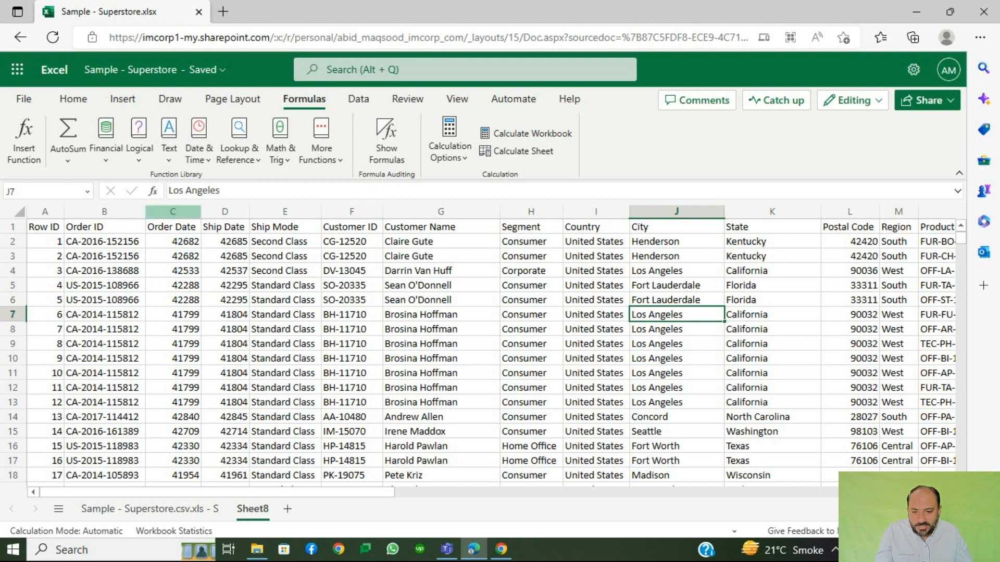
Format the Order Date and Ship Date columns as Short Date
{"action": "left_click", "coordinate": [173, 212]}
{"action": "left_click", "coordinate": [225, 212], "text": "shift"}
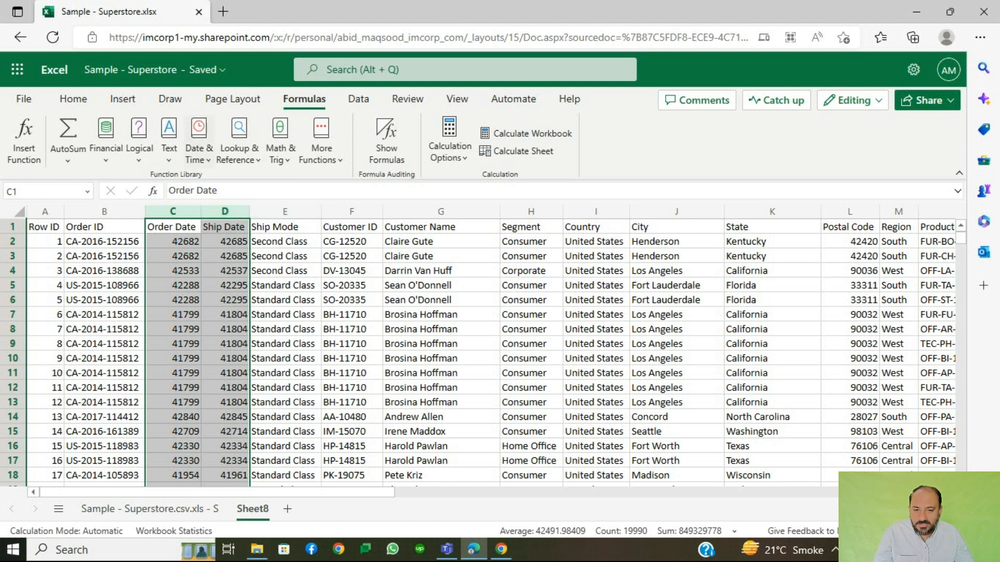
{"action": "left_click", "coordinate": [73, 99]}
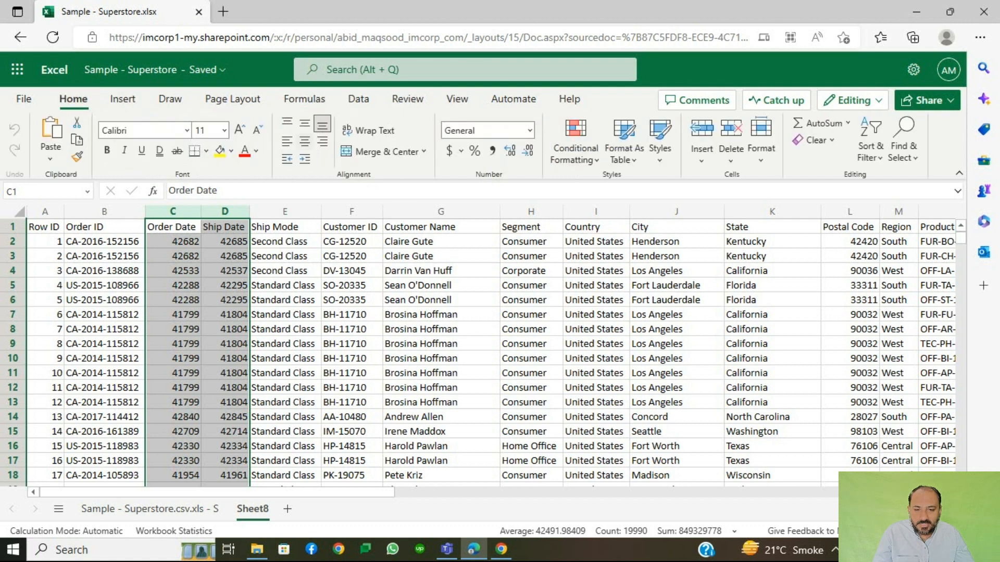
{"action": "left_click", "coordinate": [529, 131]}
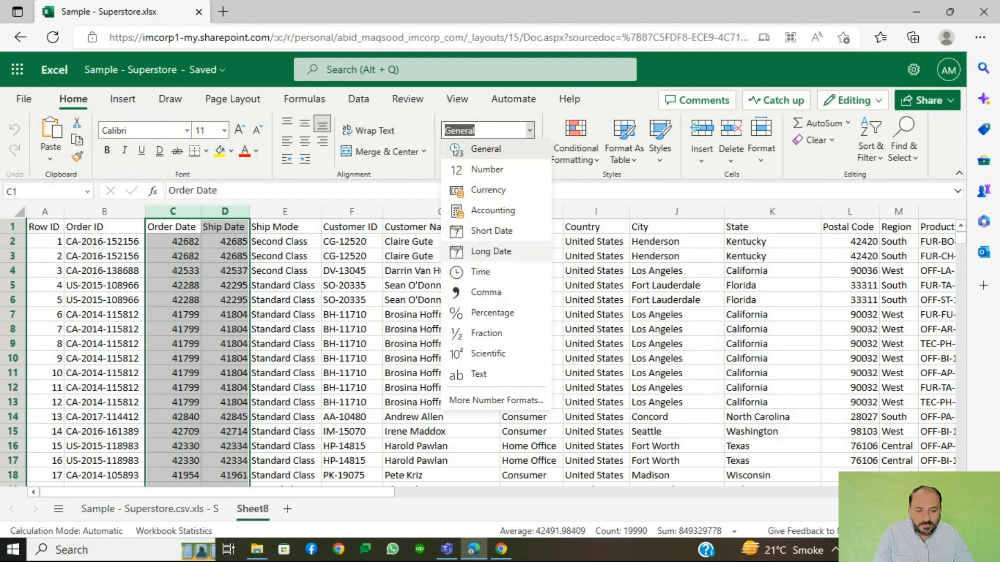
{"action": "left_click", "coordinate": [491, 231]}
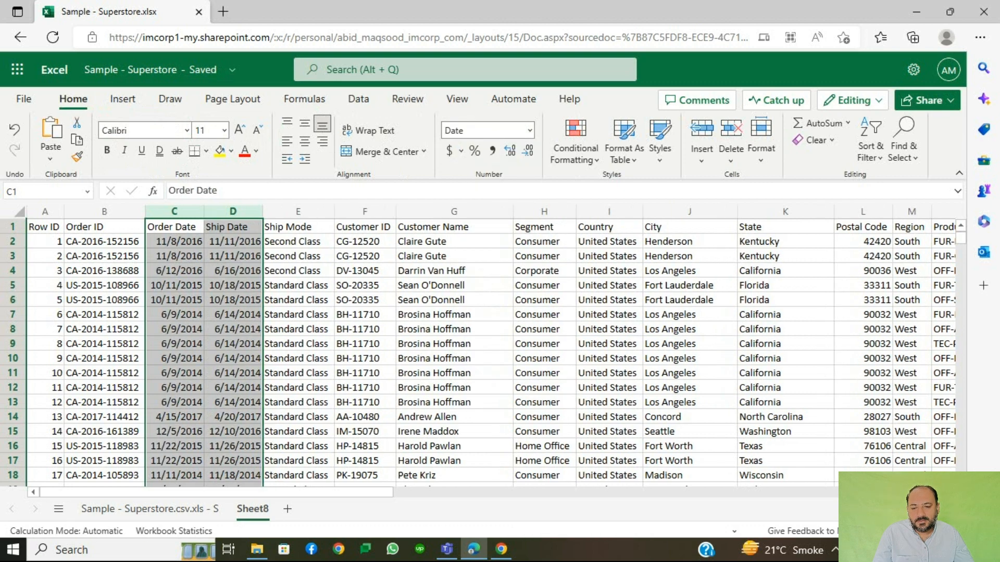
Look across the dataset's header row to review which columns are available, through to the last one and back to Row ID
{"action": "left_click", "coordinate": [232, 227]}
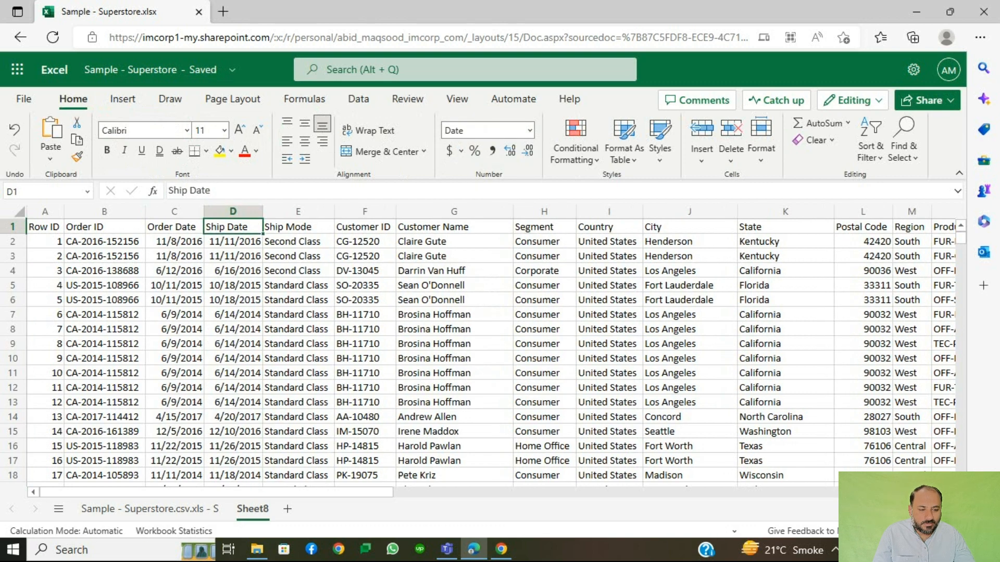
{"action": "key", "text": "ctrl+Right"}
{"action": "key", "text": "Left"}
{"action": "key", "text": "Left"}
{"action": "key", "text": "Left"}
{"action": "key", "text": "Left"}
{"action": "key", "text": "Left"}
{"action": "key", "text": "Left"}
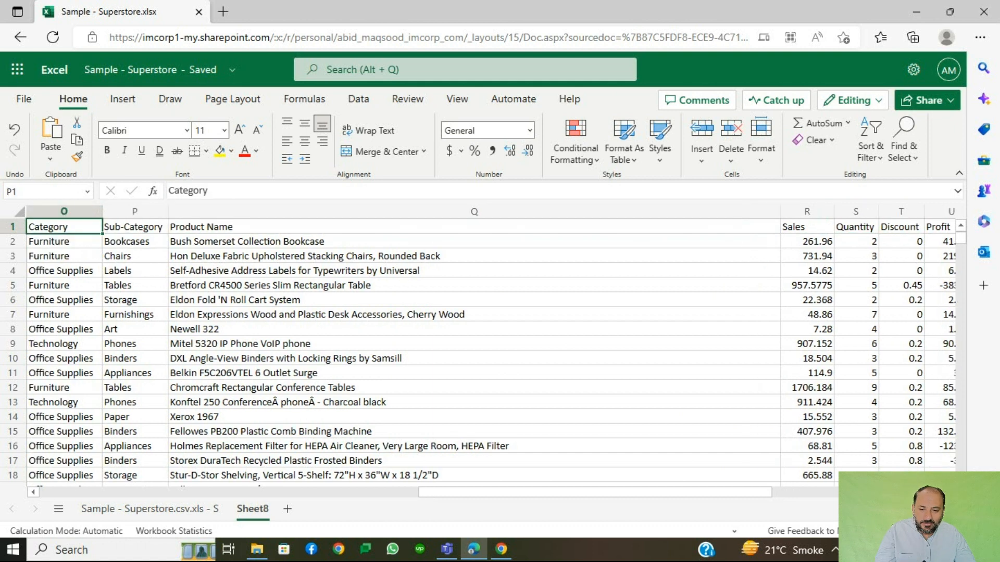
{"action": "key", "text": "Left"}
{"action": "key", "text": "ctrl+Left"}
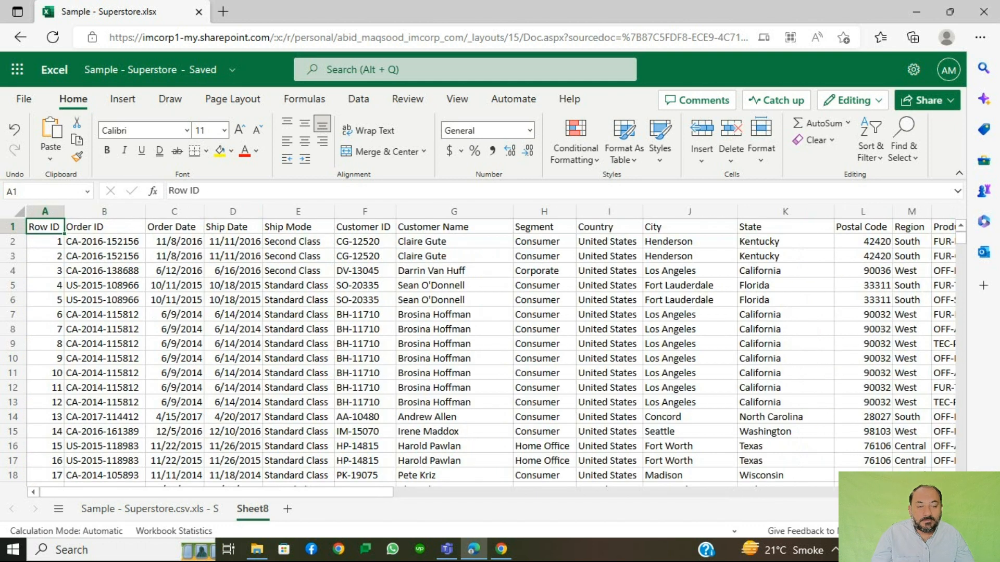
Copy the Segment column and paste it as values into cell A1 of a new sheet
{"action": "left_click", "coordinate": [544, 211]}
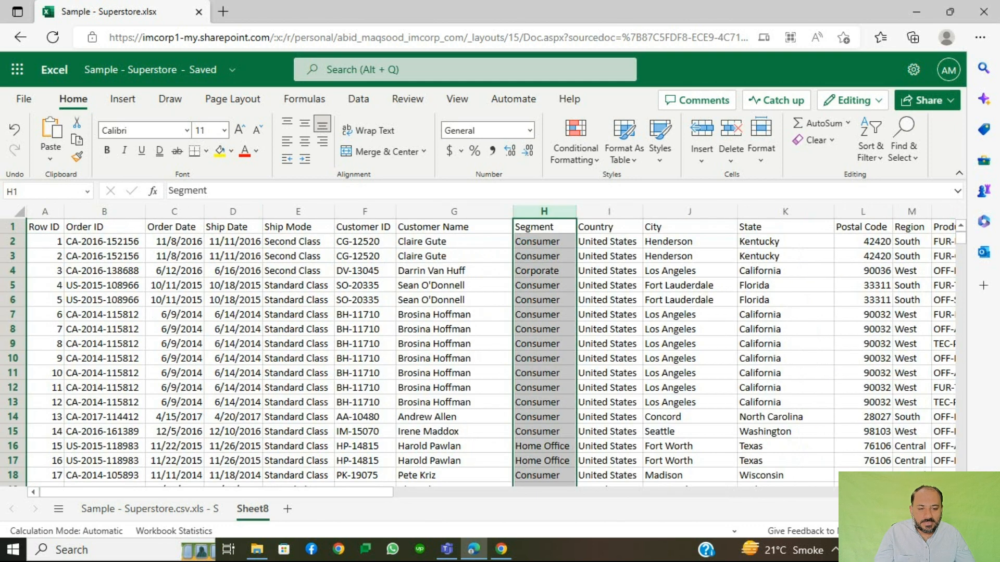
{"action": "key", "text": "ctrl+c"}
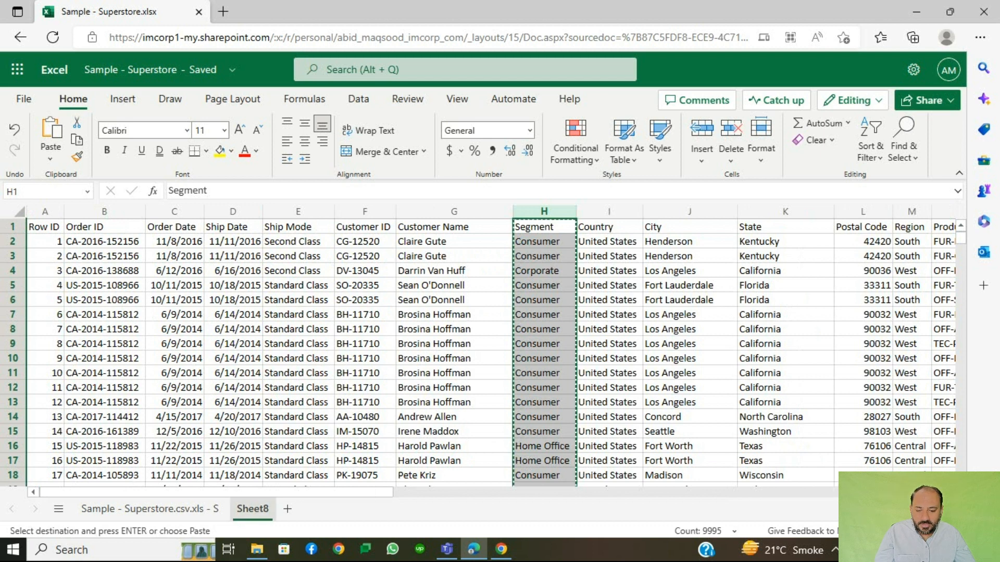
{"action": "left_click", "coordinate": [288, 510]}
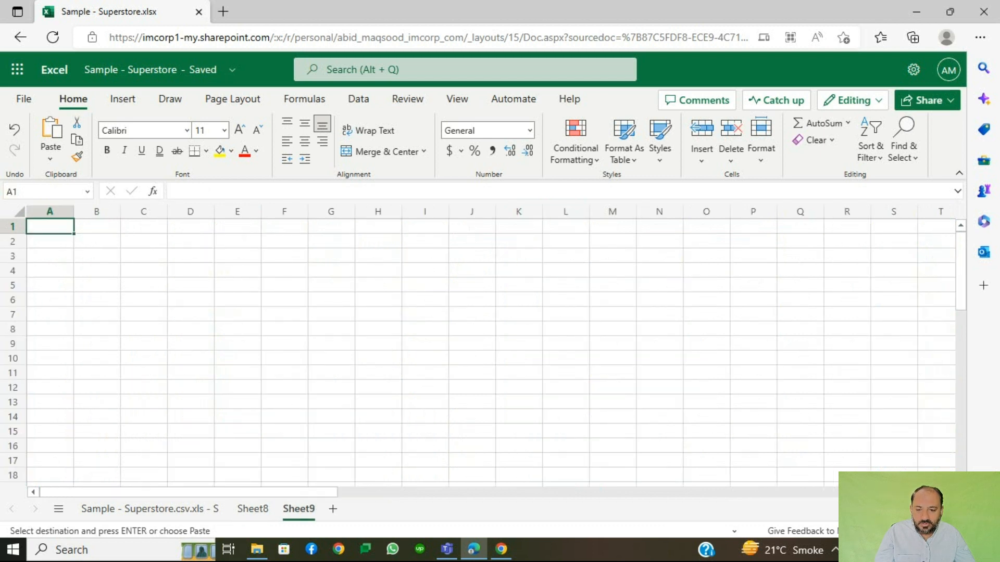
{"action": "right_click", "coordinate": [50, 226]}
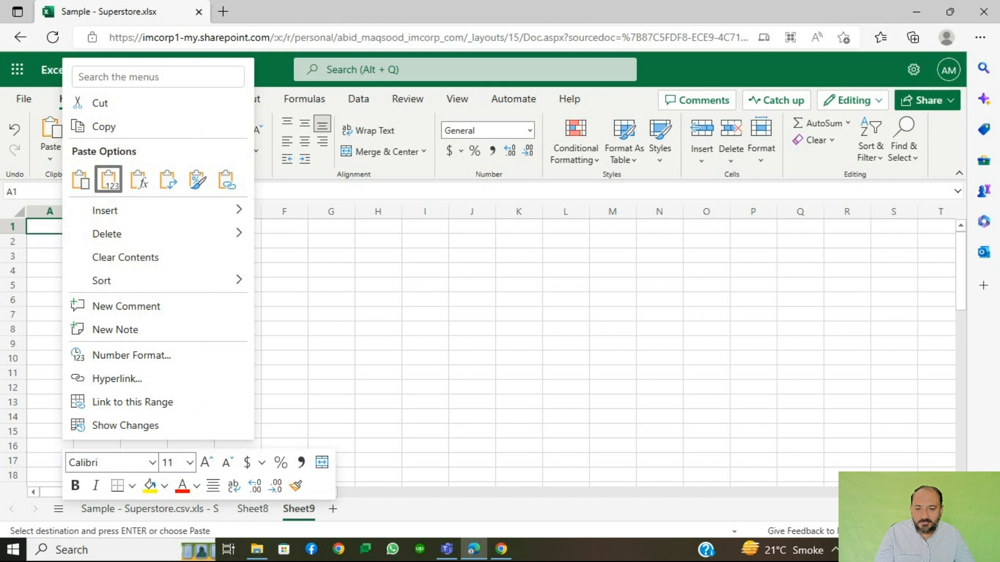
{"action": "left_click", "coordinate": [108, 175]}
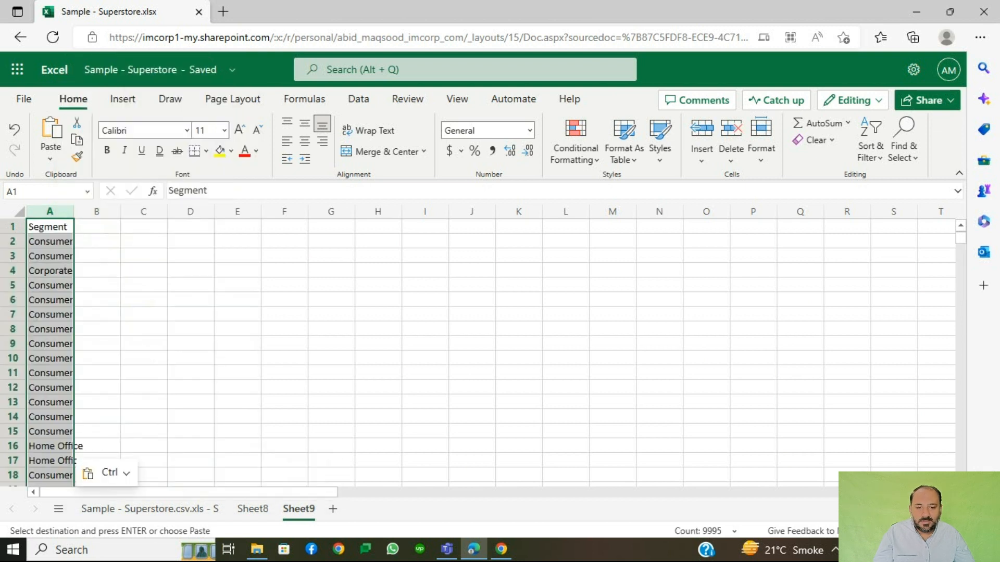
Remove the duplicate values from the pasted Segment column and fit the column width to its contents
{"action": "left_click", "coordinate": [358, 99]}
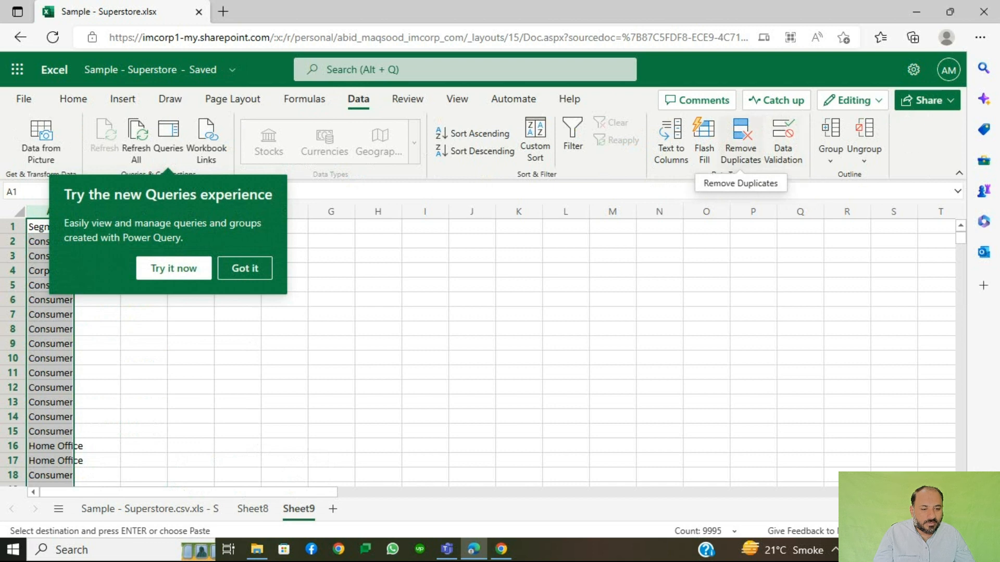
{"action": "left_click", "coordinate": [741, 138]}
{"action": "key", "text": "Return"}
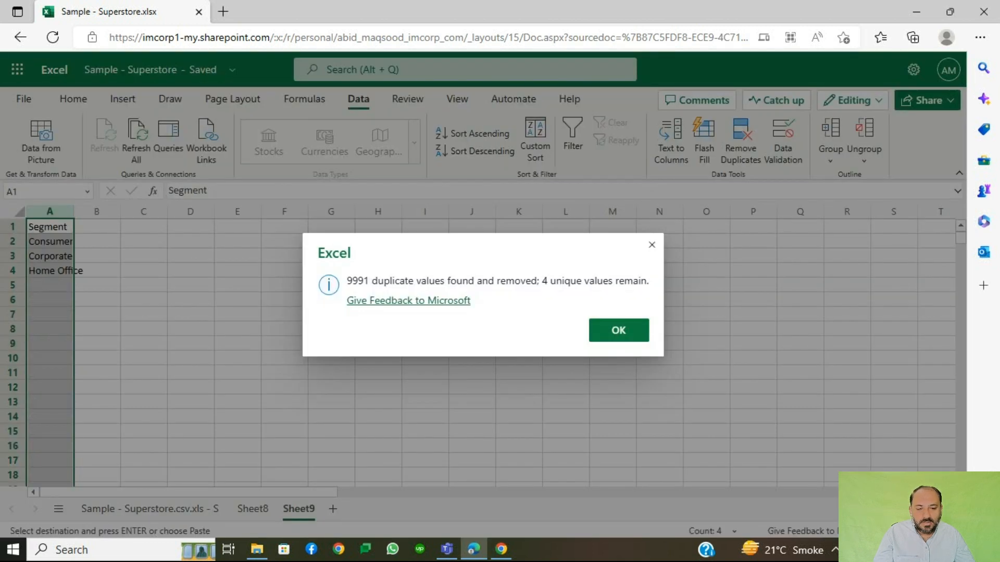
{"action": "key", "text": "Return"}
{"action": "double_click", "coordinate": [73, 211]}
Enter the headers Orders, Sale and Sale / Order in cells B1 to D1
{"action": "left_click", "coordinate": [111, 227]}
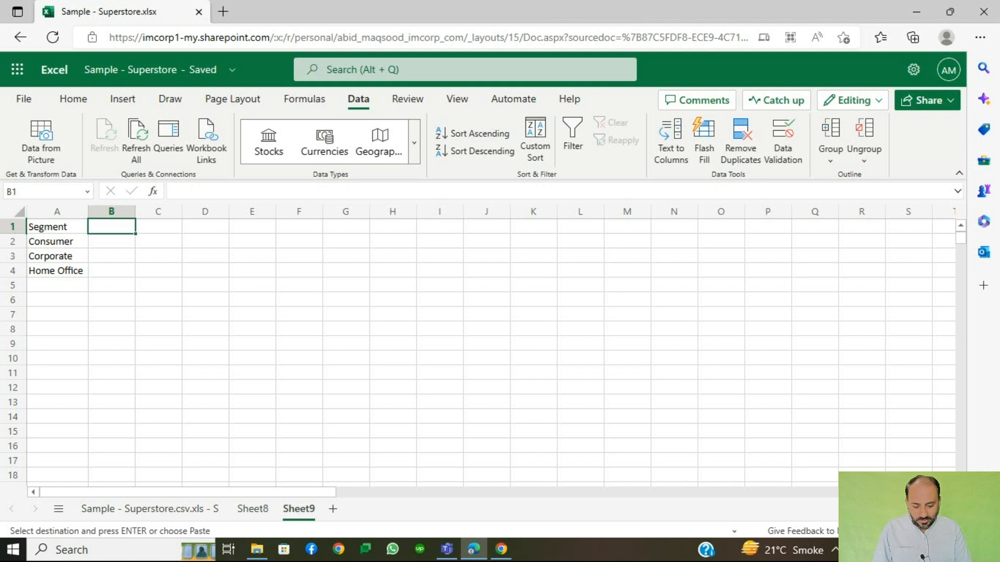
{"action": "type", "text": "Orders"}
{"action": "key", "text": "Tab"}
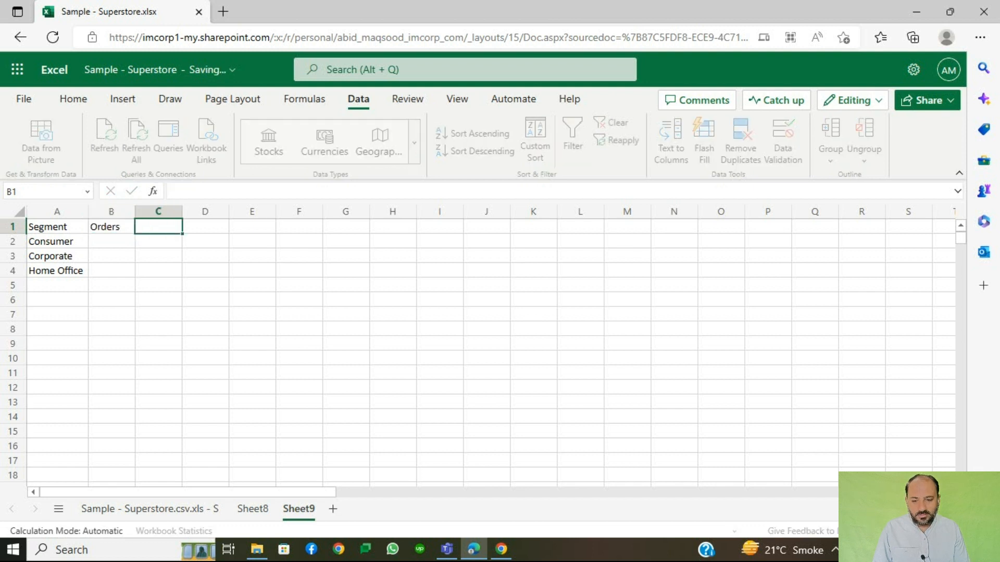
{"action": "type", "text": "Sale"}
{"action": "key", "text": "Tab"}
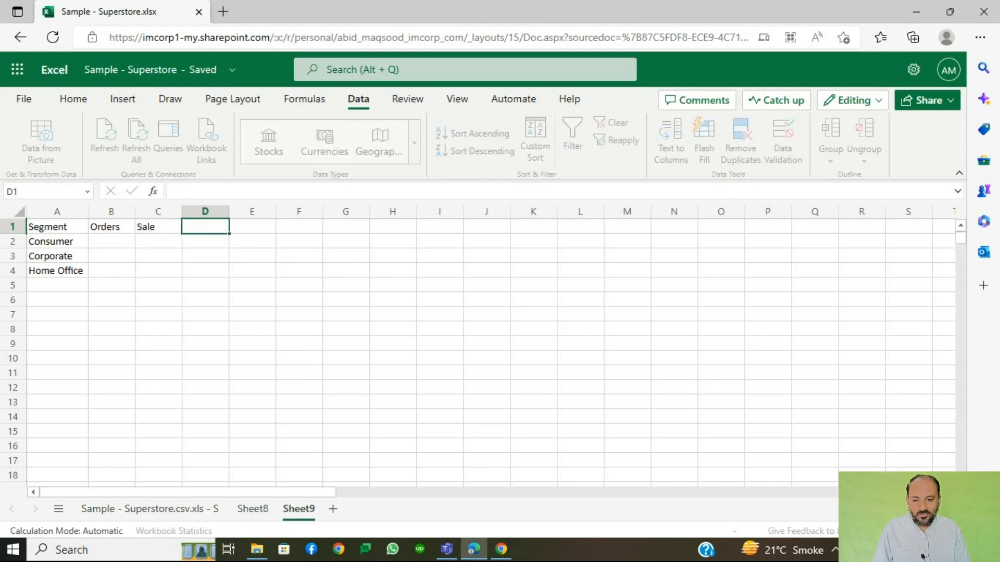
{"action": "type", "text": "Sale "}
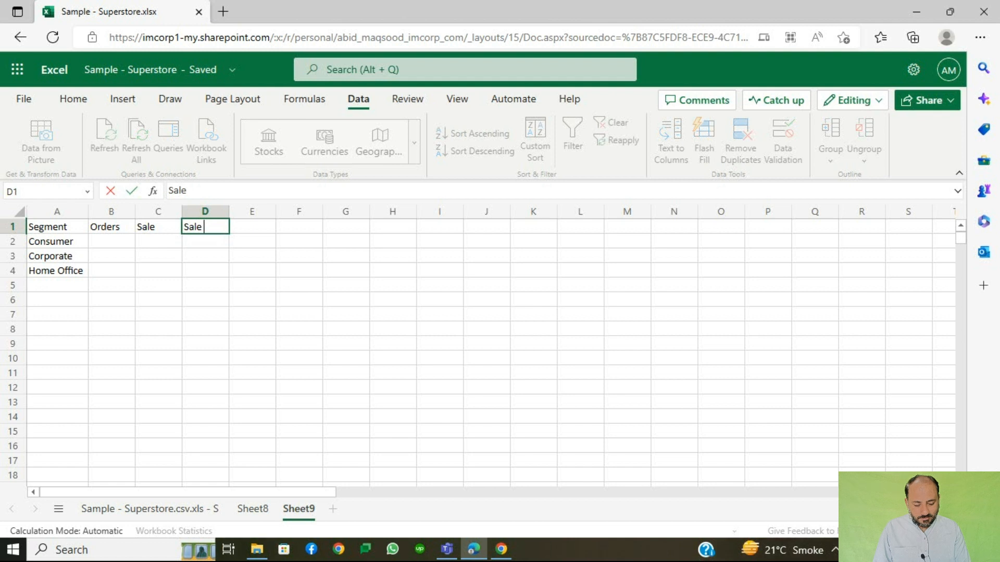
{"action": "type", "text": "/ Order"}
{"action": "key", "text": "Tab"}
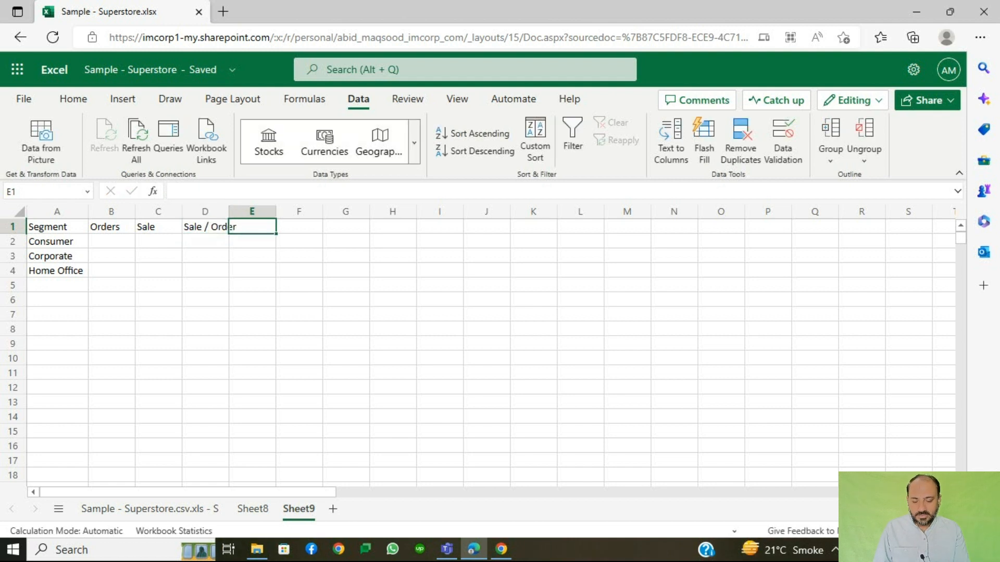
Enter the headers QTY, Sale/Qty and Profit in cells E1 to G1
{"action": "type", "text": "Qu"}
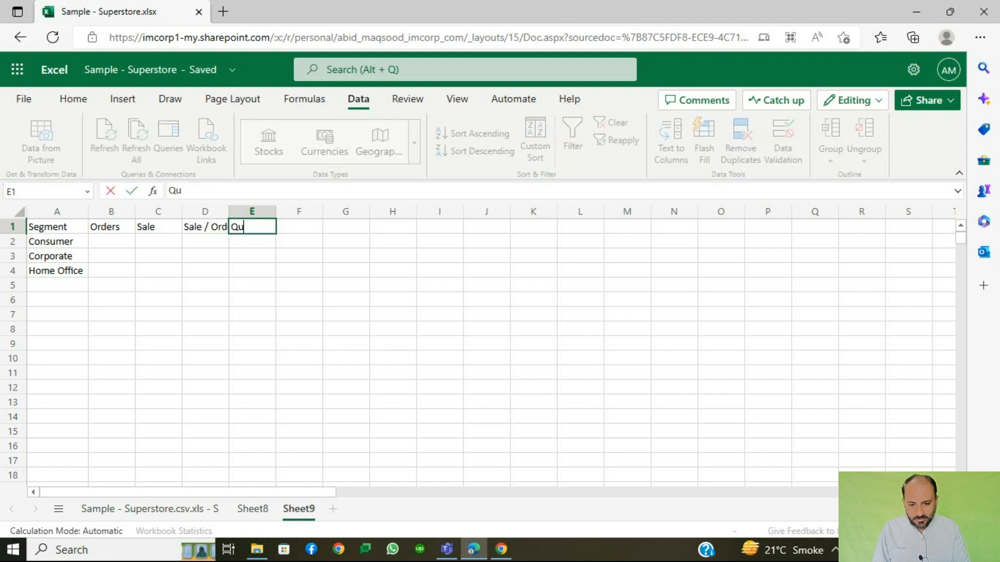
{"action": "type", "text": "Y"}
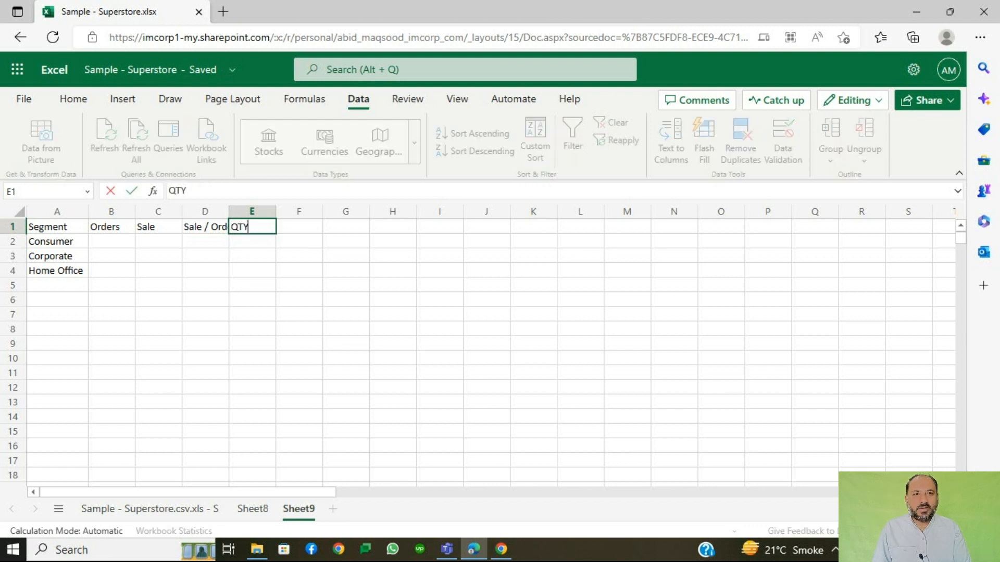
{"action": "key", "text": "Tab"}
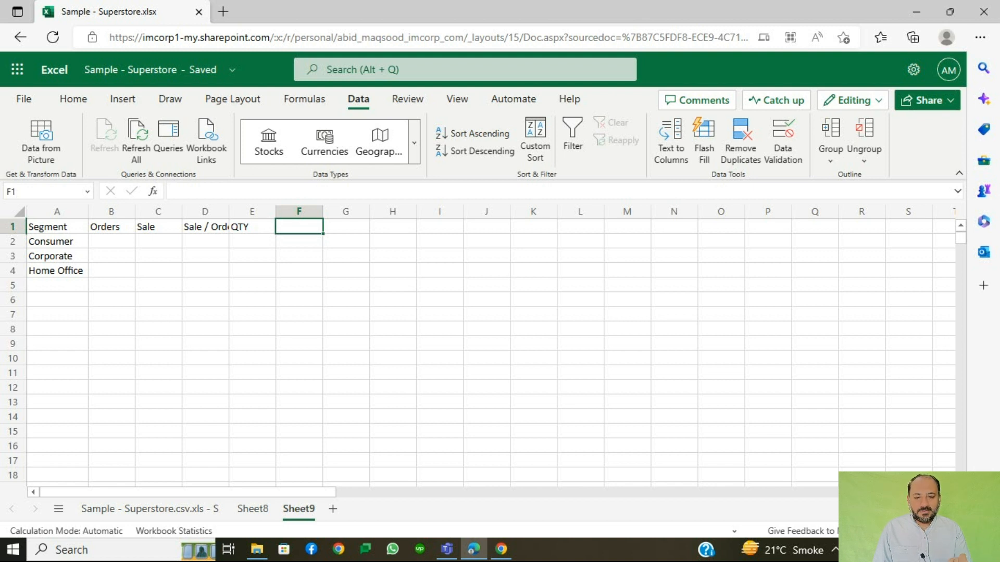
{"action": "type", "text": "Sa"}
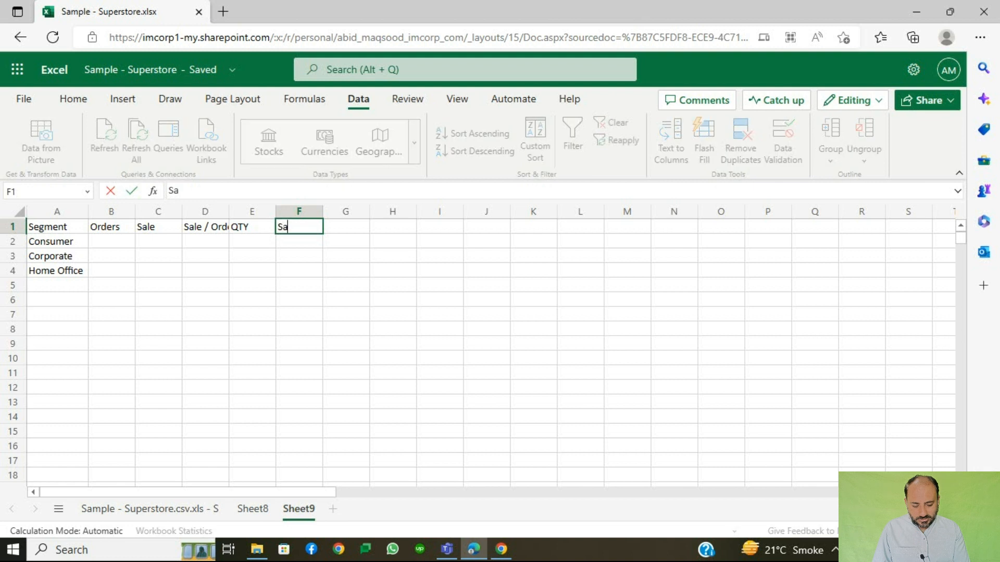
{"action": "type", "text": "le/Qty"}
{"action": "key", "text": "Tab"}
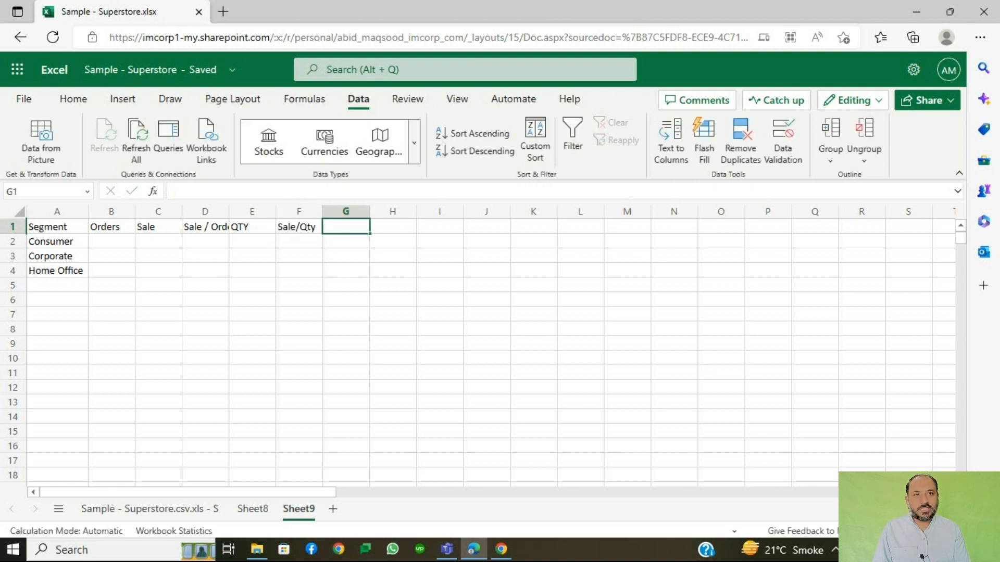
{"action": "type", "text": "Pr"}
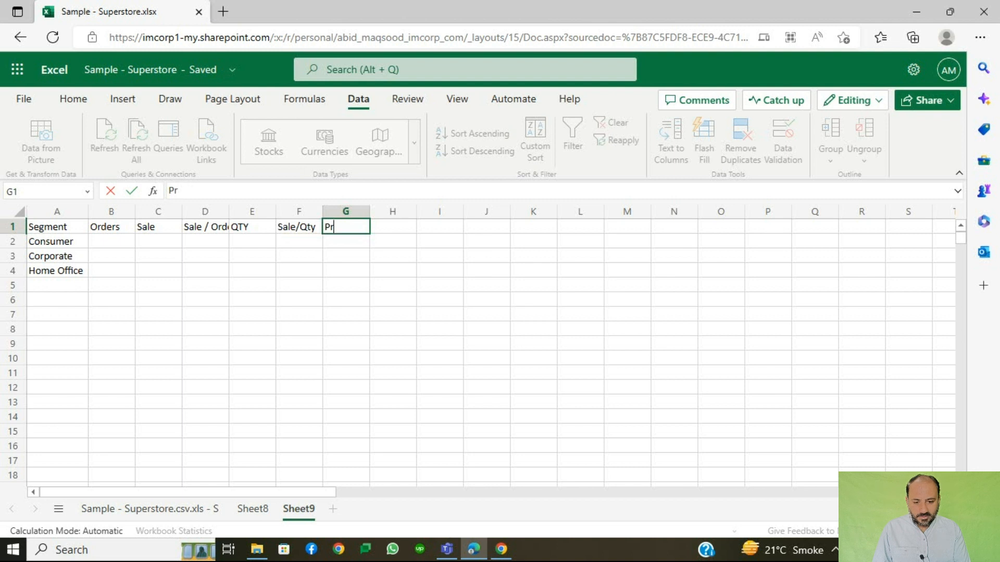
{"action": "type", "text": "ofit"}
{"action": "key", "text": "Return"}
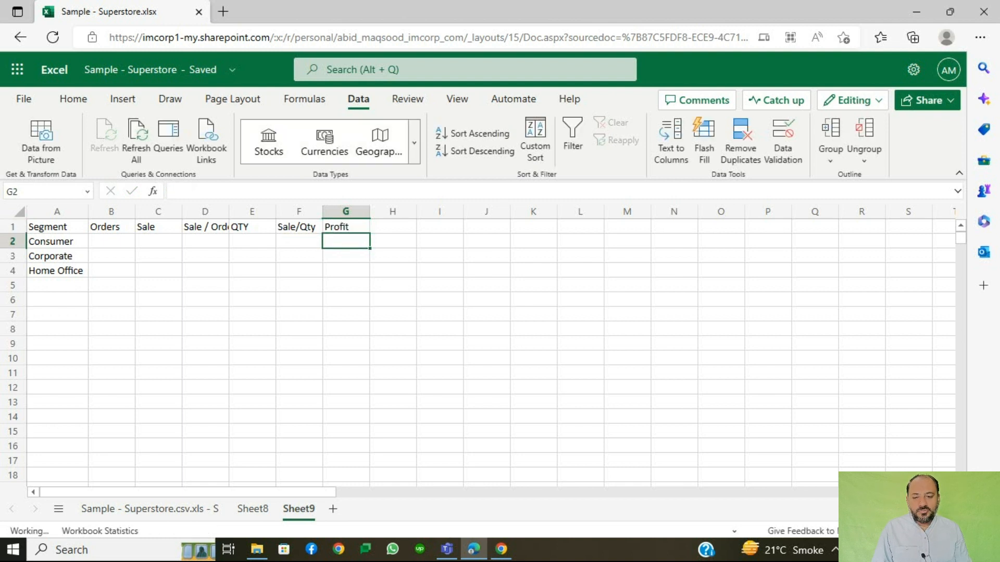
Fit the widths of all columns on the summary sheet to their contents
{"action": "left_click", "coordinate": [19, 212]}
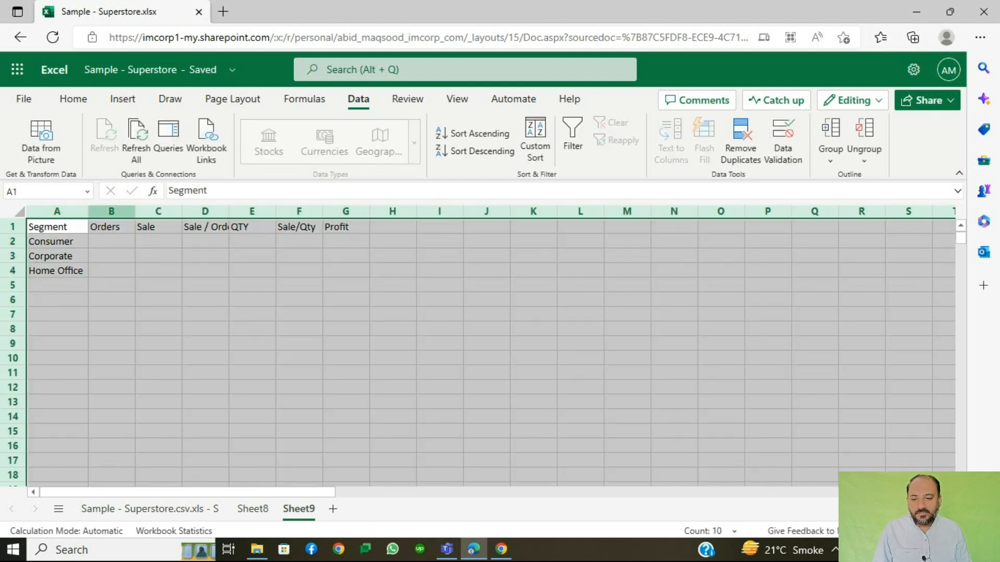
{"action": "double_click", "coordinate": [89, 211]}
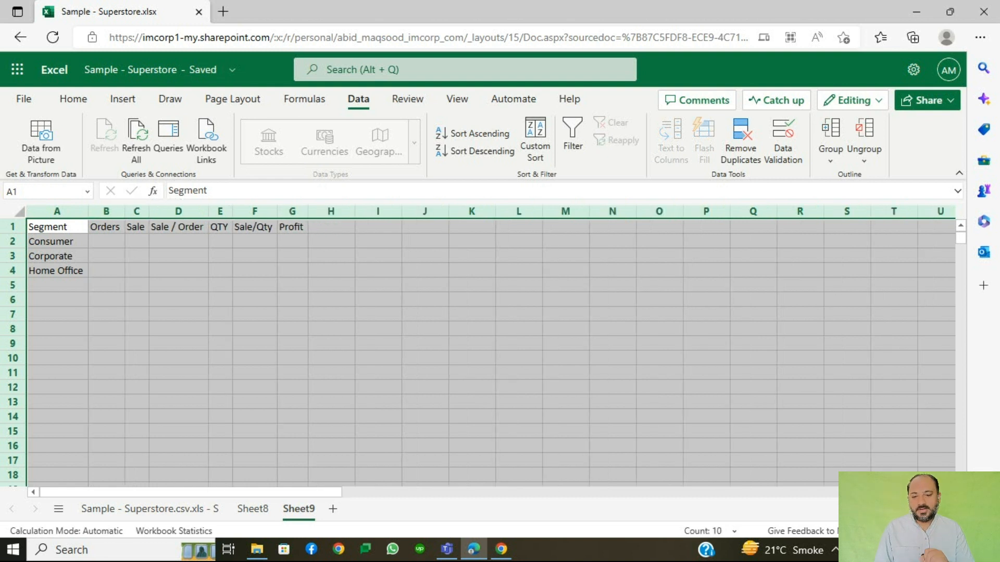
{"action": "left_click", "coordinate": [331, 285]}
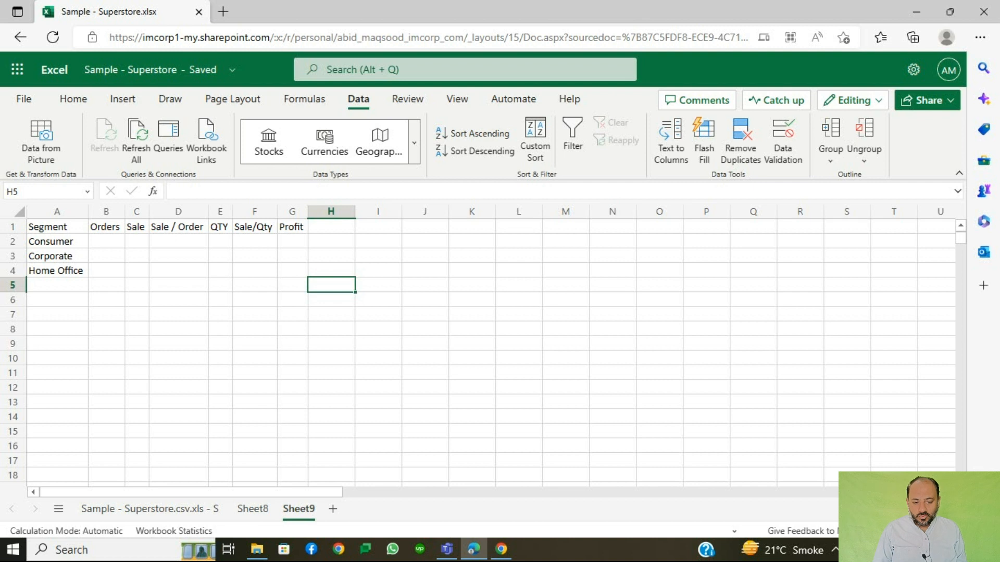
List the function names SUM, SUMIF and SUMIFS in cells J2 to J4
{"action": "left_click", "coordinate": [425, 241]}
{"action": "type", "text": "SUM"}
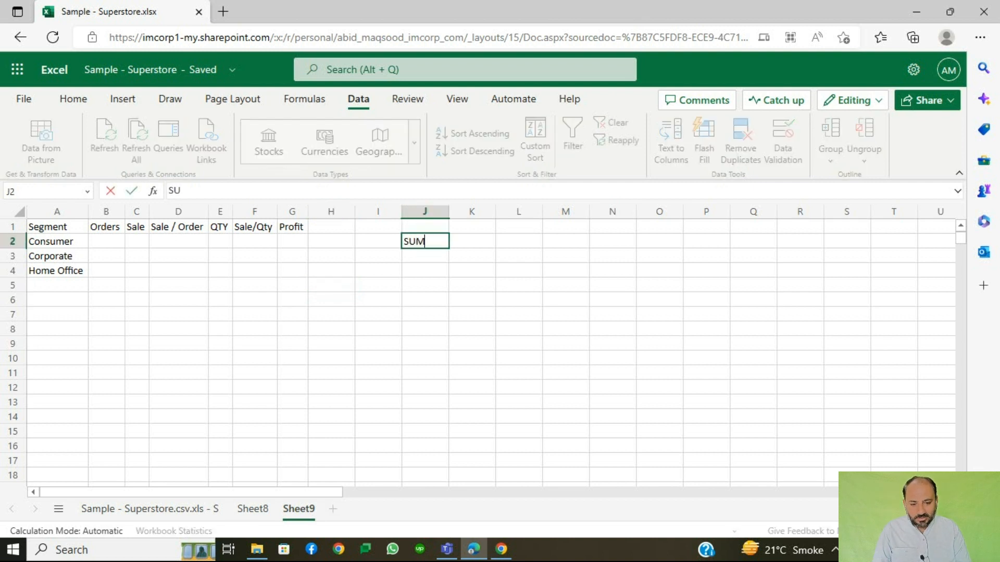
{"action": "key", "text": "Return"}
{"action": "type", "text": "SUM"}
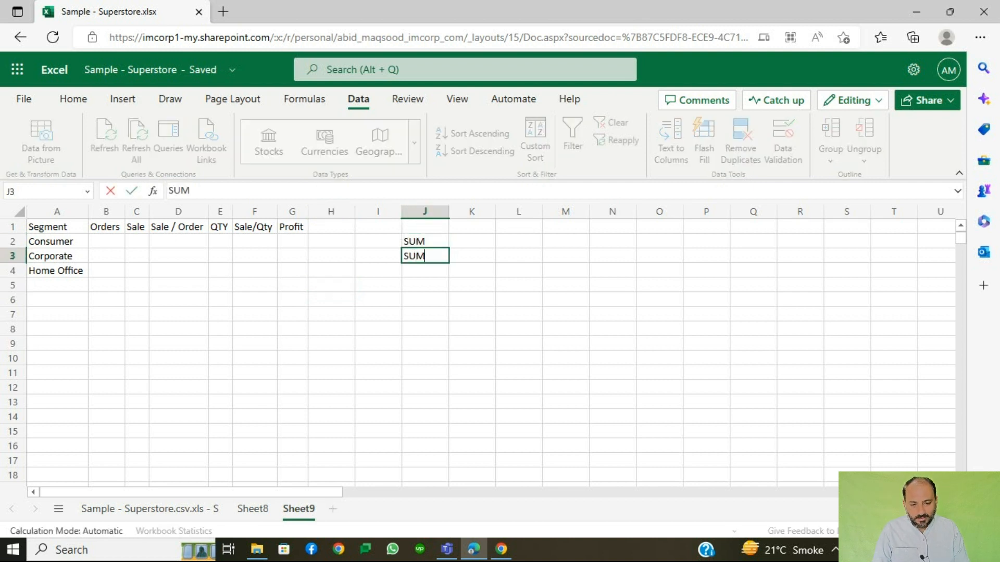
{"action": "type", "text": "IF"}
{"action": "key", "text": "Return"}
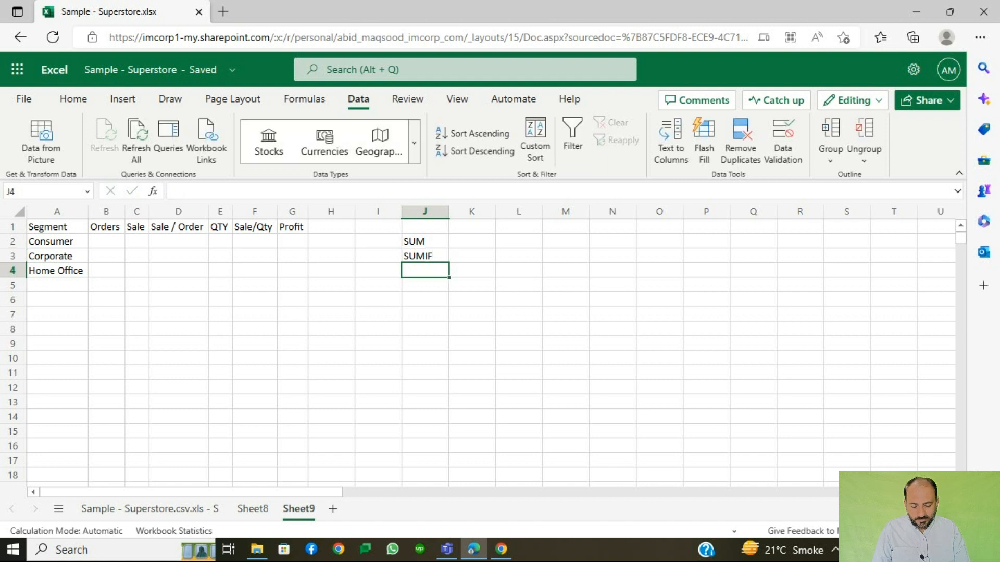
{"action": "type", "text": "SUMIFS"}
{"action": "key", "text": "Tab"}
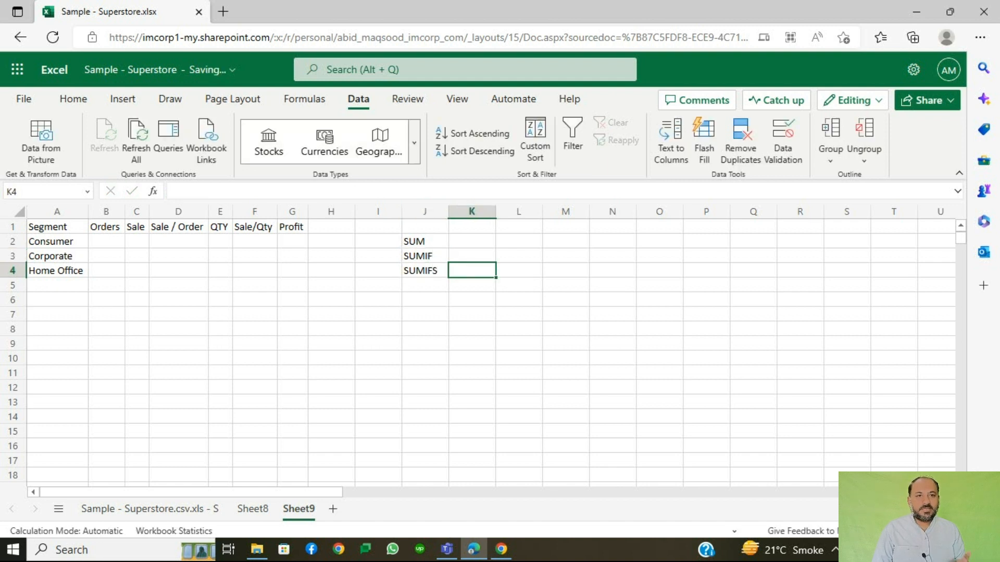
Highlight the SUMIF cell J3 with a yellow fill and red font
{"action": "left_click", "coordinate": [425, 256]}
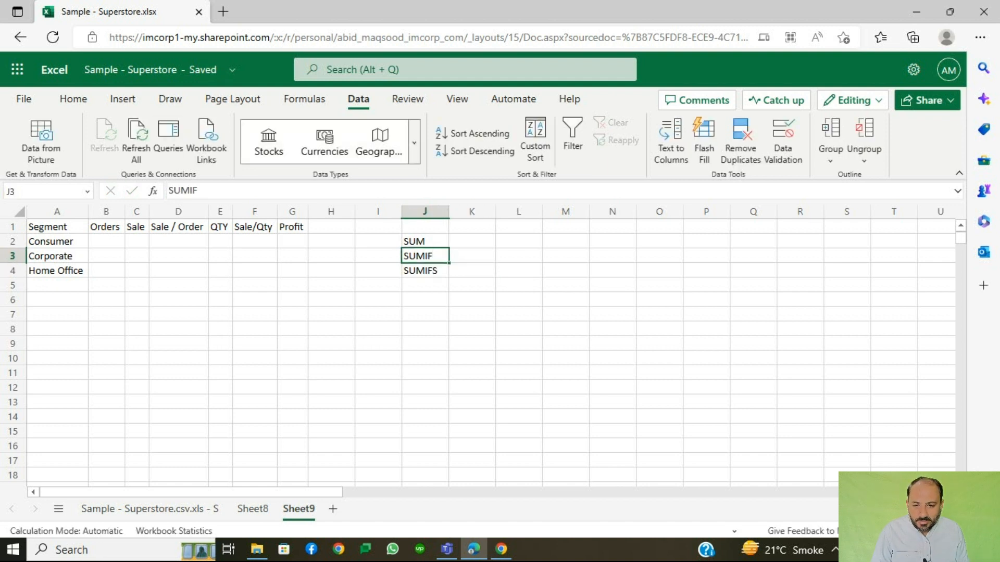
{"action": "left_click", "coordinate": [73, 99]}
{"action": "left_click", "coordinate": [245, 151]}
{"action": "left_click", "coordinate": [220, 151]}
{"action": "left_click", "coordinate": [471, 242]}
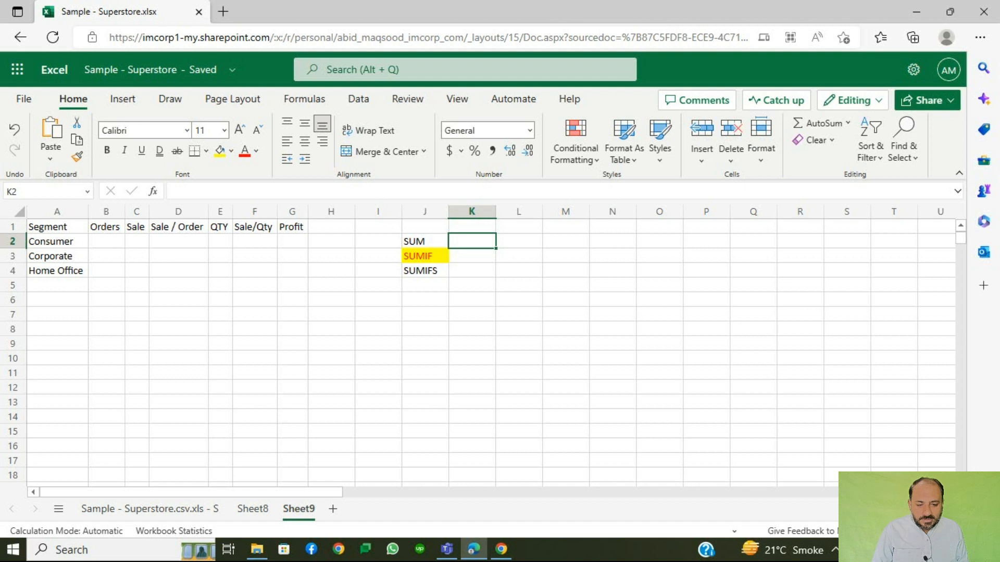
Enter the function names COUNT in cell K2 and COUNTA in cell K1
{"action": "left_click", "coordinate": [425, 270]}
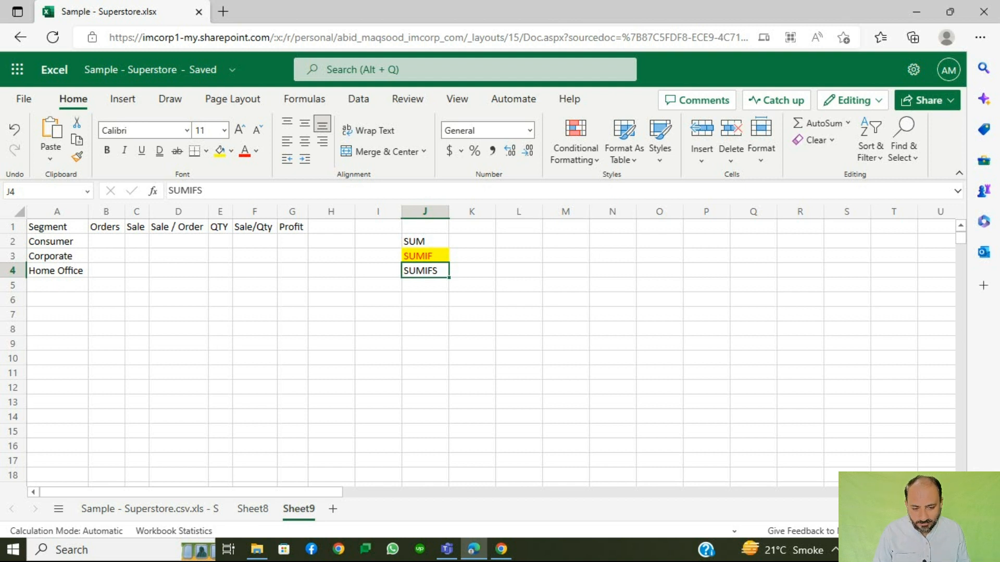
{"action": "left_click", "coordinate": [472, 242]}
{"action": "type", "text": "COUNT"}
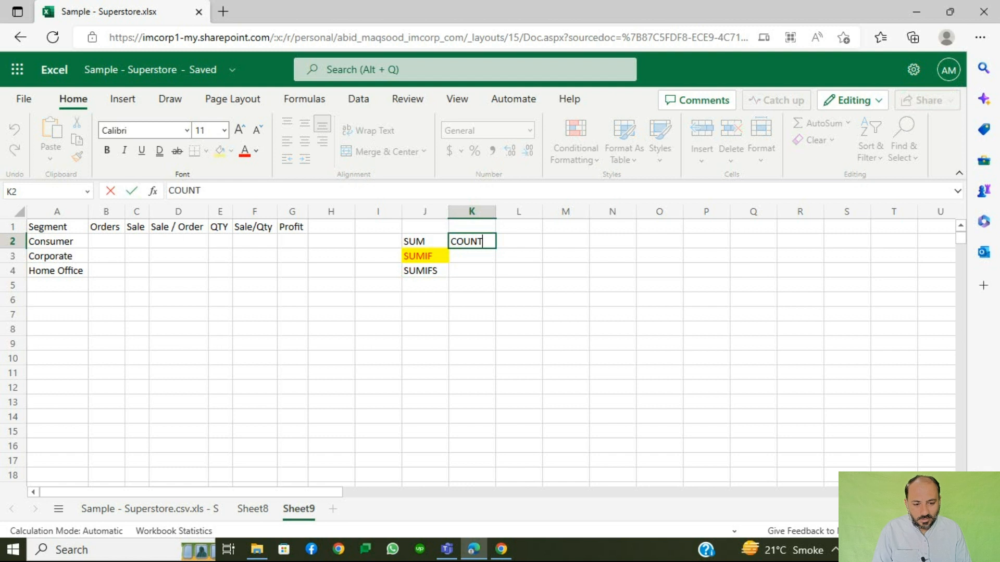
{"action": "key", "text": "Return"}
{"action": "key", "text": "Up"}
{"action": "key", "text": "Up"}
{"action": "type", "text": "COUNTA"}
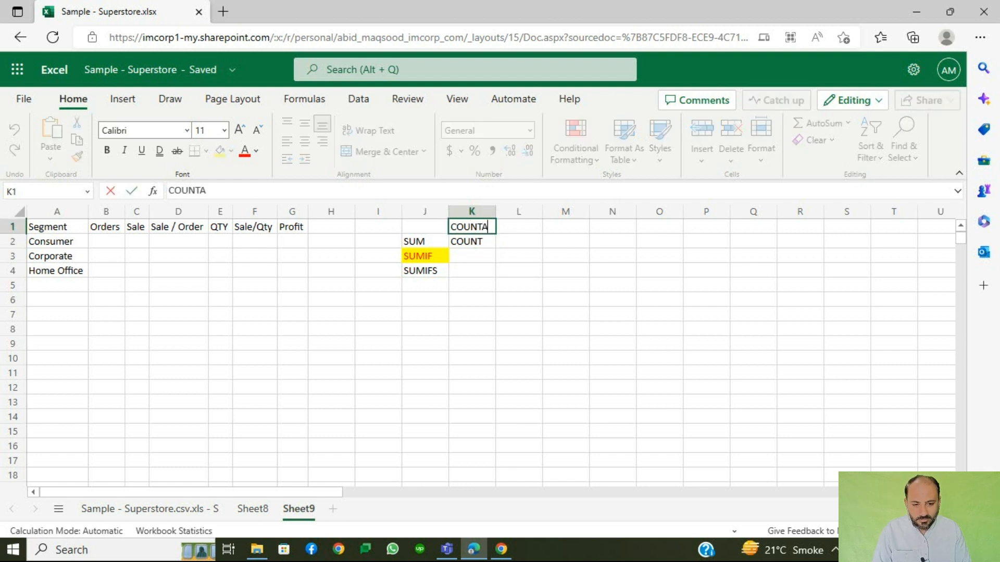
{"action": "key", "text": "Return"}
Enter the function names COUNTIF in cell K3 and COUNTIFS in cell K4
{"action": "key", "text": "Down"}
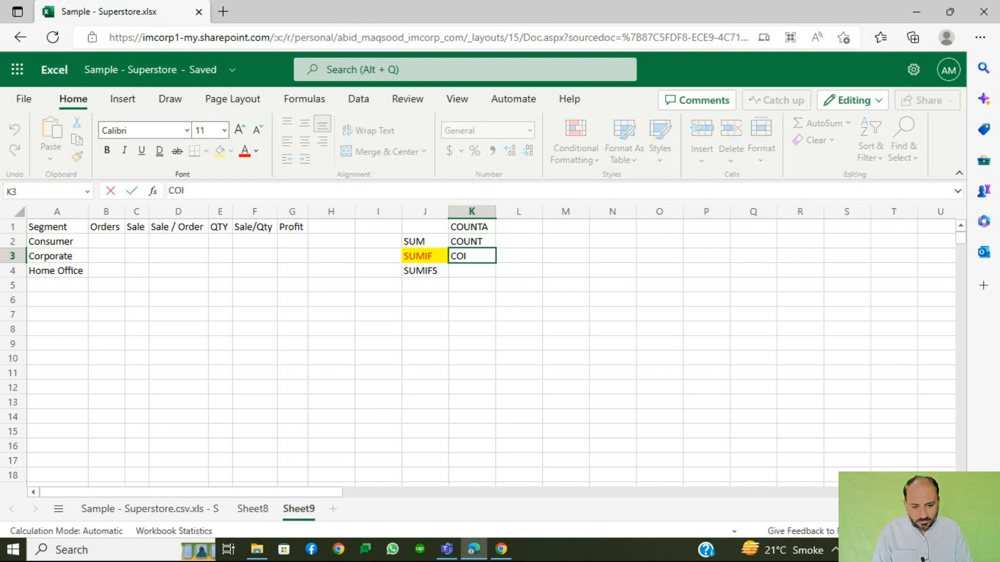
{"action": "type", "text": "UNTIF"}
{"action": "key", "text": "Return"}
{"action": "type", "text": "COUNTIFS"}
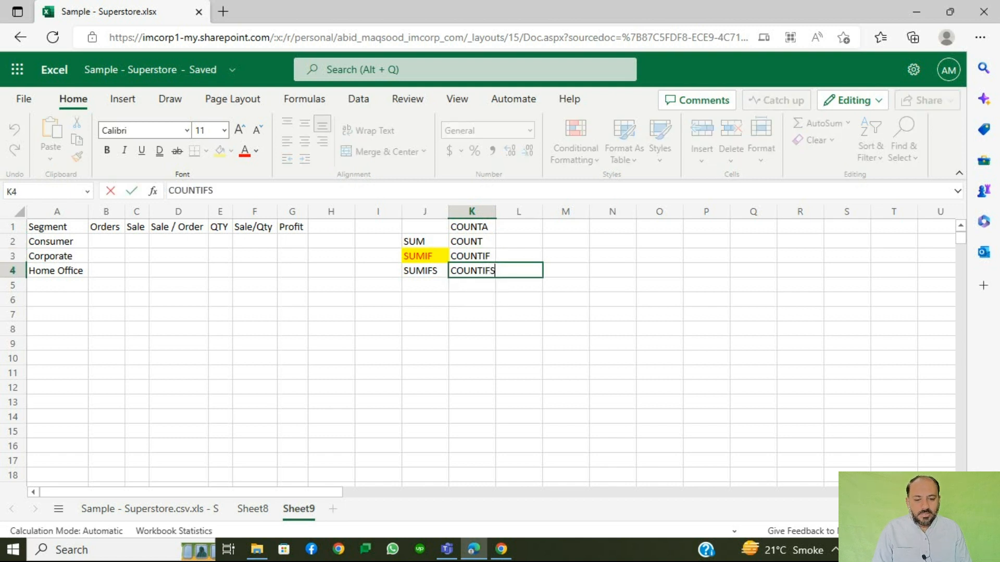
{"action": "key", "text": "Tab"}
{"action": "key", "text": "Left"}
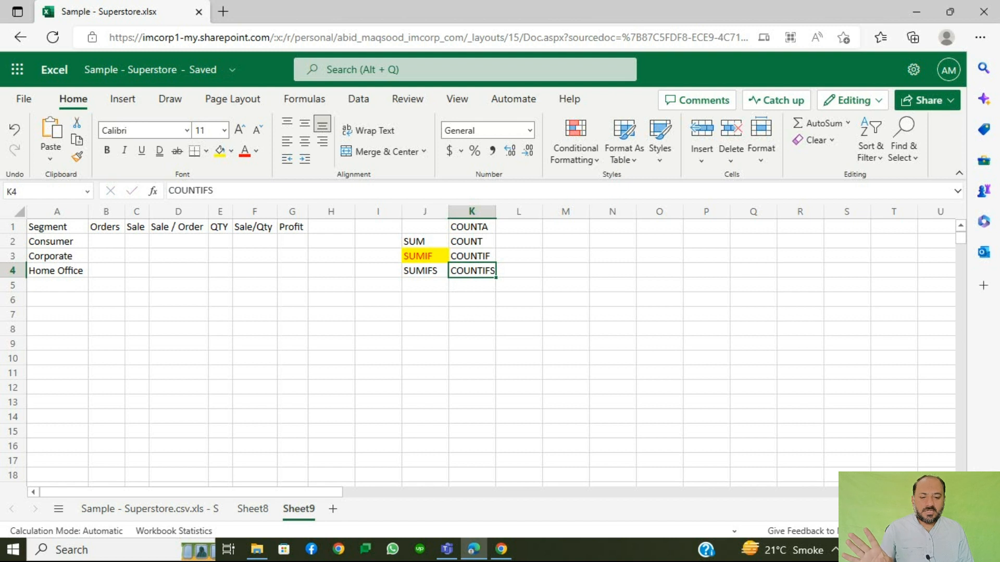
Enter AVARAGEA in cell L1, beside COUNTA
{"action": "key", "text": "Up"}
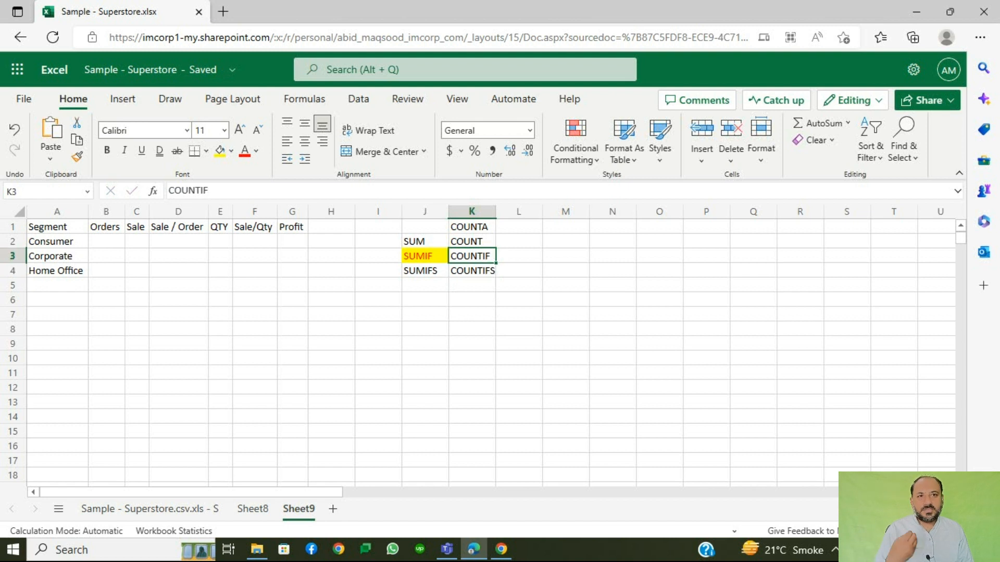
{"action": "key", "text": "Up"}
{"action": "key", "text": "Up"}
{"action": "key", "text": "Right"}
{"action": "type", "text": "A"}
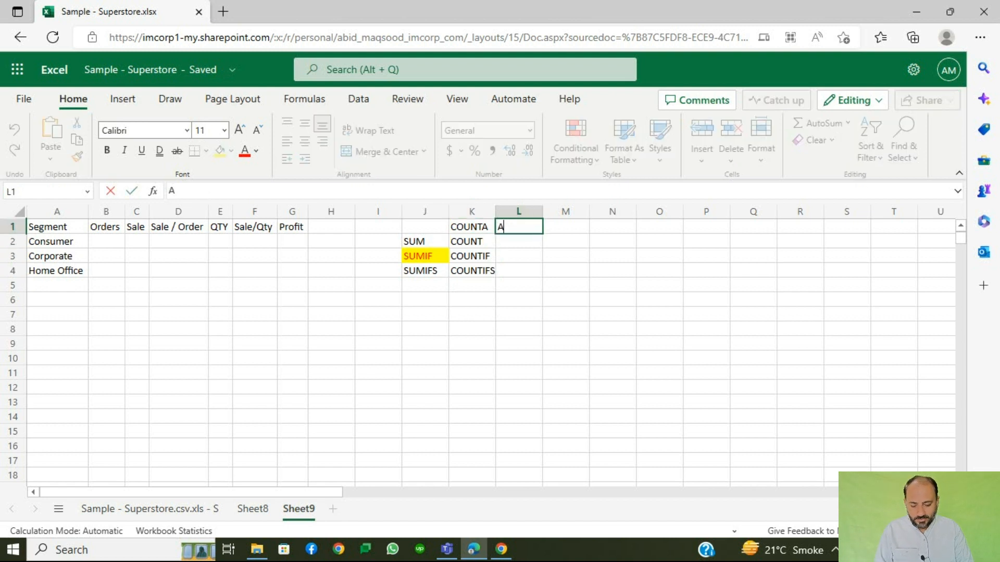
{"action": "type", "text": "VARAGE"}
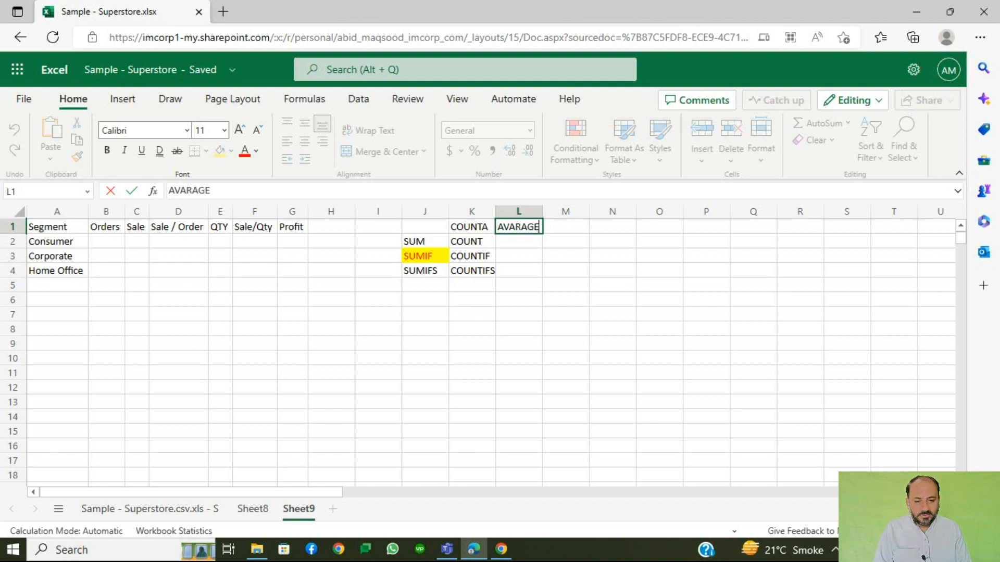
{"action": "type", "text": "A"}
{"action": "key", "text": "Return"}
Copy the entry from L1 down into cell L2 and shorten it to AVARAGE
{"action": "key", "text": "ctrl+d"}
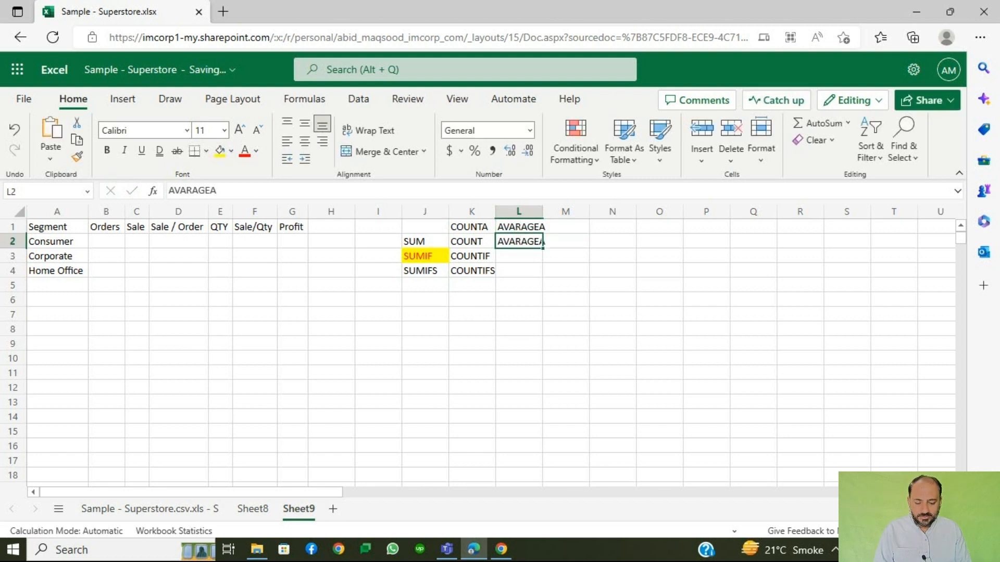
{"action": "key", "text": "F2"}
{"action": "key", "text": "BackSpace"}
{"action": "left_click", "coordinate": [643, 253]}
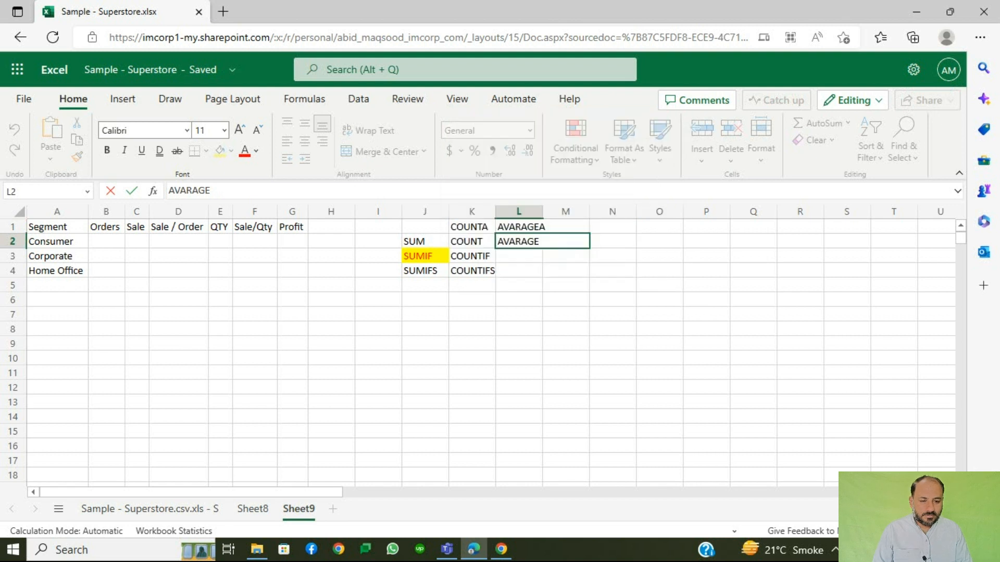
{"action": "key", "text": "BackSpace"}
{"action": "key", "text": "Return"}
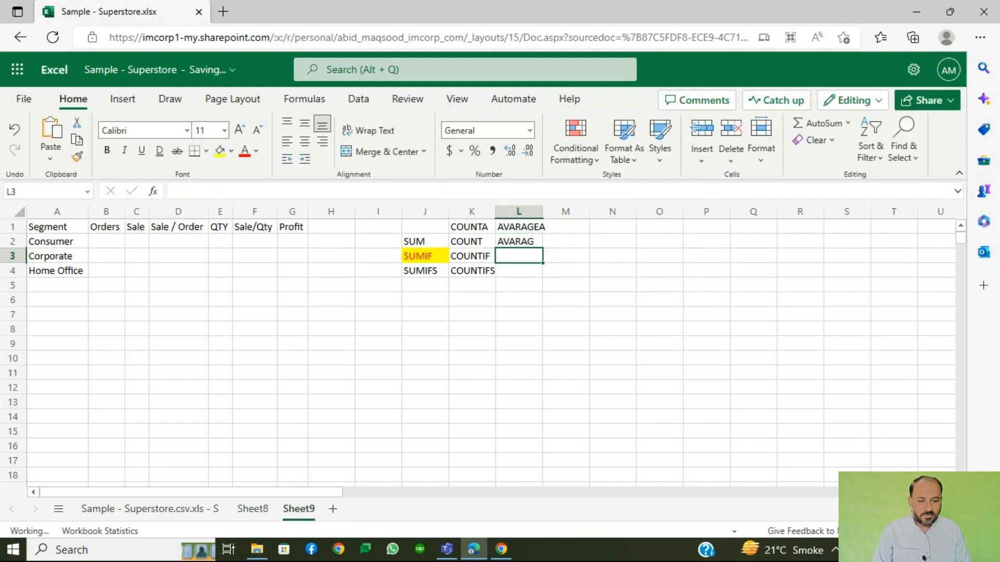
{"action": "key", "text": "Up"}
{"action": "key", "text": "F2"}
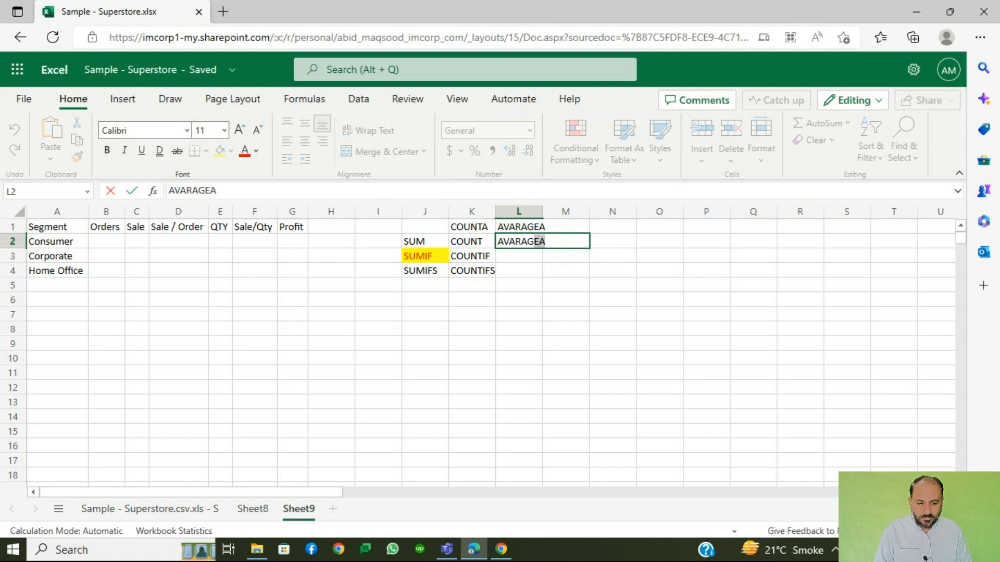
{"action": "type", "text": "E"}
{"action": "key", "text": "BackSpace"}
{"action": "key", "text": "Return"}
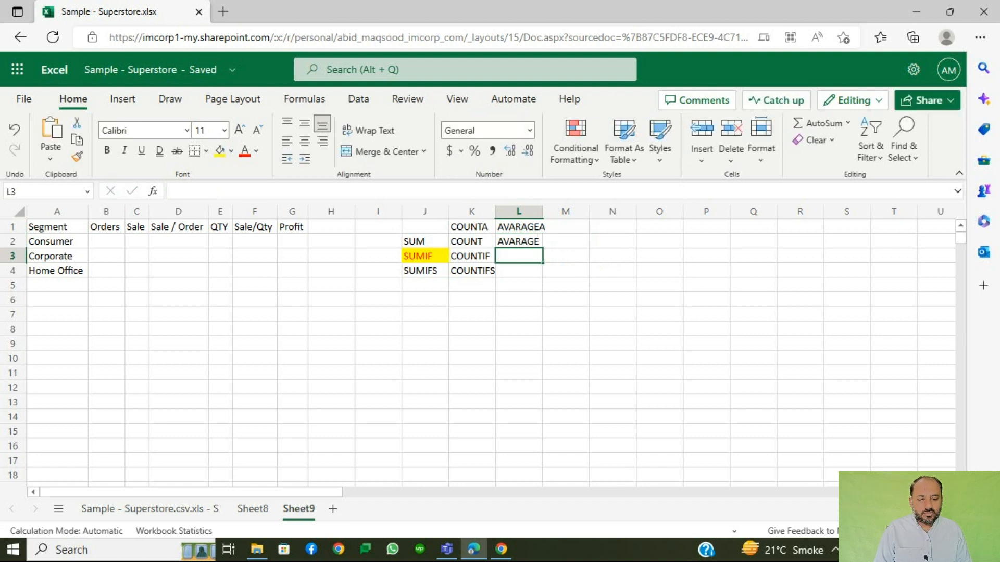
Enter AVARAGEIF in cell L3 and AVARAGEIFS in cell L4
{"action": "type", "text": "AVARAGE"}
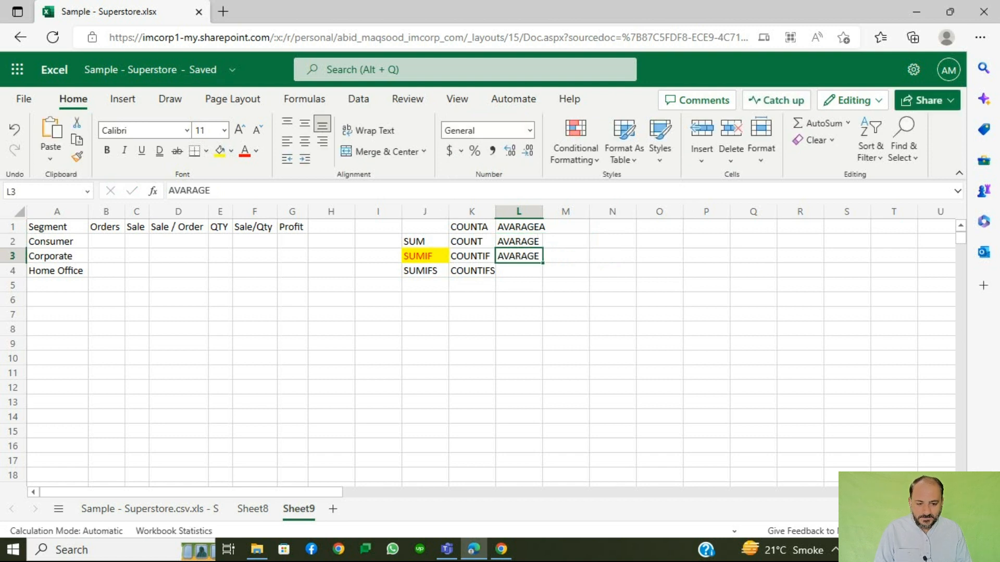
{"action": "type", "text": "IF"}
{"action": "key", "text": "Return"}
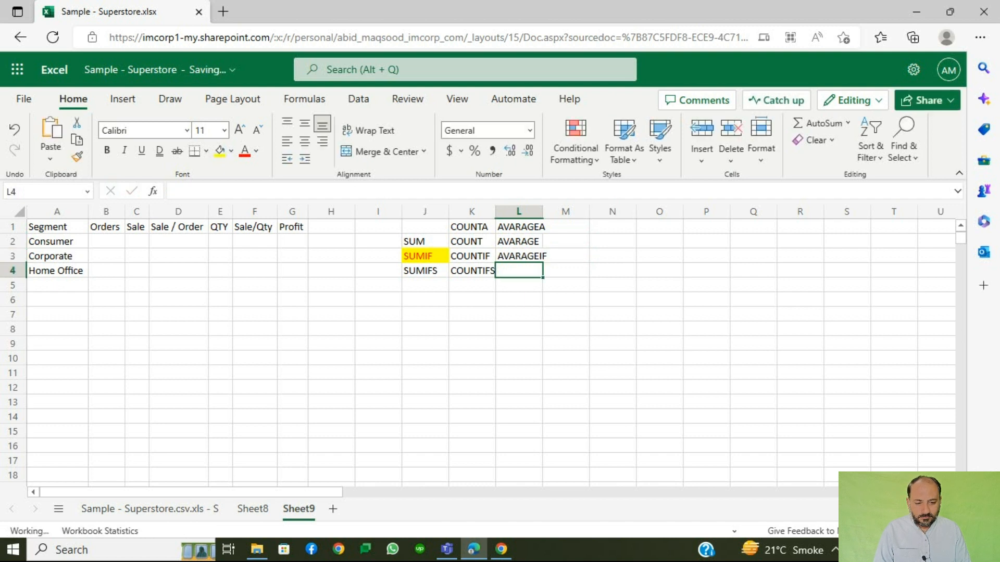
{"action": "type", "text": "AVARAGEIF"}
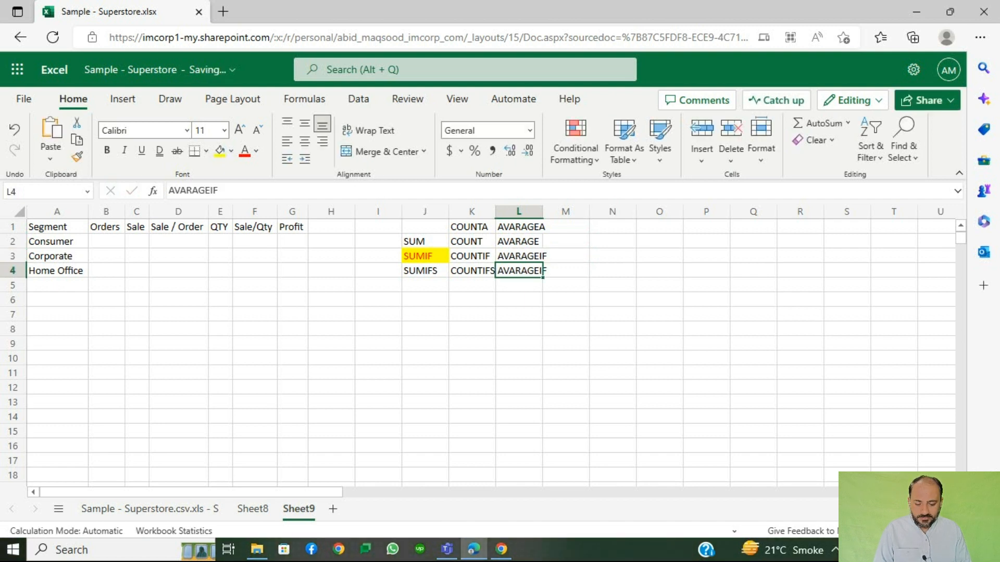
{"action": "type", "text": "S"}
{"action": "key", "text": "Return"}
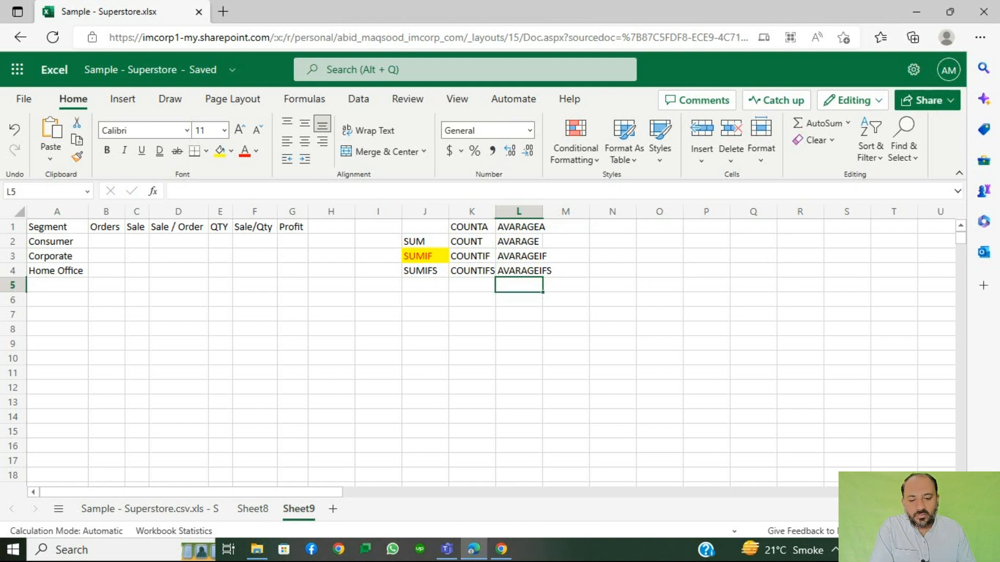
Copy the formatting of the SUMIF cell J3 to cell L3 and fit column L to its contents
{"action": "left_click", "coordinate": [425, 256]}
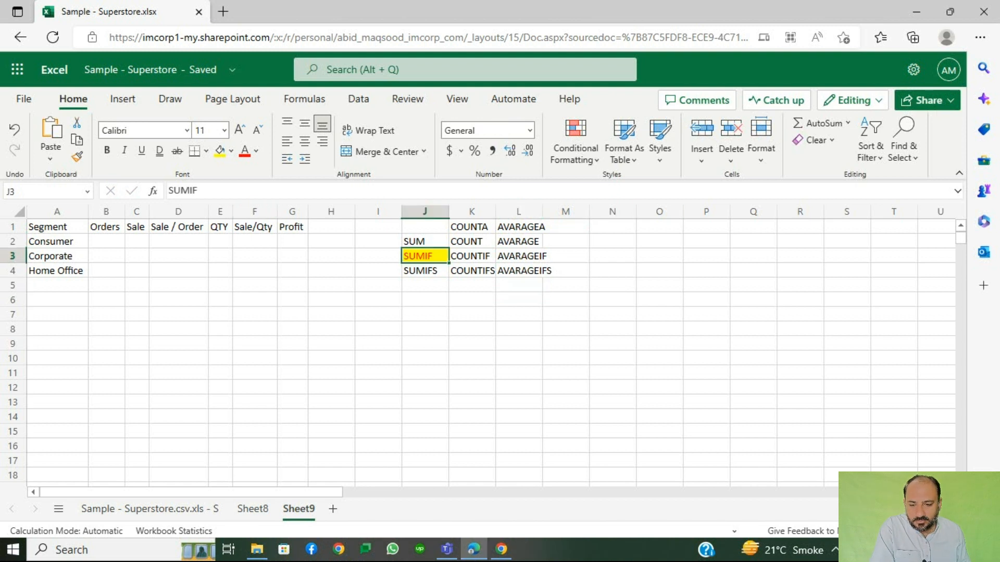
{"action": "left_click", "coordinate": [77, 157]}
{"action": "left_click", "coordinate": [519, 256]}
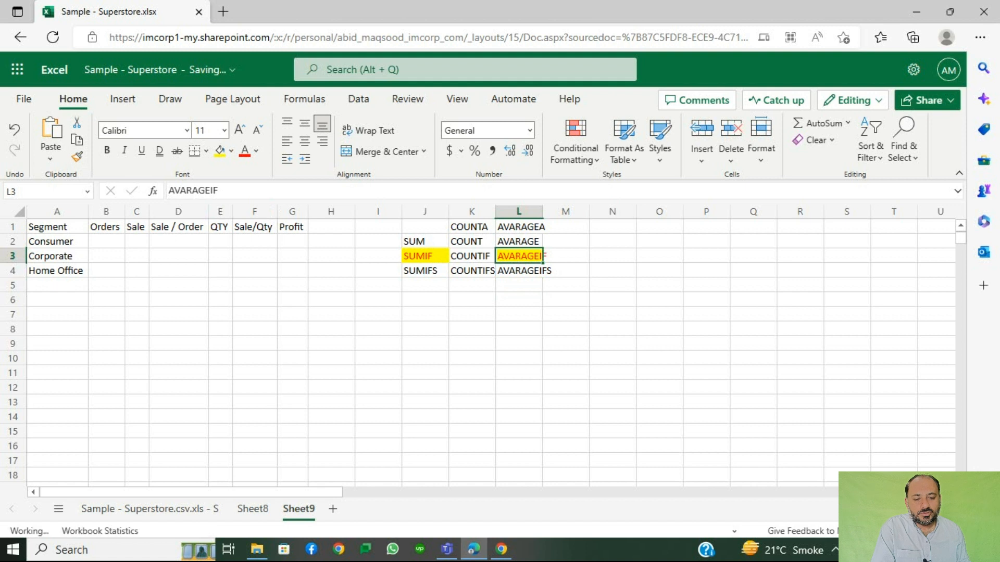
{"action": "double_click", "coordinate": [542, 212]}
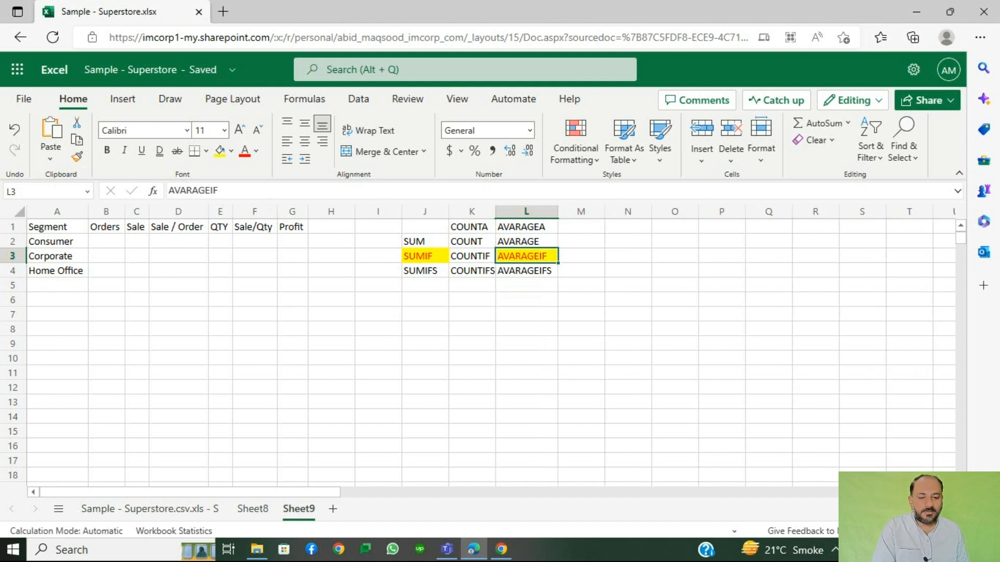
Enter the function names MAX in cell M1 and MIN in cell M2
{"action": "left_click", "coordinate": [581, 226]}
{"action": "type", "text": "MAX"}
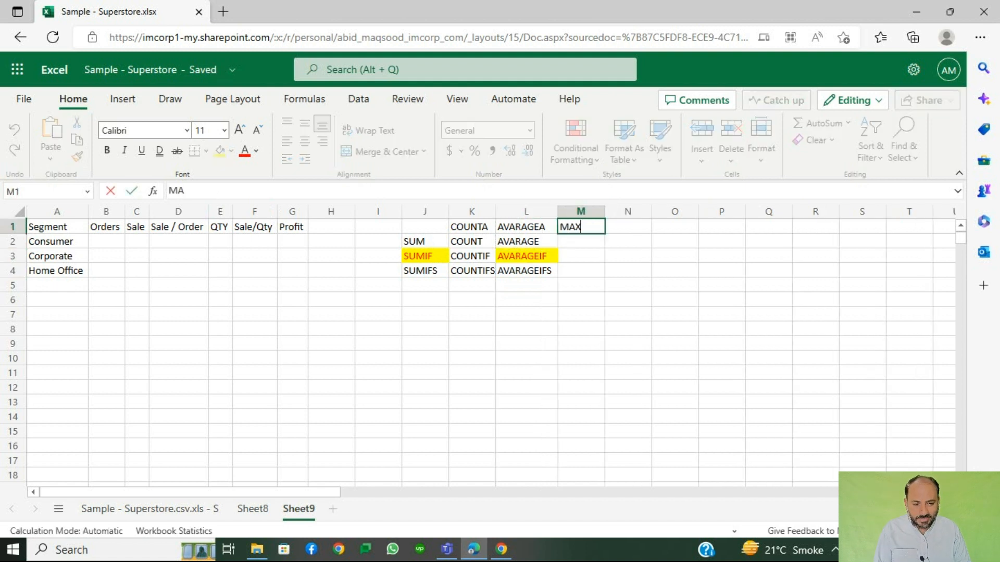
{"action": "key", "text": "Return"}
{"action": "type", "text": "MIN"}
{"action": "key", "text": "Return"}
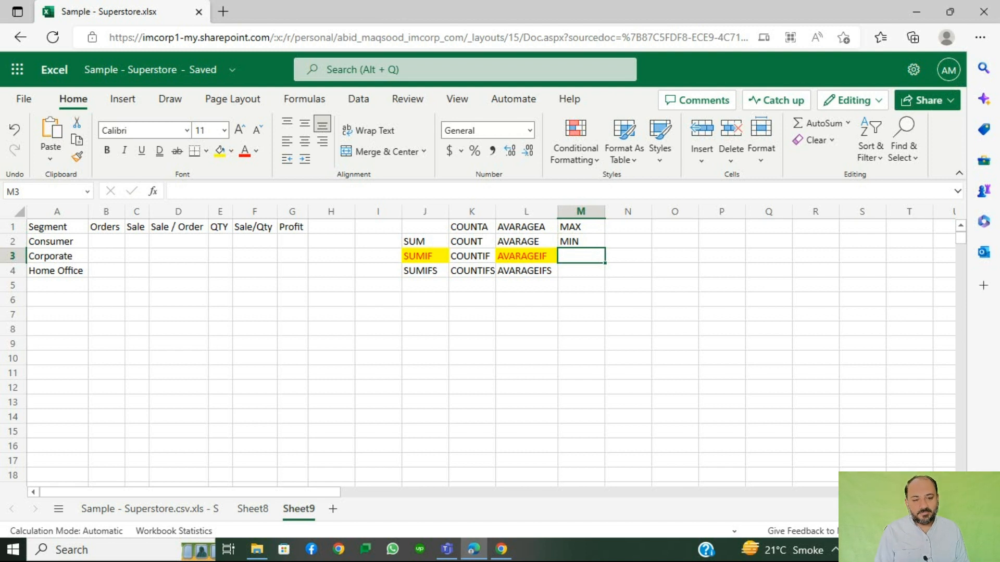
Enter MAXIF in cell N1 and MINIF in cell N2
{"action": "left_click", "coordinate": [628, 228]}
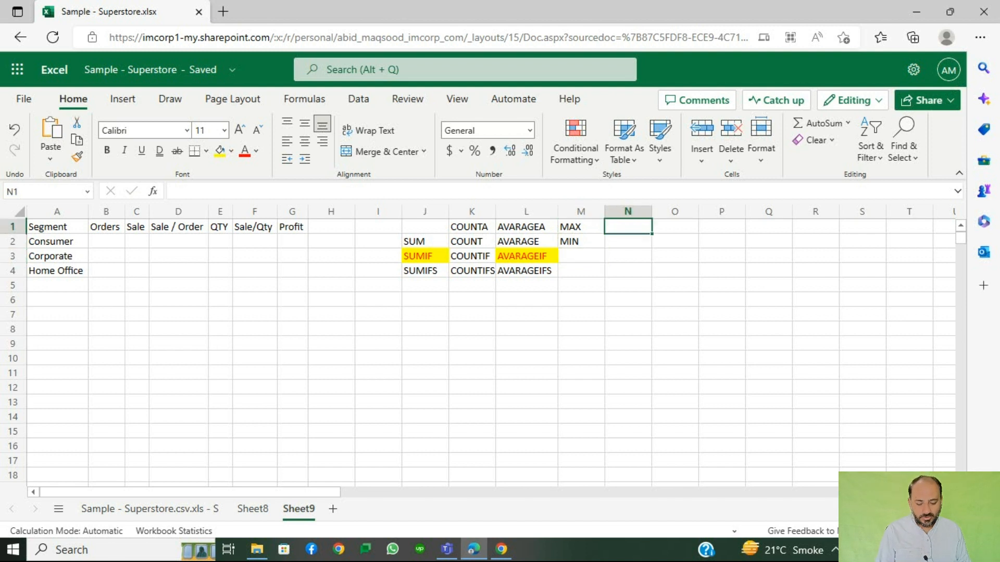
{"action": "type", "text": "MAXIF"}
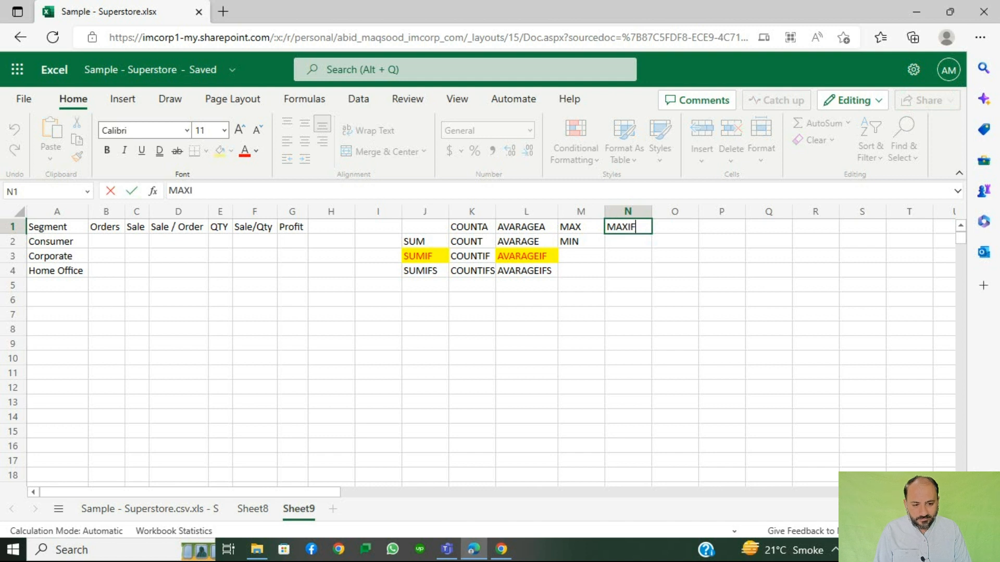
{"action": "key", "text": "Return"}
{"action": "type", "text": "MINIF"}
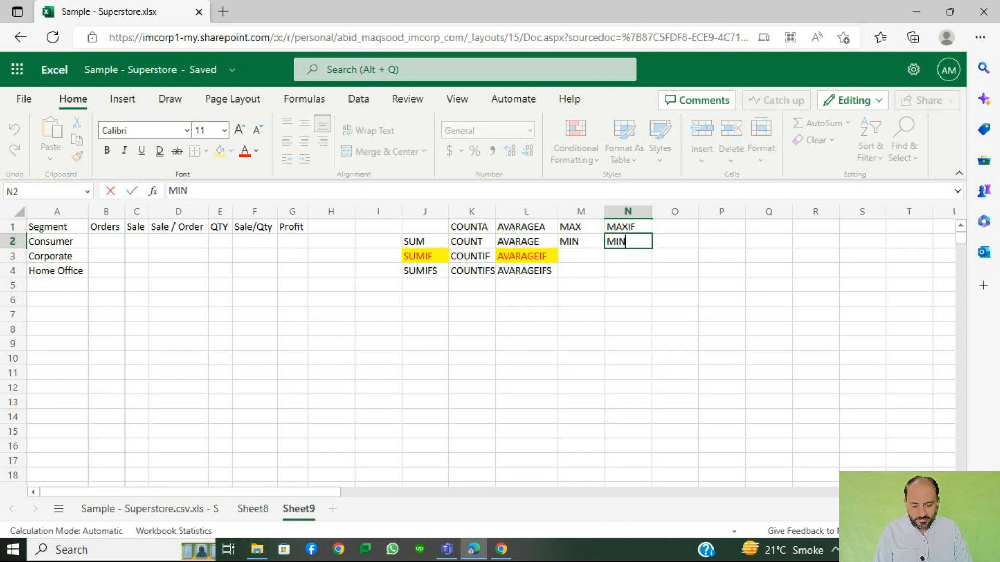
{"action": "key", "text": "Return"}
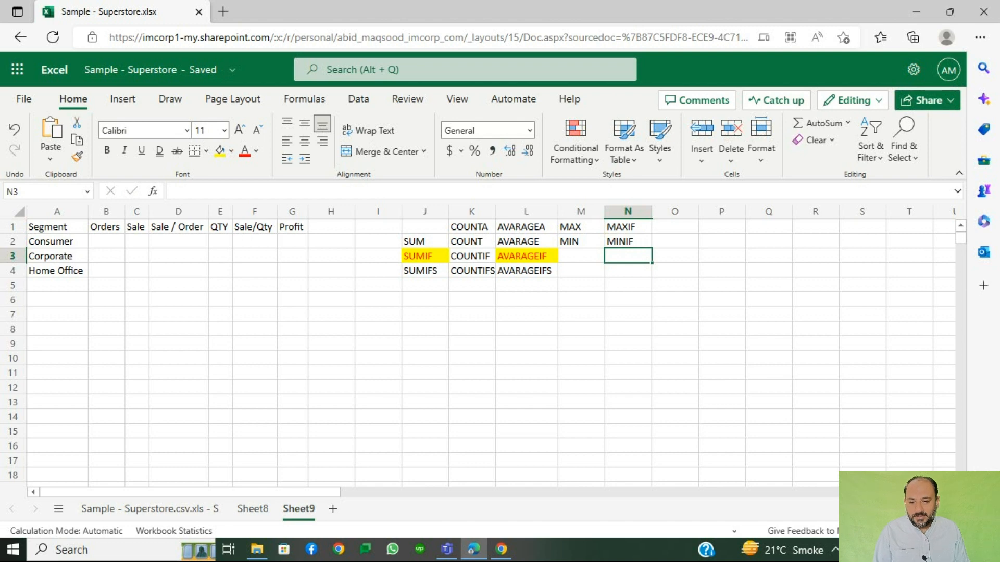
Examine the Order ID column on Sheet8 for repeated order IDs and check how many entries it holds
{"action": "left_click", "coordinate": [106, 242]}
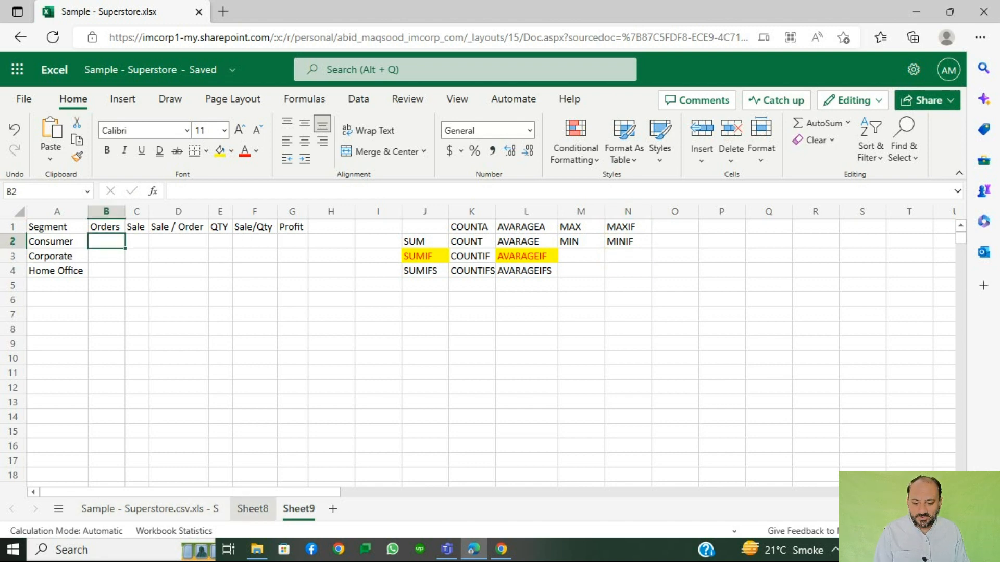
{"action": "left_click", "coordinate": [253, 509]}
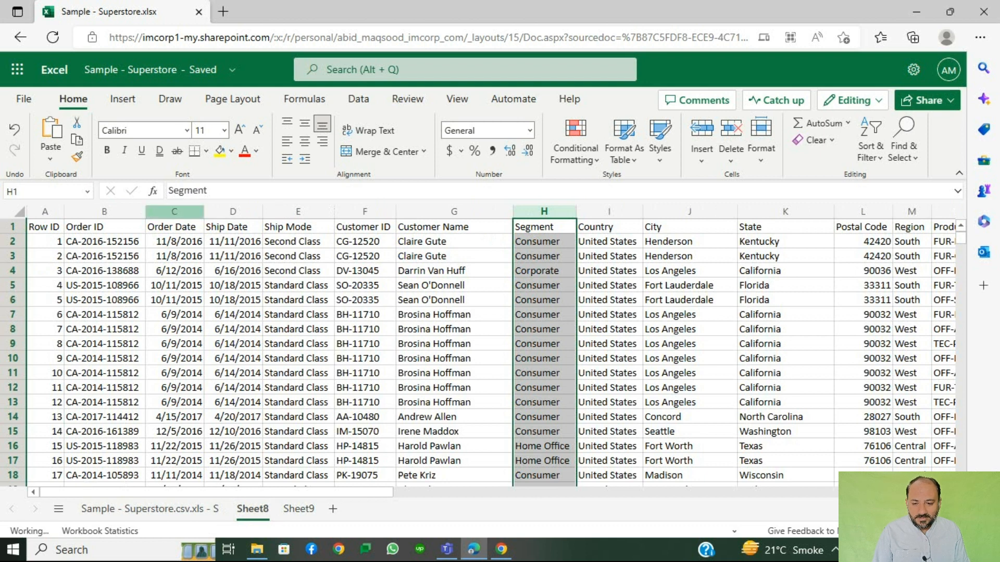
{"action": "left_click", "coordinate": [104, 212]}
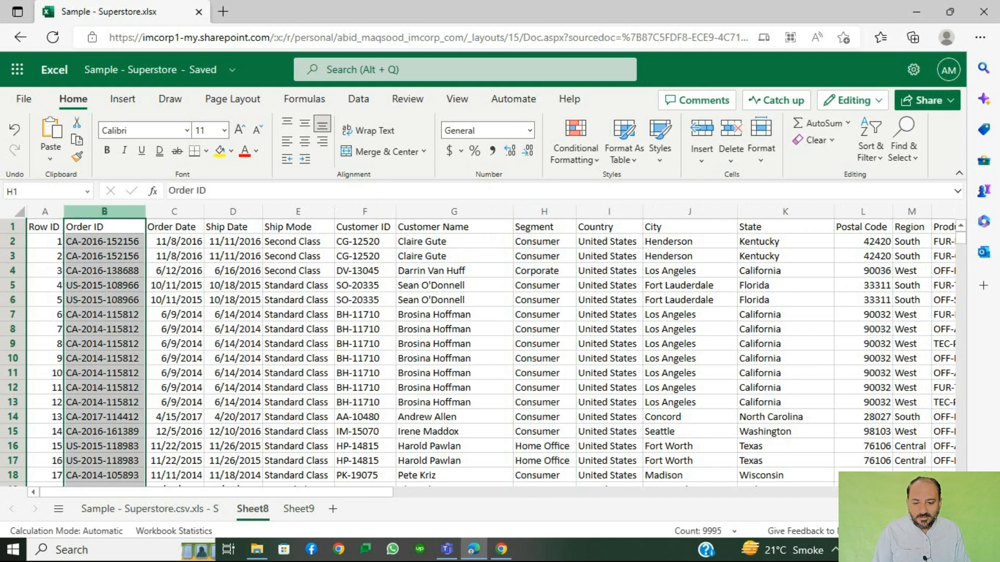
{"action": "left_click_drag", "start_coordinate": [104, 329], "coordinate": [104, 416]}
{"action": "left_click", "coordinate": [104, 257]}
{"action": "left_click_drag", "start_coordinate": [104, 256], "coordinate": [105, 329]}
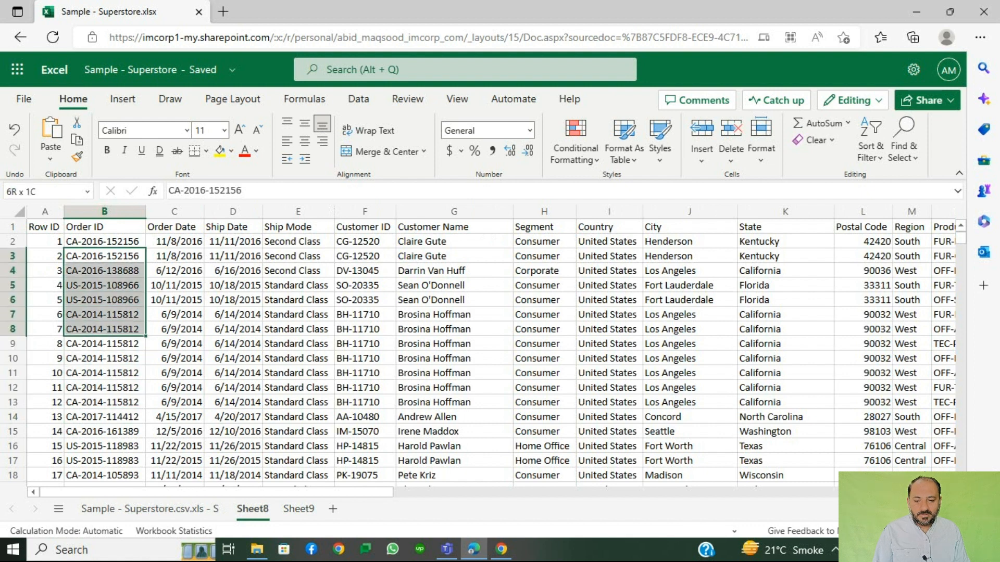
{"action": "left_click", "coordinate": [45, 242]}
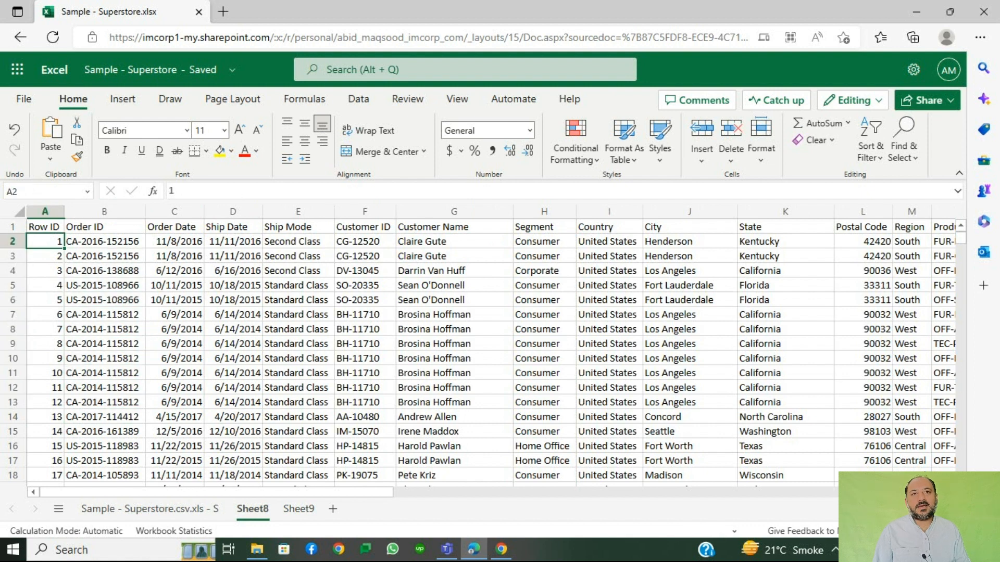
{"action": "left_click", "coordinate": [104, 242]}
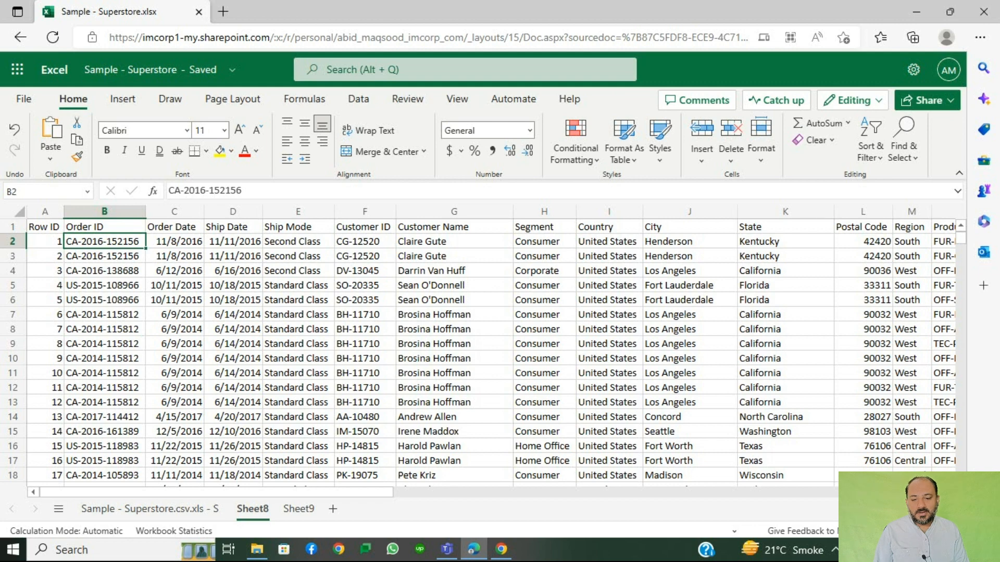
{"action": "key", "text": "ctrl+shift+Down"}
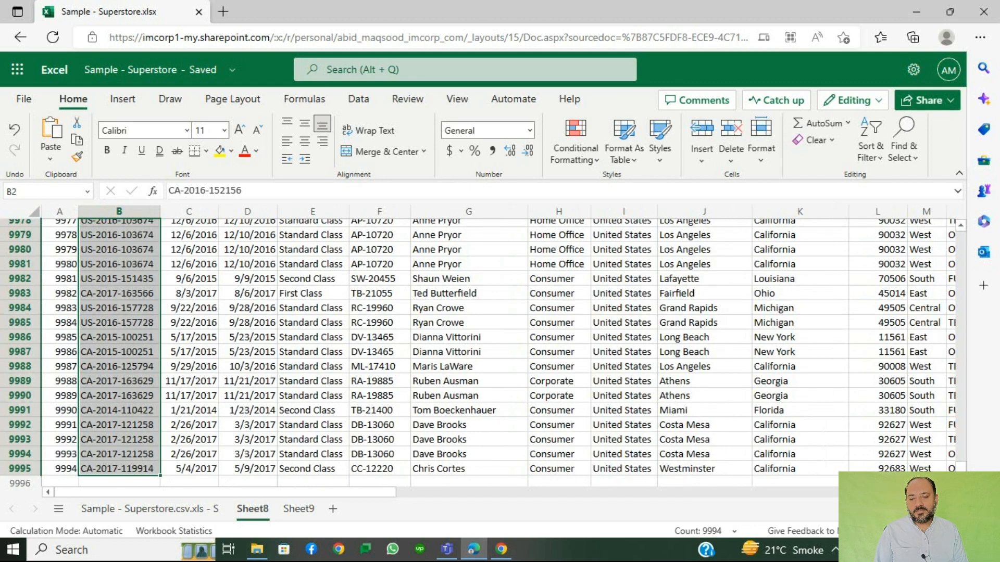
{"action": "key", "text": "ctrl+Up"}
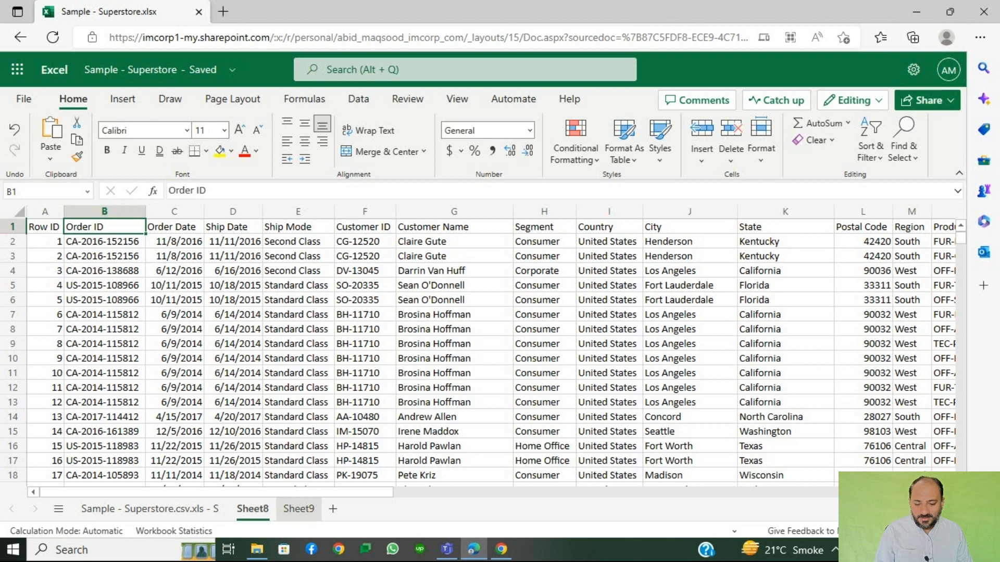
Begin a COUNTIFS formula in B2 of Sheet9 with Sheet8's Segment column as the absolute criteria range $H:$H
{"action": "left_click", "coordinate": [299, 509]}
{"action": "type", "text": "=coun"}
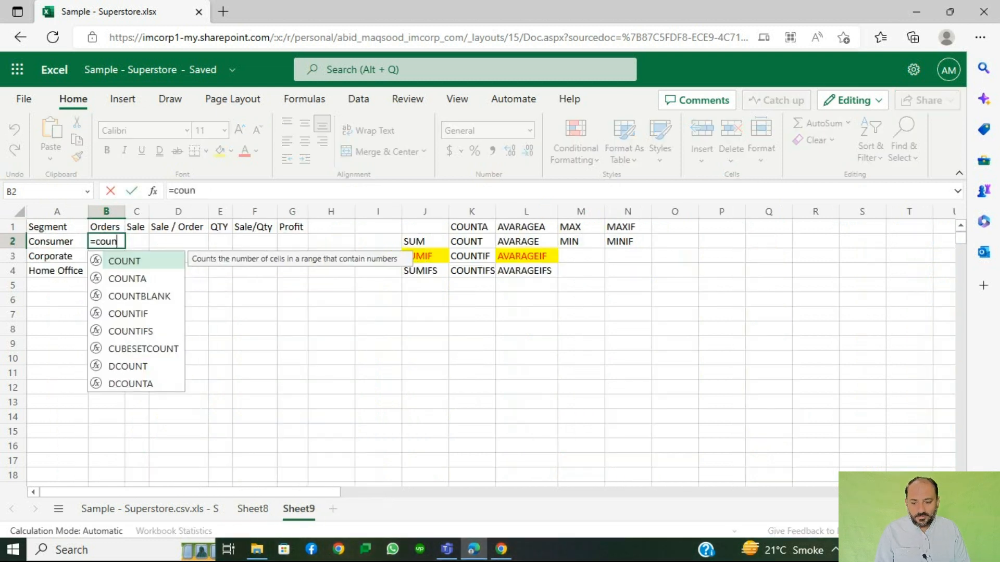
{"action": "key", "text": "Down"}
{"action": "key", "text": "Down"}
{"action": "key", "text": "Down"}
{"action": "key", "text": "Down"}
{"action": "key", "text": "Tab"}
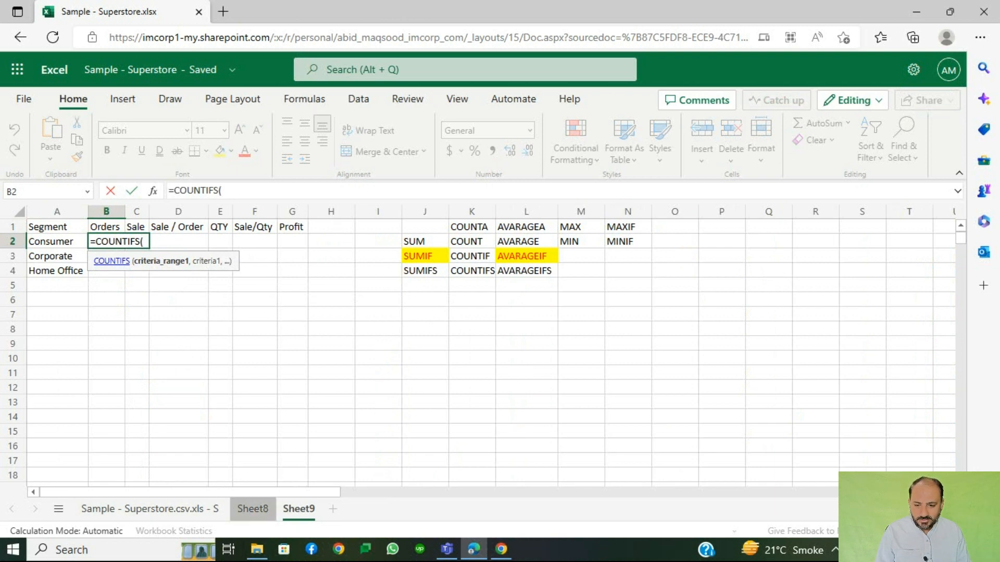
{"action": "left_click", "coordinate": [253, 509]}
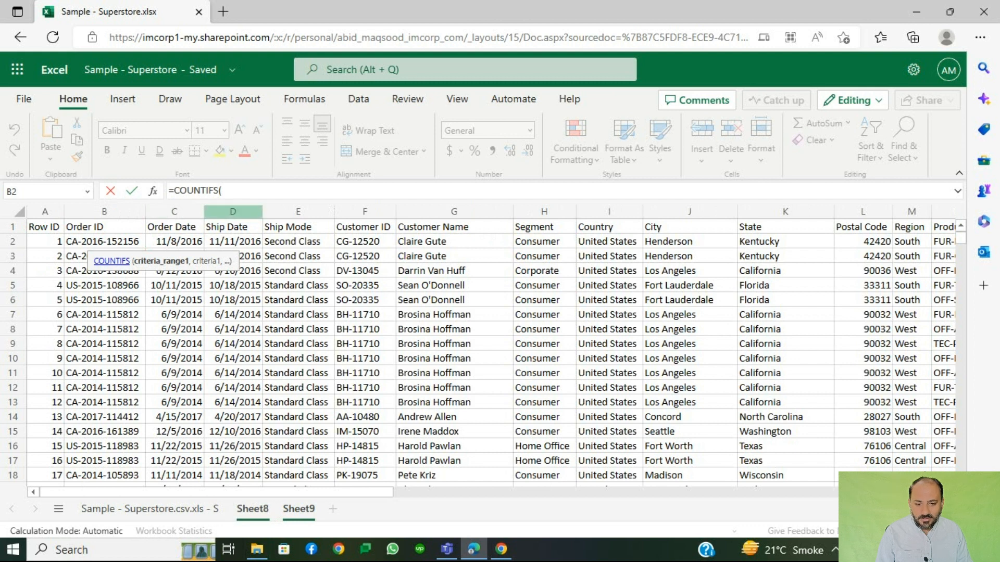
{"action": "left_click", "coordinate": [544, 212]}
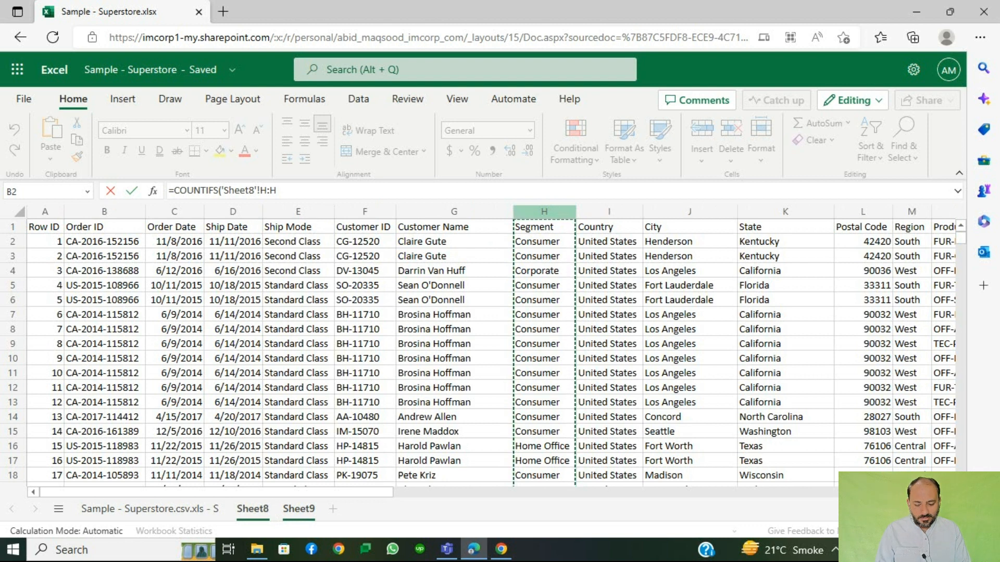
{"action": "key", "text": "F4"}
{"action": "type", "text": ","}
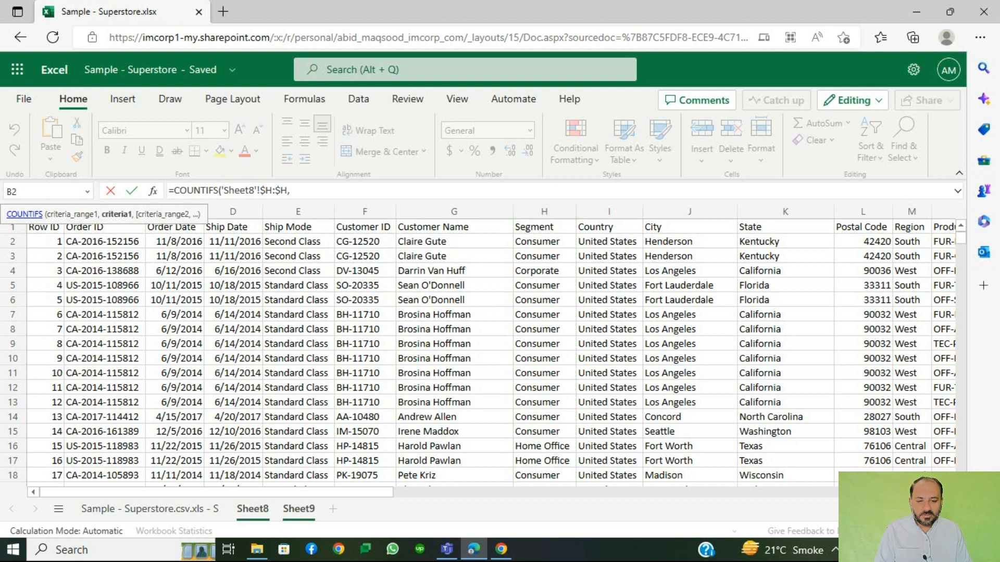
Complete the COUNTIFS formula in B2 with Sheet9's segment cell $A2 as the criterion, locking only its column
{"action": "left_click", "coordinate": [299, 509]}
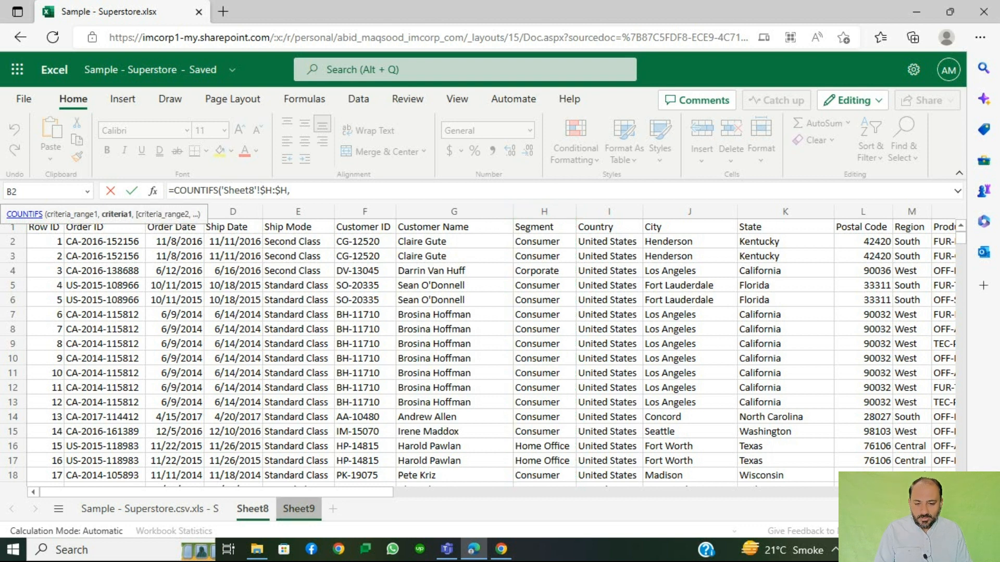
{"action": "left_click", "coordinate": [58, 242]}
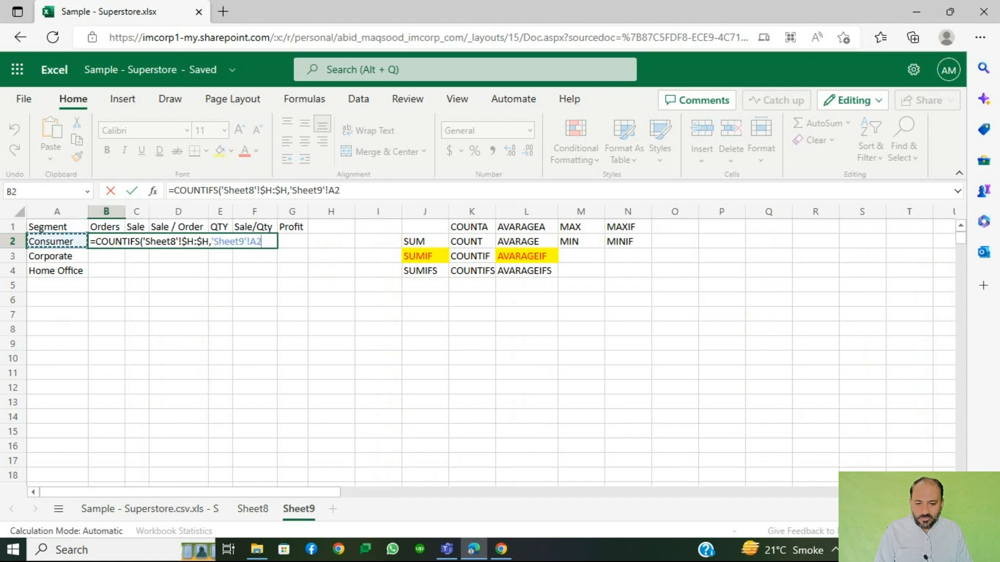
{"action": "key", "text": "F4"}
{"action": "key", "text": "F4"}
{"action": "key", "text": "F4"}
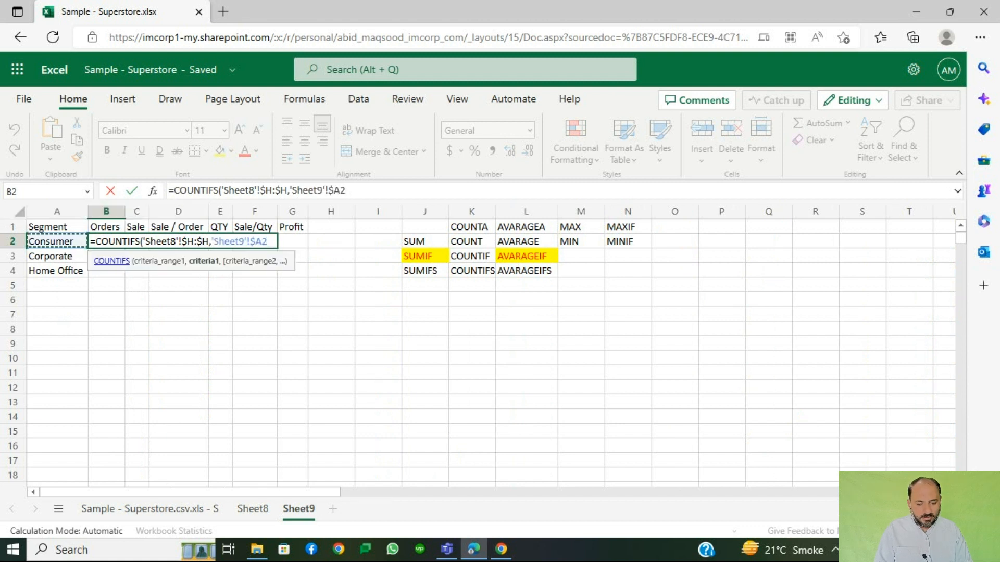
{"action": "key", "text": "Return"}
Copy the COUNTIFS formula down to B3 and B4, and label cell A5 Total
{"action": "key", "text": "ctrl+d"}
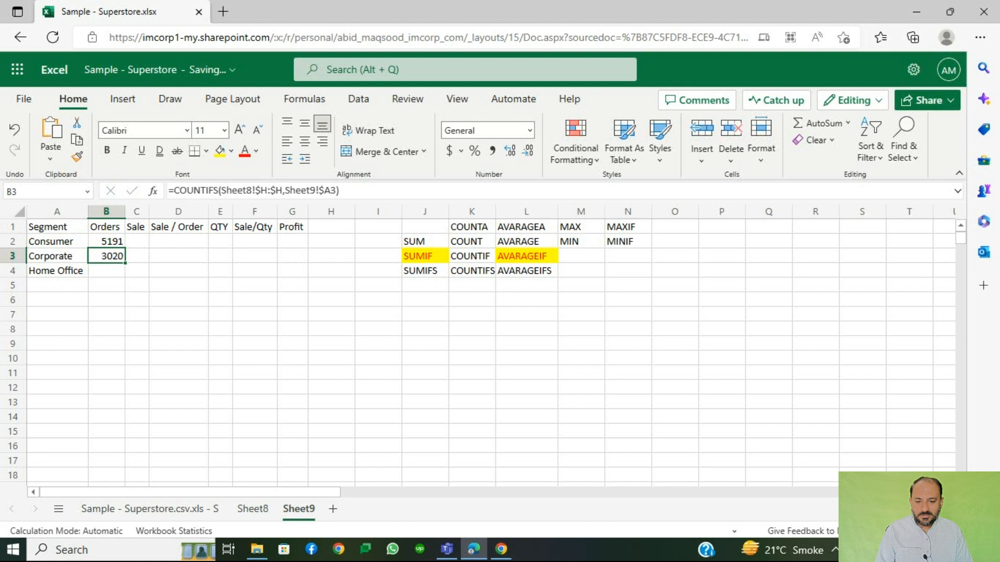
{"action": "key", "text": "Down"}
{"action": "key", "text": "Left"}
{"action": "key", "text": "Down"}
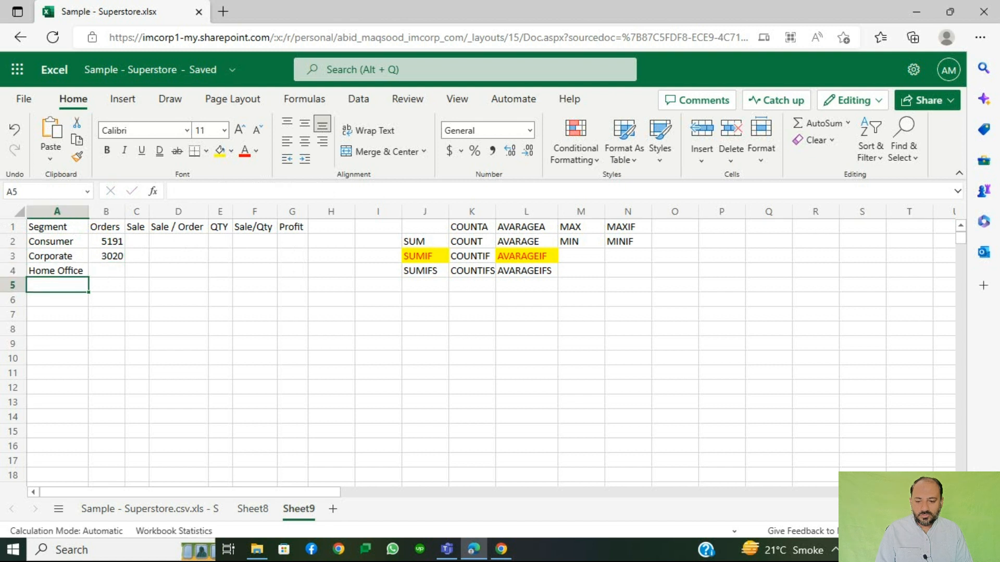
{"action": "type", "text": "Total"}
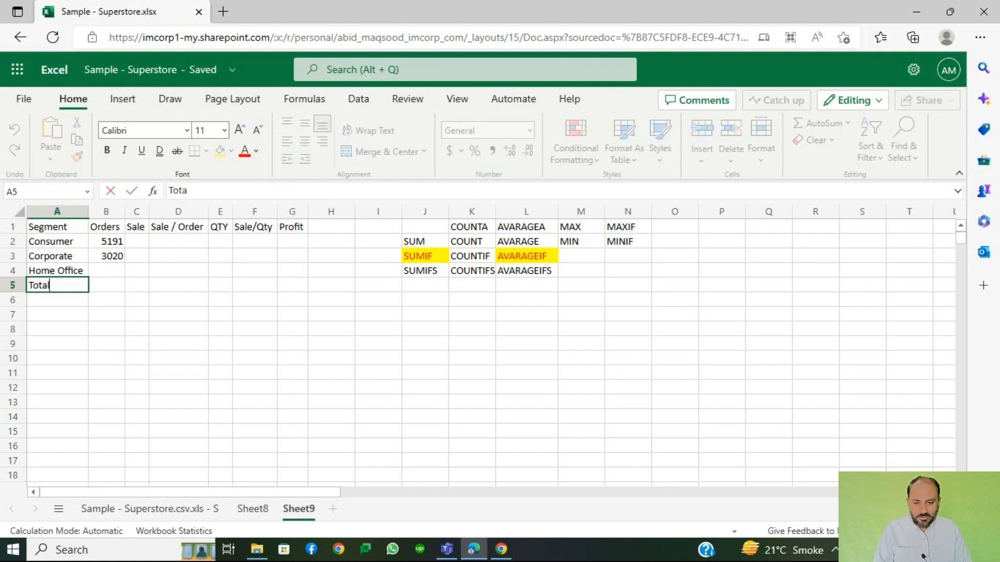
{"action": "key", "text": "Right"}
{"action": "key", "text": "Up"}
{"action": "key", "text": "ctrl+d"}
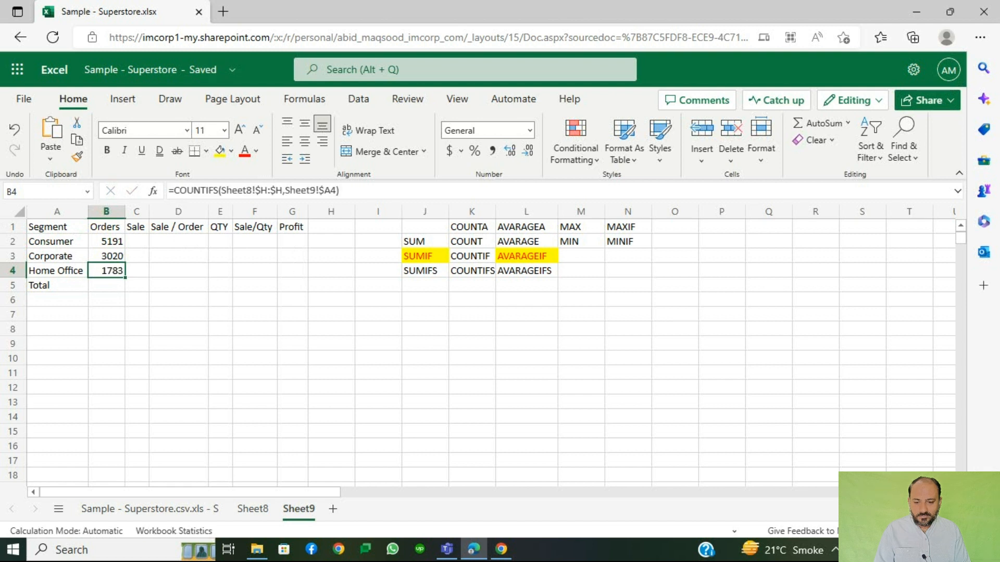
Total the Orders column in B5 with =SUM(B2:B4)
{"action": "key", "text": "Down"}
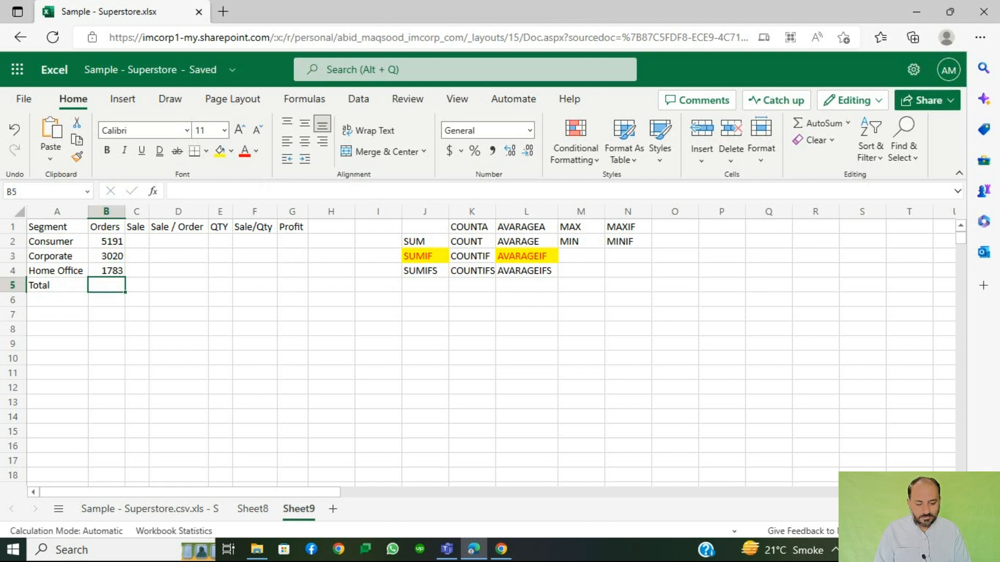
{"action": "key", "text": "alt+equal"}
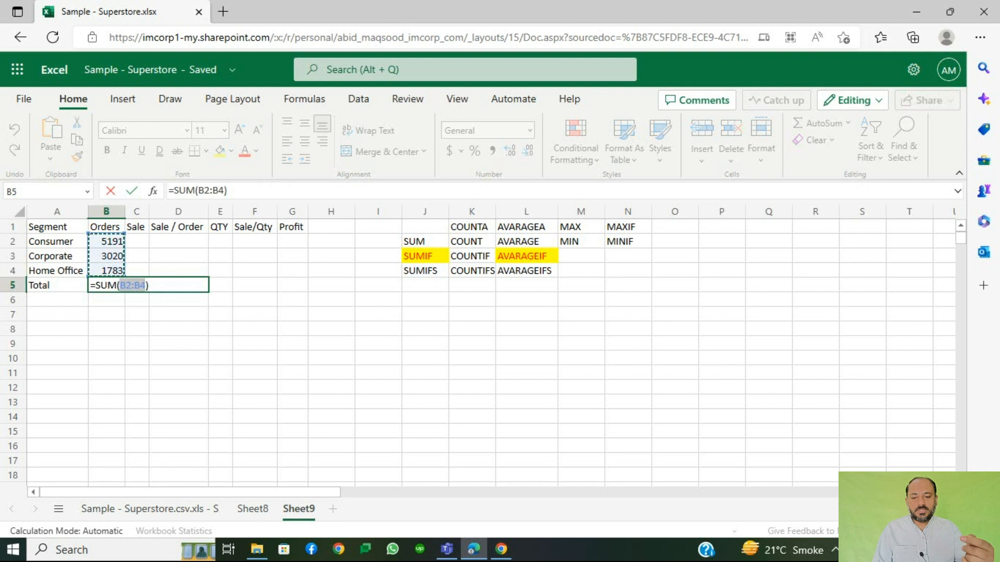
{"action": "key", "text": "Return"}
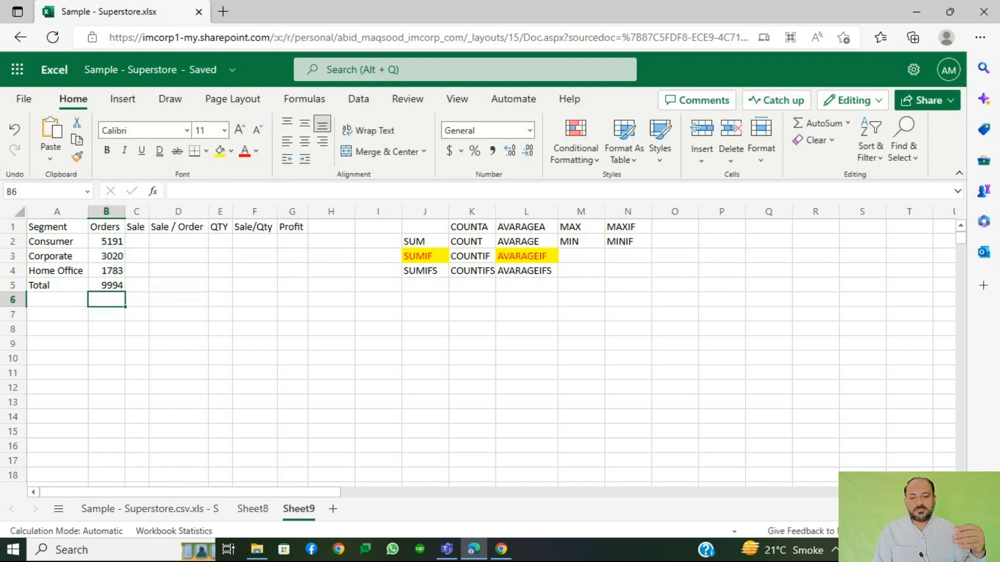
Format the range B2:G5 with thousands separators and no decimal places
{"action": "left_click", "coordinate": [106, 241]}
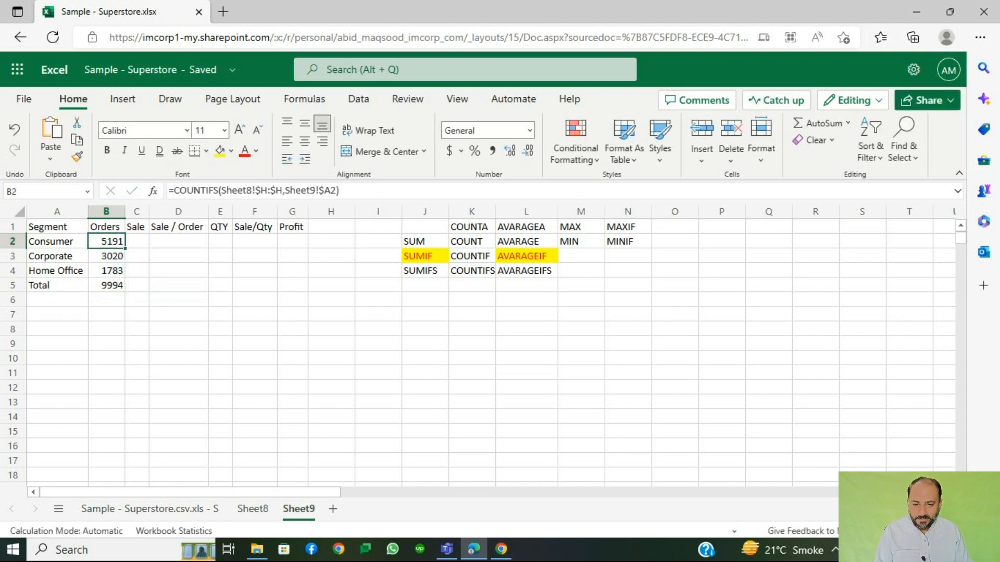
{"action": "left_click_drag", "start_coordinate": [106, 241], "coordinate": [293, 285]}
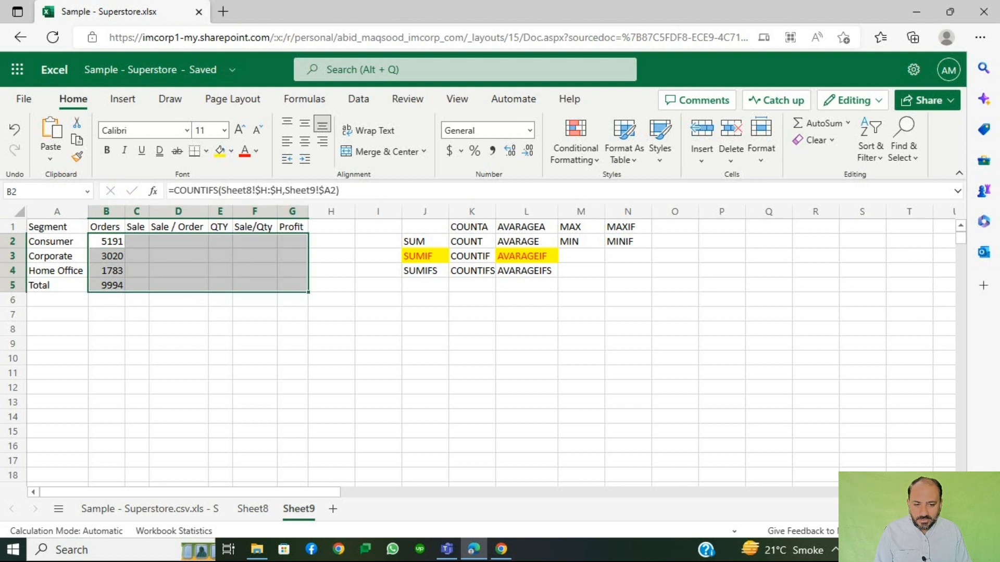
{"action": "left_click", "coordinate": [492, 151]}
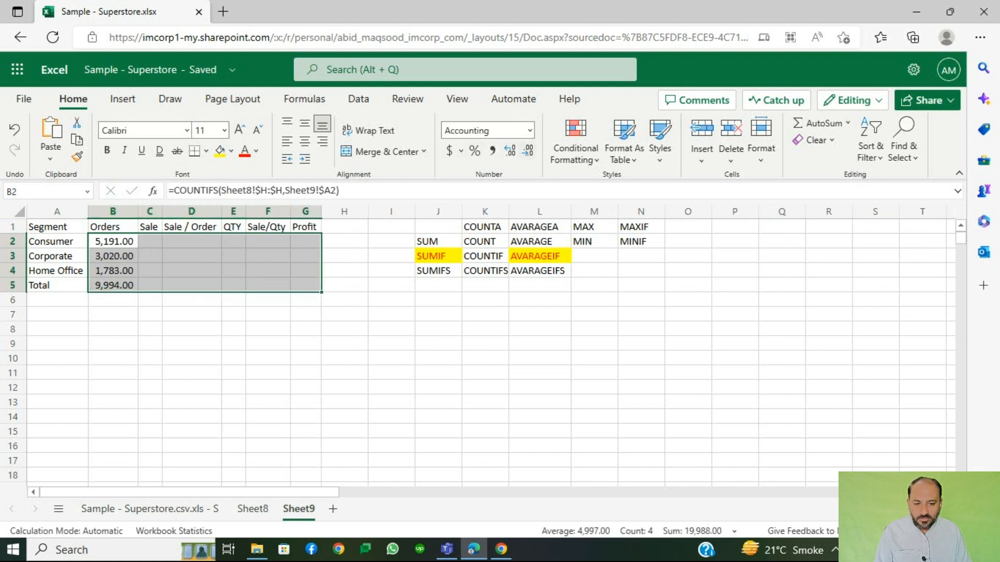
{"action": "left_click", "coordinate": [528, 151]}
{"action": "left_click", "coordinate": [527, 151]}
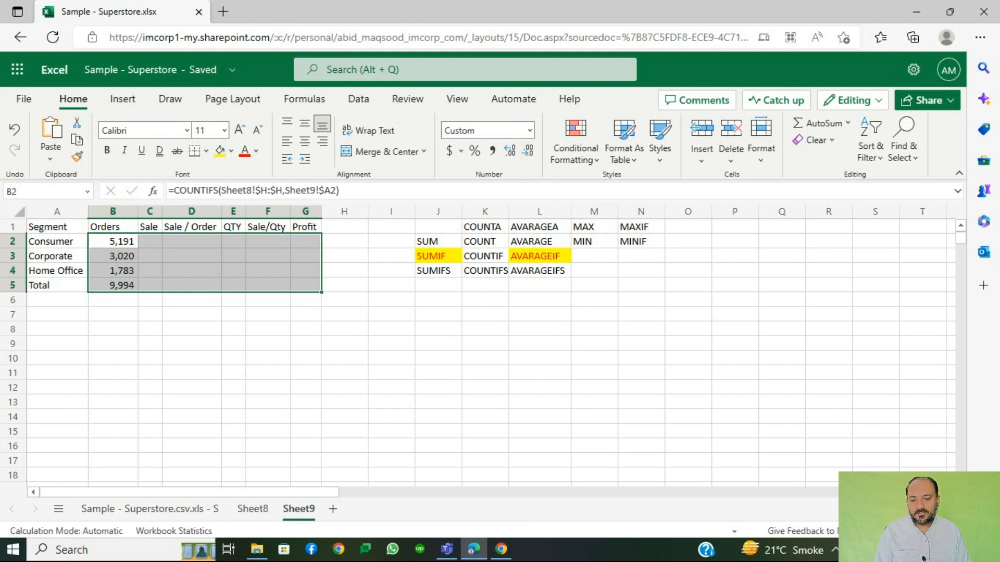
{"action": "left_click", "coordinate": [150, 241]}
{"action": "key", "text": "Left"}
{"action": "key", "text": "Down"}
{"action": "key", "text": "Down"}
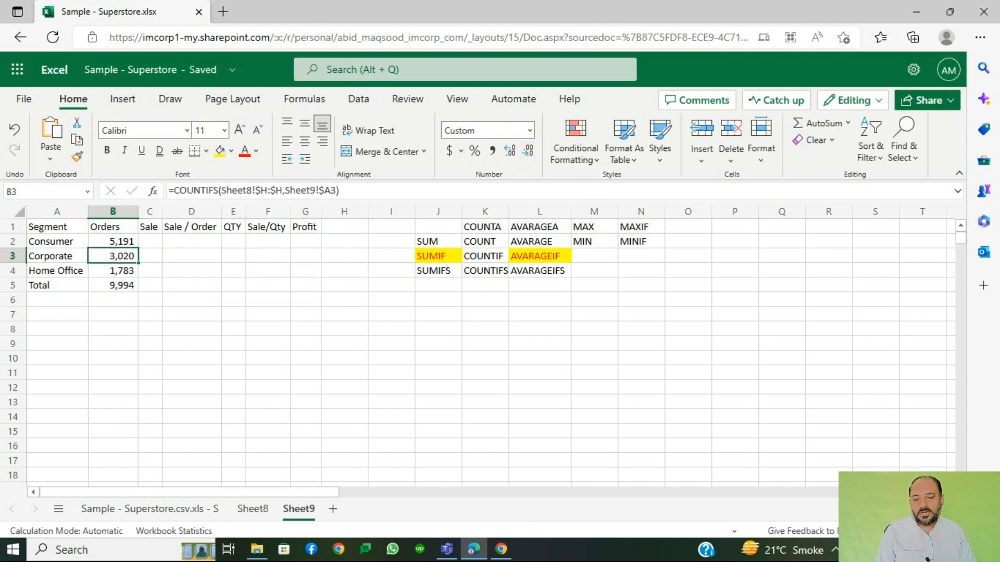
{"action": "key", "text": "Up"}
{"action": "key", "text": "Up"}
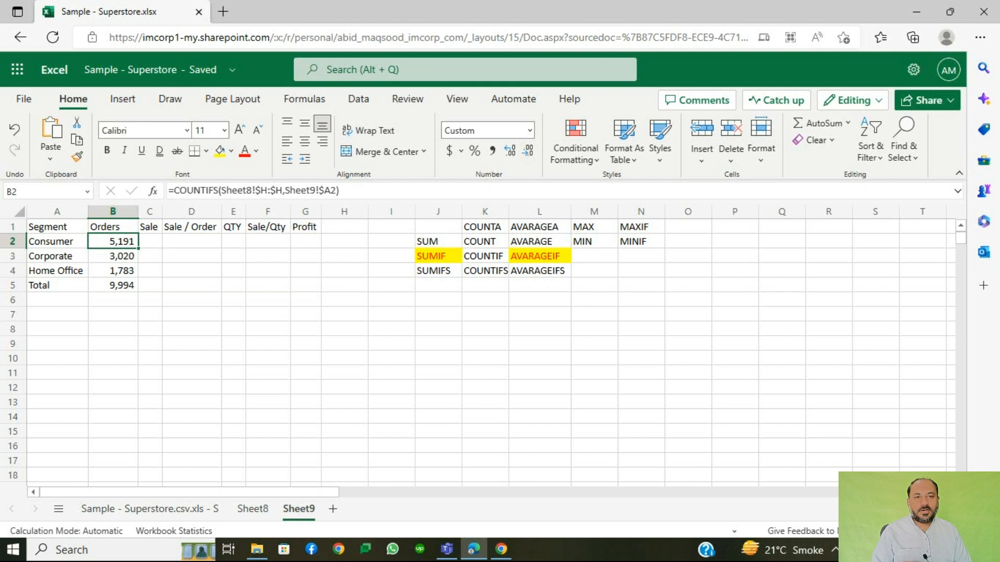
{"action": "key", "text": "Right"}
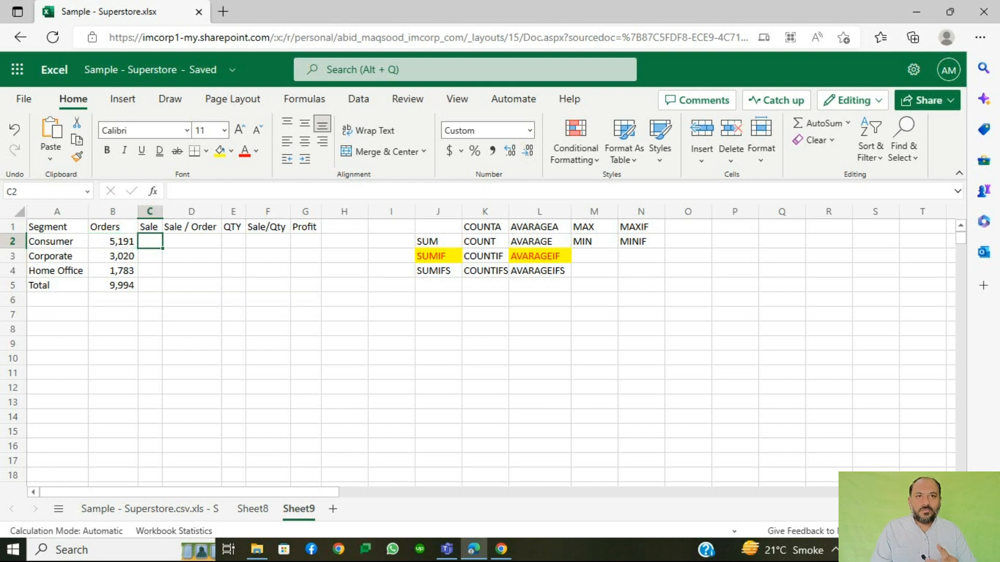
{"action": "key", "text": "Right"}
{"action": "key", "text": "Right"}
{"action": "key", "text": "Right"}
{"action": "key", "text": "Right"}
{"action": "key", "text": "Right"}
{"action": "type", "text": "="}
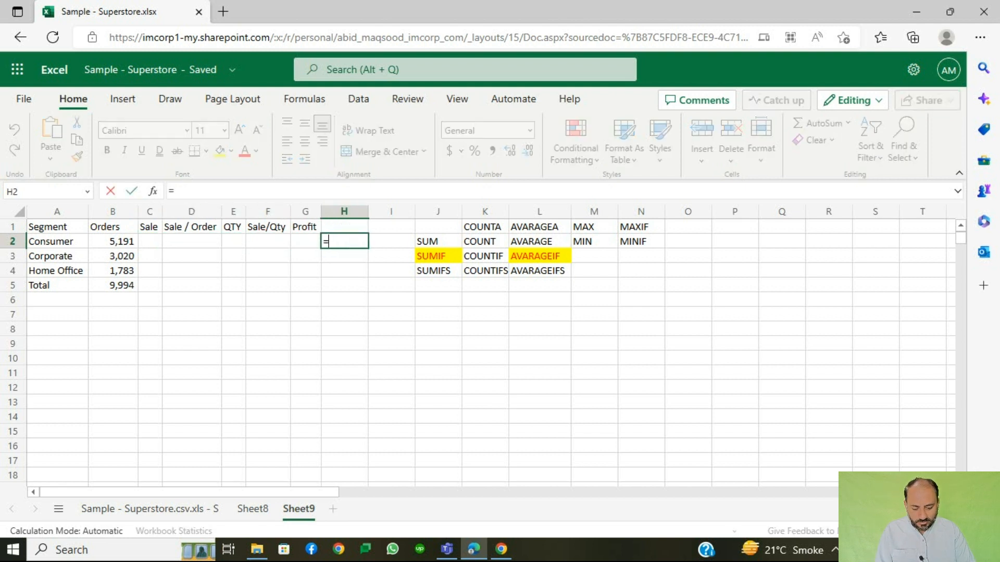
{"action": "type", "text": "uni"}
{"action": "key", "text": "Down"}
{"action": "key", "text": "Down"}
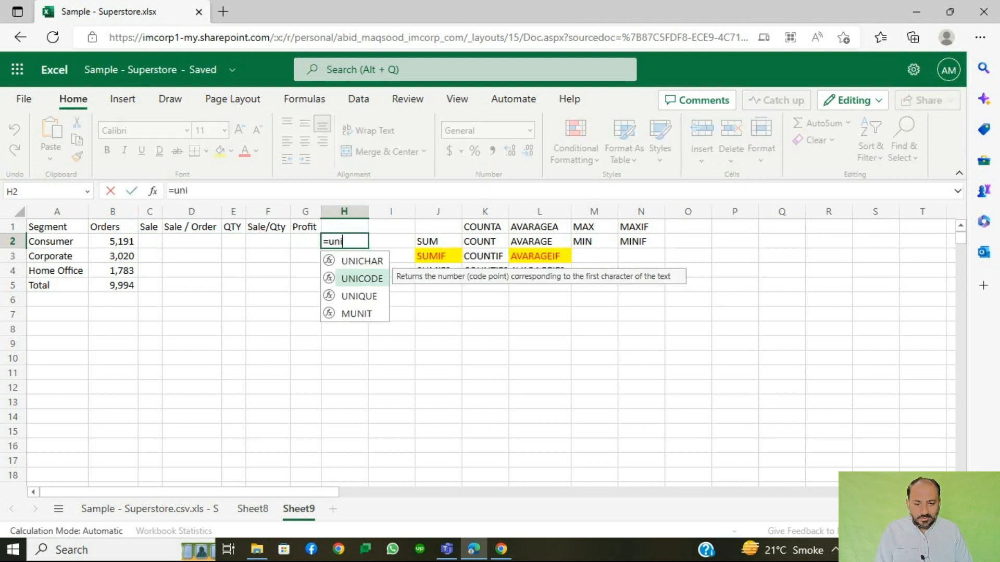
{"action": "key", "text": "Tab"}
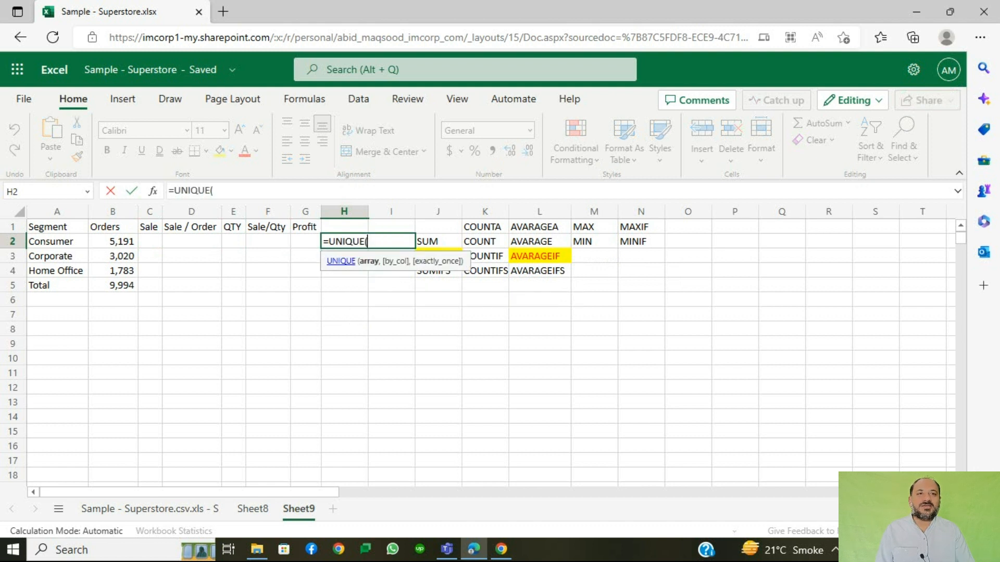
{"action": "key", "text": "Escape"}
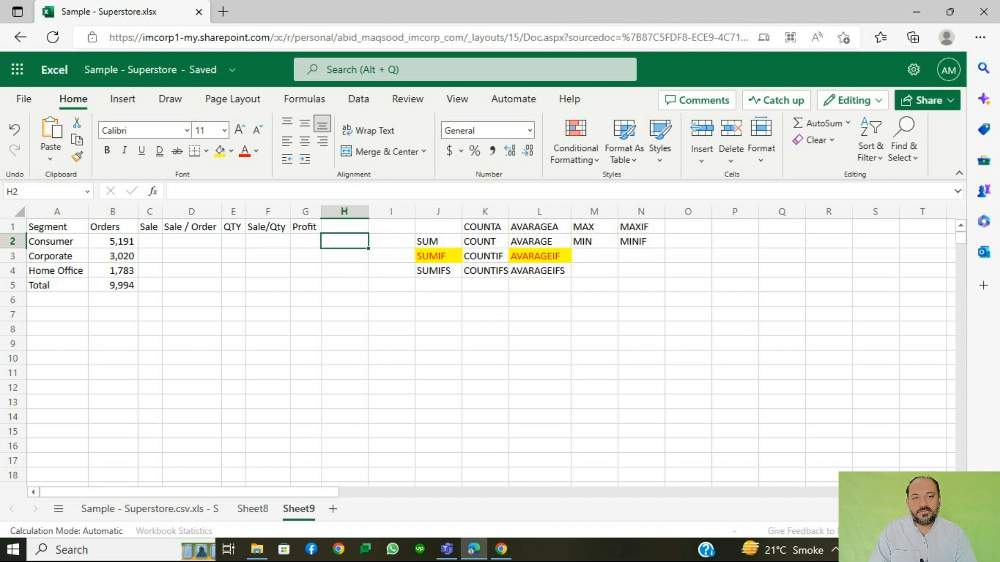
{"action": "key", "text": "Left"}
{"action": "key", "text": "Left"}
{"action": "key", "text": "Left"}
{"action": "key", "text": "Left"}
{"action": "key", "text": "Left"}
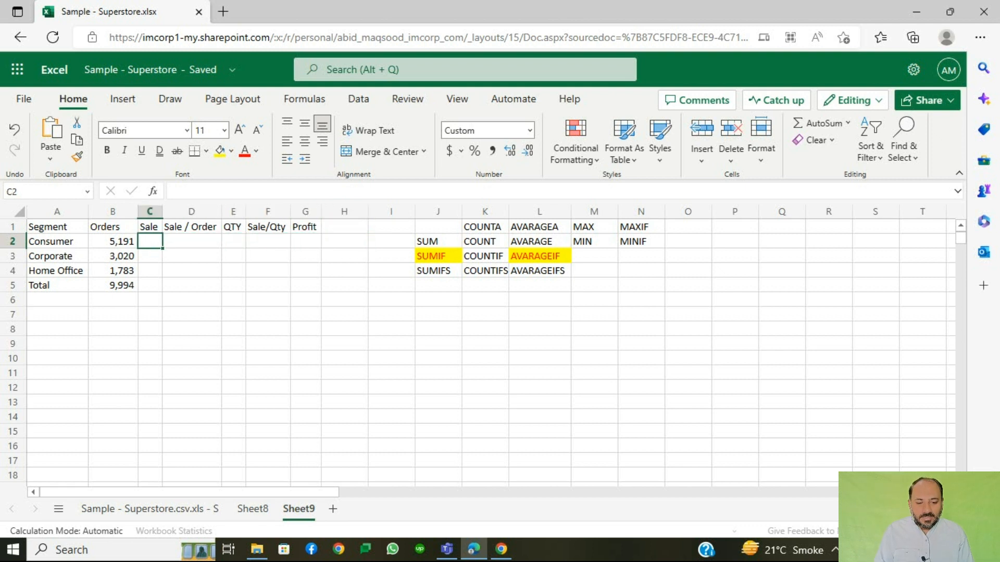
Fill the COUNTIFS cell K4 with the lightest theme green and copy its formatting to the SUMIFS cell J4
{"action": "left_click", "coordinate": [485, 271]}
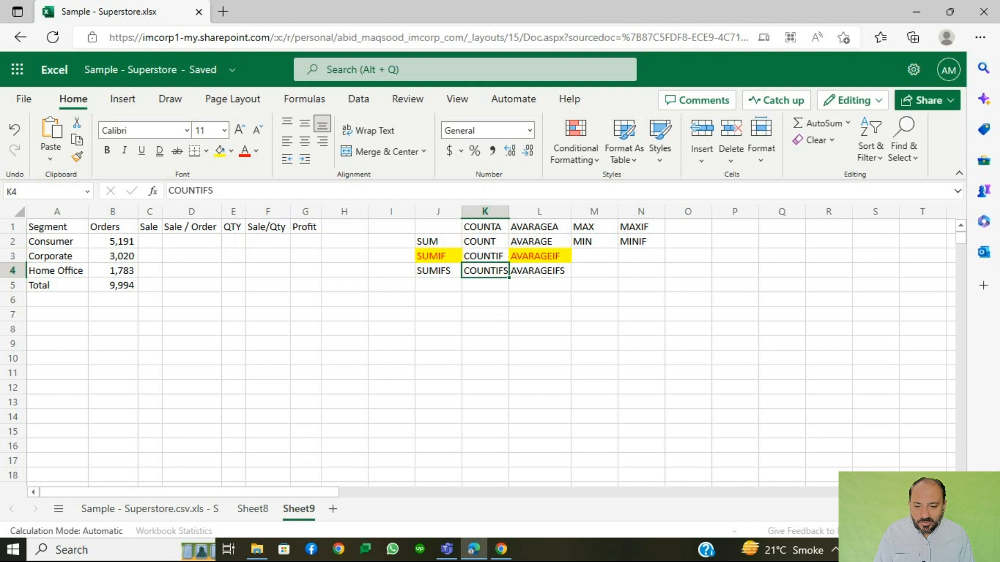
{"action": "left_click", "coordinate": [231, 151]}
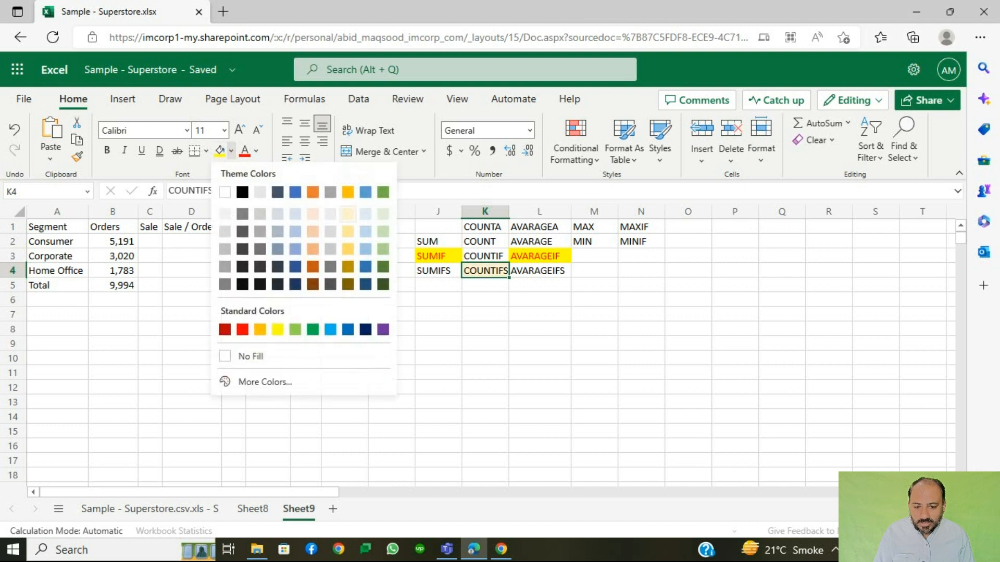
{"action": "left_click", "coordinate": [382, 214]}
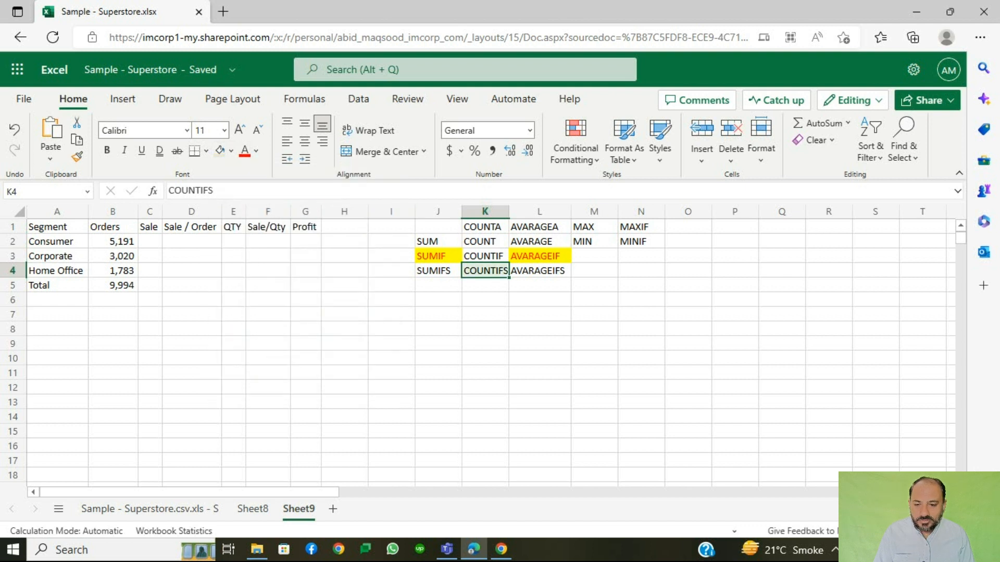
{"action": "left_click", "coordinate": [77, 157]}
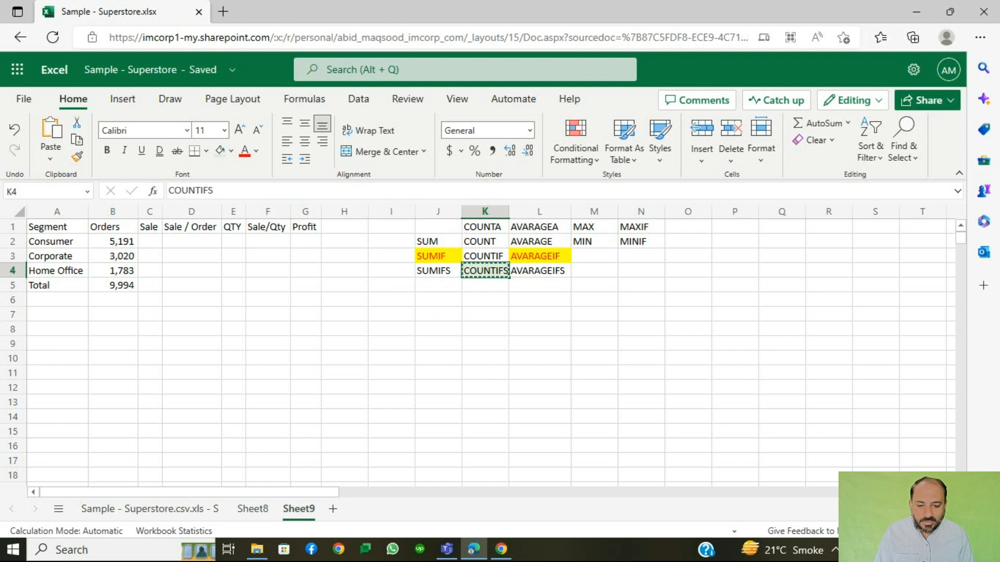
{"action": "left_click", "coordinate": [438, 271]}
{"action": "left_click", "coordinate": [391, 299]}
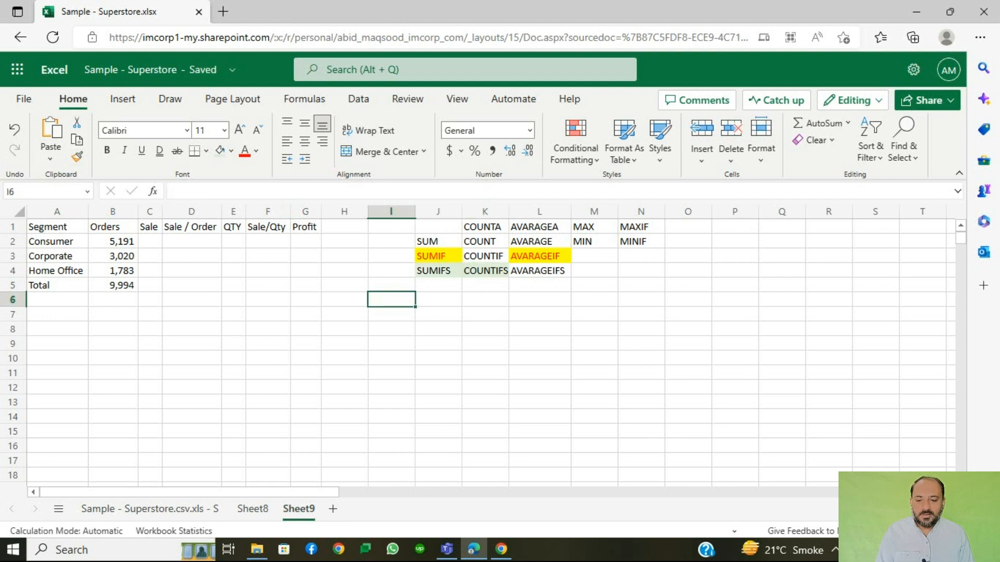
{"action": "left_click", "coordinate": [150, 242]}
{"action": "type", "text": "=sumi"}
{"action": "key", "text": "Down"}
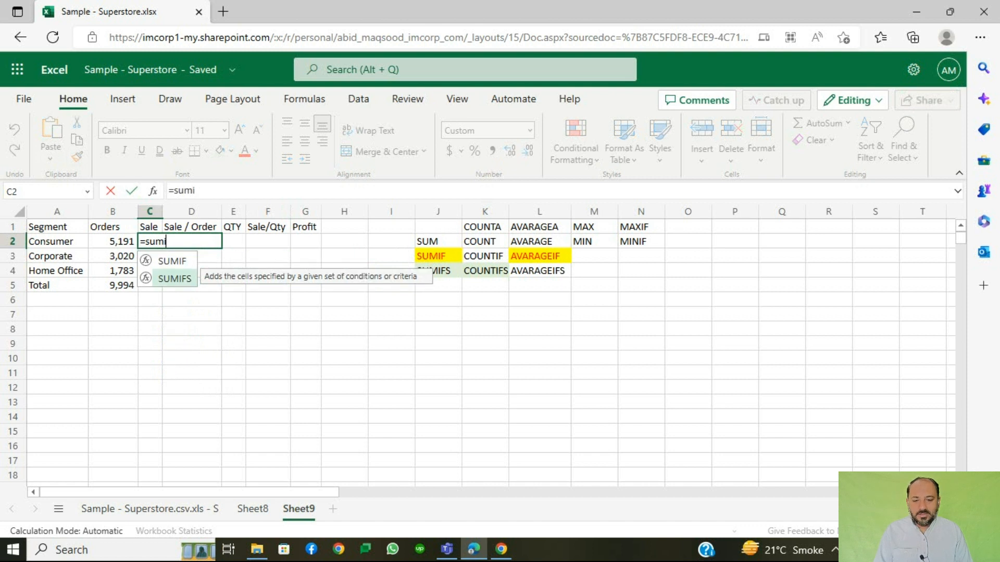
{"action": "key", "text": "Tab"}
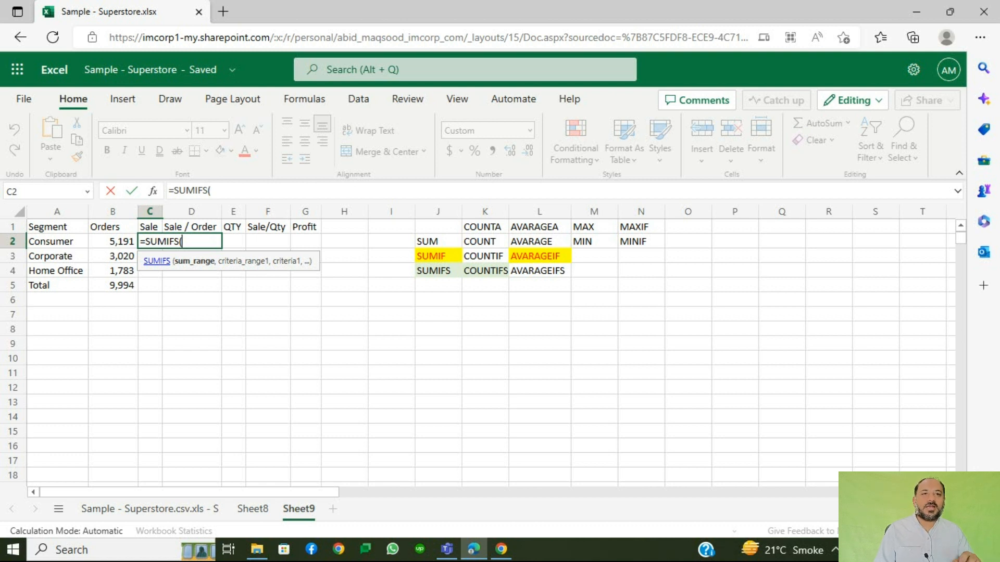
{"action": "key", "text": "Escape"}
Turn on filters for the header row of the Superstore data on Sheet8
{"action": "key", "text": "ctrl+Page_Up"}
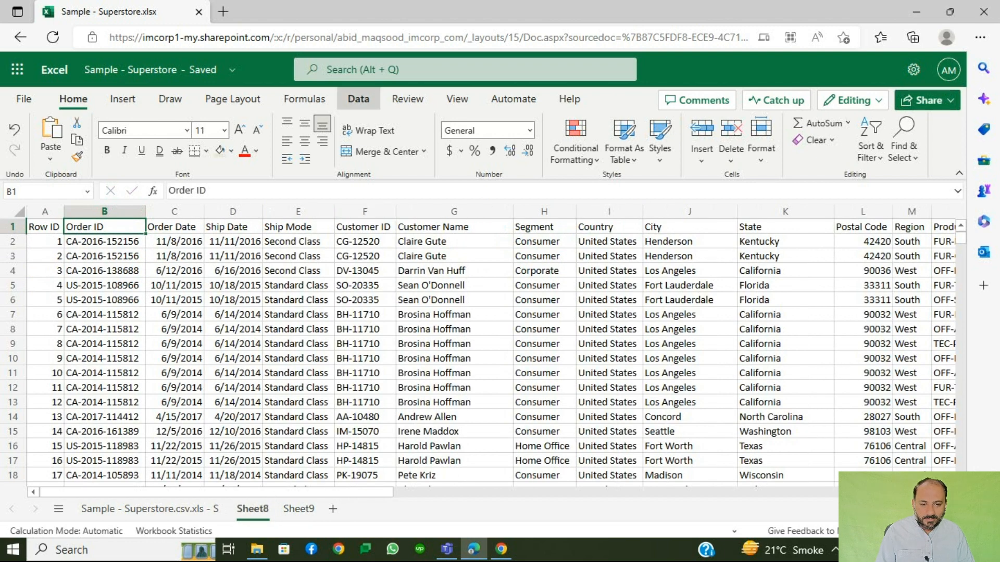
{"action": "left_click", "coordinate": [358, 99]}
{"action": "left_click", "coordinate": [573, 138]}
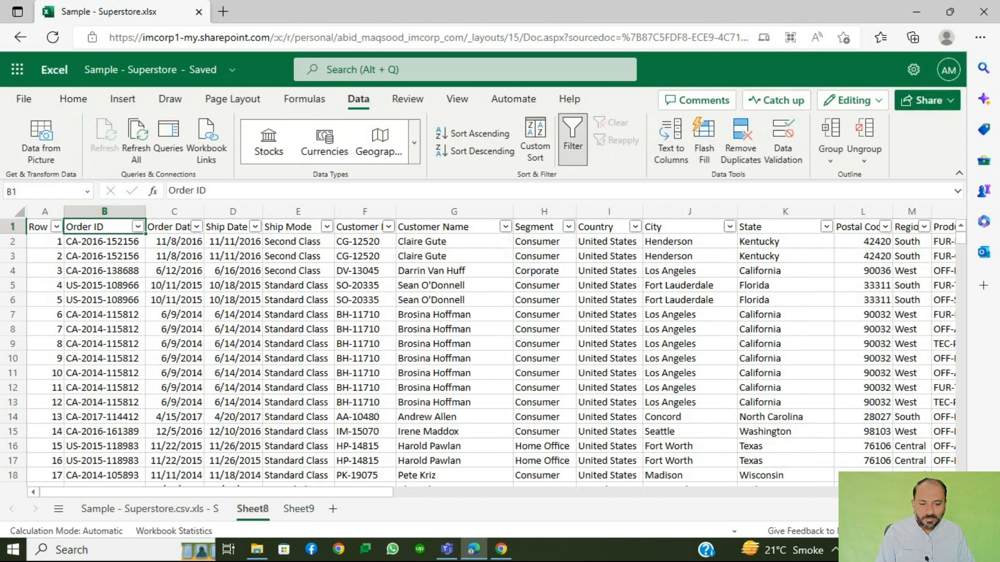
Select the Sales values from R2 down to the last data row to check the column's extent
{"action": "key", "text": "Right"}
{"action": "key", "text": "Right"}
{"action": "key", "text": "Right"}
{"action": "key", "text": "Right"}
{"action": "key", "text": "Right"}
{"action": "key", "text": "Right"}
{"action": "key", "text": "Right"}
{"action": "key", "text": "Right"}
{"action": "key", "text": "Right"}
{"action": "key", "text": "Right"}
{"action": "key", "text": "Right"}
{"action": "key", "text": "Right"}
{"action": "key", "text": "Right"}
{"action": "key", "text": "Right"}
{"action": "key", "text": "Right"}
{"action": "key", "text": "Right"}
{"action": "key", "text": "Right"}
{"action": "key", "text": "Right"}
{"action": "key", "text": "Right"}
{"action": "key", "text": "Left"}
{"action": "key", "text": "Left"}
{"action": "key", "text": "Left"}
{"action": "key", "text": "Down"}
{"action": "key", "text": "ctrl+shift+Down"}
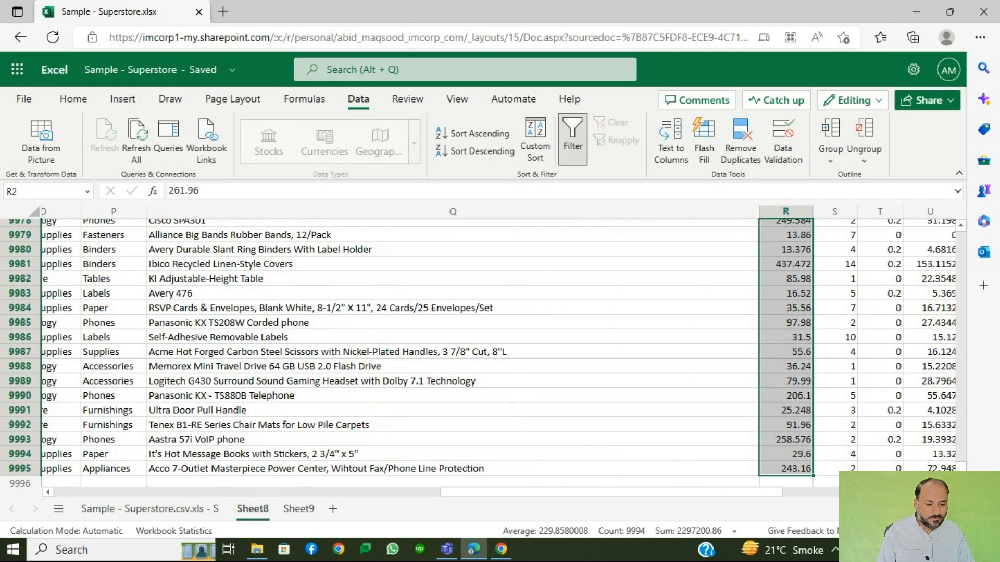
{"action": "key", "text": "Down"}
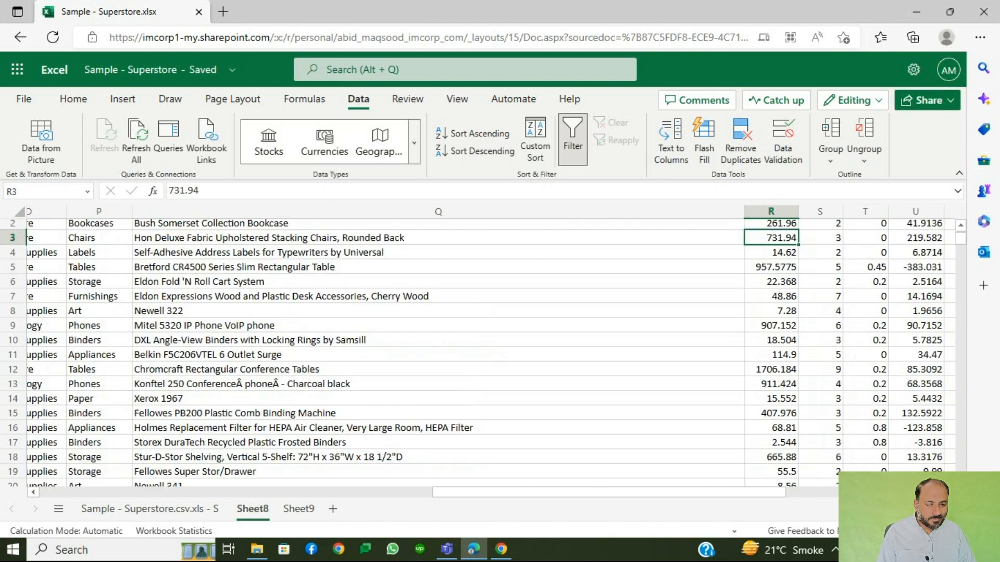
Enter =SUBSTITUTE(R2:R9995,9) in cell R9996, directly below the Sales data
{"action": "key", "text": "ctrl+Down"}
{"action": "key", "text": "Down"}
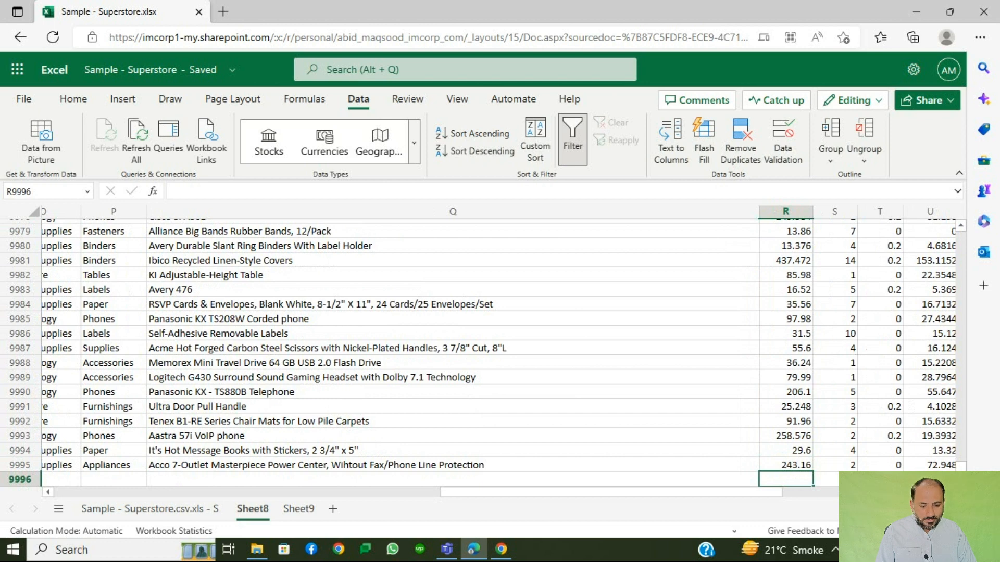
{"action": "type", "text": "=su"}
{"action": "key", "text": "Tab"}
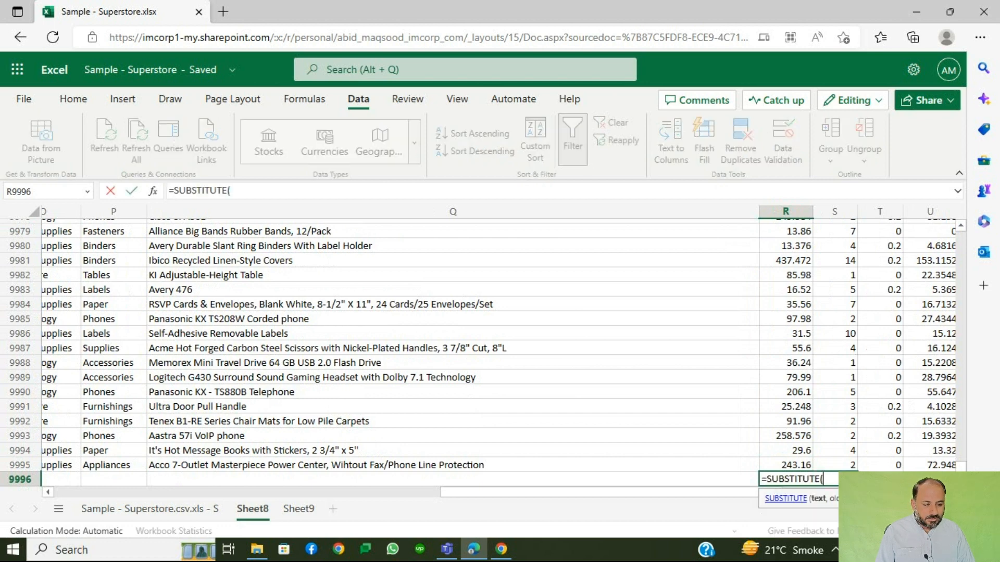
{"action": "key", "text": "Up"}
{"action": "key", "text": "ctrl+shift+Up"}
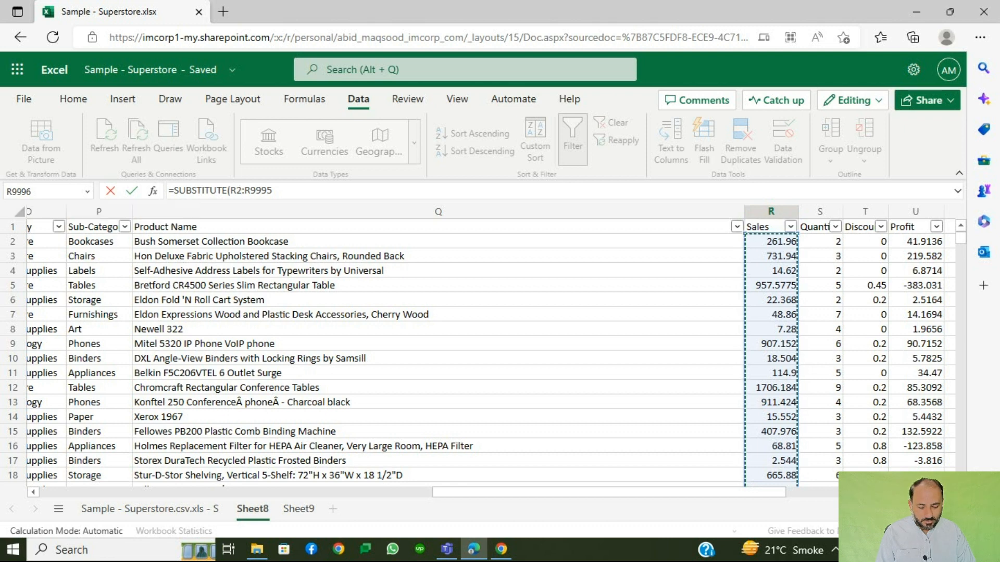
{"action": "type", "text": ",9"}
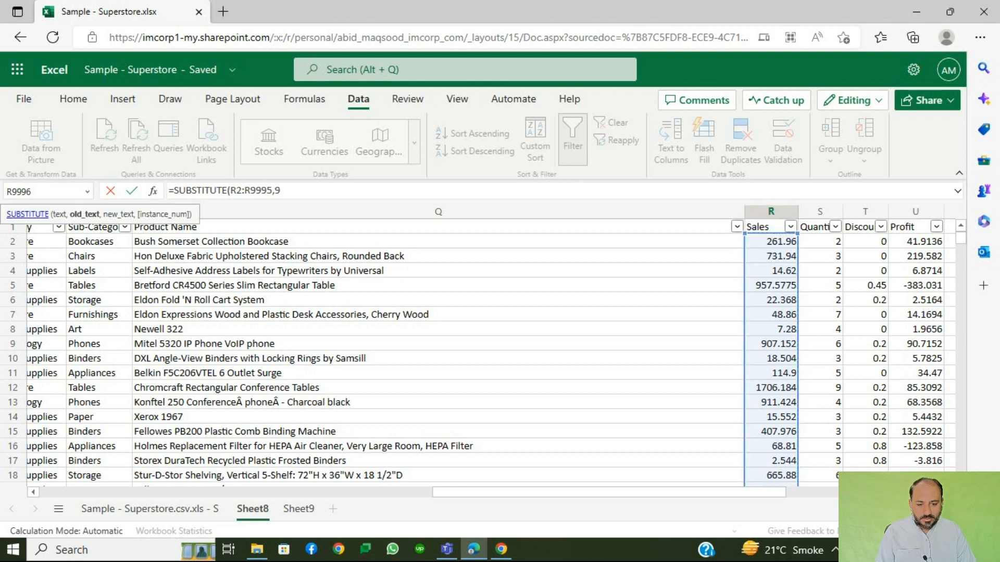
{"action": "type", "text": ")"}
{"action": "key", "text": "Return"}
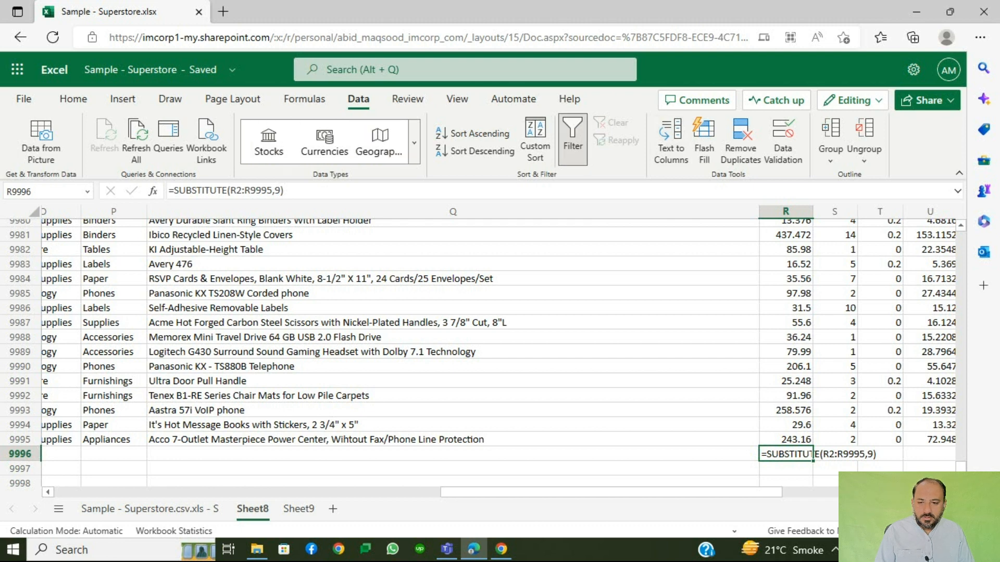
Apply the General number format to cell R9996
{"action": "left_click", "coordinate": [73, 99]}
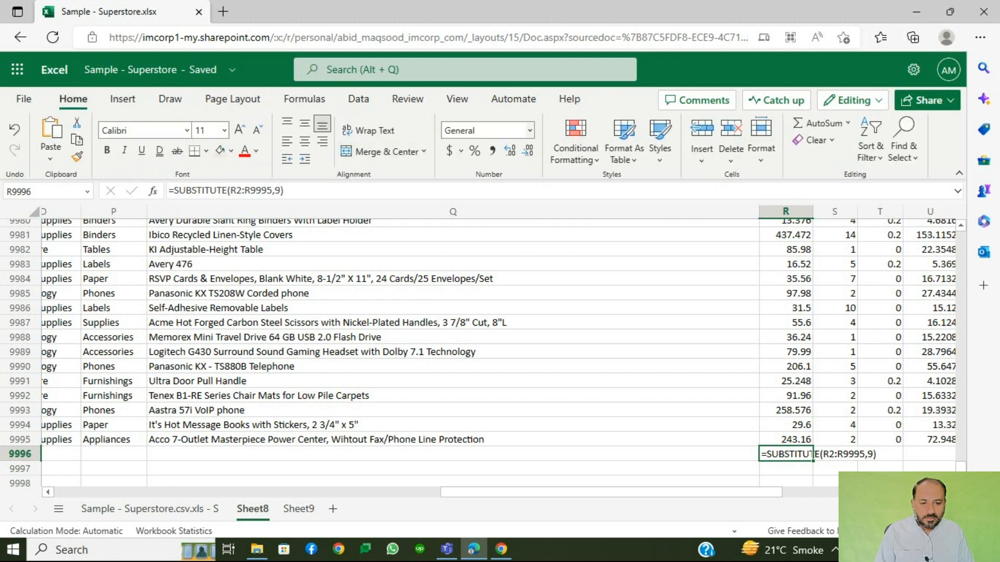
{"action": "left_click", "coordinate": [530, 130]}
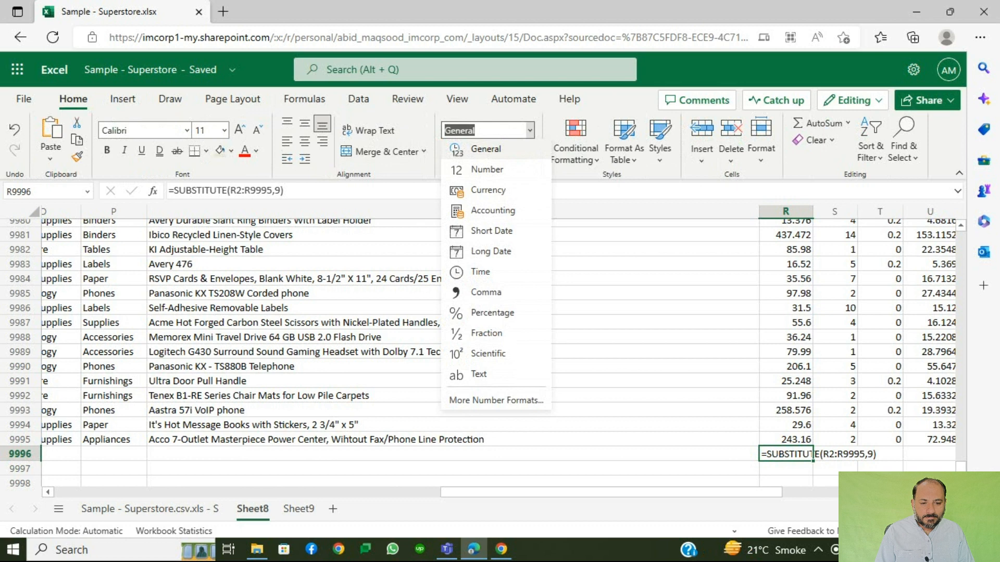
{"action": "left_click", "coordinate": [486, 149]}
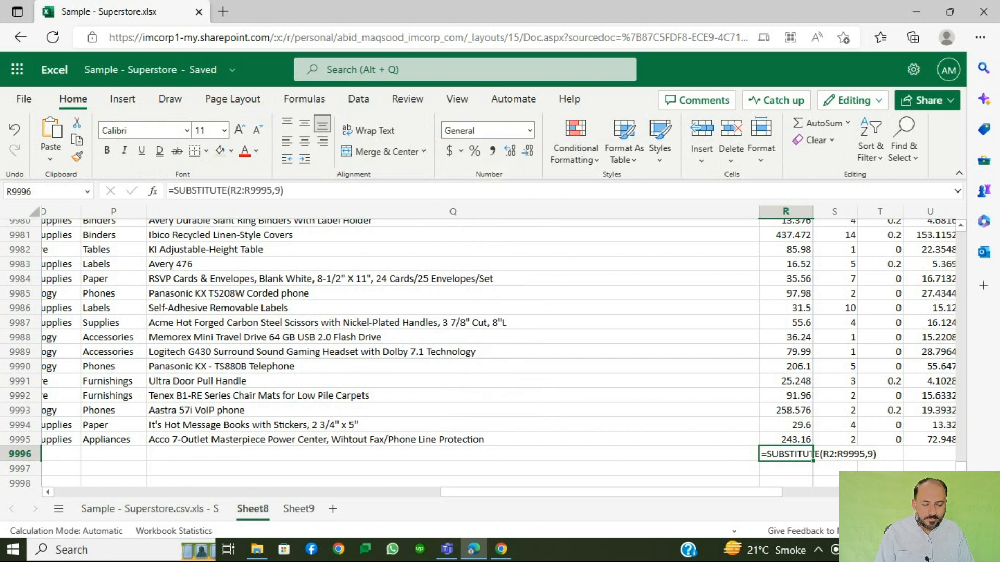
Replace the function name in R9996 so the formula reads =SUBTOTAL(R2:R9995,9)
{"action": "double_click", "coordinate": [812, 454]}
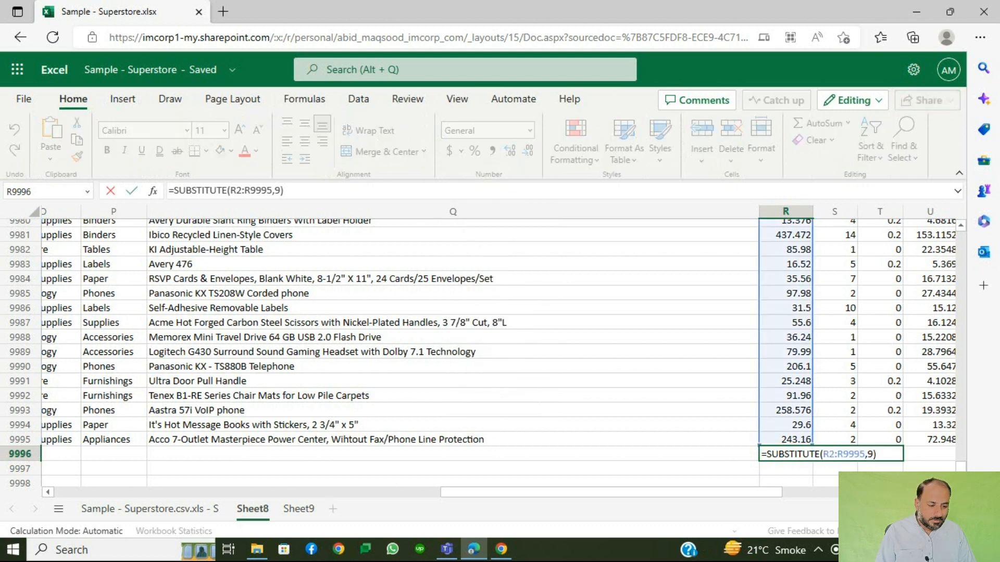
{"action": "key", "text": "shift+Left"}
{"action": "key", "text": "shift+Left"}
{"action": "key", "text": "shift+Left"}
{"action": "key", "text": "shift+Left"}
{"action": "key", "text": "shift+Left"}
{"action": "key", "text": "shift+Left"}
{"action": "key", "text": "shift+Left"}
{"action": "key", "text": "shift+Left"}
{"action": "key", "text": "shift+Left"}
{"action": "key", "text": "shift+Left"}
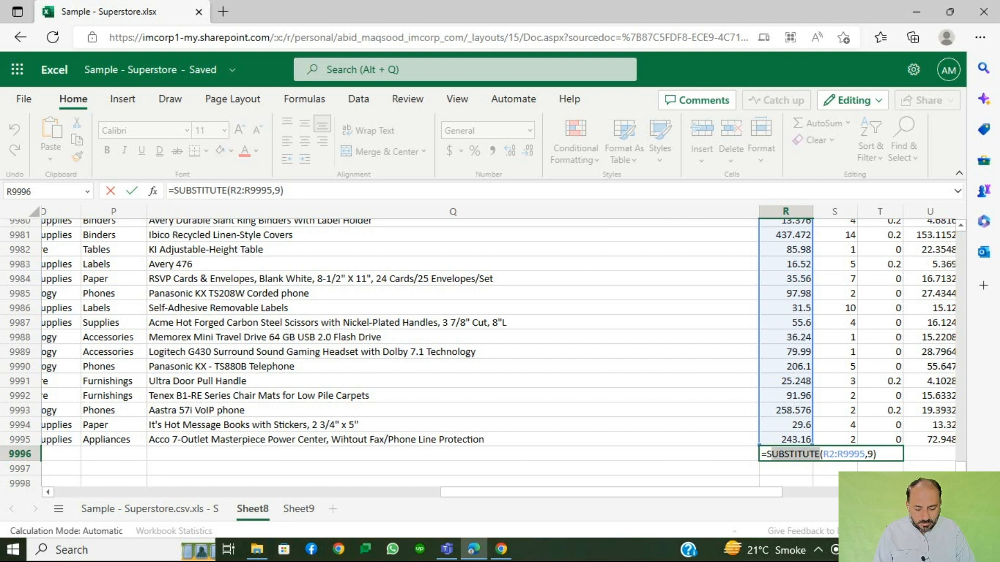
{"action": "type", "text": "SUBTO"}
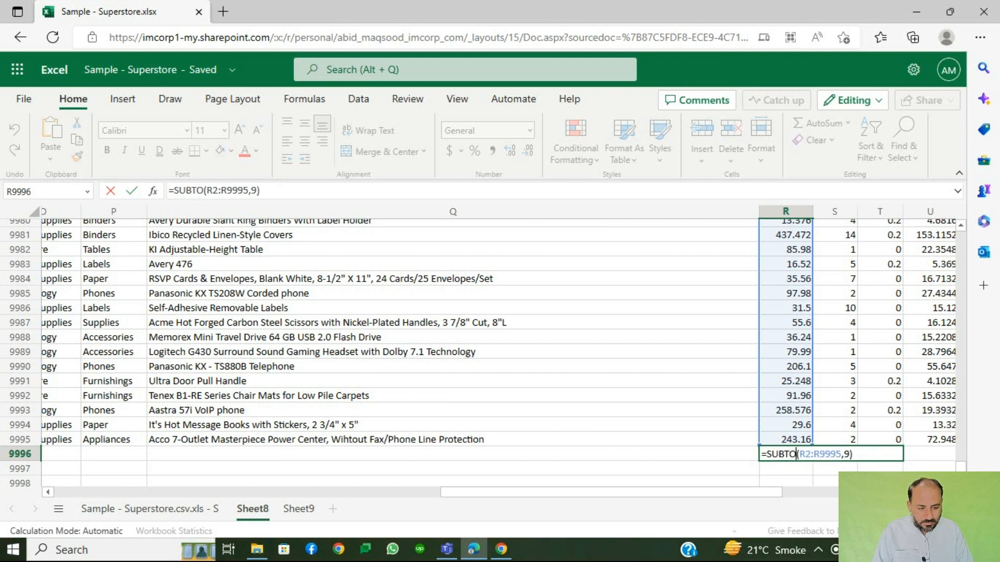
{"action": "type", "text": "TAL"}
{"action": "key", "text": "Return"}
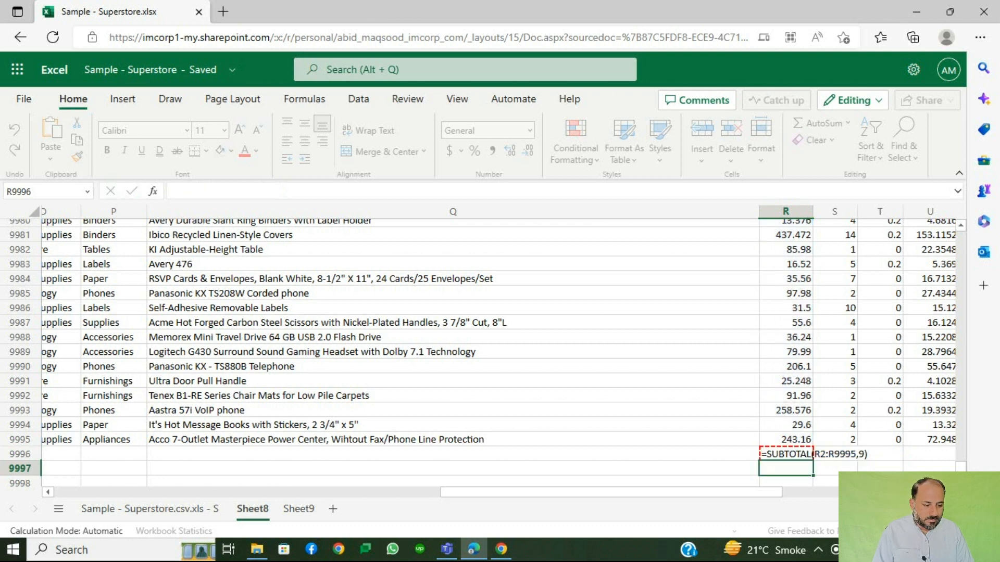
Delete the SUBTOTAL formula from cell R9996
{"action": "key", "text": "Up"}
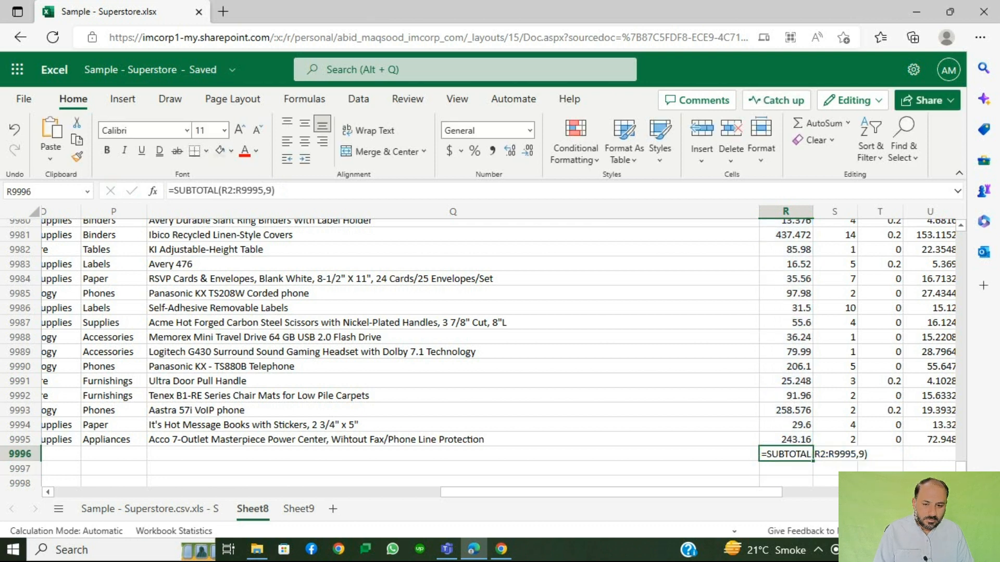
{"action": "key", "text": "ctrl+c"}
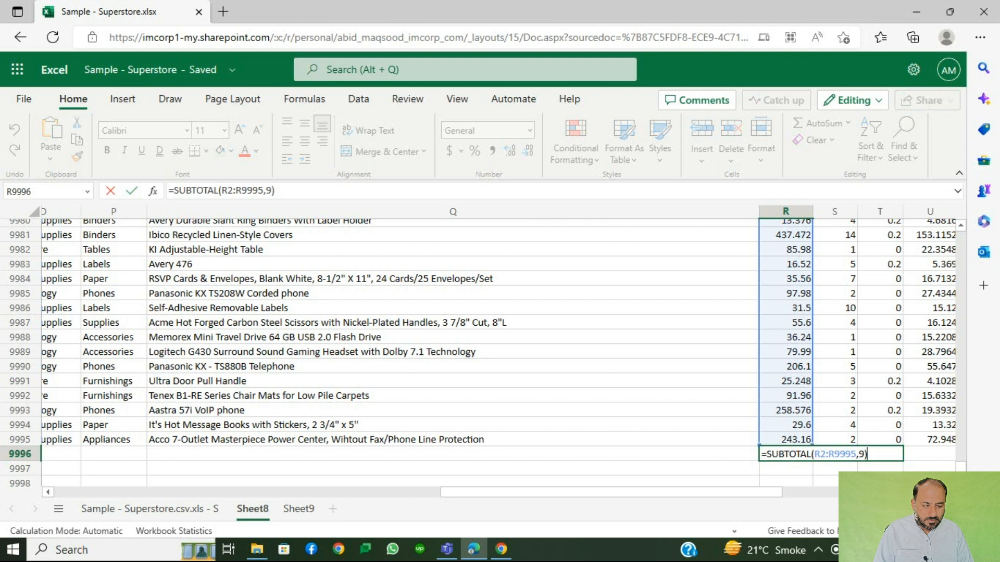
{"action": "key", "text": "Down"}
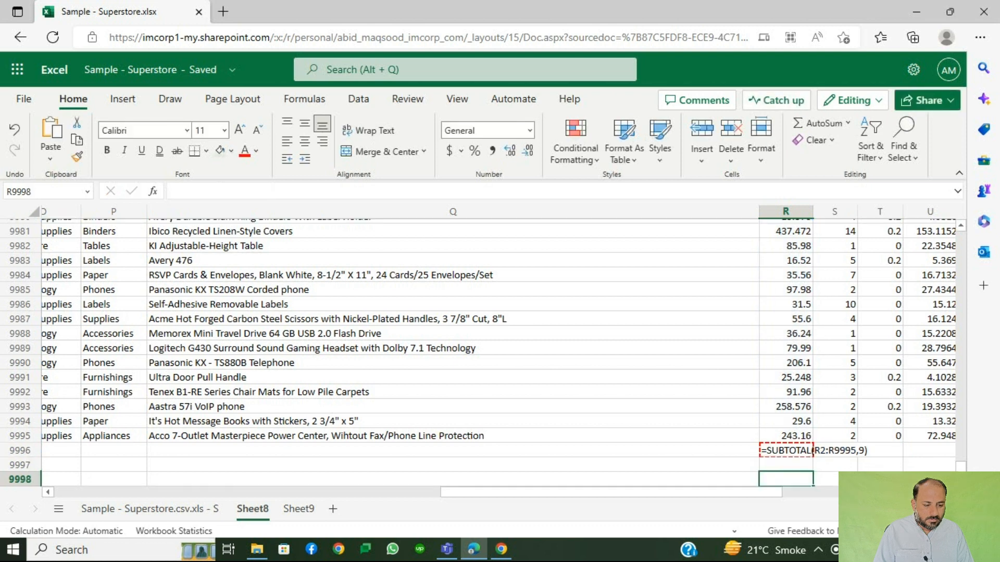
{"action": "key", "text": "Up"}
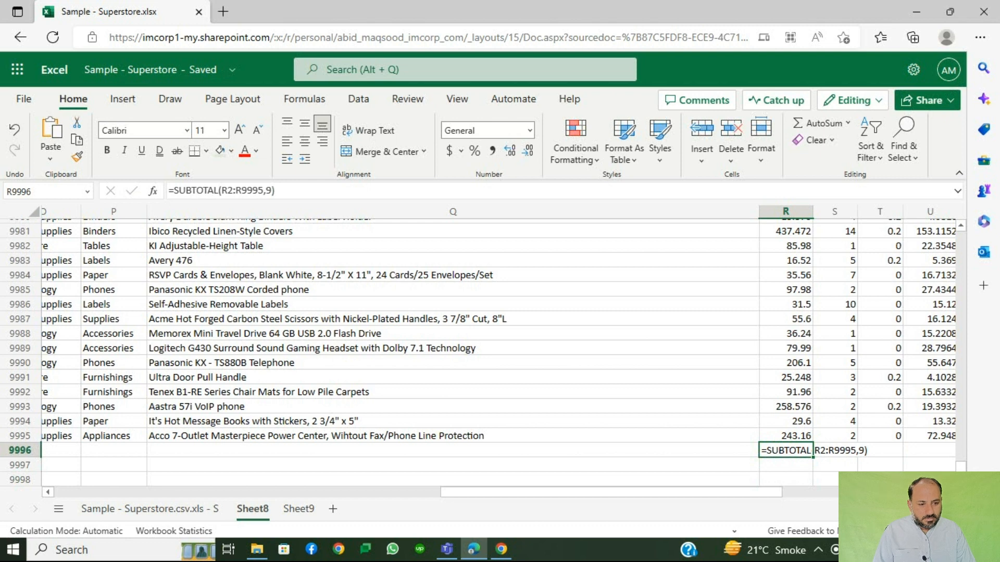
{"action": "key", "text": "Delete"}
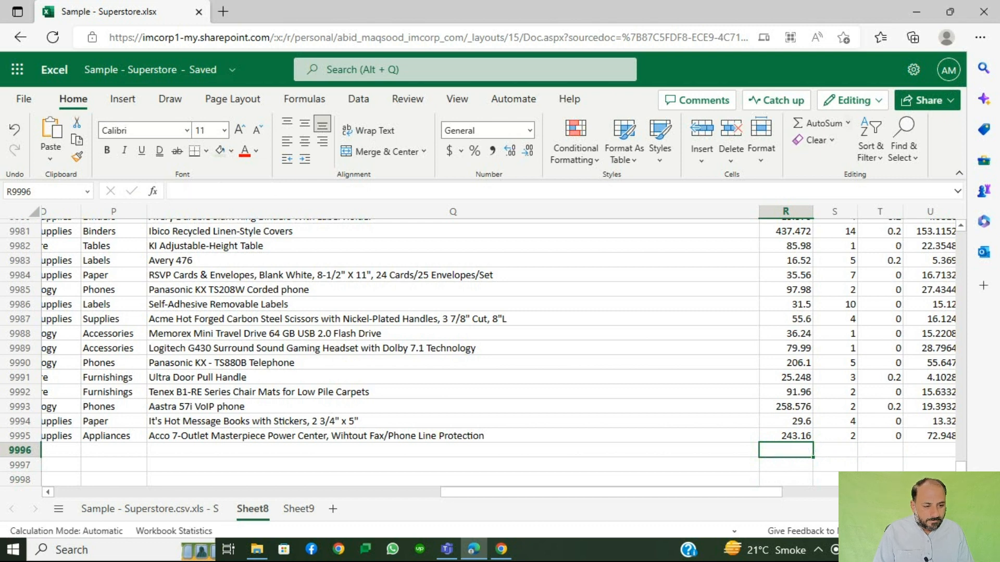
{"action": "left_click", "coordinate": [848, 123]}
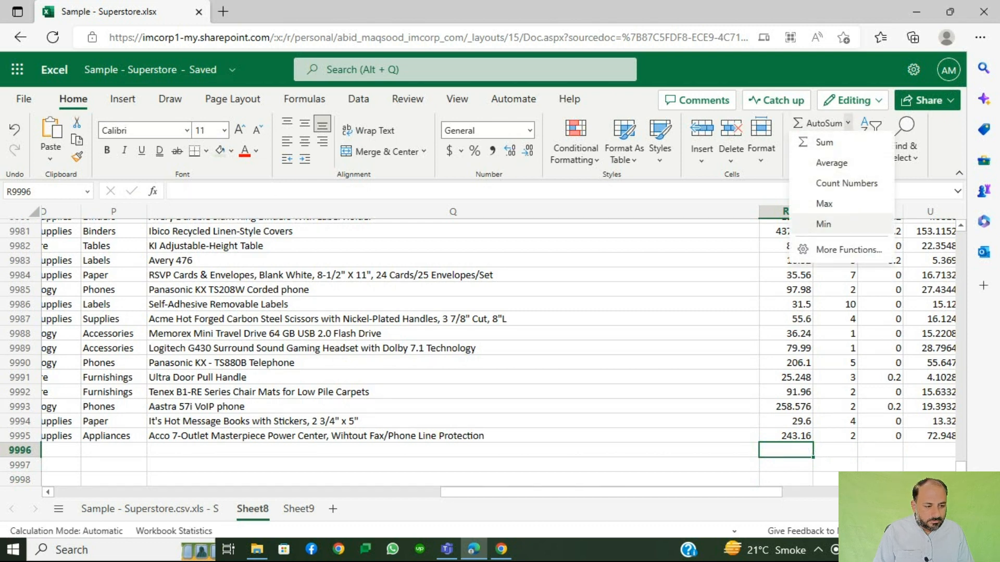
{"action": "left_click", "coordinate": [848, 249]}
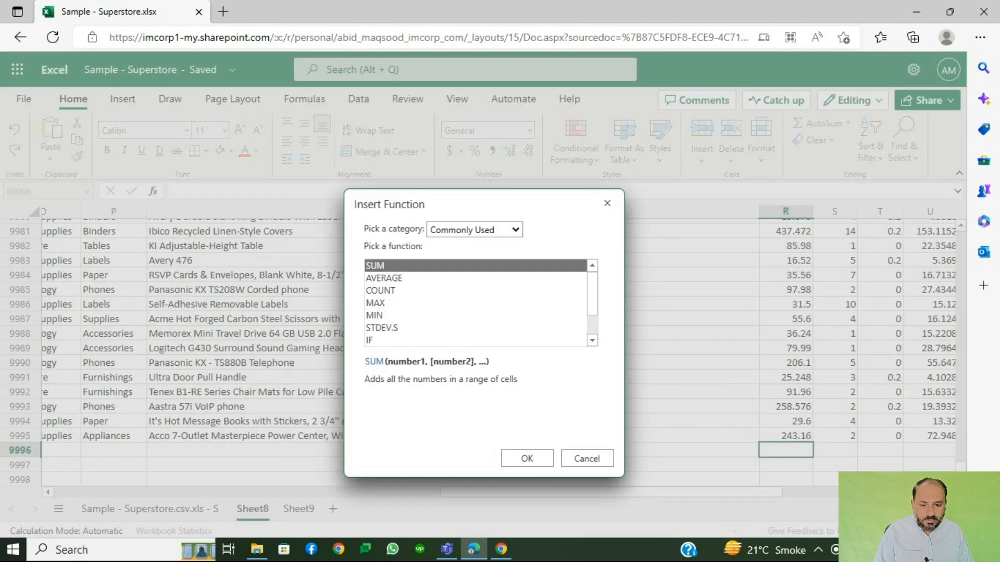
{"action": "scroll", "coordinate": [476, 302], "scroll_direction": "down", "scroll_amount": 1}
{"action": "scroll", "coordinate": [475, 303], "scroll_direction": "up", "scroll_amount": 1}
{"action": "scroll", "coordinate": [476, 302], "scroll_direction": "down", "scroll_amount": 1}
{"action": "scroll", "coordinate": [475, 303], "scroll_direction": "up", "scroll_amount": 1}
{"action": "left_click", "coordinate": [587, 458]}
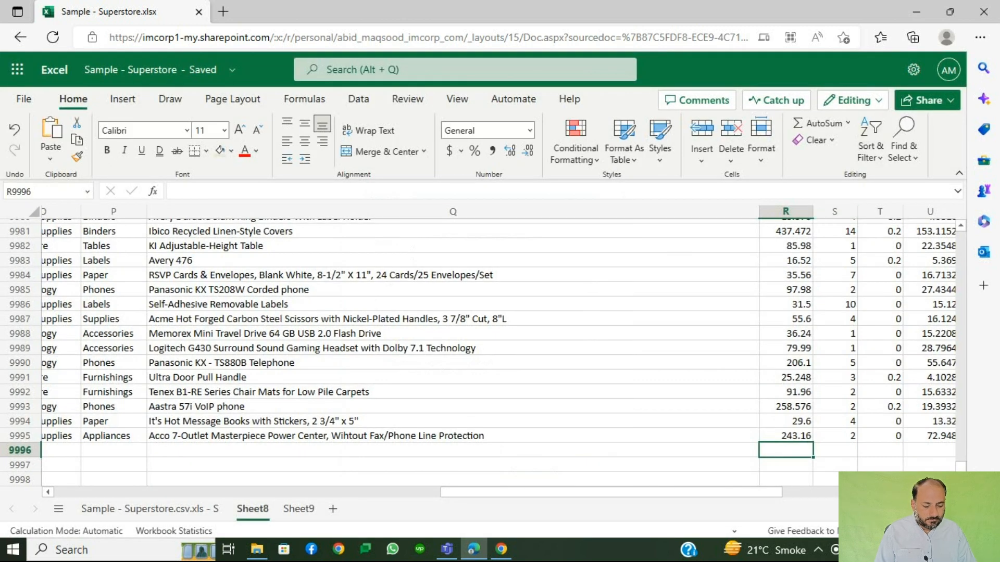
Total the Sales column in R9996 with =SUM(R2:R9995)
{"action": "key", "text": "alt+equal"}
{"action": "key", "text": "Return"}
{"action": "key", "text": "Up"}
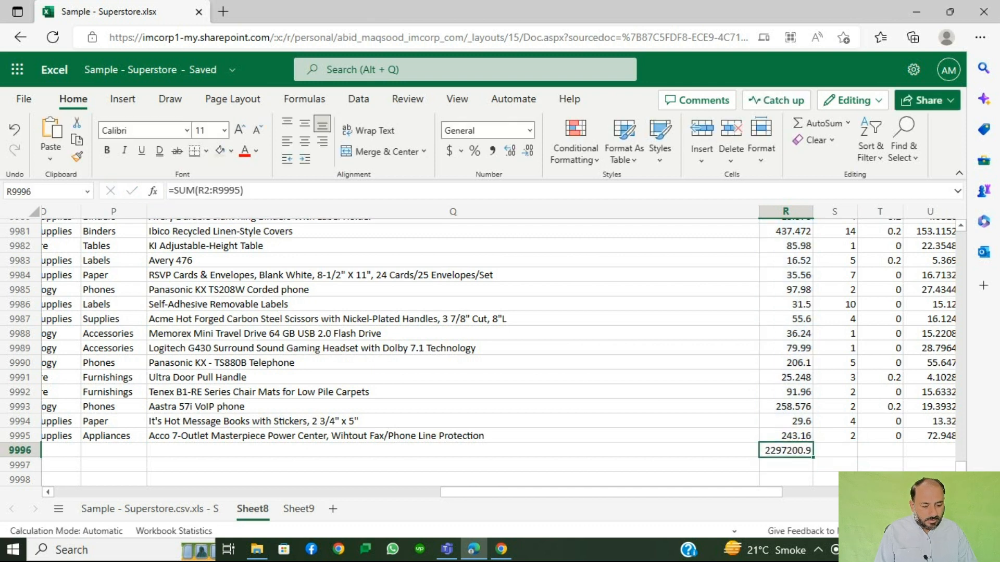
Filter the Segment column to show only Consumer, choosing to see everyone's sorting and filtering
{"action": "key", "text": "ctrl+Home"}
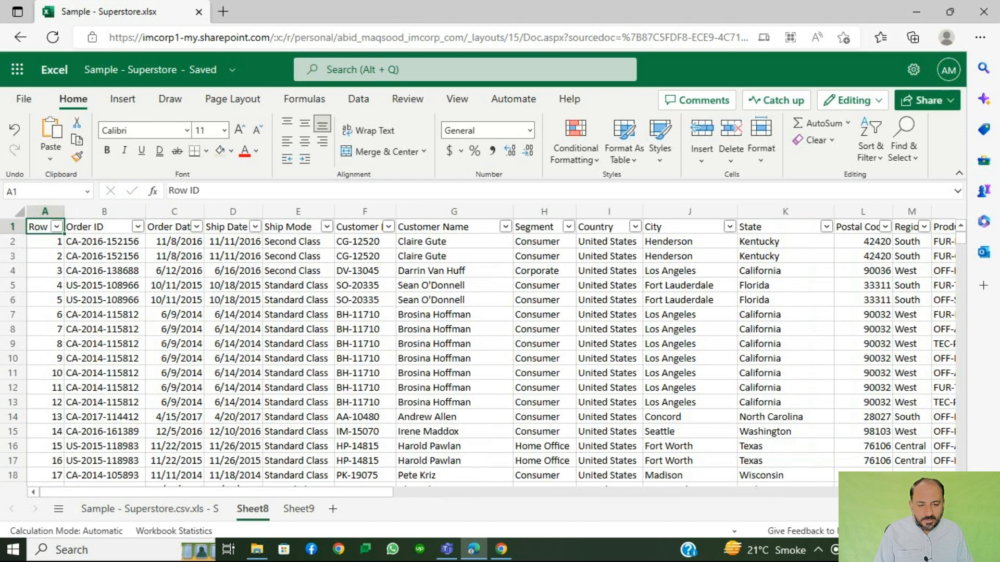
{"action": "left_click", "coordinate": [568, 228]}
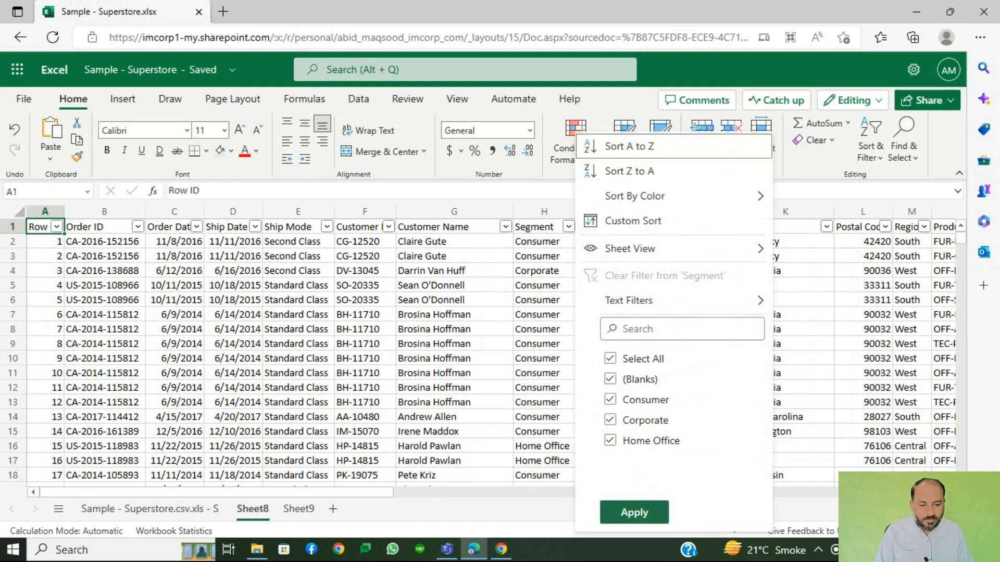
{"action": "left_click", "coordinate": [610, 359]}
{"action": "left_click", "coordinate": [610, 400]}
{"action": "left_click", "coordinate": [634, 513]}
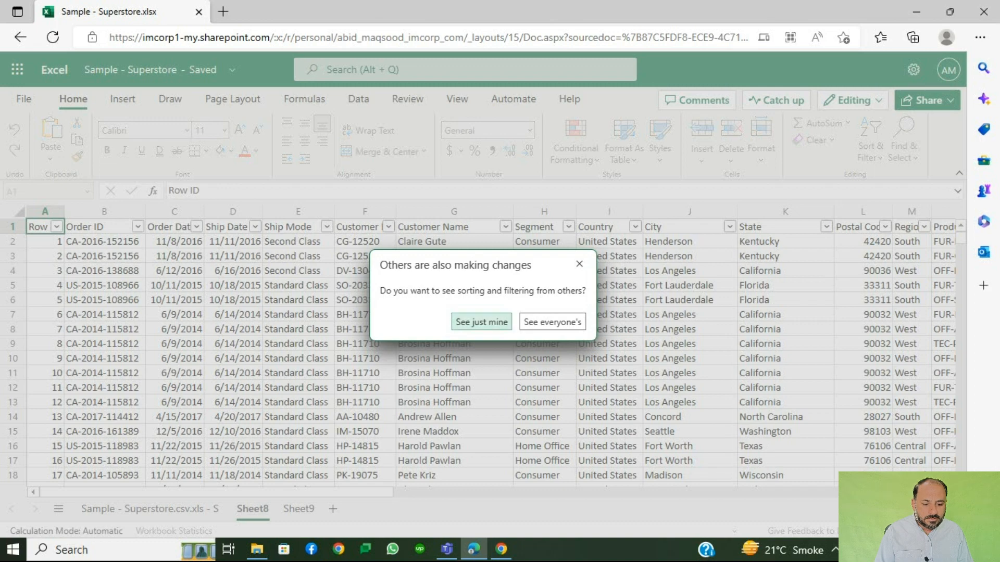
{"action": "left_click", "coordinate": [552, 321]}
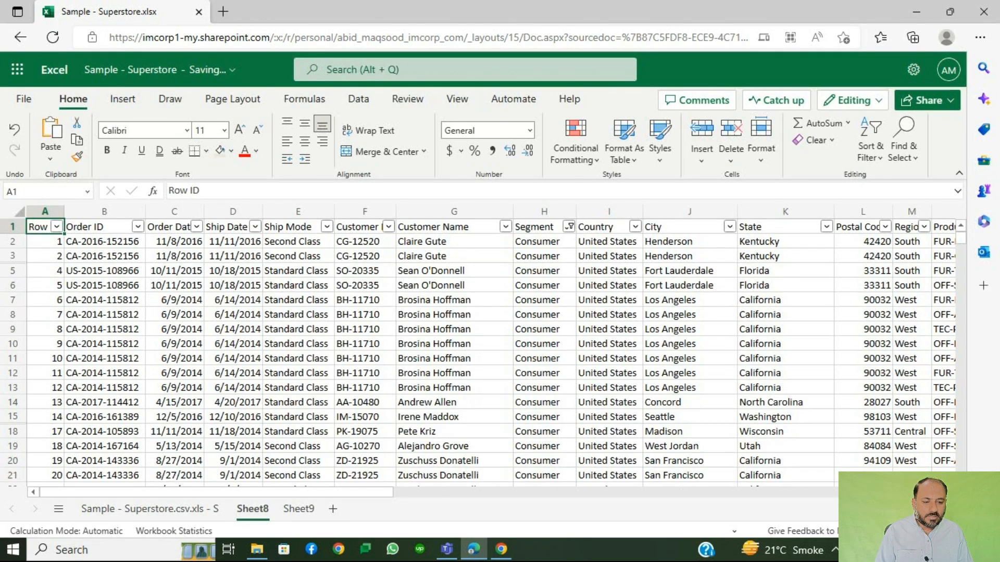
Enter =SUBTOTAL(R2:R9995) in cell R9997, below the filtered Sales column
{"action": "left_click", "coordinate": [689, 242]}
{"action": "key", "text": "Right"}
{"action": "key", "text": "Right"}
{"action": "key", "text": "Right"}
{"action": "key", "text": "Right"}
{"action": "key", "text": "Right"}
{"action": "key", "text": "Right"}
{"action": "key", "text": "Right"}
{"action": "key", "text": "Right"}
{"action": "key", "text": "Right"}
{"action": "key", "text": "Right"}
{"action": "key", "text": "Right"}
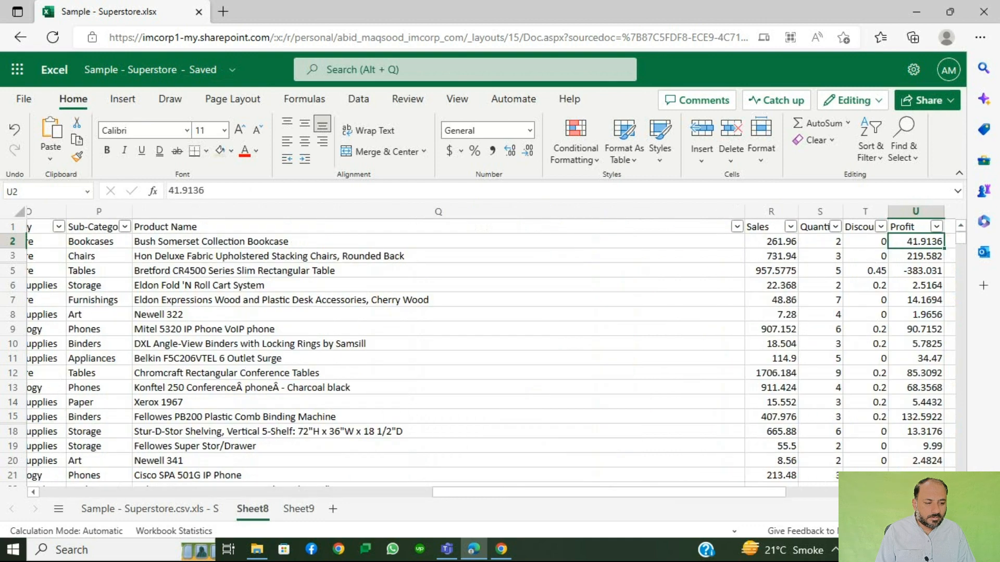
{"action": "key", "text": "Left"}
{"action": "key", "text": "Left"}
{"action": "key", "text": "Left"}
{"action": "key", "text": "ctrl+Down"}
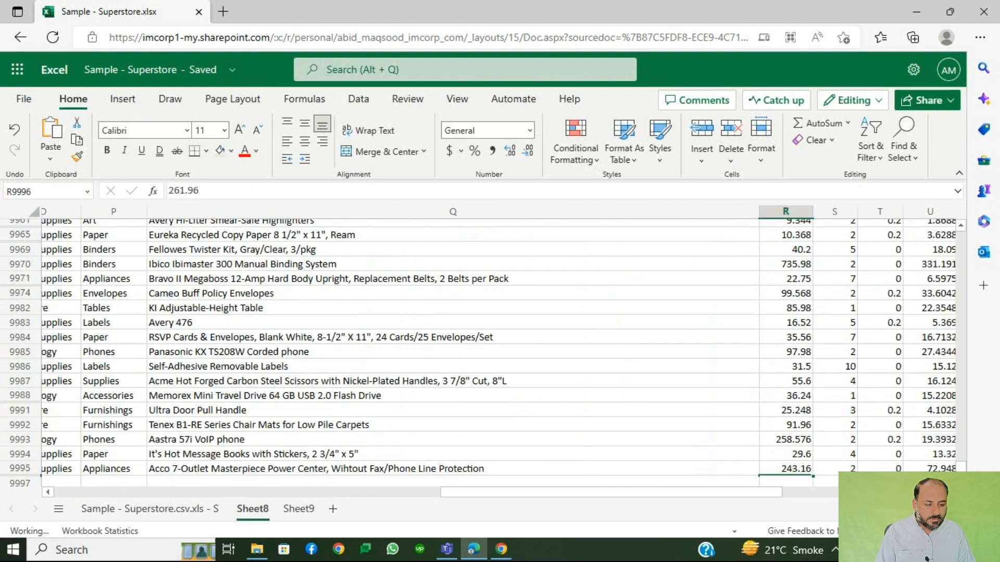
{"action": "key", "text": "Down"}
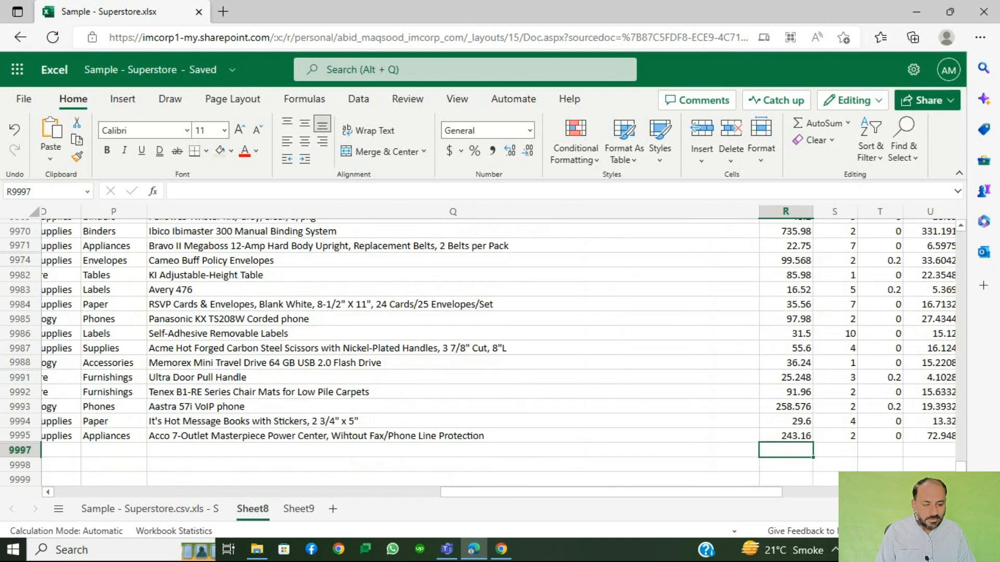
{"action": "key", "text": "alt"}
{"action": "key", "text": "alt"}
{"action": "key", "text": "alt"}
{"action": "key", "text": "alt+equal"}
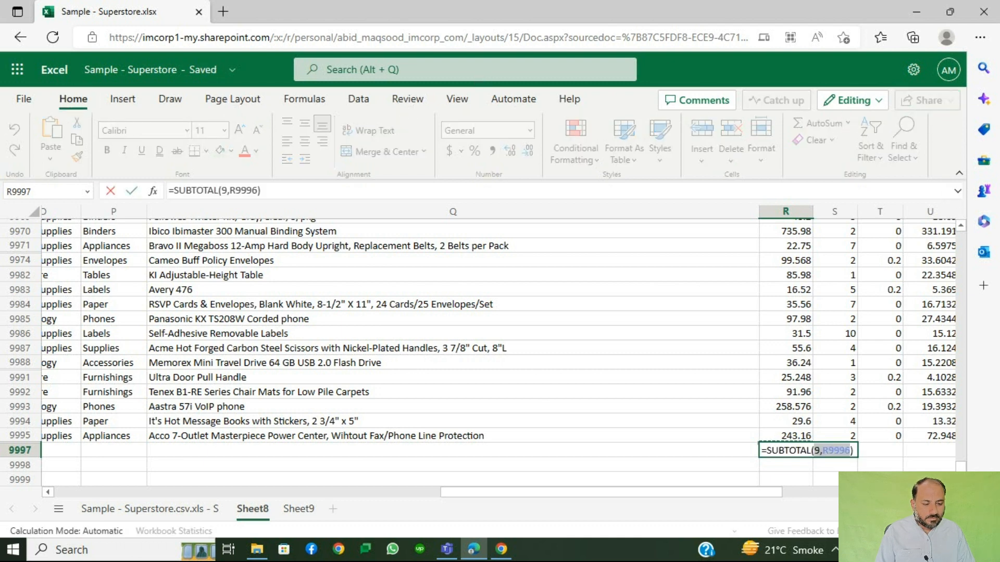
{"action": "key", "text": "Up"}
{"action": "key", "text": "ctrl+Up"}
{"action": "key", "text": "Down"}
{"action": "key", "text": "ctrl+shift+Down"}
{"action": "key", "text": "Return"}
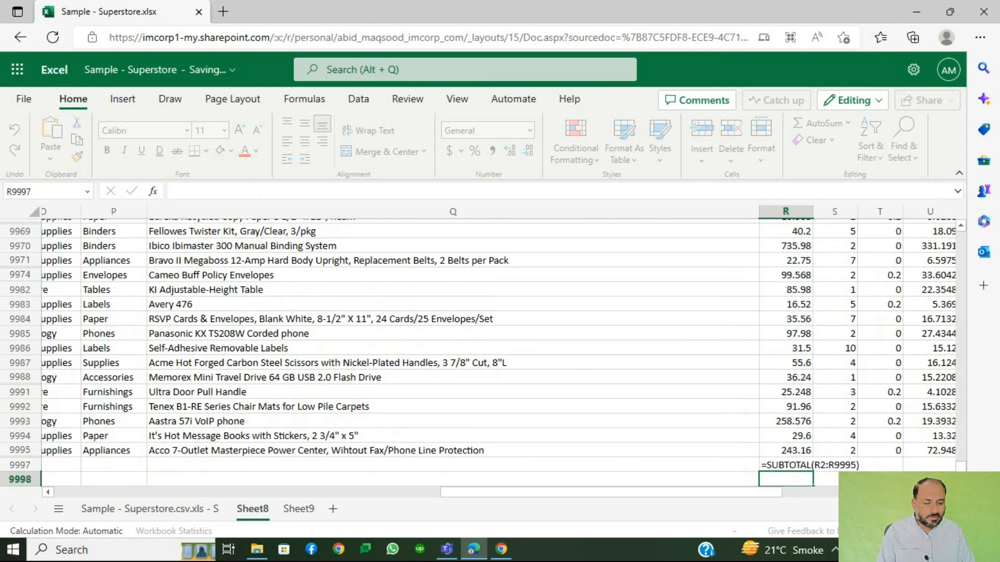
{"action": "key", "text": "Up"}
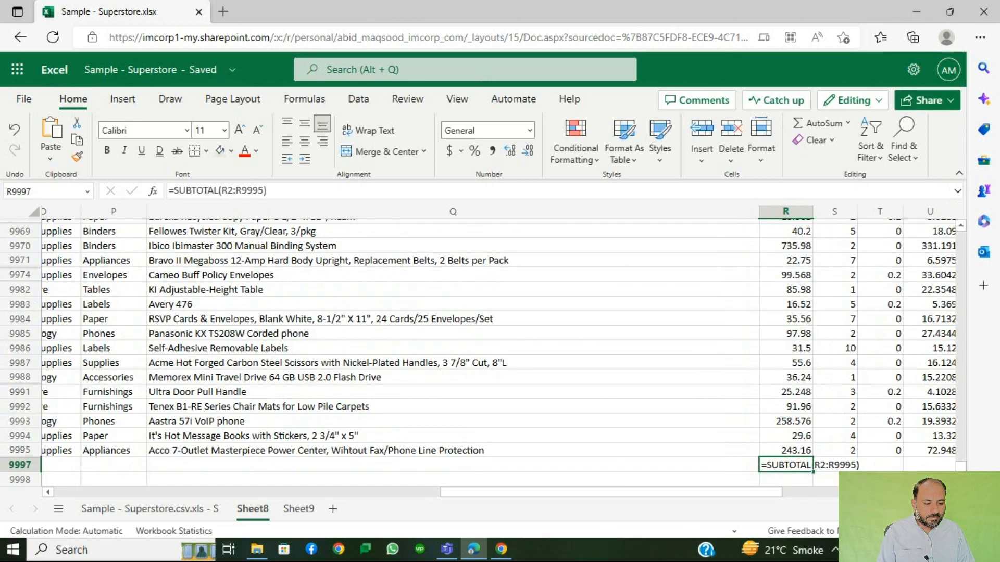
Examine the SUBTOTAL formula in R9997 and select the Sales values above it to check its range
{"action": "key", "text": "ctrl+c"}
{"action": "key", "text": "Down"}
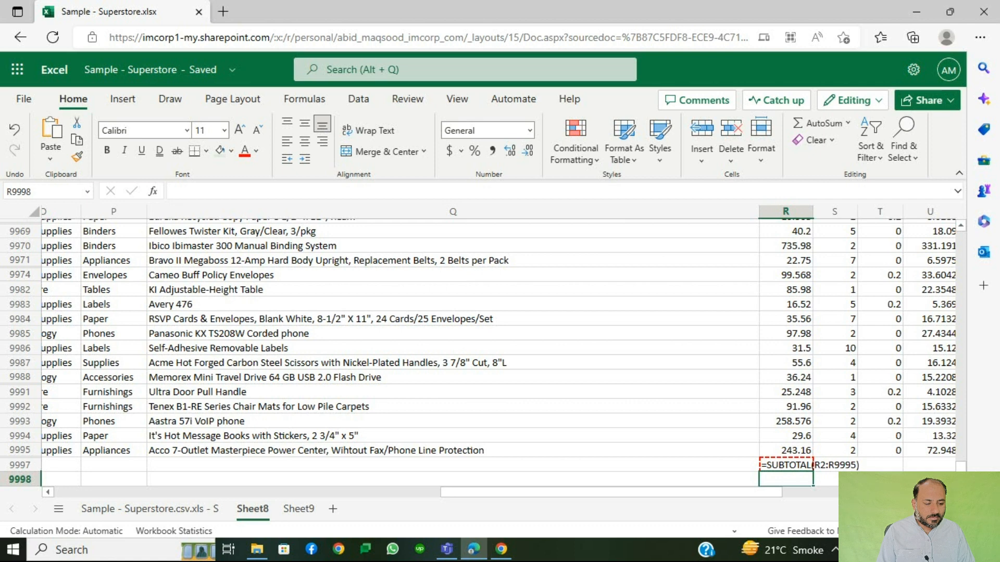
{"action": "key", "text": "Up"}
{"action": "key", "text": "F2"}
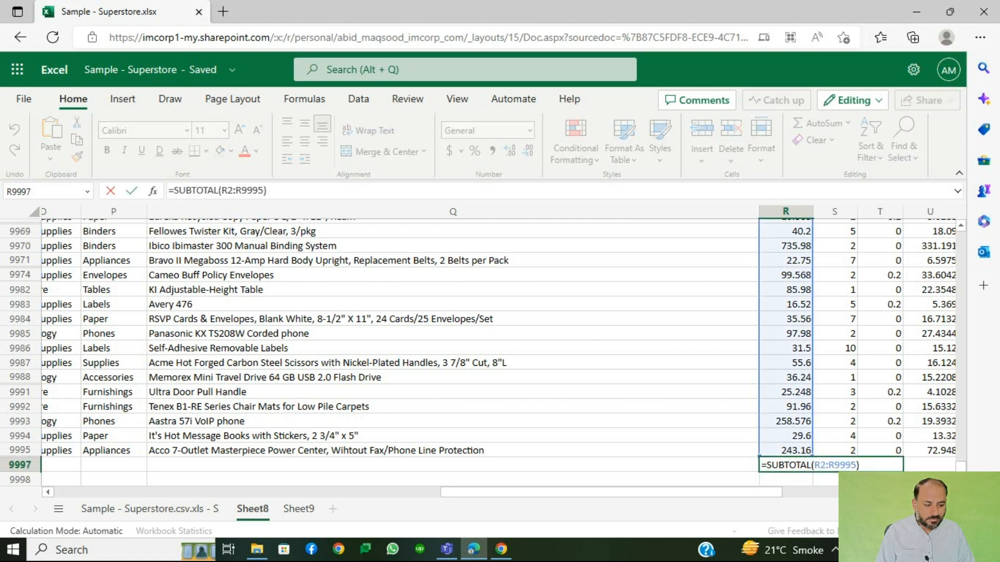
{"action": "key", "text": "Return"}
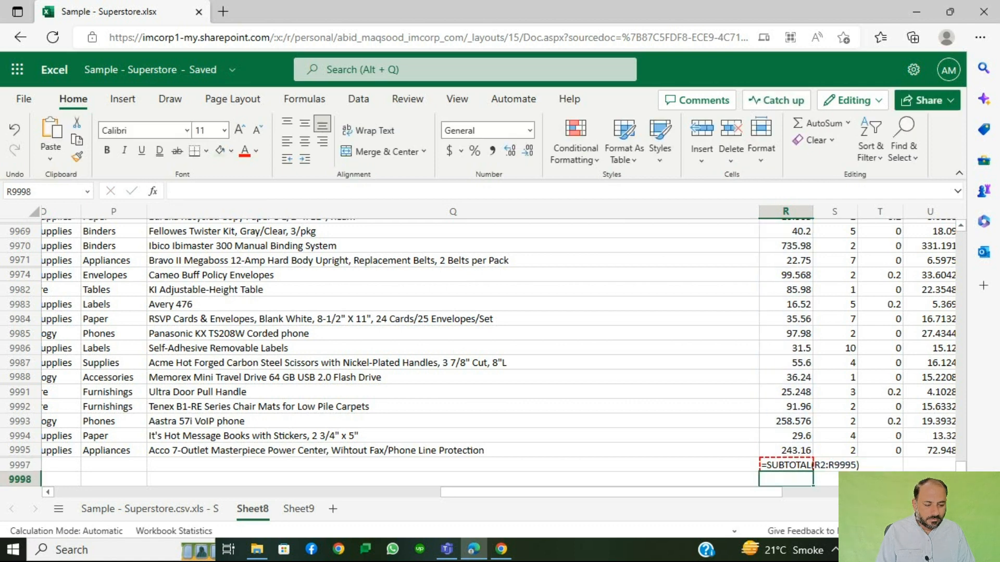
{"action": "key", "text": "Up"}
{"action": "key", "text": "Up"}
{"action": "key", "text": "ctrl+shift+Up"}
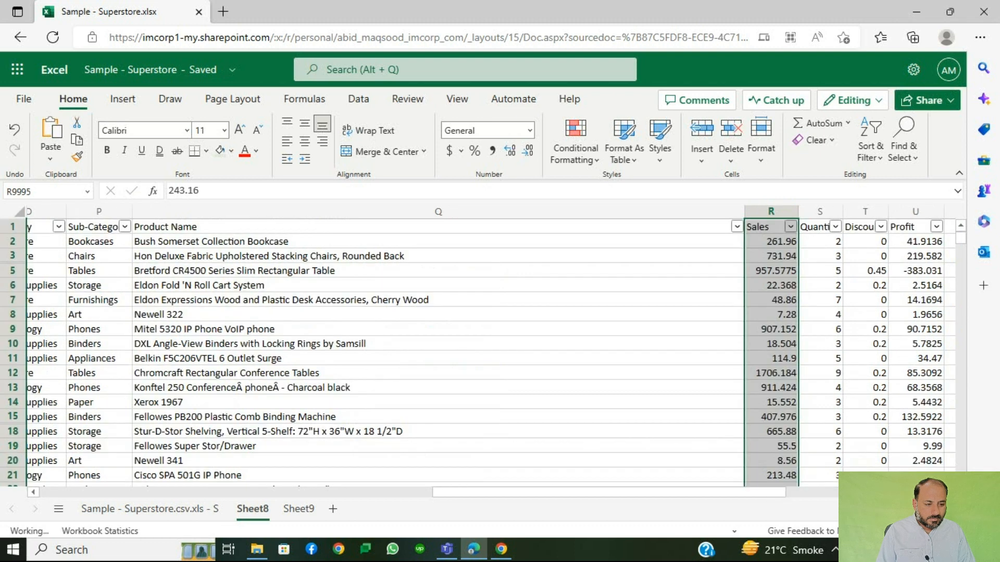
Replace the SUBTOTAL formula in R9997 with =SUM(R2:R9995)
{"action": "key", "text": "Down"}
{"action": "type", "text": "=d"}
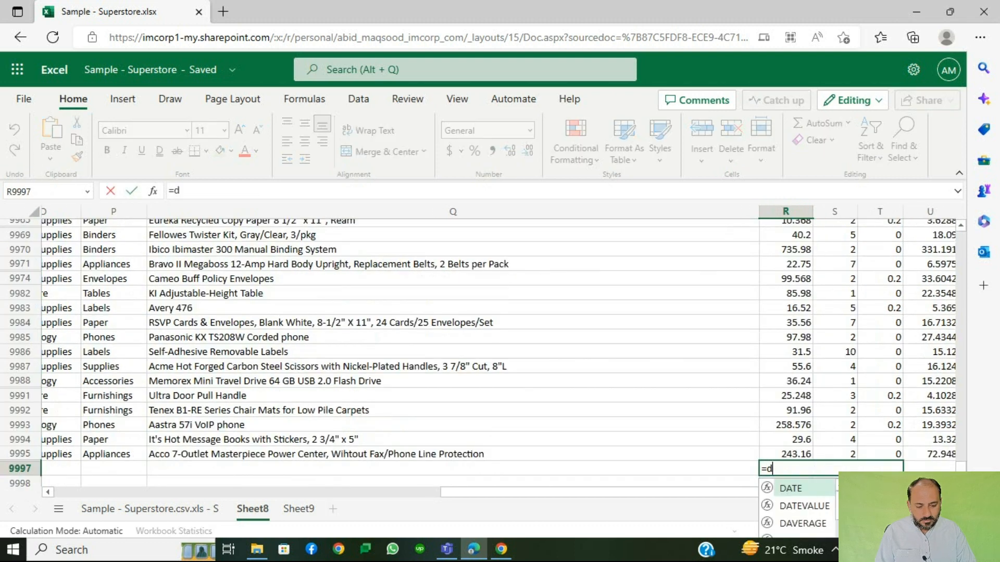
{"action": "key", "text": "BackSpace"}
{"action": "type", "text": "sum("}
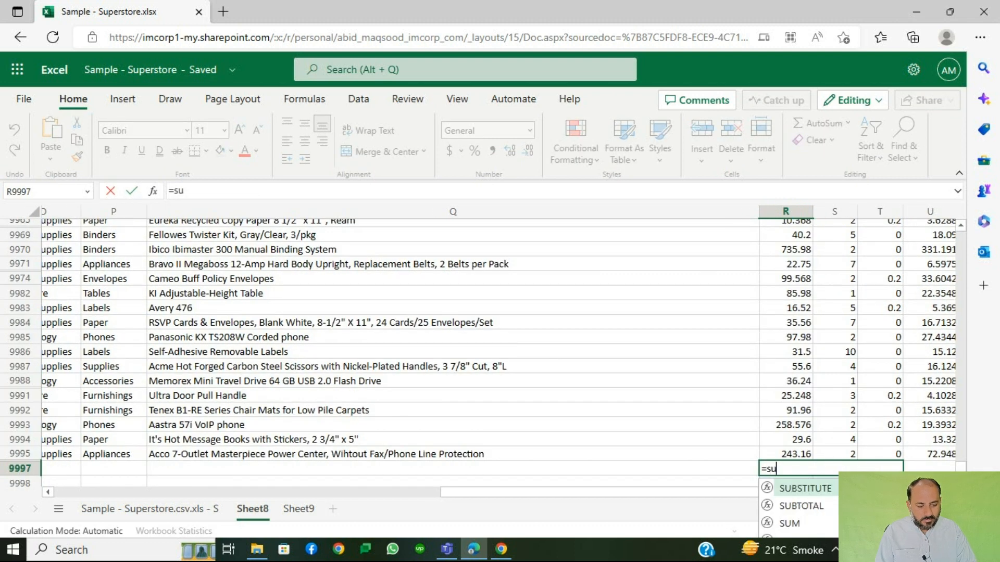
{"action": "key", "text": "Up"}
{"action": "key", "text": "ctrl+shift+Up"}
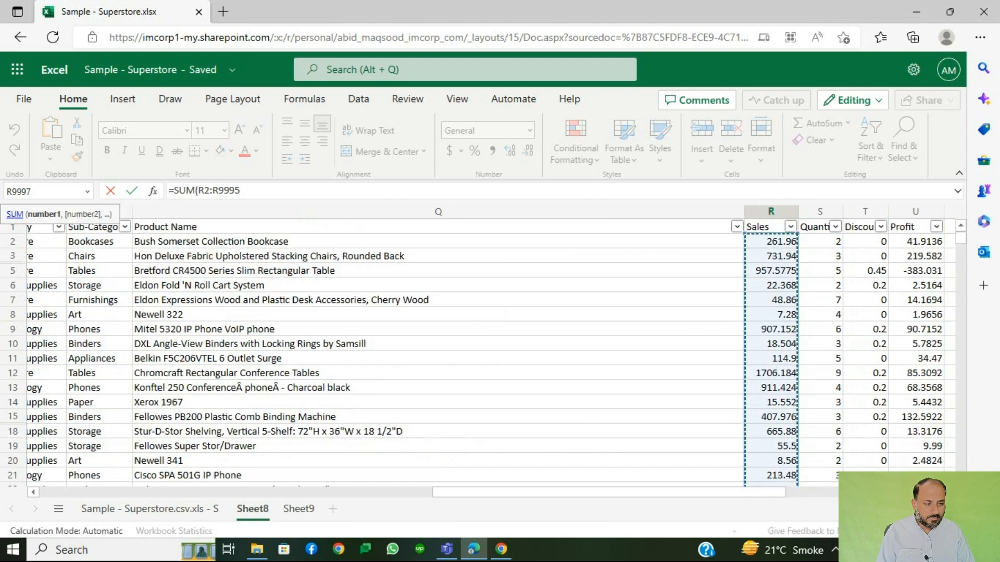
{"action": "key", "text": "Return"}
{"action": "key", "text": "Up"}
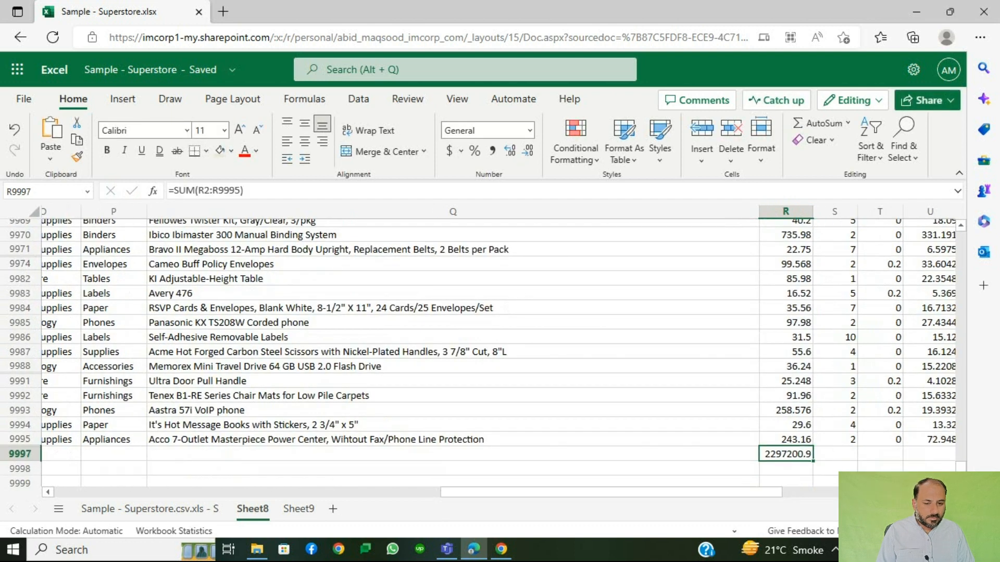
Enter =SUBTOTAL(R2:R9995,9) in cell R9998, directly below the SUM formula
{"action": "key", "text": "Down"}
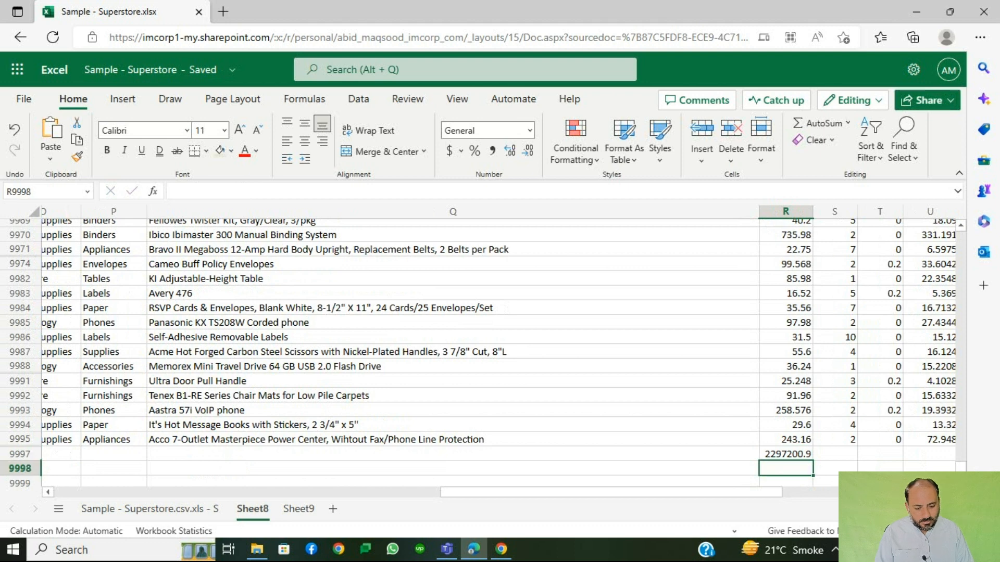
{"action": "type", "text": "=sub"}
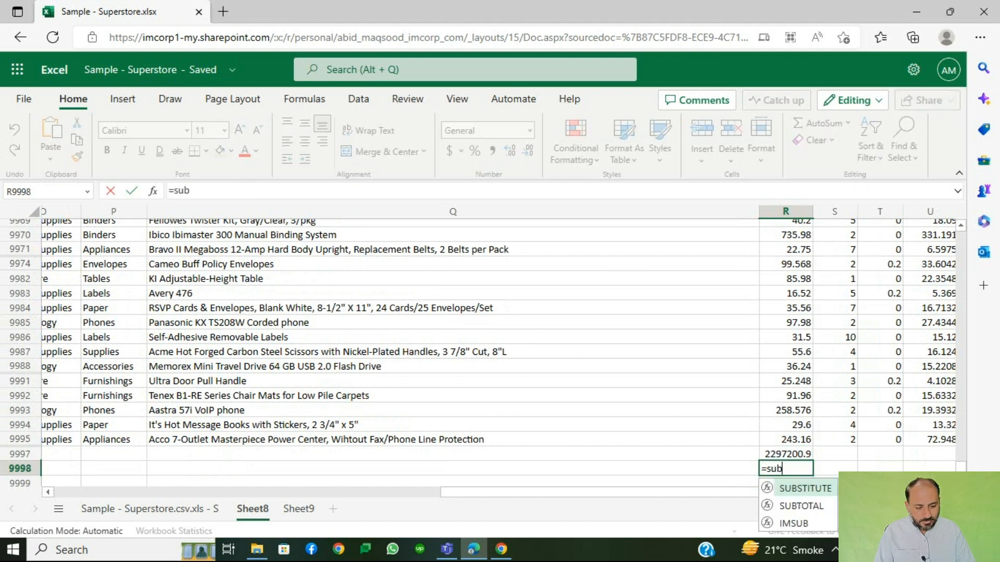
{"action": "key", "text": "Down"}
{"action": "key", "text": "Tab"}
{"action": "key", "text": "Up"}
{"action": "key", "text": "Up"}
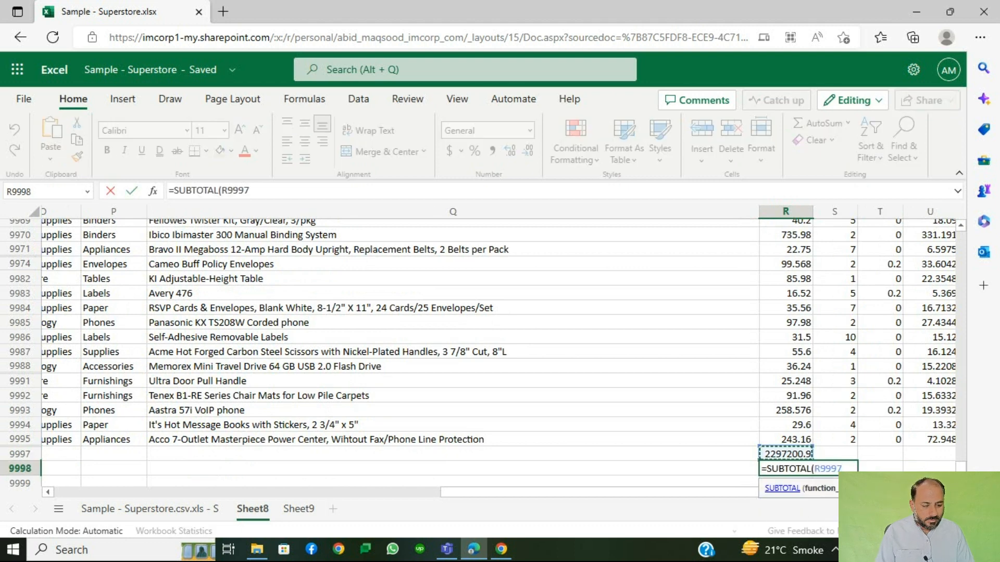
{"action": "key", "text": "ctrl+shift+Up"}
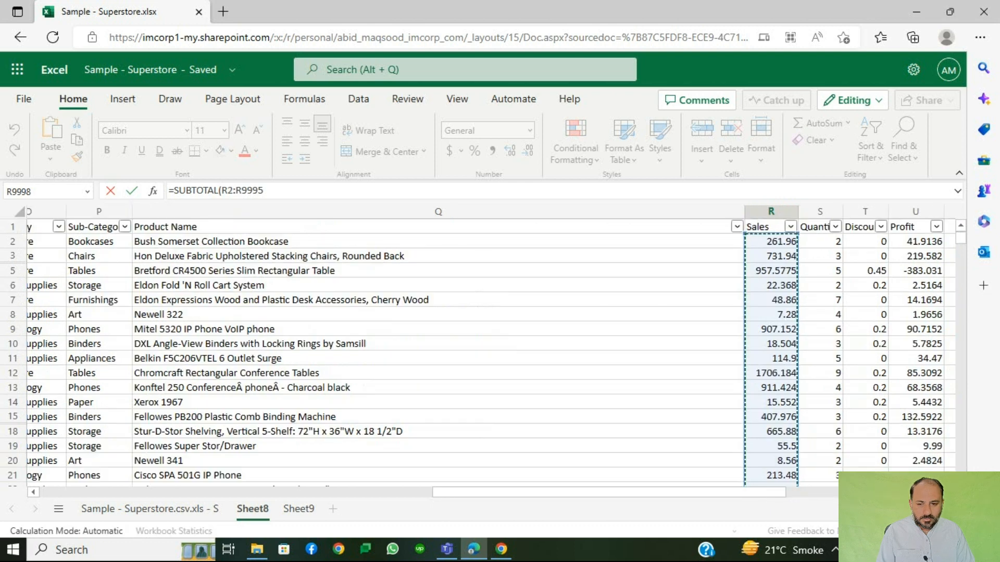
{"action": "type", "text": ",9"}
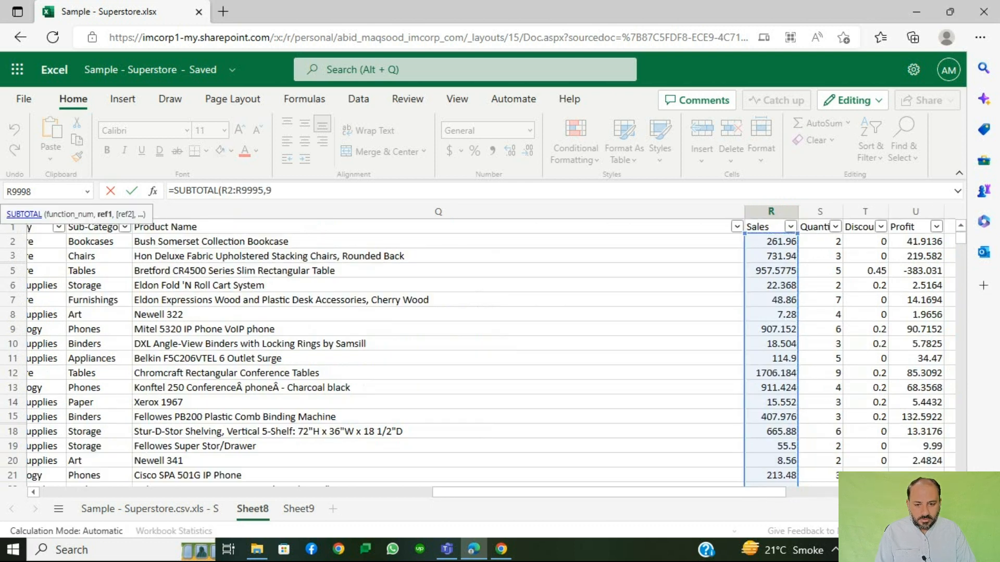
{"action": "type", "text": ")"}
{"action": "key", "text": "Return"}
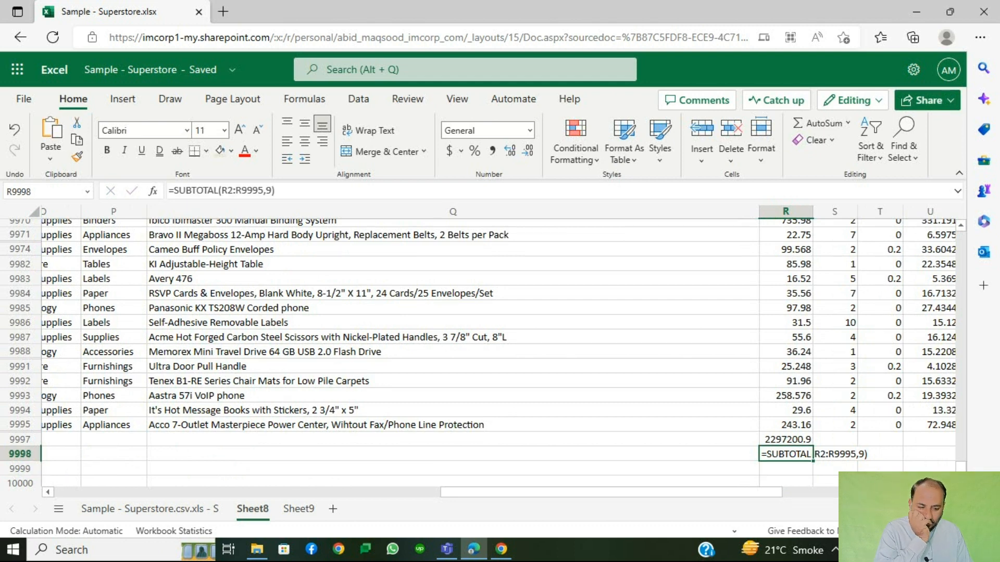
Remove the second argument from the formula in R9998 so it reads =SUBTOTAL(R2:R9995)
{"action": "key", "text": "F2"}
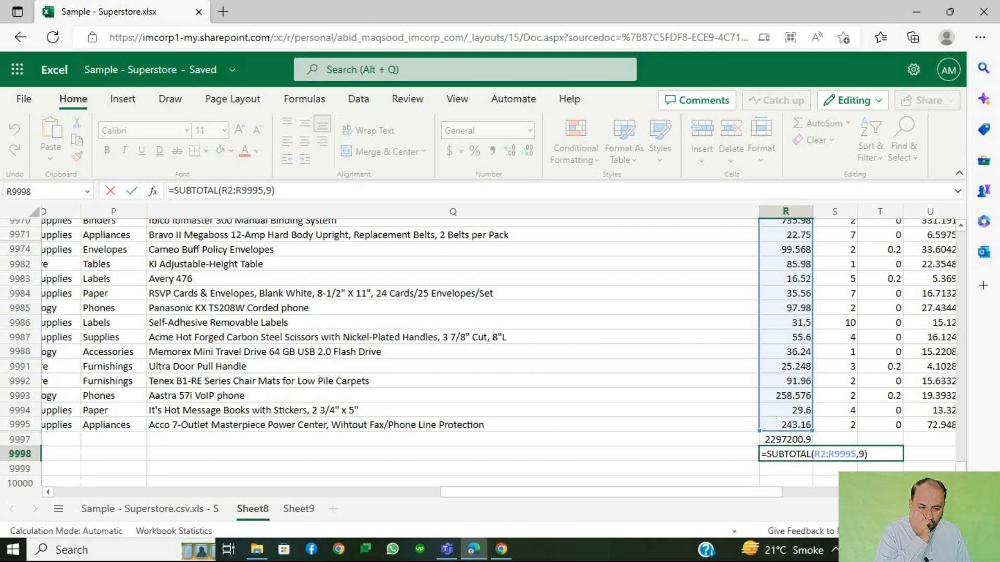
{"action": "key", "text": "shift+Right"}
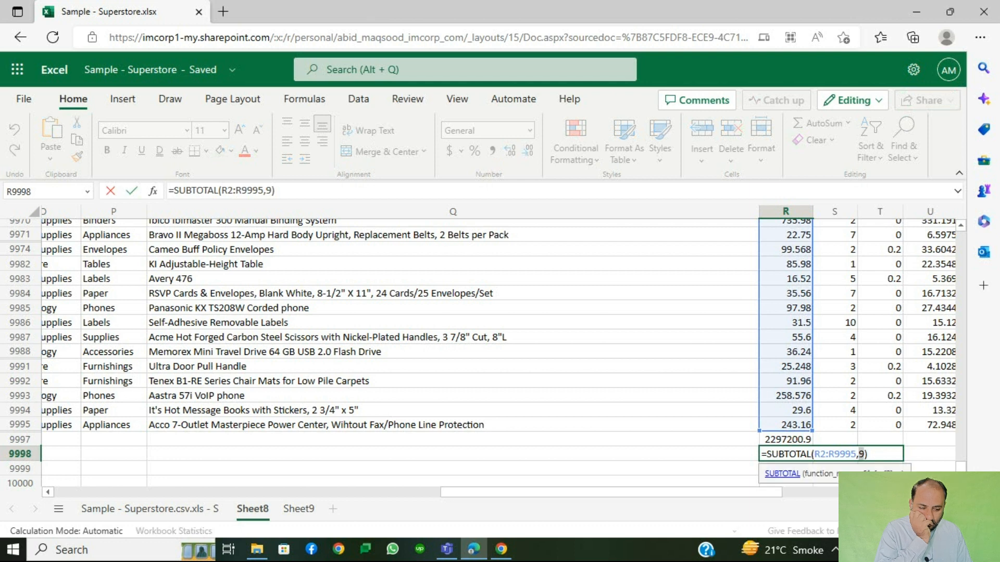
{"action": "key", "text": "BackSpace"}
{"action": "key", "text": "BackSpace"}
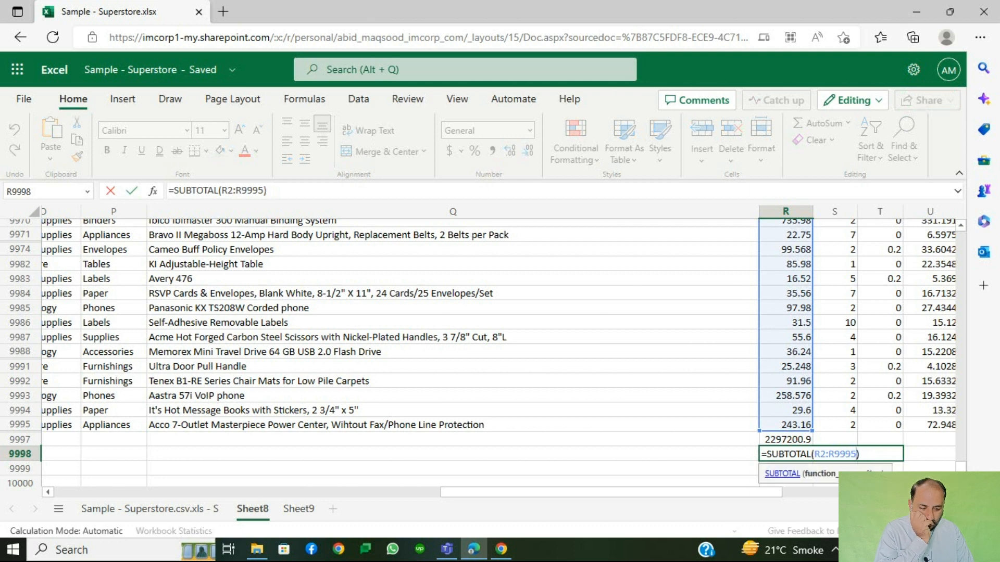
{"action": "key", "text": "Return"}
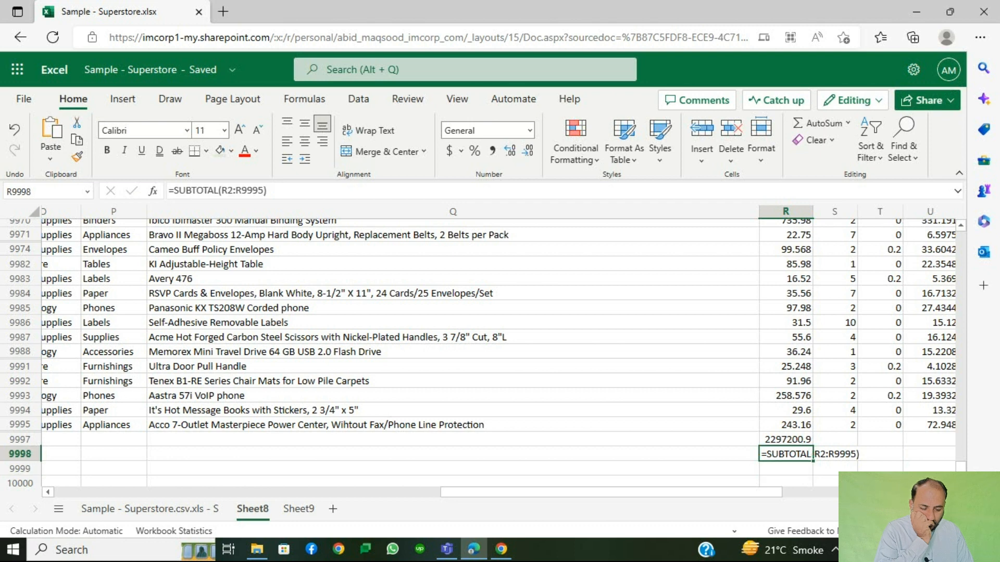
Delete the formulas from cells R9997 and R9998 below the Sales column
{"action": "left_click", "coordinate": [786, 440]}
{"action": "key", "text": "shift+Down"}
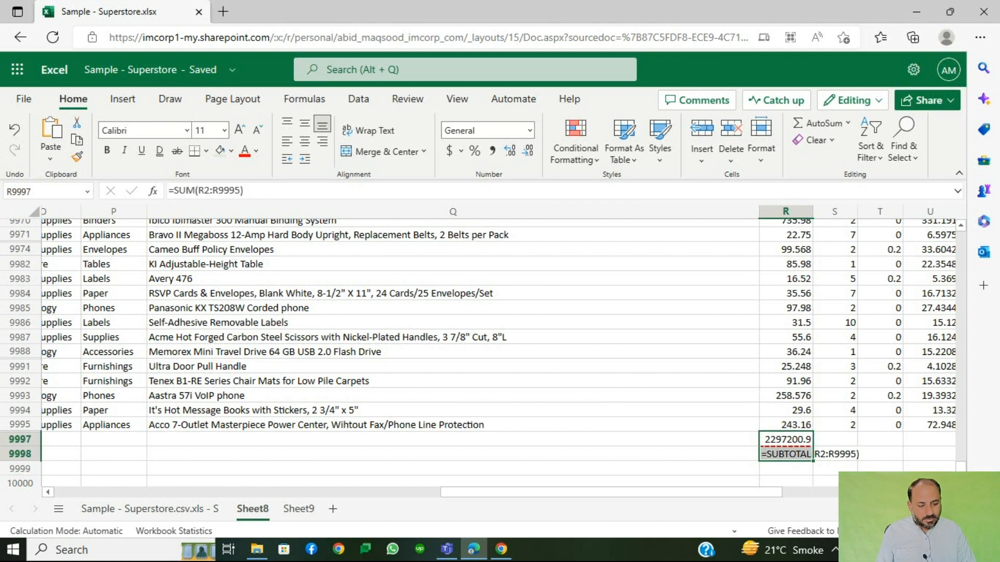
{"action": "key", "text": "Delete"}
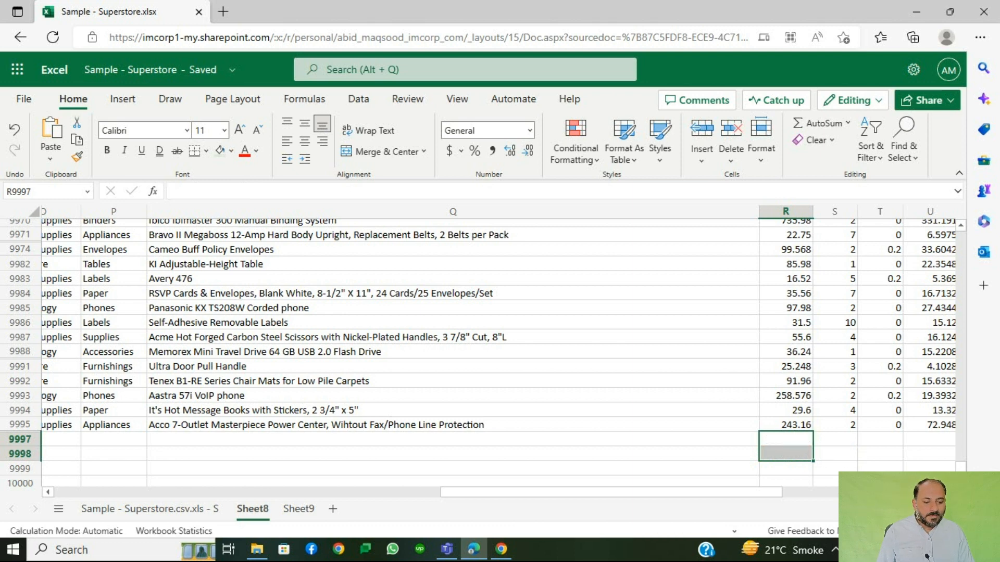
Select the filtered Sales values up to row 2 and check their sum and count against the Segment column
{"action": "key", "text": "Up"}
{"action": "key", "text": "ctrl+shift+Up"}
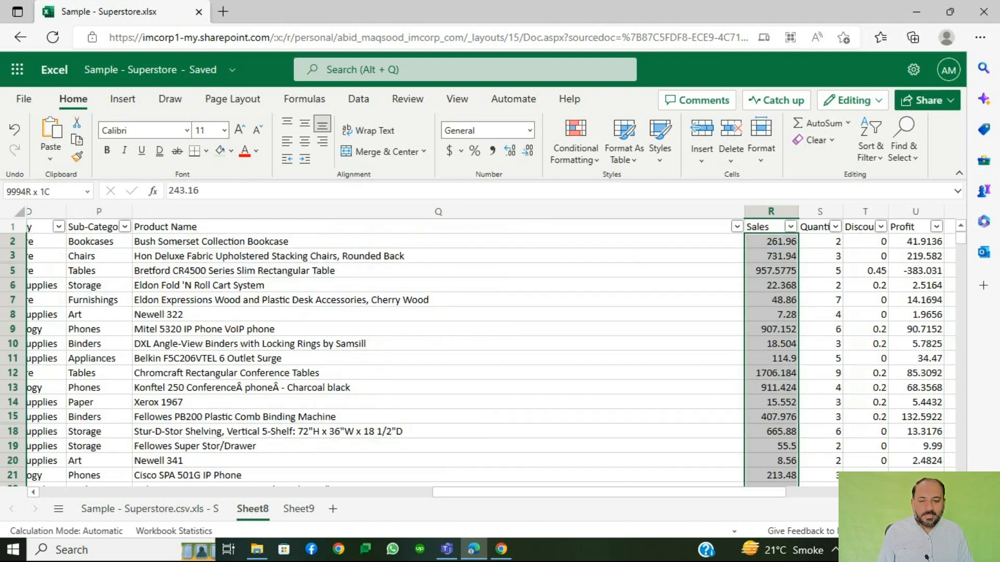
{"action": "scroll", "coordinate": [491, 353], "scroll_direction": "left", "scroll_amount": 10}
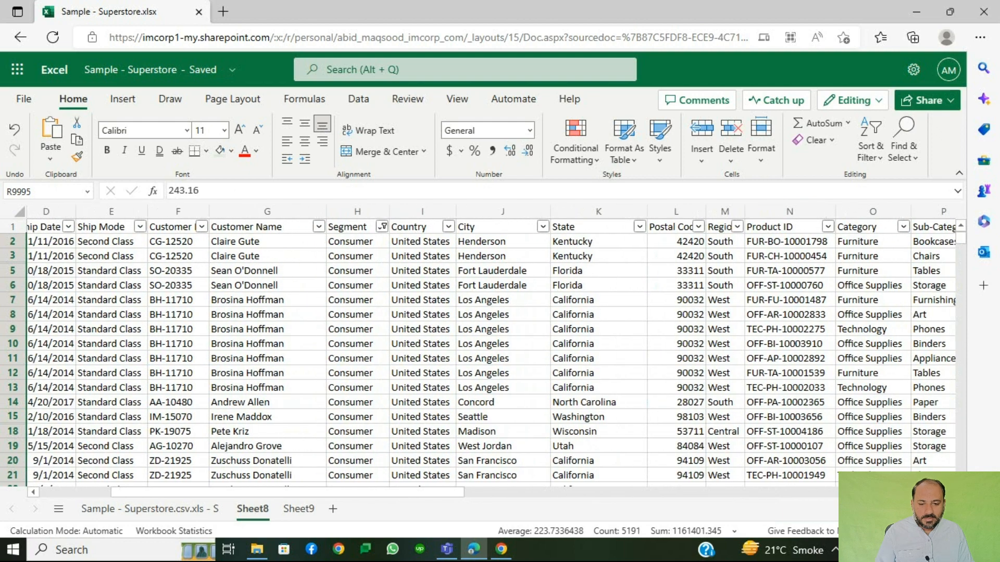
{"action": "scroll", "coordinate": [491, 353], "scroll_direction": "right", "scroll_amount": 5}
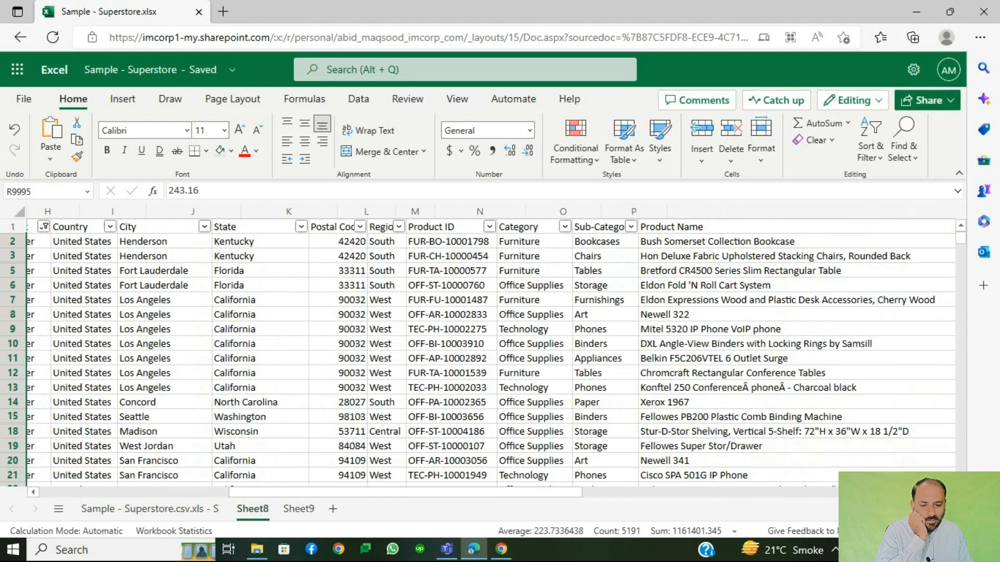
{"action": "scroll", "coordinate": [491, 353], "scroll_direction": "left", "scroll_amount": 8}
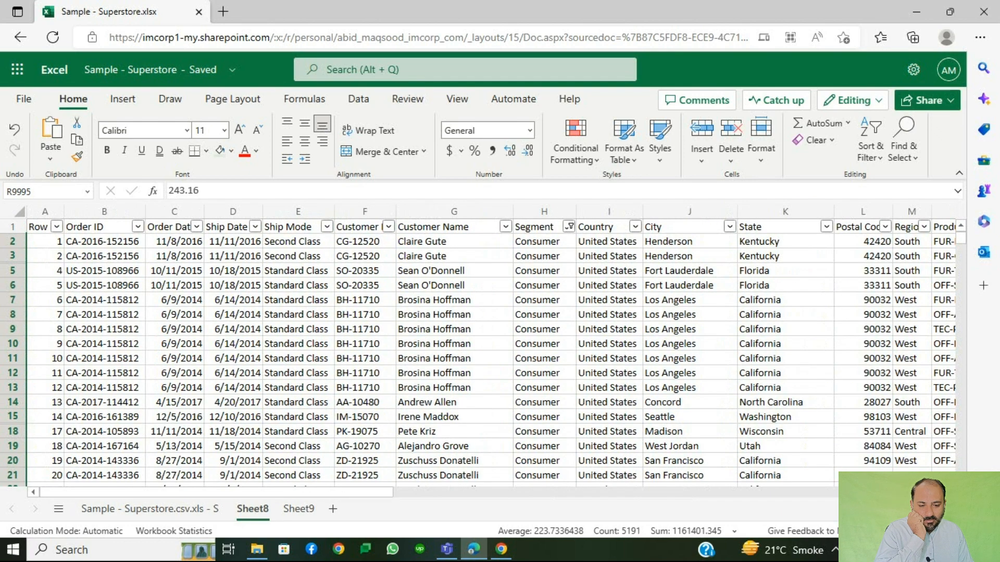
{"action": "left_click", "coordinate": [570, 227]}
{"action": "left_click", "coordinate": [610, 400]}
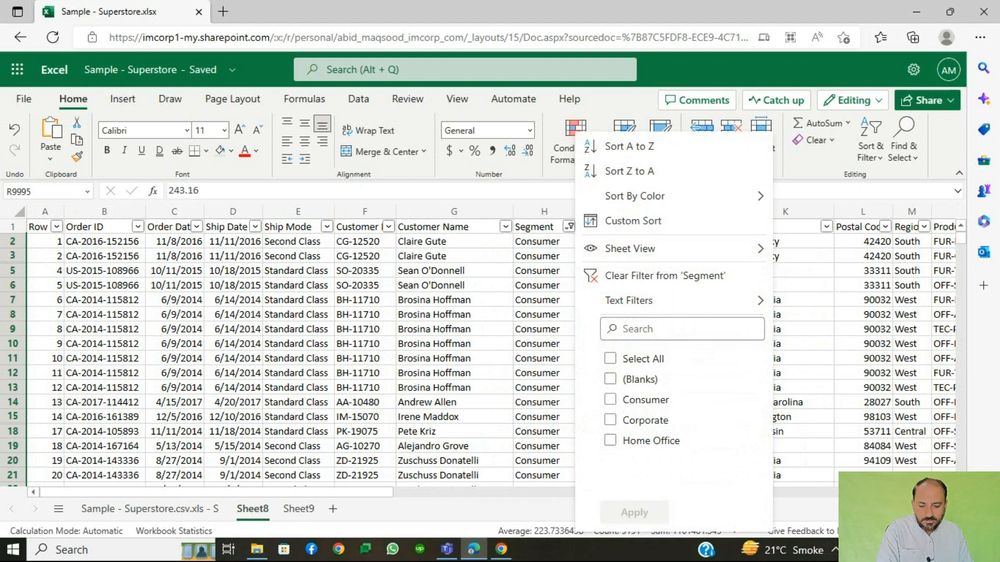
{"action": "left_click", "coordinate": [299, 509]}
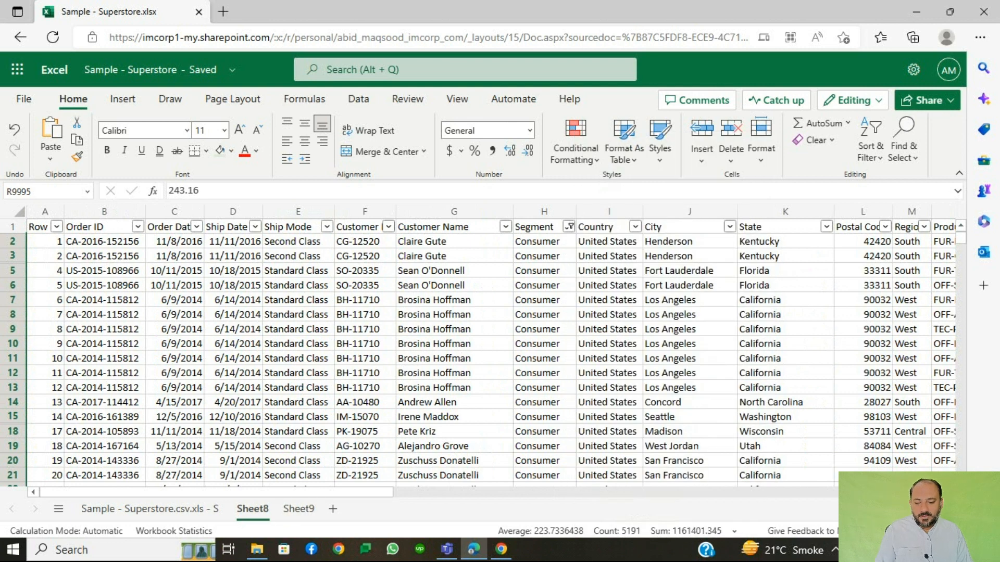
Start a SUMIFS formula in Sheet9 cell C2 with Sheet8 R:R as sum range, Sheet8 H:H as criteria range and A2 as criterion
{"action": "left_click", "coordinate": [299, 509]}
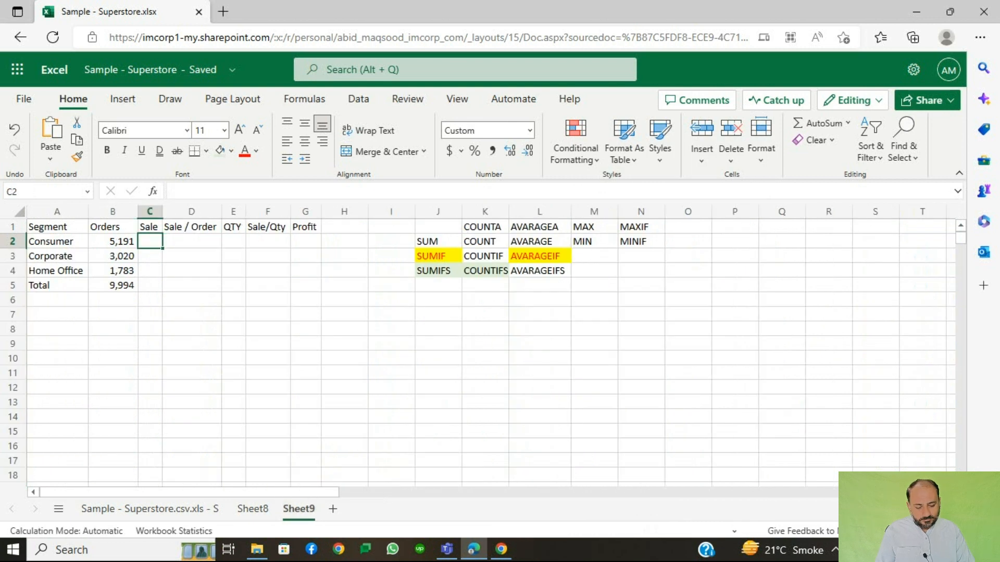
{"action": "type", "text": "=sumifs"}
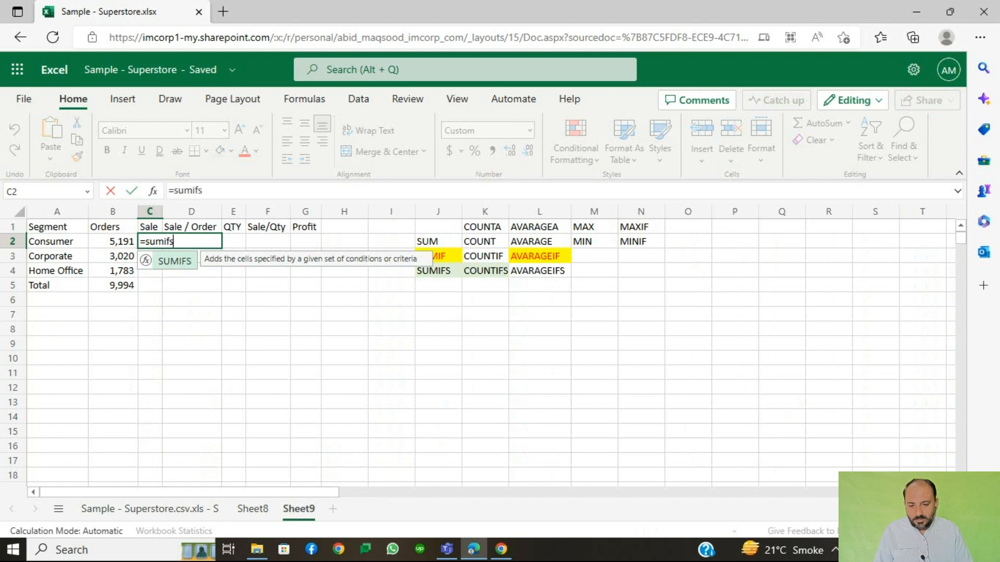
{"action": "key", "text": "Tab"}
{"action": "left_click", "coordinate": [252, 509]}
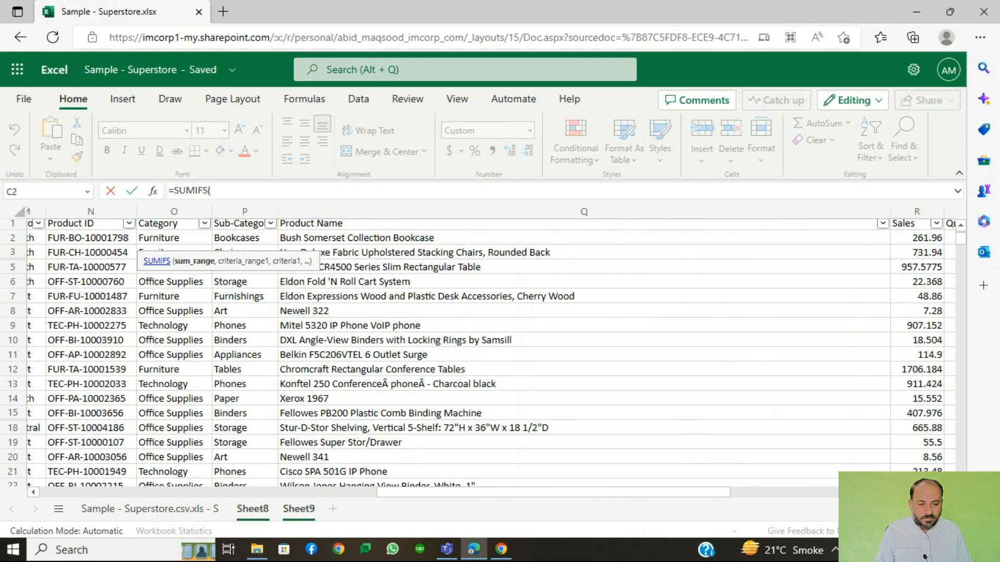
{"action": "left_click", "coordinate": [918, 211]}
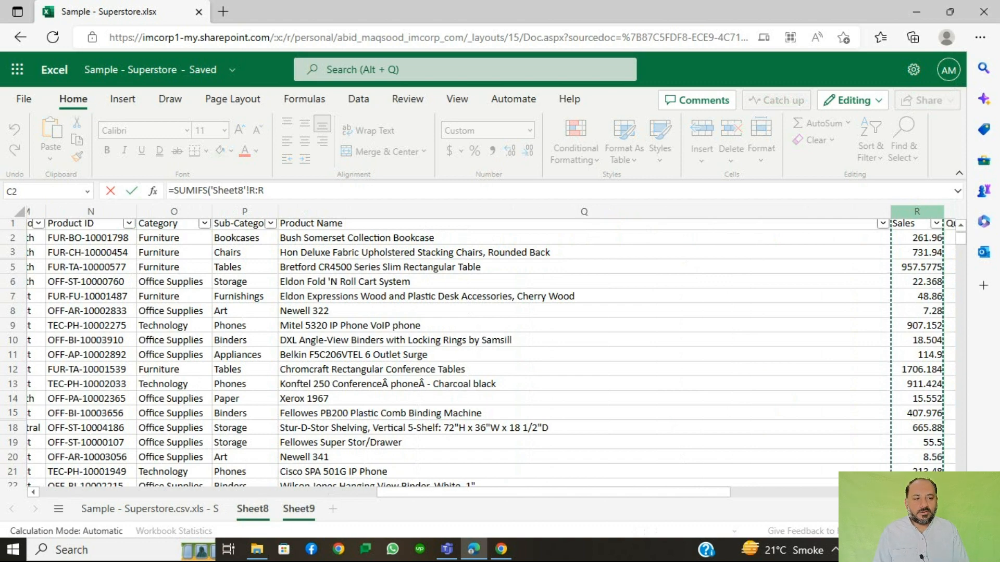
{"action": "type", "text": ","}
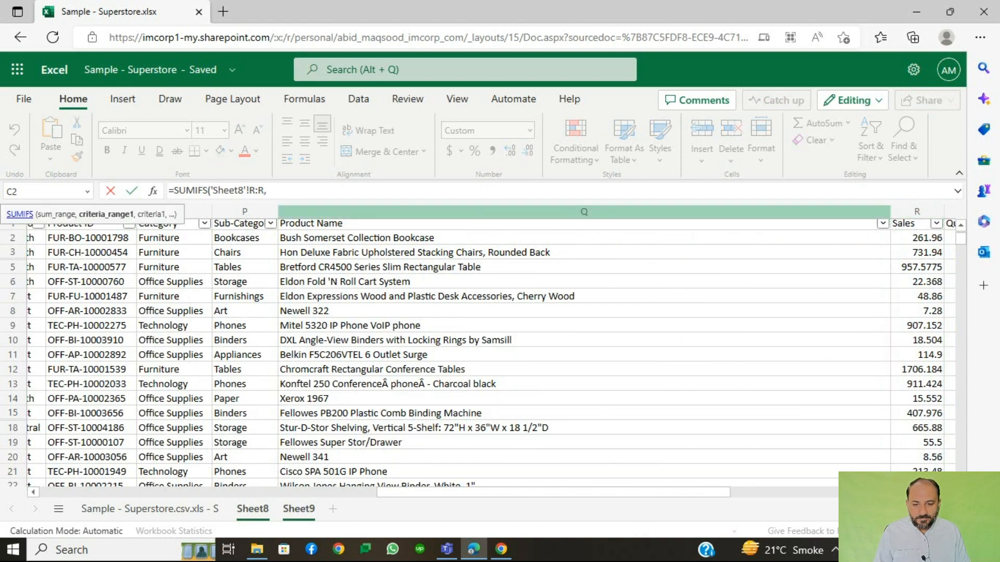
{"action": "scroll", "coordinate": [491, 352], "scroll_direction": "left", "scroll_amount": 10}
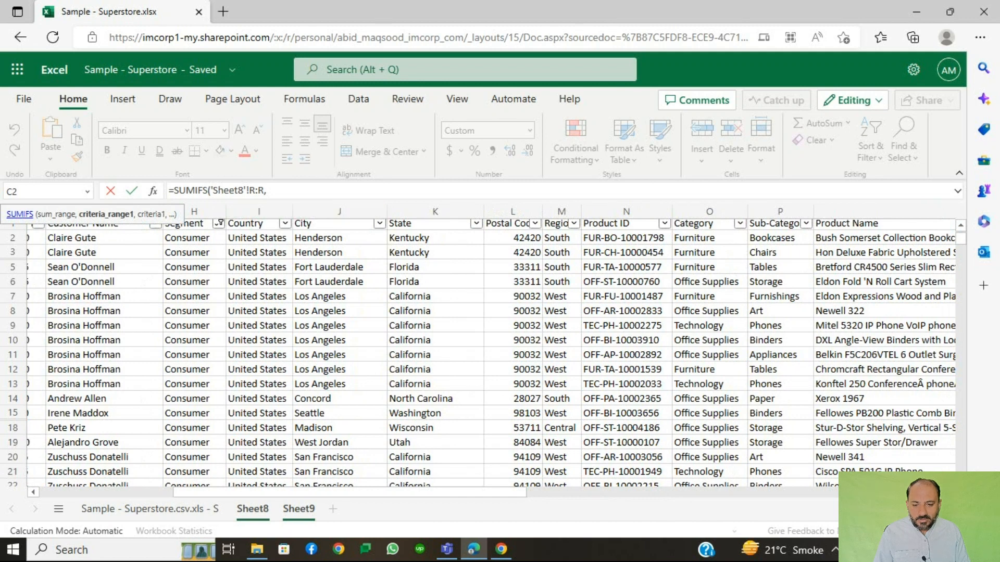
{"action": "left_click", "coordinate": [197, 212]}
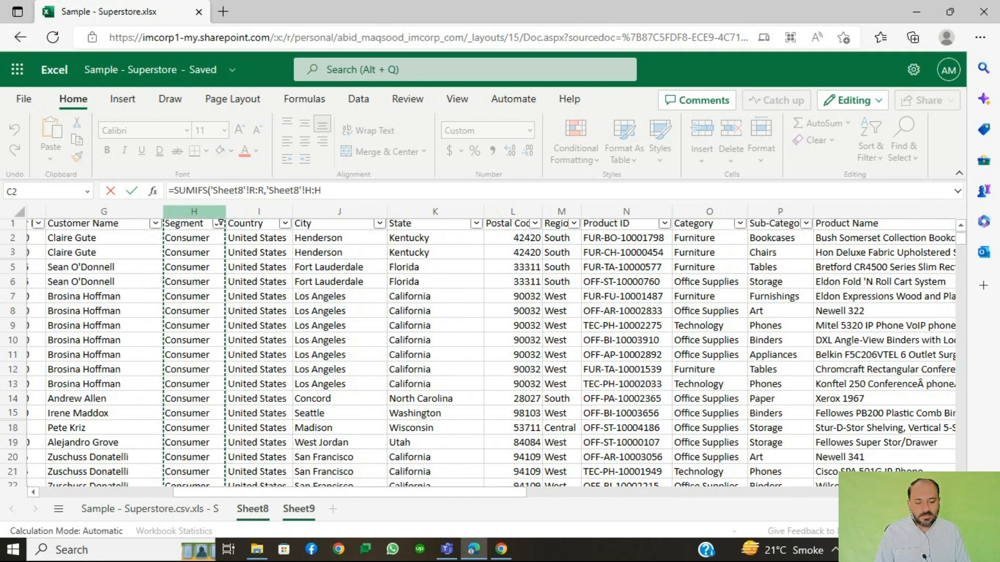
{"action": "type", "text": ","}
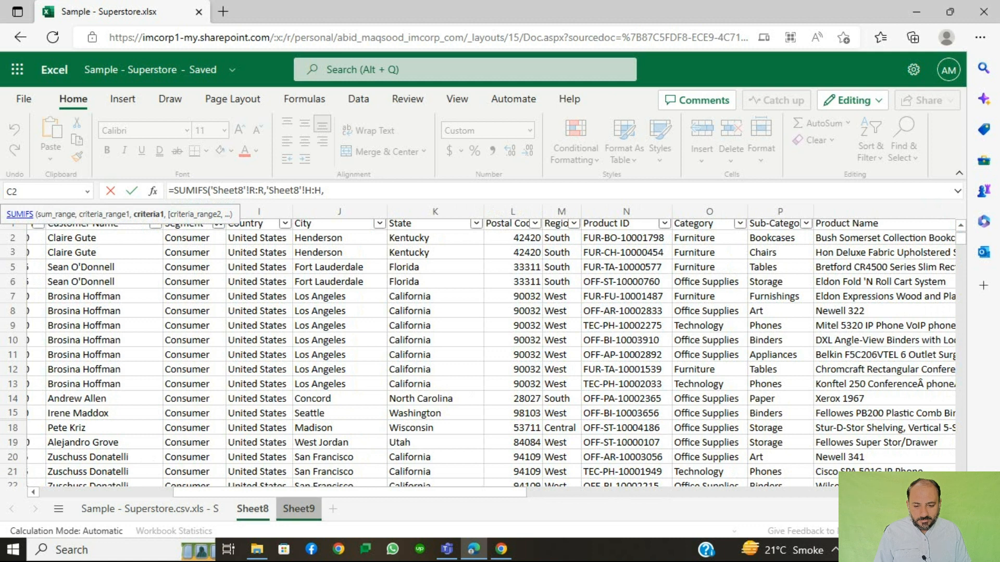
{"action": "left_click", "coordinate": [298, 508]}
{"action": "left_click", "coordinate": [58, 241]}
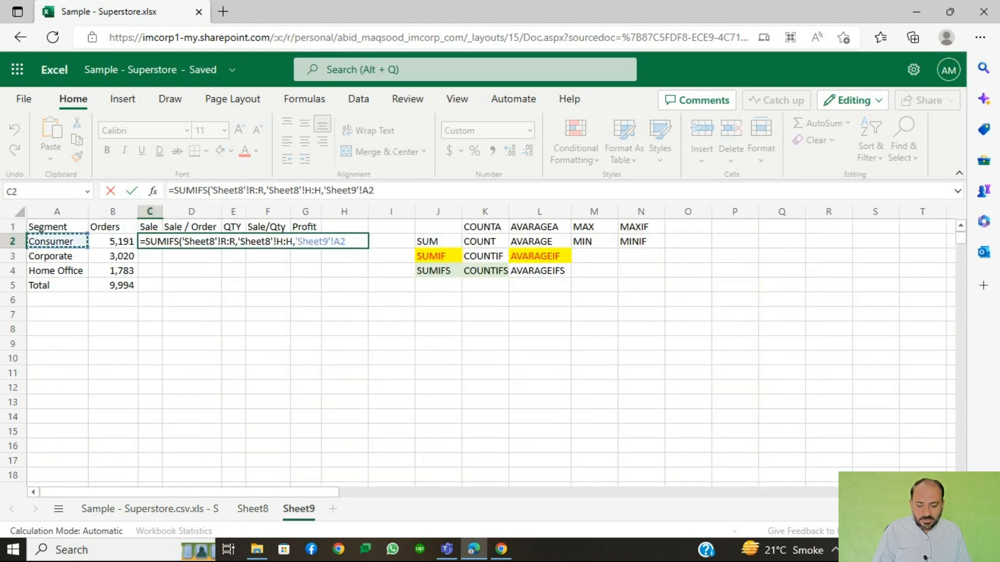
Anchor the C2 formula's references as $R:$R, $H:$H and $A2, then close and enter the SUMIFS formula
{"action": "key", "text": "F4"}
{"action": "key", "text": "F4"}
{"action": "key", "text": "F4"}
{"action": "left_click", "coordinate": [315, 191]}
{"action": "key", "text": "F4"}
{"action": "left_click", "coordinate": [257, 191]}
{"action": "key", "text": "F4"}
{"action": "key", "text": "F4"}
{"action": "key", "text": "F4"}
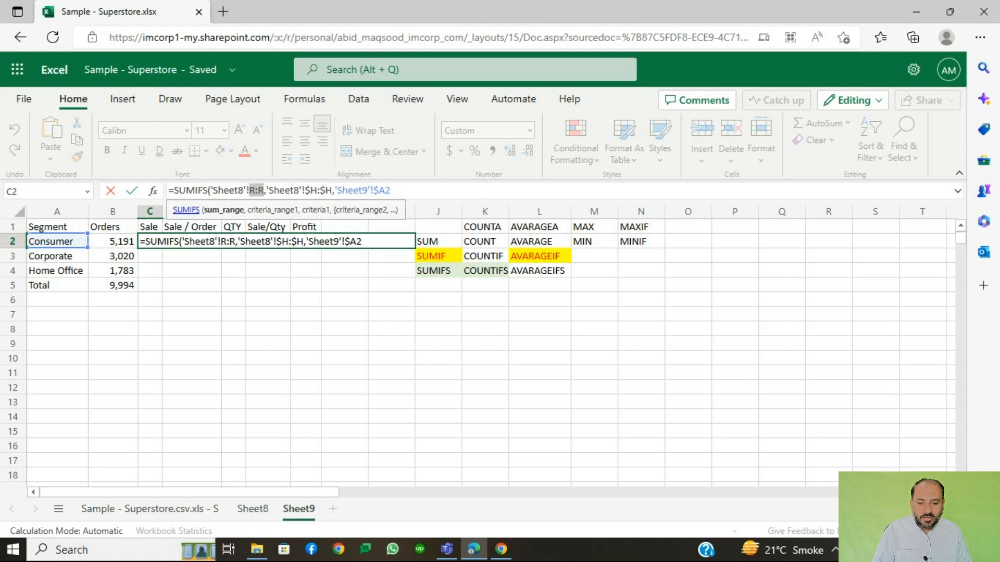
{"action": "left_click", "coordinate": [404, 191]}
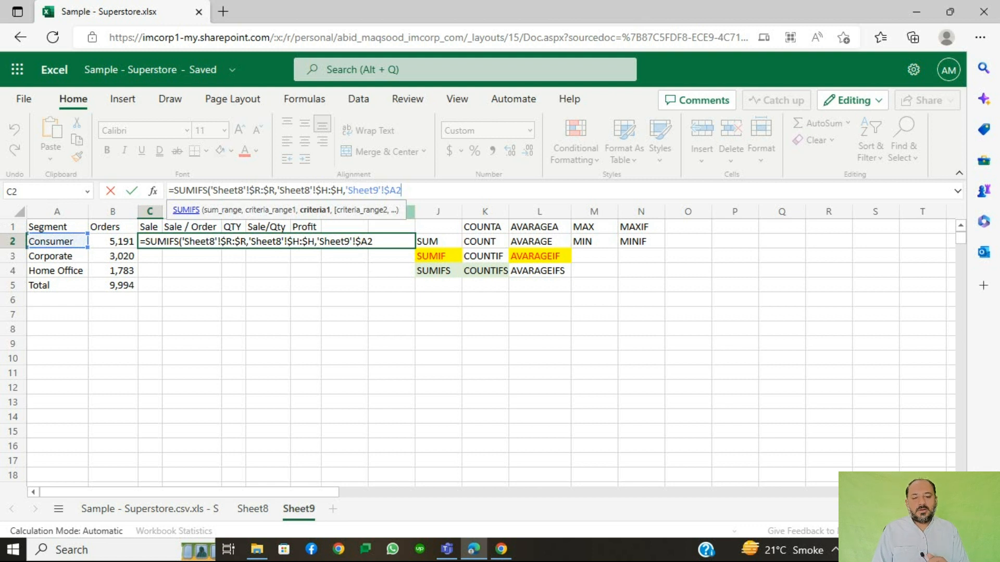
{"action": "type", "text": ")"}
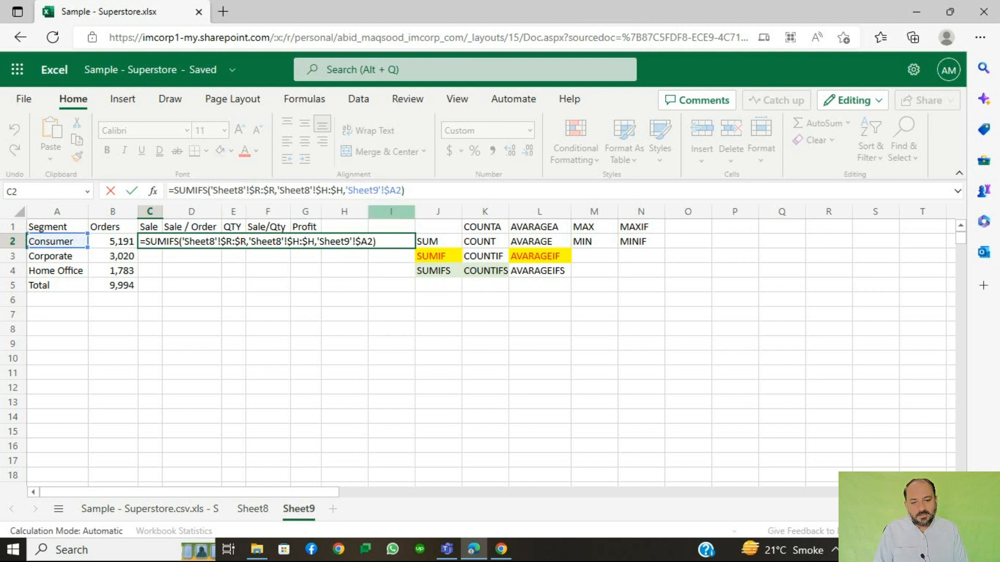
{"action": "key", "text": "Return"}
{"action": "key", "text": "Up"}
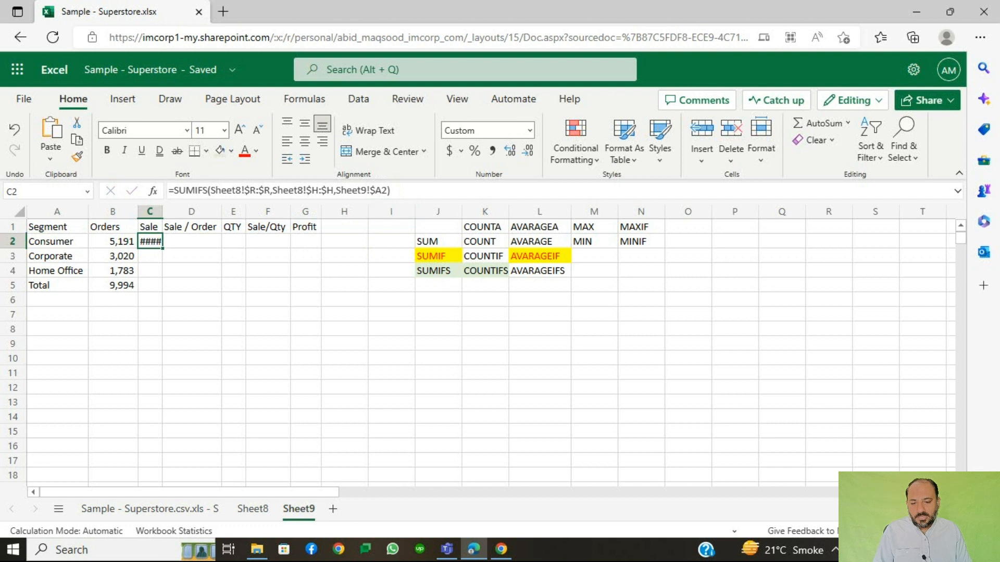
Fit column C's width to its content and copy the SUMIFS formula down to the Corporate and Home Office rows
{"action": "double_click", "coordinate": [163, 212]}
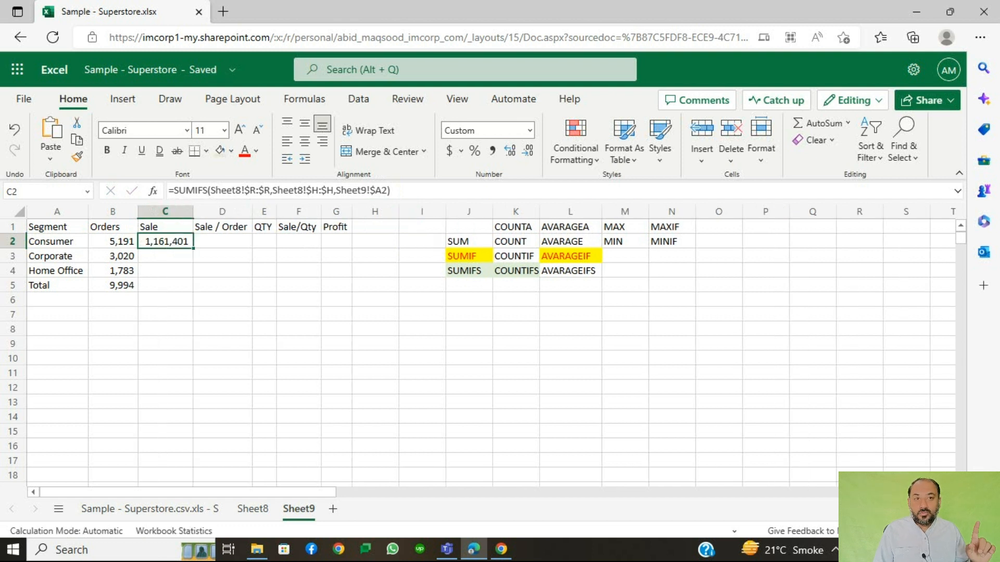
{"action": "key", "text": "Down"}
{"action": "key", "text": "ctrl+d"}
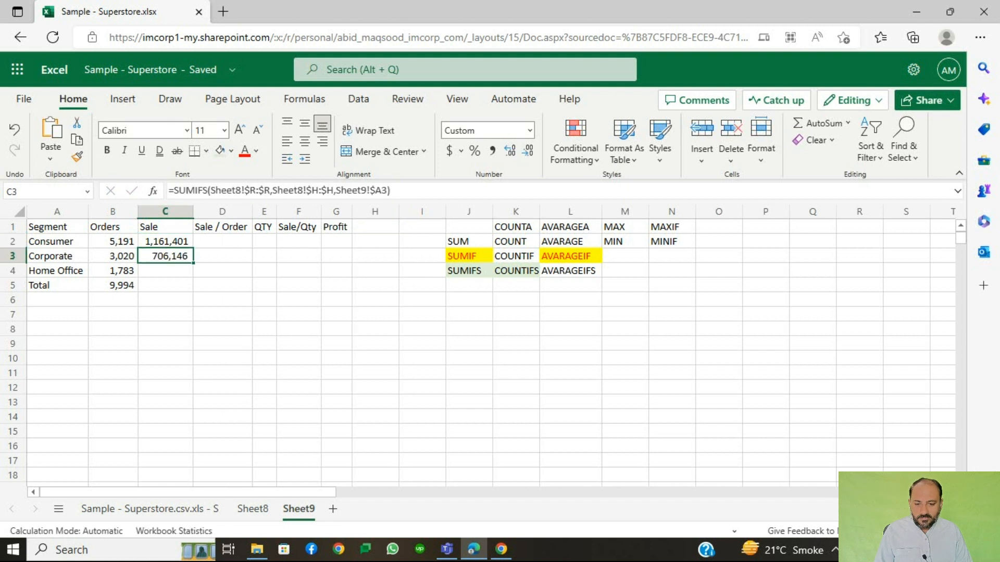
{"action": "key", "text": "Down"}
{"action": "key", "text": "ctrl+d"}
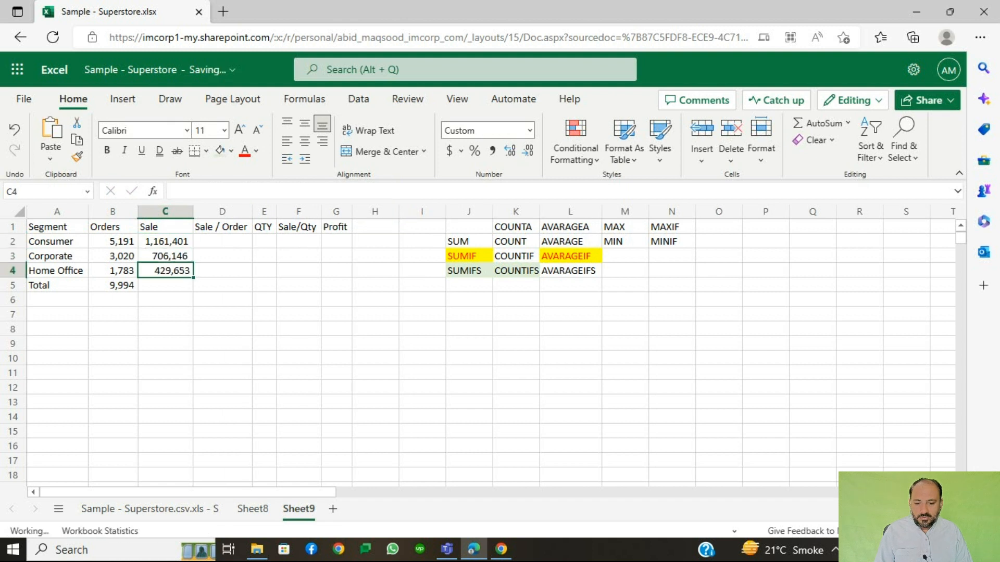
Total the Sale column in cell C5 with =SUM(C2:C4)
{"action": "key", "text": "Down"}
{"action": "key", "text": "alt+equal"}
{"action": "key", "text": "Return"}
{"action": "key", "text": "Up"}
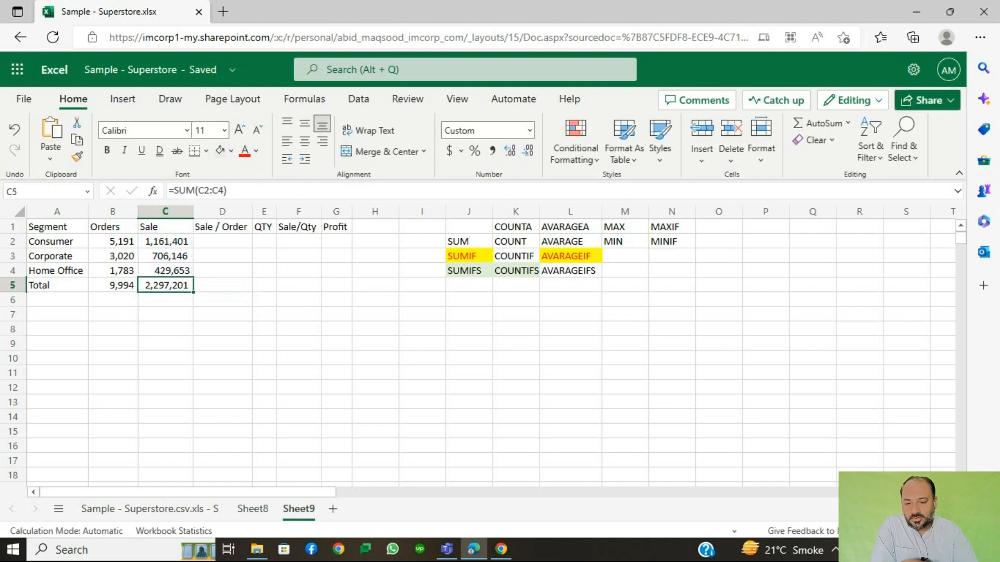
{"action": "key", "text": "Up"}
{"action": "key", "text": "Up"}
{"action": "key", "text": "Up"}
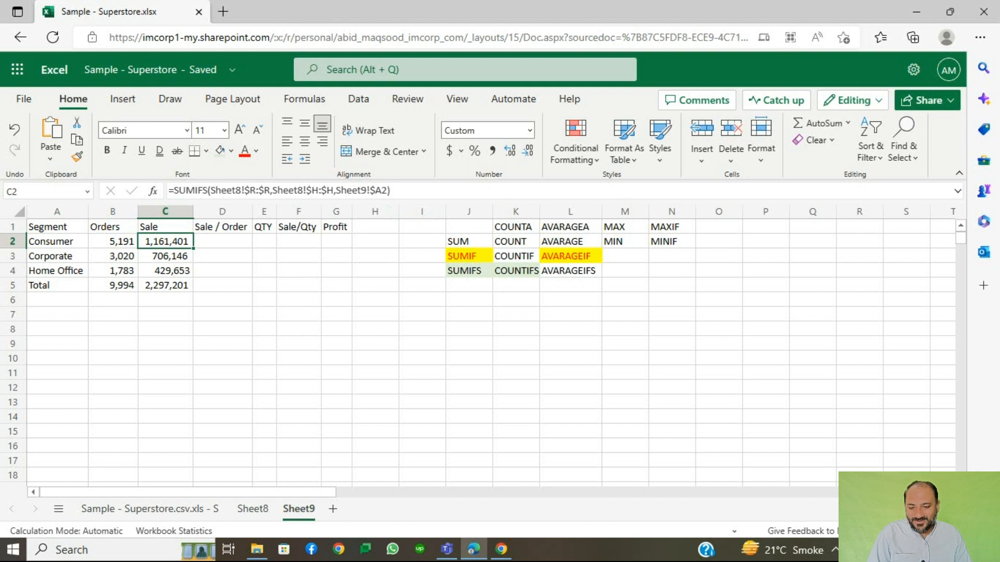
Enter =C2/B2 in the Sale / Order column at D2 and copy it down through the Total row
{"action": "left_click", "coordinate": [223, 241]}
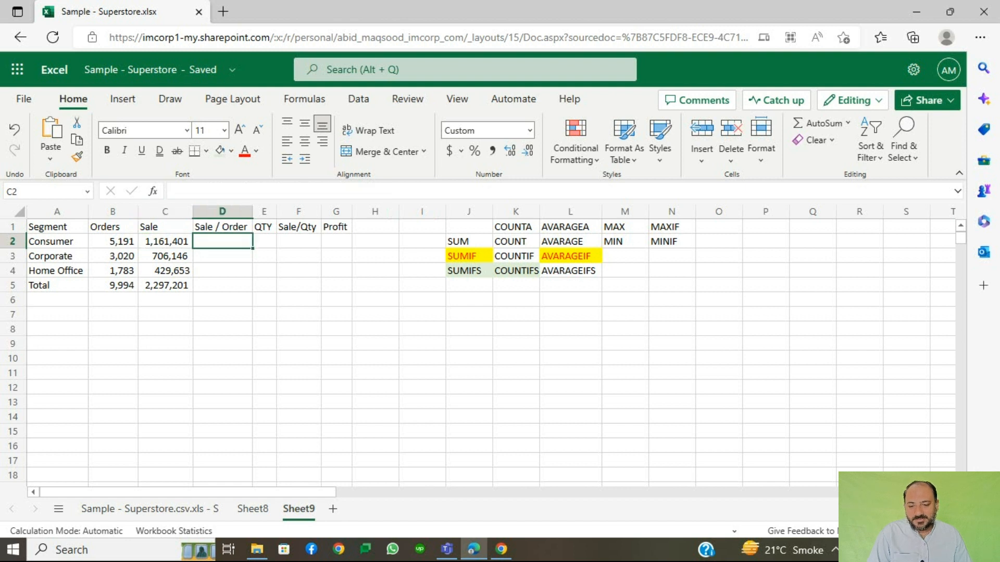
{"action": "type", "text": "=C2/B2"}
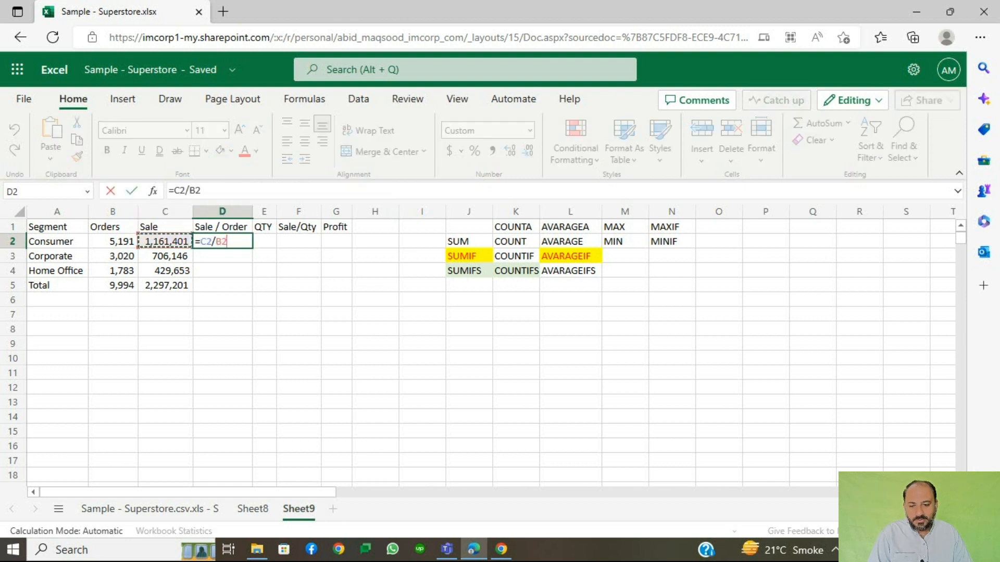
{"action": "key", "text": "Return"}
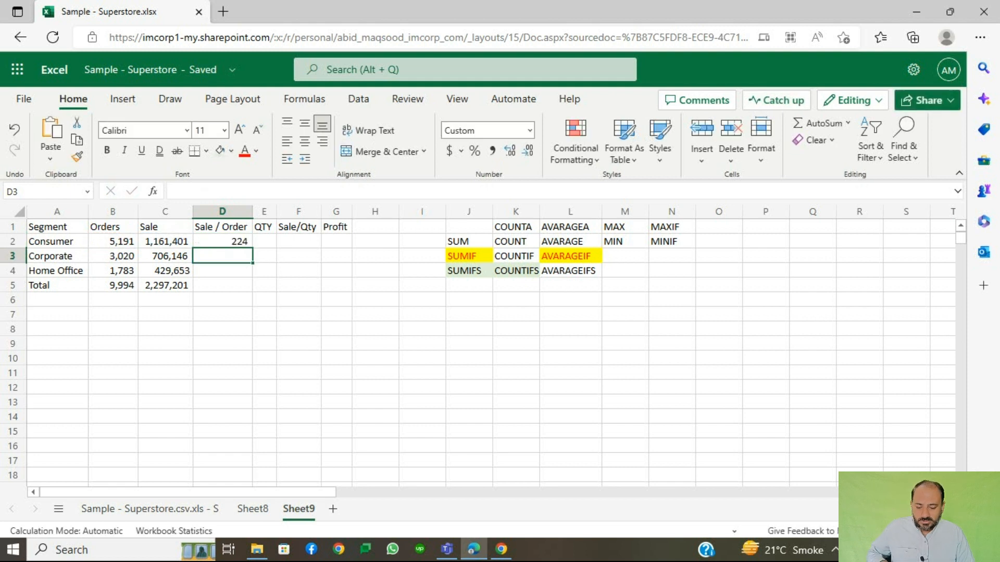
{"action": "key", "text": "ctrl+d"}
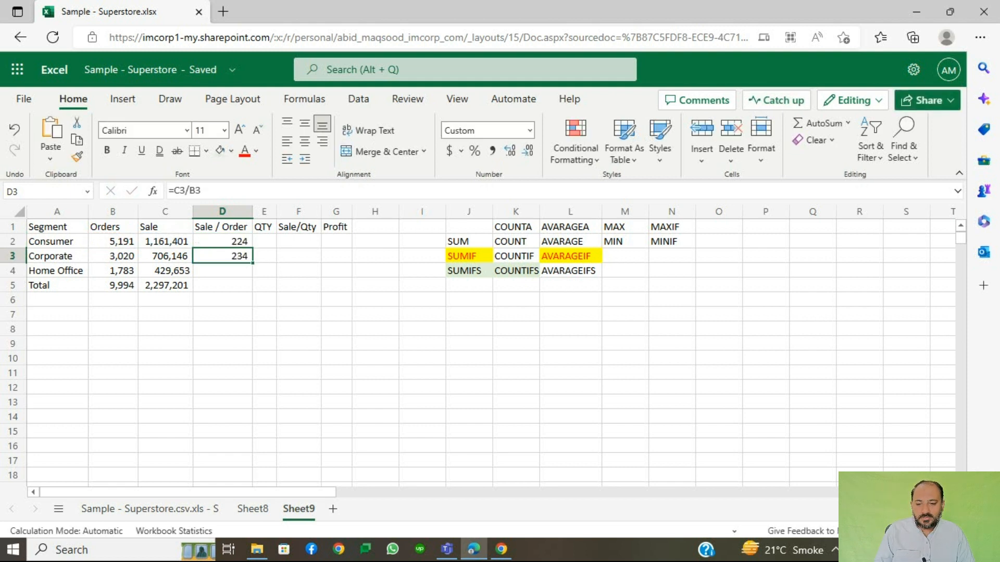
{"action": "key", "text": "Down"}
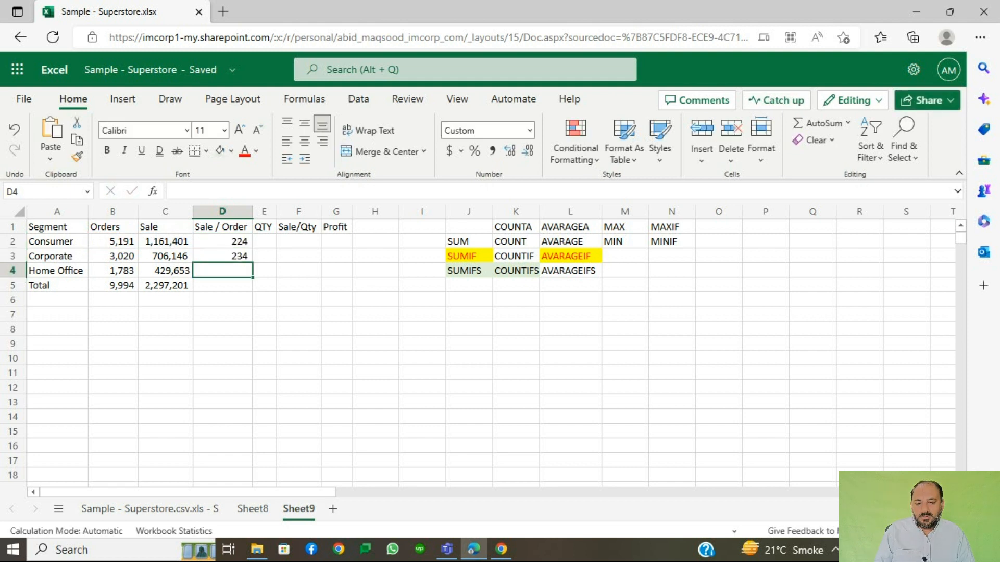
{"action": "key", "text": "ctrl+d"}
{"action": "key", "text": "Down"}
{"action": "key", "text": "ctrl+d"}
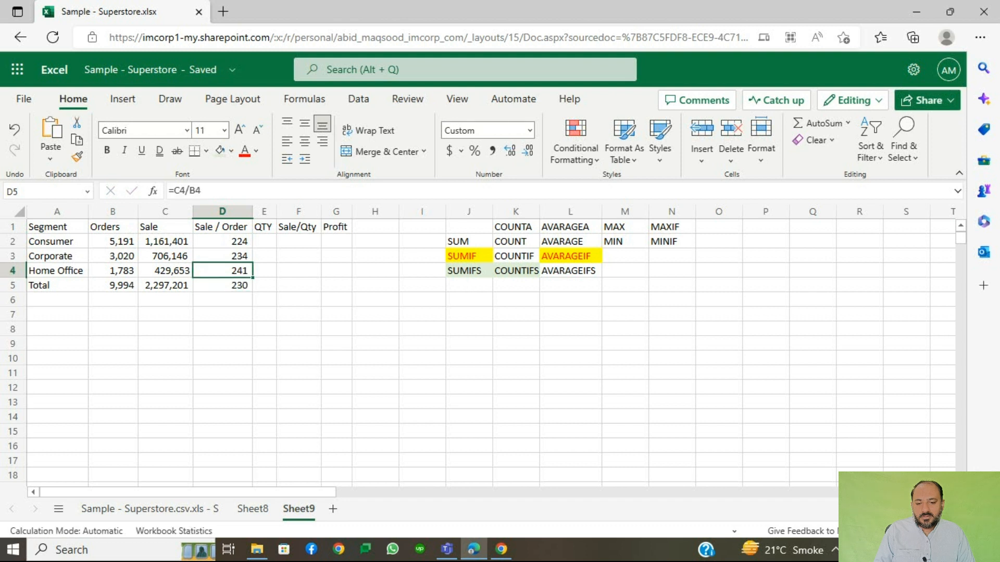
Review the Sale / Order values and formulas for each segment in column D
{"action": "key", "text": "Down"}
{"action": "key", "text": "Up"}
{"action": "key", "text": "Up"}
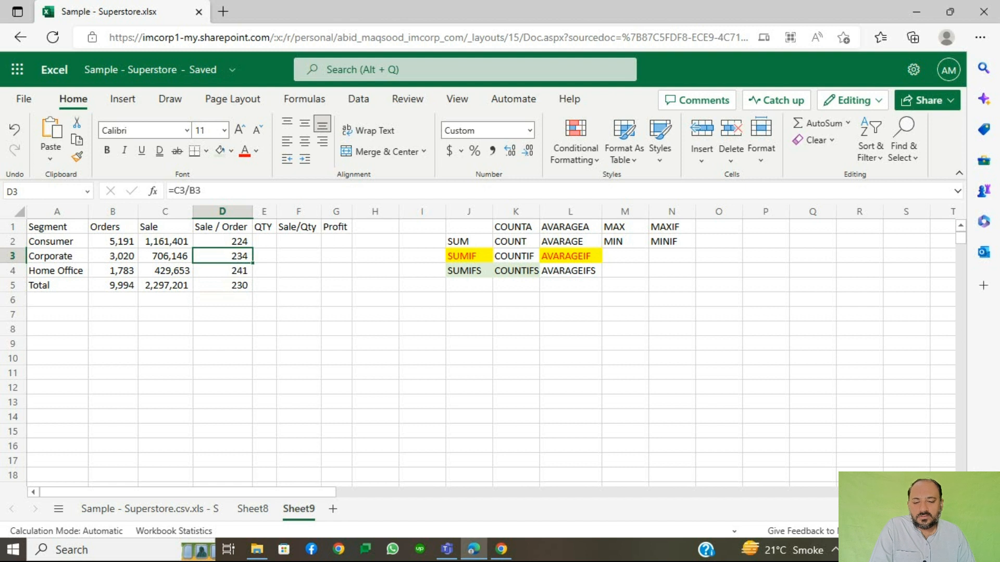
{"action": "key", "text": "Up"}
{"action": "key", "text": "Left"}
{"action": "key", "text": "Right"}
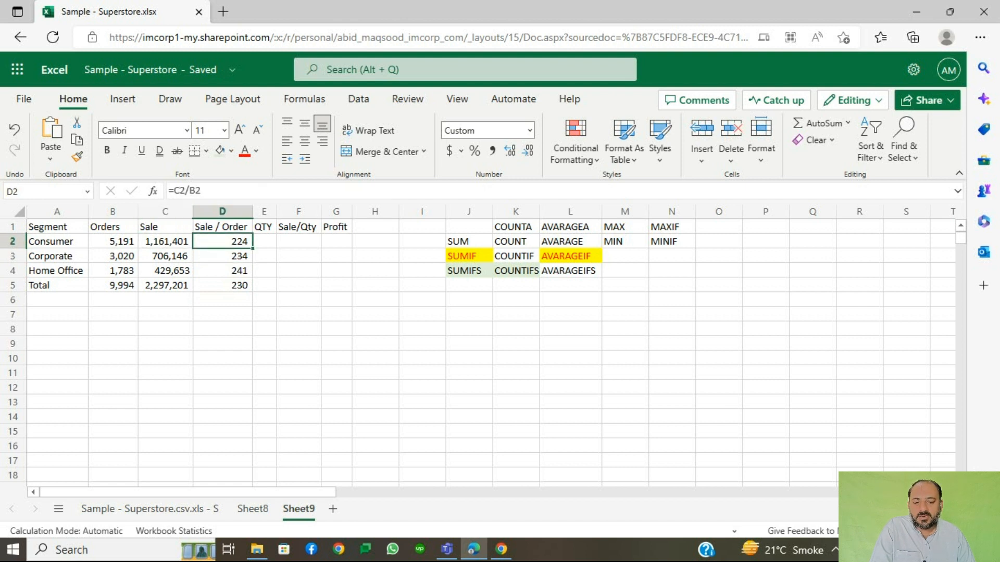
{"action": "key", "text": "Down"}
{"action": "key", "text": "Down"}
{"action": "key", "text": "Down"}
{"action": "key", "text": "Up"}
{"action": "key", "text": "Up"}
{"action": "key", "text": "Up"}
Enter a SUMIFS formula in E2 that sums Sheet8 column S where Sheet8 column H matches the segment in A2
{"action": "key", "text": "Right"}
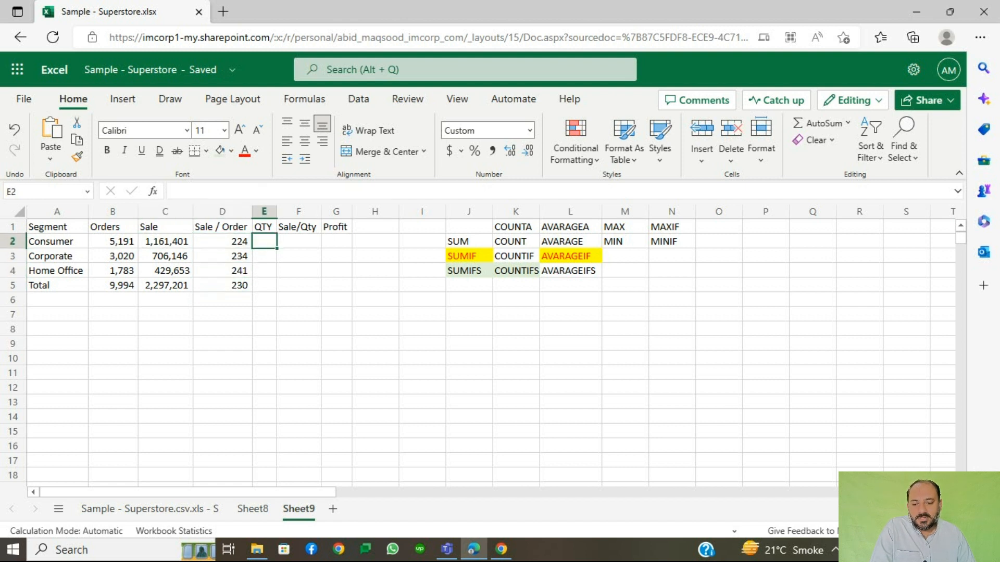
{"action": "type", "text": "=sumifs"}
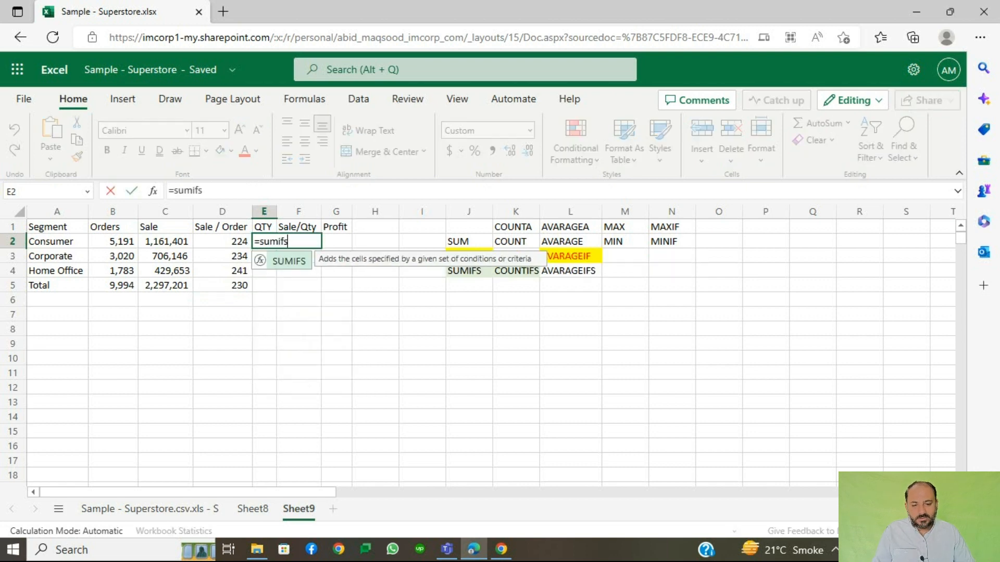
{"action": "key", "text": "Tab"}
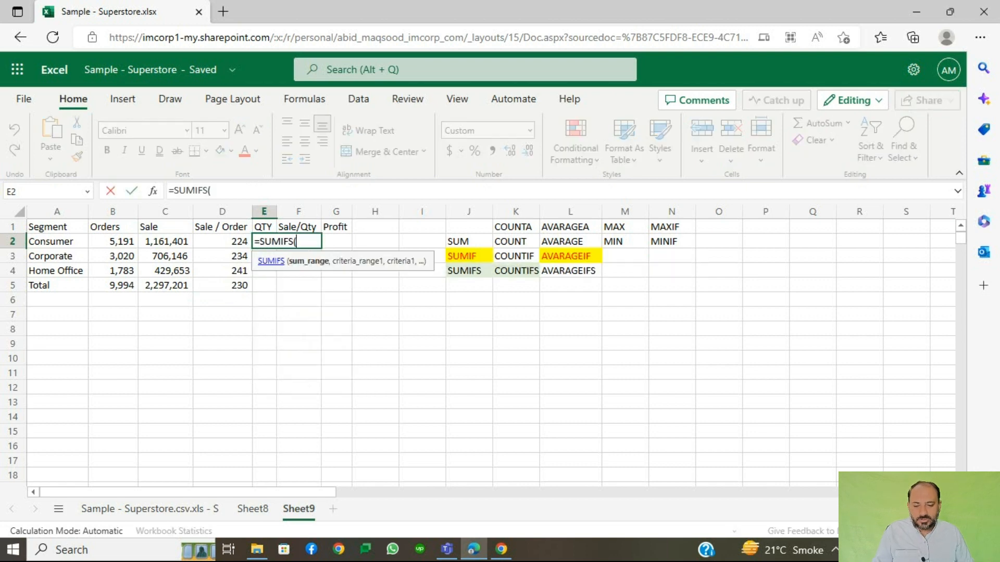
{"action": "left_click", "coordinate": [253, 509]}
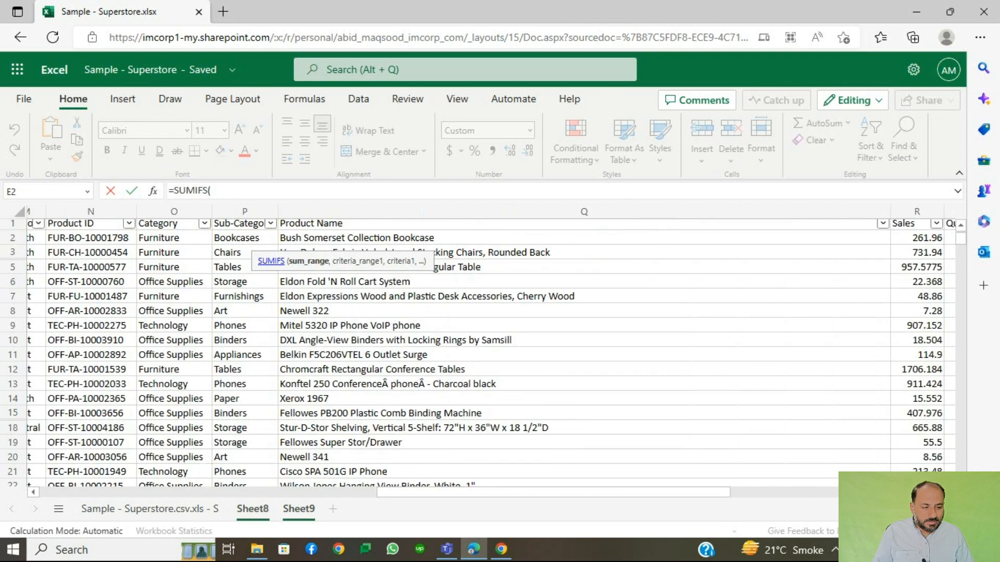
{"action": "scroll", "coordinate": [489, 348], "scroll_direction": "right", "scroll_amount": 5}
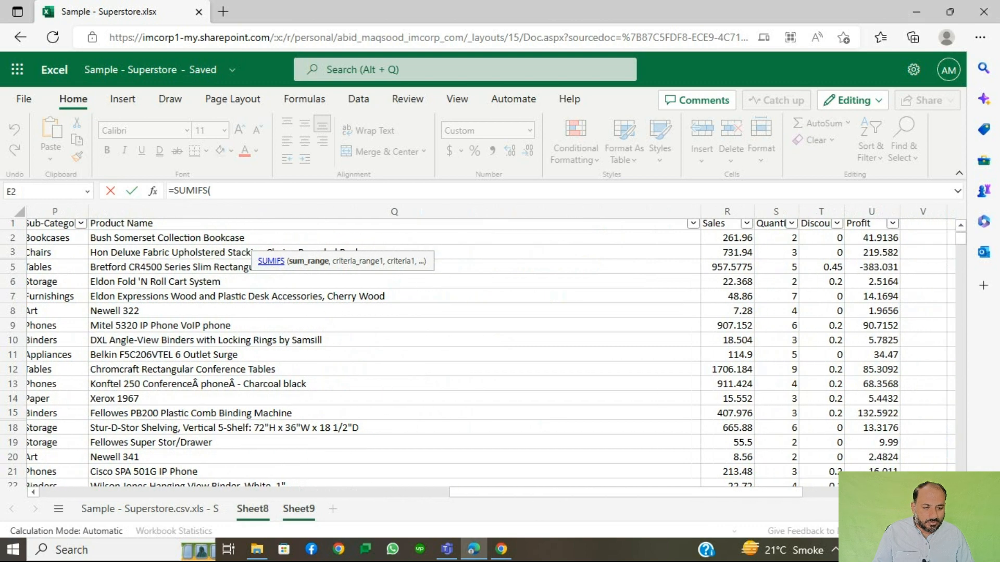
{"action": "left_click", "coordinate": [776, 212]}
{"action": "type", "text": ","}
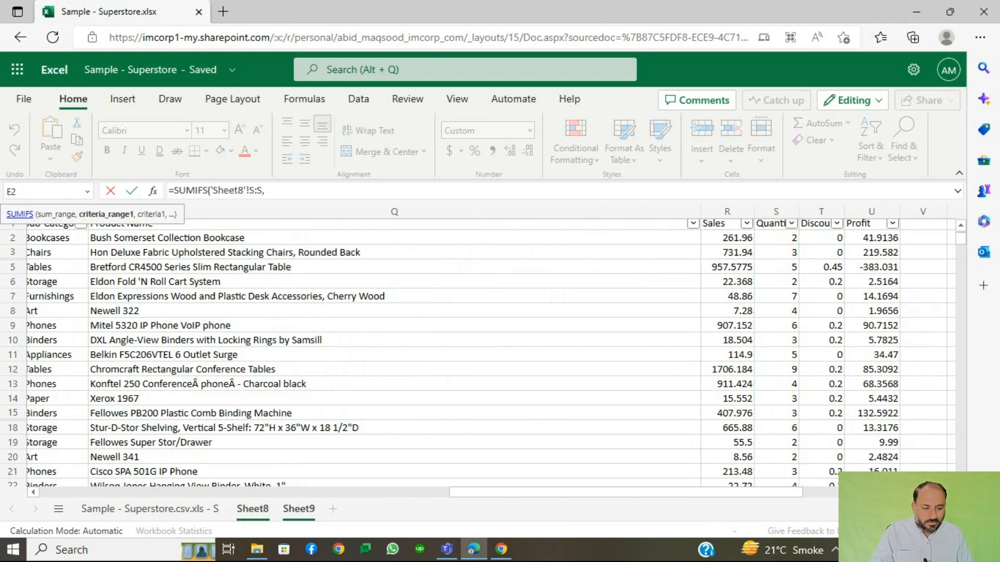
{"action": "scroll", "coordinate": [490, 349], "scroll_direction": "left", "scroll_amount": 6}
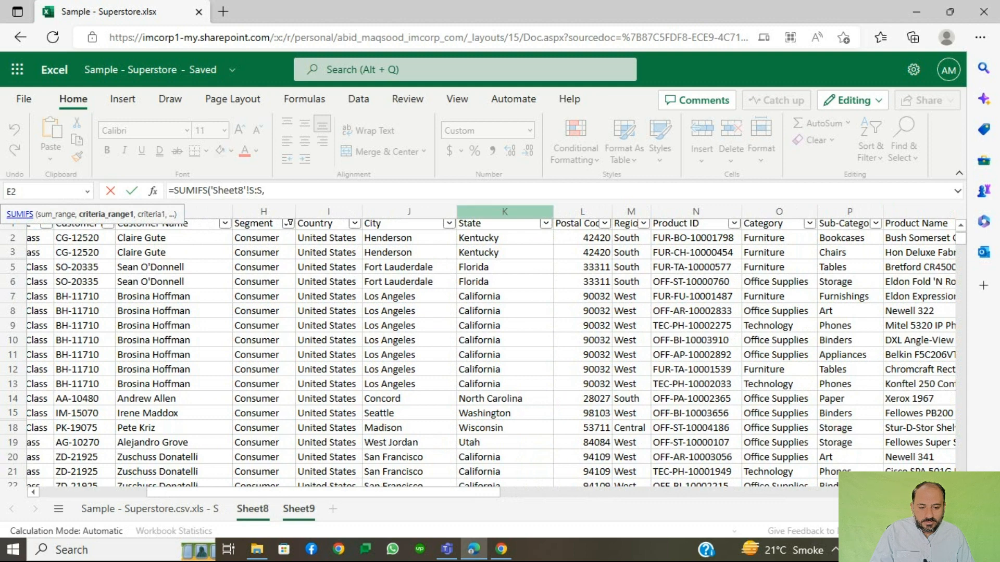
{"action": "left_click", "coordinate": [264, 211]}
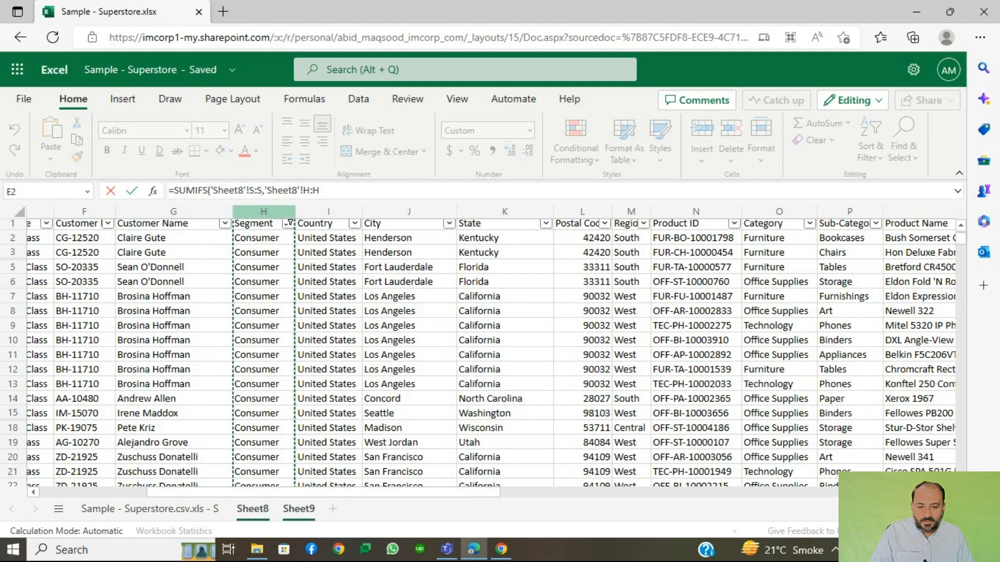
{"action": "type", "text": ","}
{"action": "left_click", "coordinate": [298, 508]}
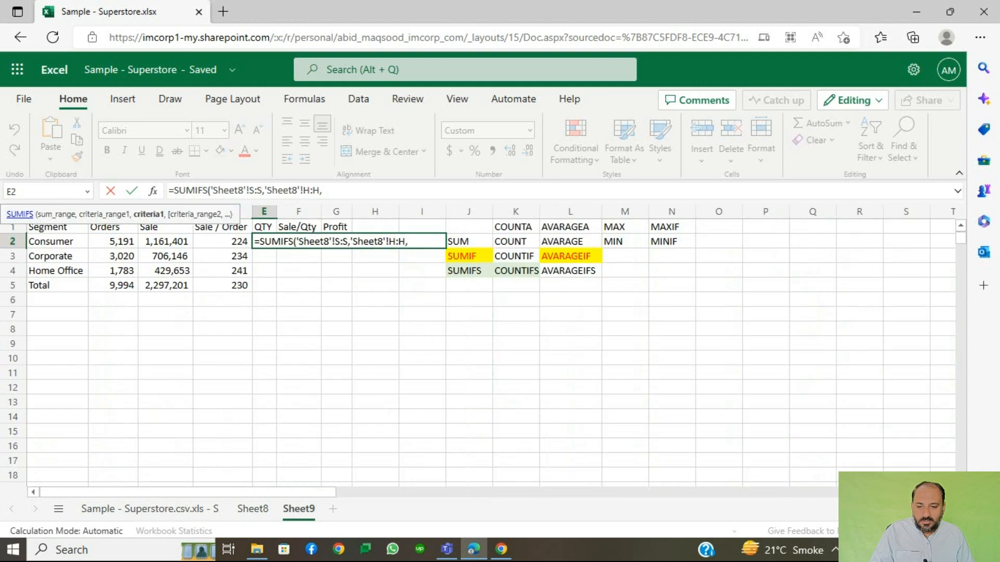
{"action": "left_click", "coordinate": [57, 241]}
{"action": "key", "text": "Return"}
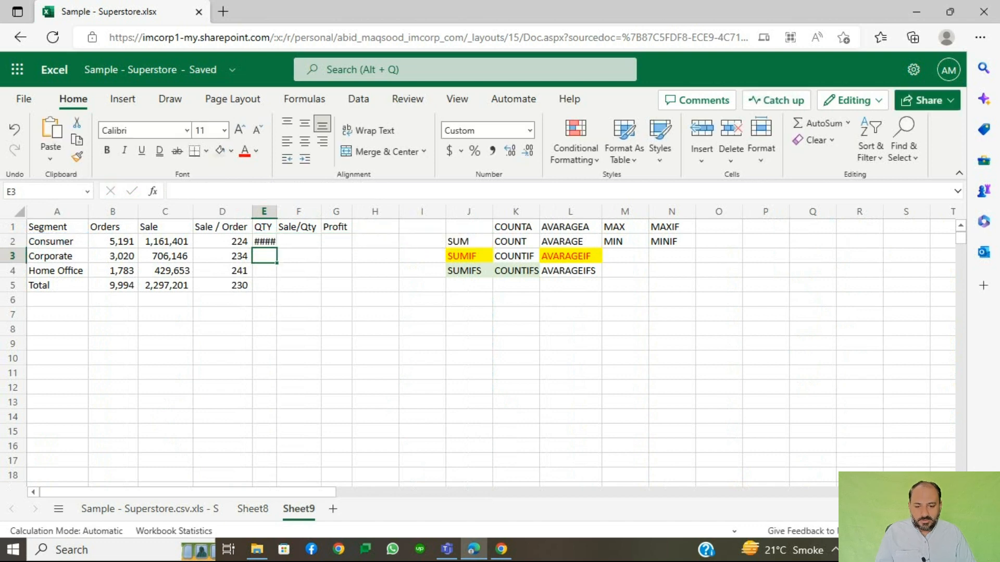
Copy the QTY formula down to the Corporate and Home Office rows and fit column E's width to its content
{"action": "key", "text": "ctrl+d"}
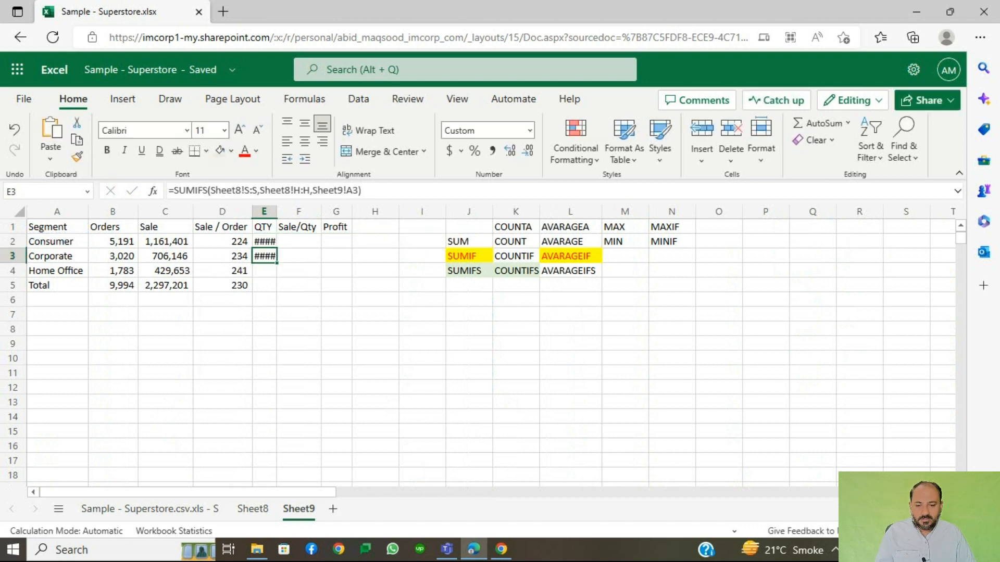
{"action": "key", "text": "Down"}
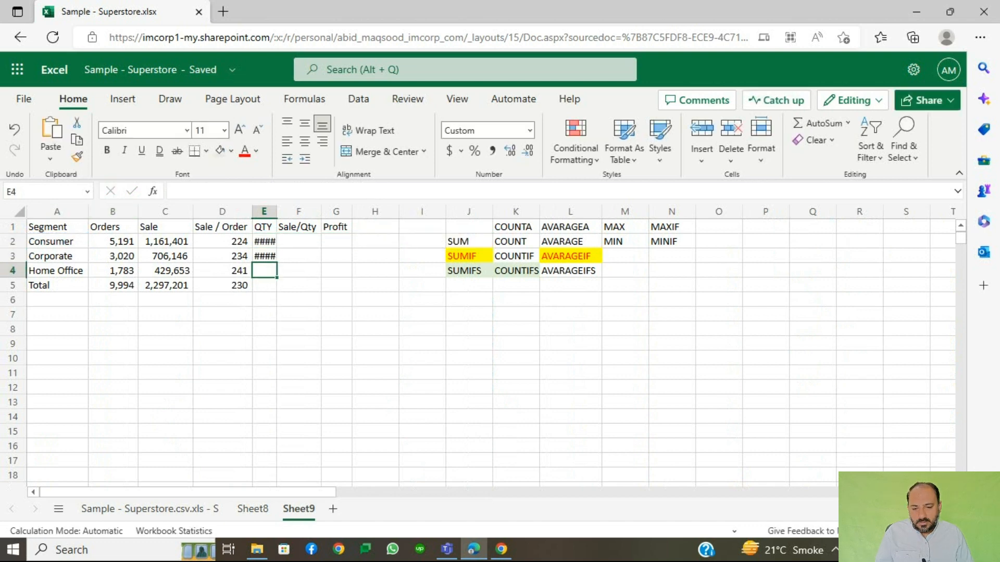
{"action": "left_click", "coordinate": [264, 211]}
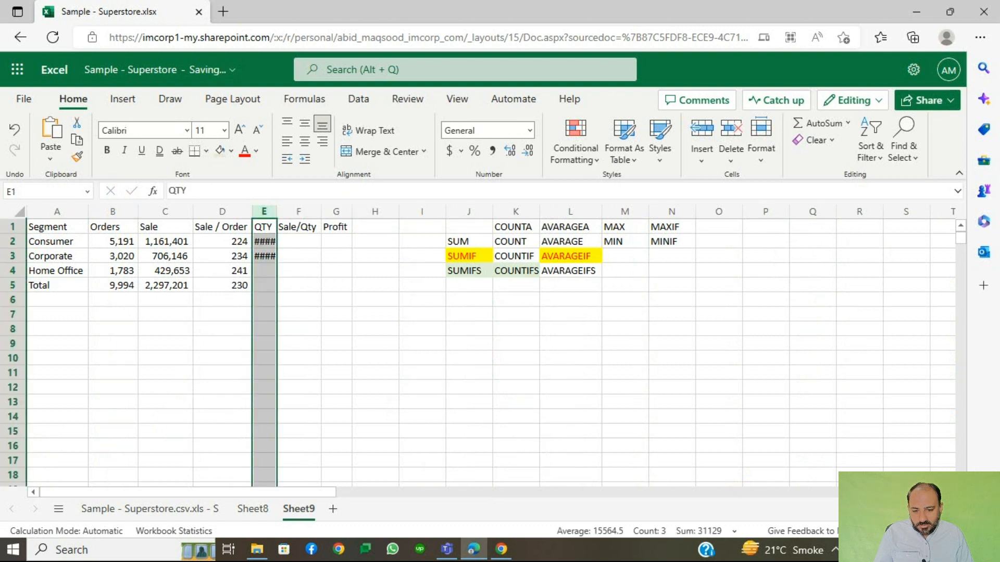
{"action": "double_click", "coordinate": [277, 212]}
{"action": "left_click", "coordinate": [273, 271]}
{"action": "key", "text": "ctrl+d"}
{"action": "key", "text": "Down"}
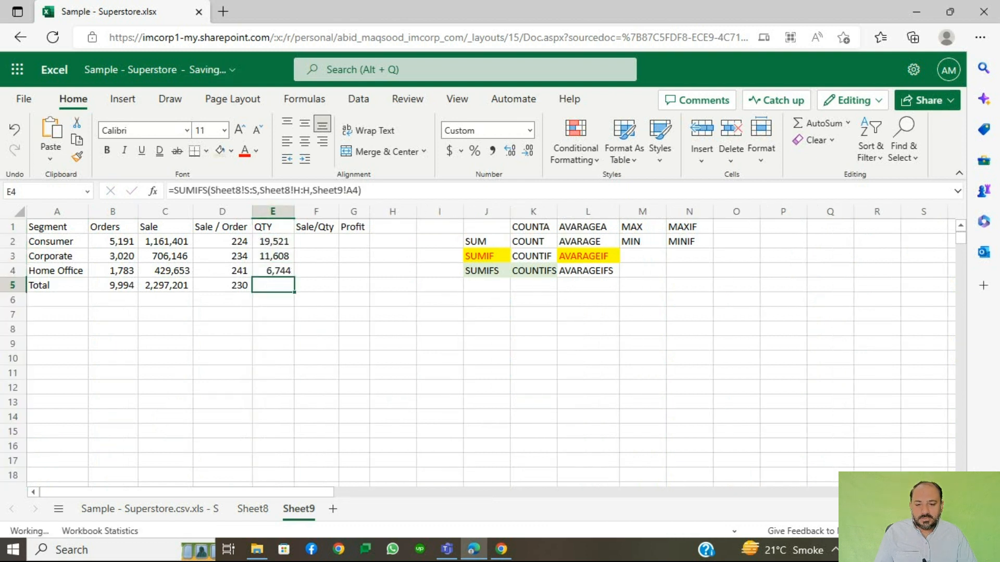
Copy the Sale total formula from C5 into E5 to total the QTY column
{"action": "key", "text": "Left"}
{"action": "key", "text": "Left"}
{"action": "key", "text": "ctrl+c"}
{"action": "key", "text": "Right"}
{"action": "key", "text": "Right"}
{"action": "key", "text": "ctrl+v"}
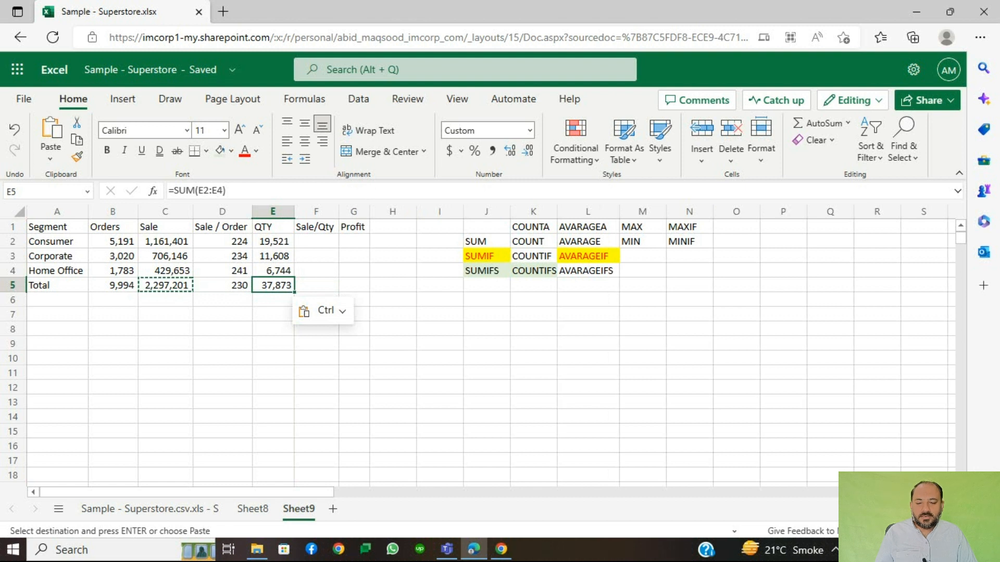
Enter =C2/E2 in the Sale/Qty column at F2 for the Consumer segment
{"action": "key", "text": "Up"}
{"action": "key", "text": "Up"}
{"action": "key", "text": "Up"}
{"action": "key", "text": "Right"}
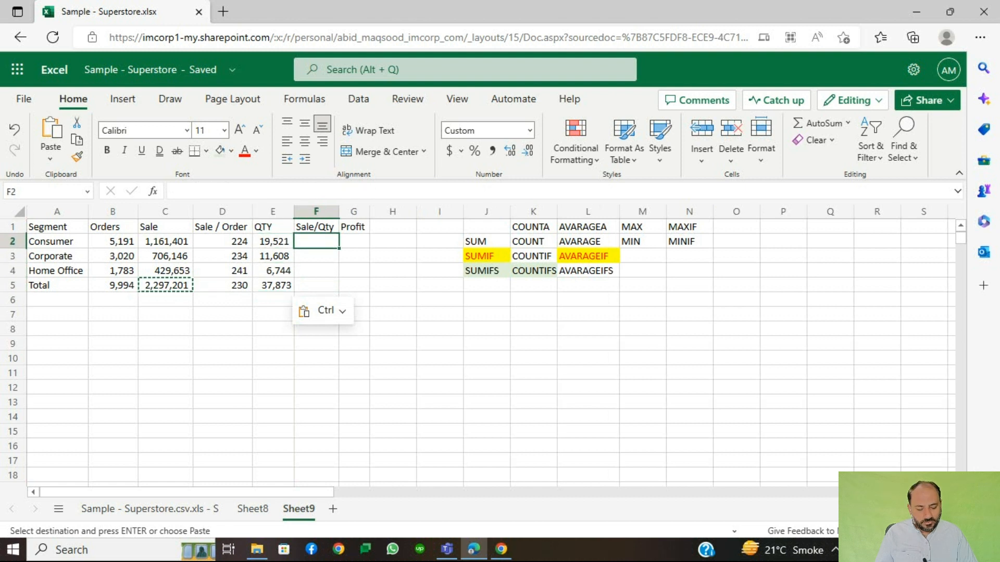
{"action": "type", "text": "="}
{"action": "key", "text": "Left"}
{"action": "key", "text": "Left"}
{"action": "key", "text": "Left"}
{"action": "type", "text": "/"}
{"action": "key", "text": "Left"}
{"action": "key", "text": "Return"}
Copy the Sale/Qty formula from F2 down through the Total row
{"action": "key", "text": "ctrl+d"}
{"action": "key", "text": "Down"}
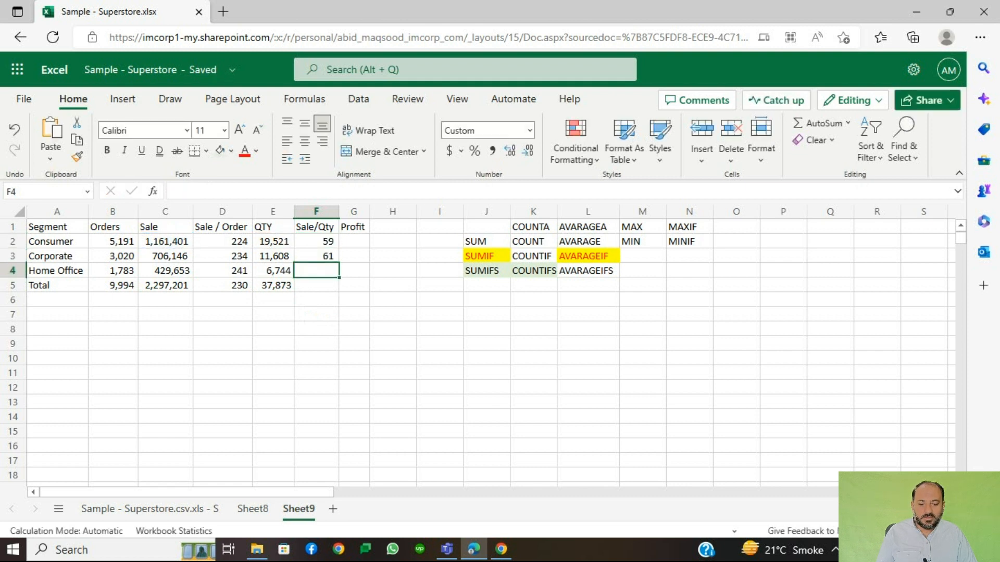
{"action": "key", "text": "ctrl+d"}
{"action": "key", "text": "Down"}
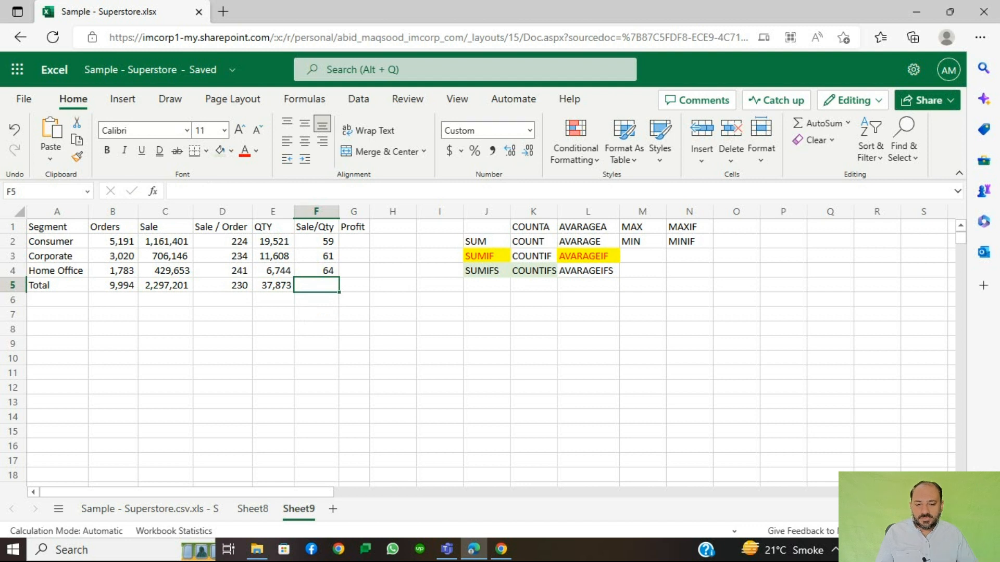
{"action": "key", "text": "ctrl+d"}
Build a SUMIFS formula in G2 summing Sheet8 column U where Sheet8 column H matches the segment in A2
{"action": "key", "text": "Up"}
{"action": "key", "text": "Up"}
{"action": "key", "text": "Up"}
{"action": "key", "text": "Right"}
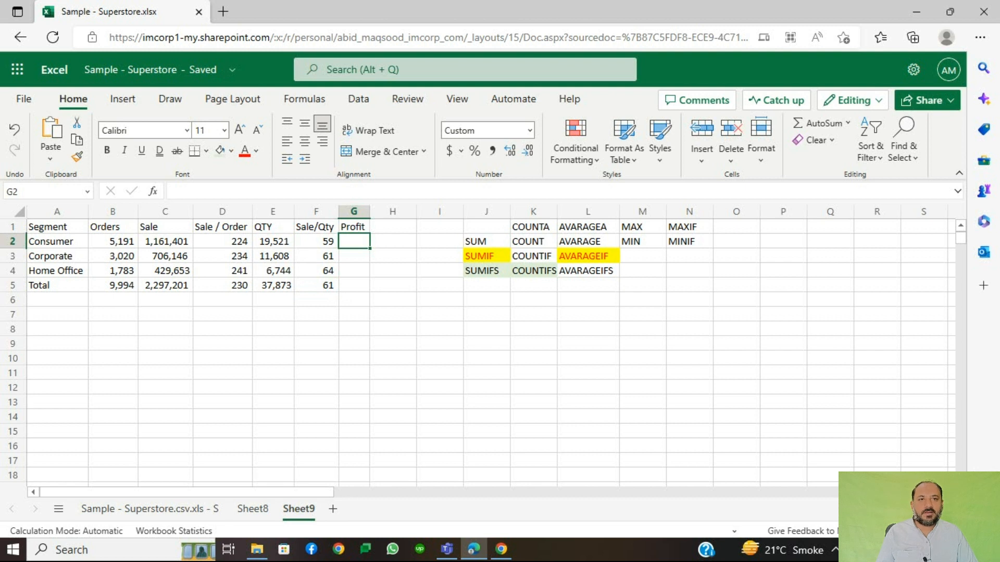
{"action": "type", "text": "=sumif"}
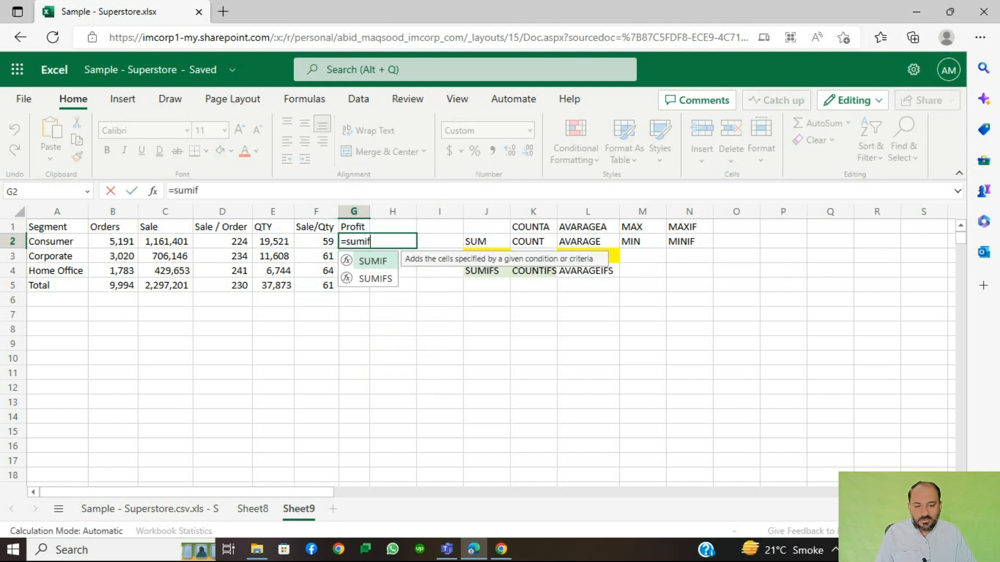
{"action": "key", "text": "Down"}
{"action": "key", "text": "Tab"}
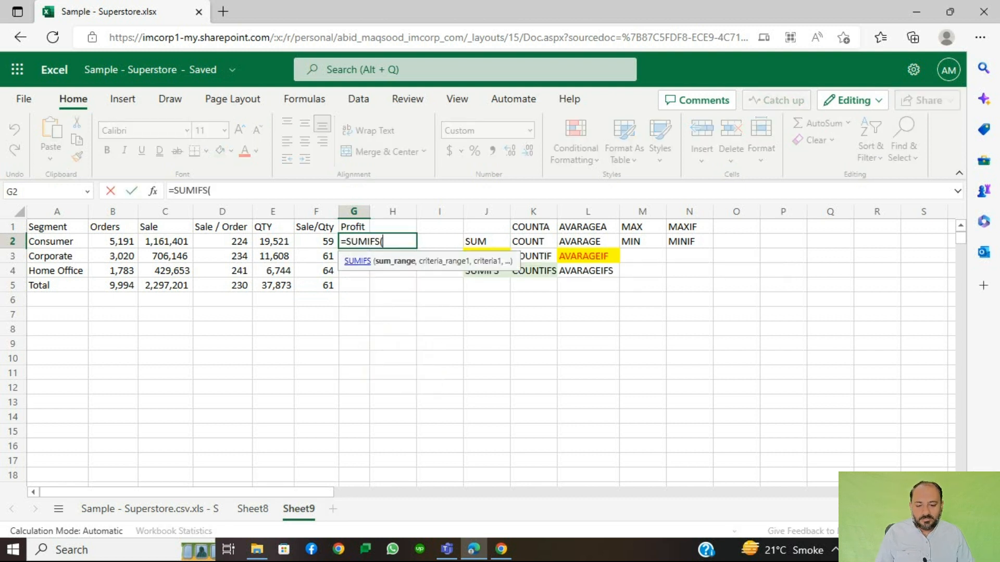
{"action": "left_click", "coordinate": [253, 509]}
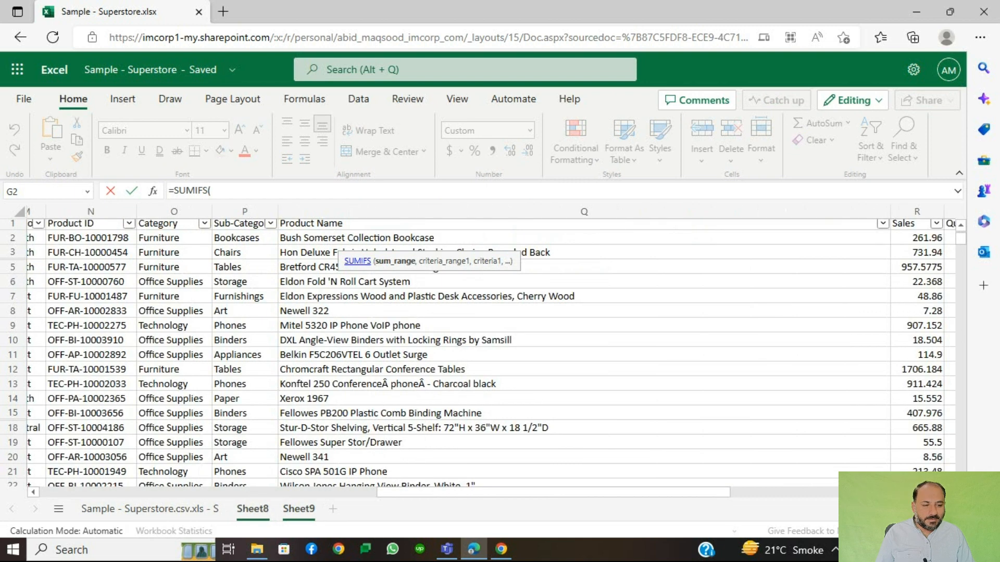
{"action": "scroll", "coordinate": [491, 354], "scroll_direction": "right", "scroll_amount": 4}
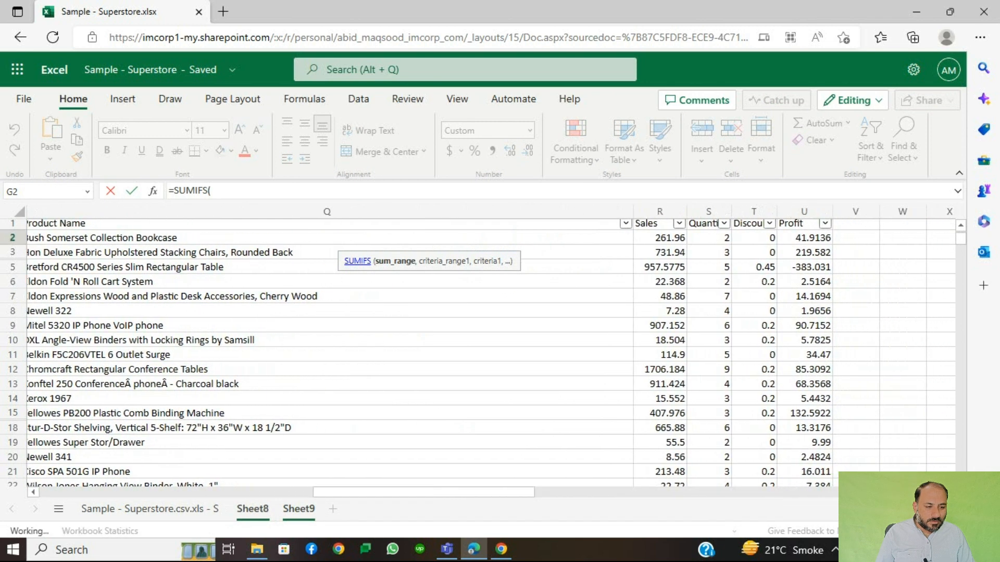
{"action": "left_click", "coordinate": [804, 212]}
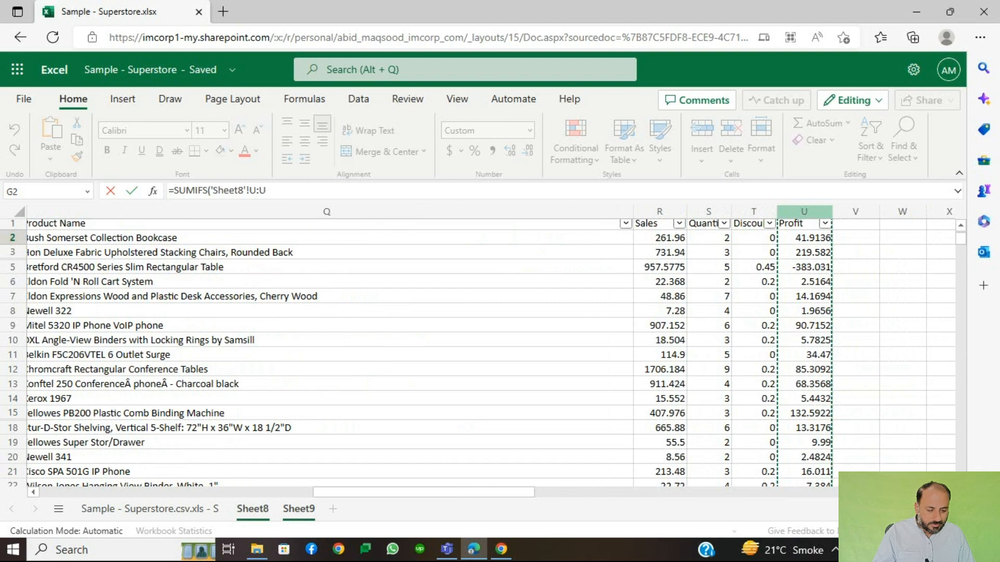
{"action": "type", "text": ","}
{"action": "scroll", "coordinate": [491, 354], "scroll_direction": "left", "scroll_amount": 4}
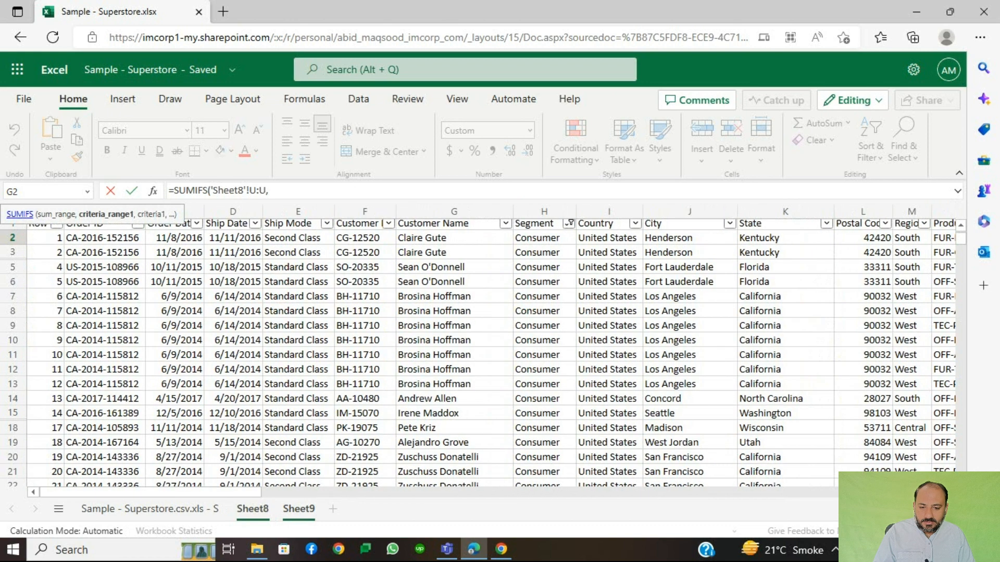
{"action": "left_click", "coordinate": [544, 211]}
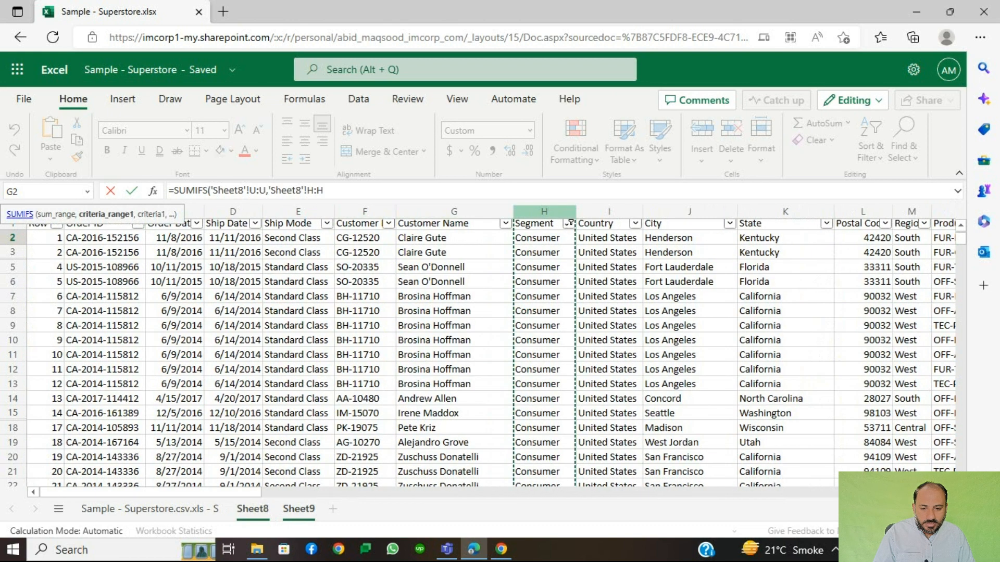
{"action": "type", "text": ","}
{"action": "left_click", "coordinate": [298, 508]}
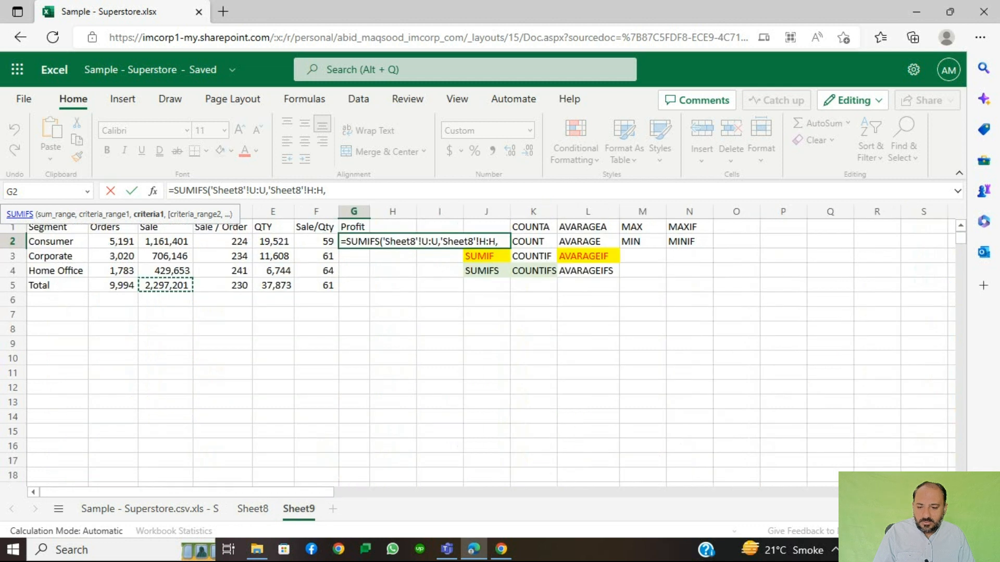
{"action": "left_click", "coordinate": [58, 242]}
Lock the Profit formula's references as $U:$U, $H:$H and $A2, and enter the formula in G2
{"action": "key", "text": "F4"}
{"action": "key", "text": "F4"}
{"action": "key", "text": "F4"}
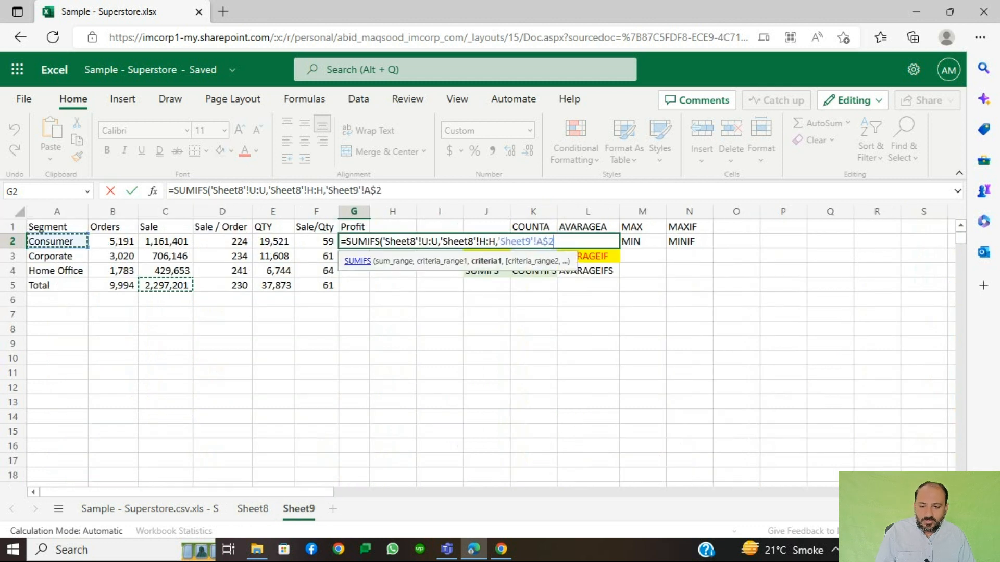
{"action": "left_click", "coordinate": [316, 191]}
{"action": "key", "text": "F4"}
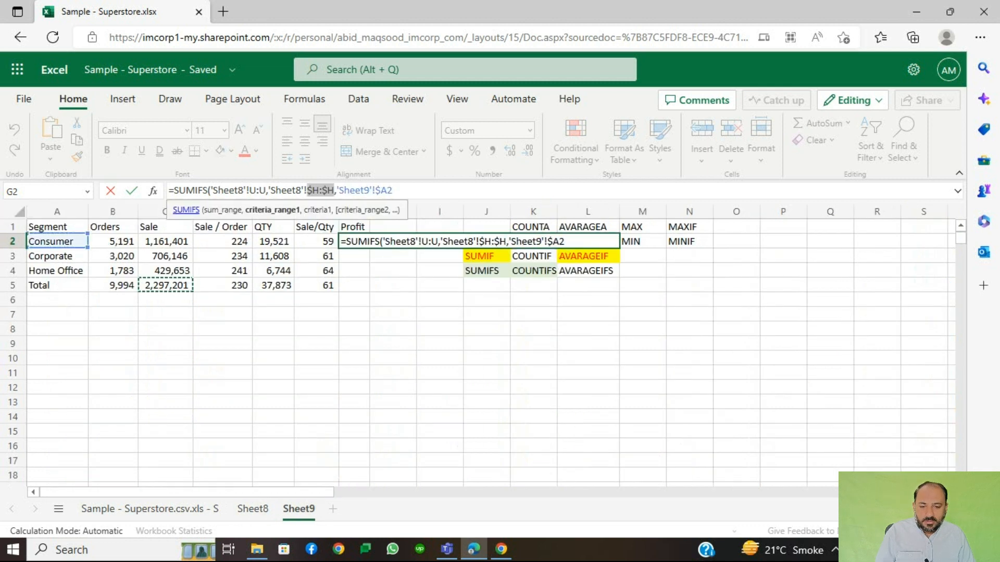
{"action": "left_click", "coordinate": [259, 191]}
{"action": "key", "text": "F4"}
{"action": "key", "text": "Return"}
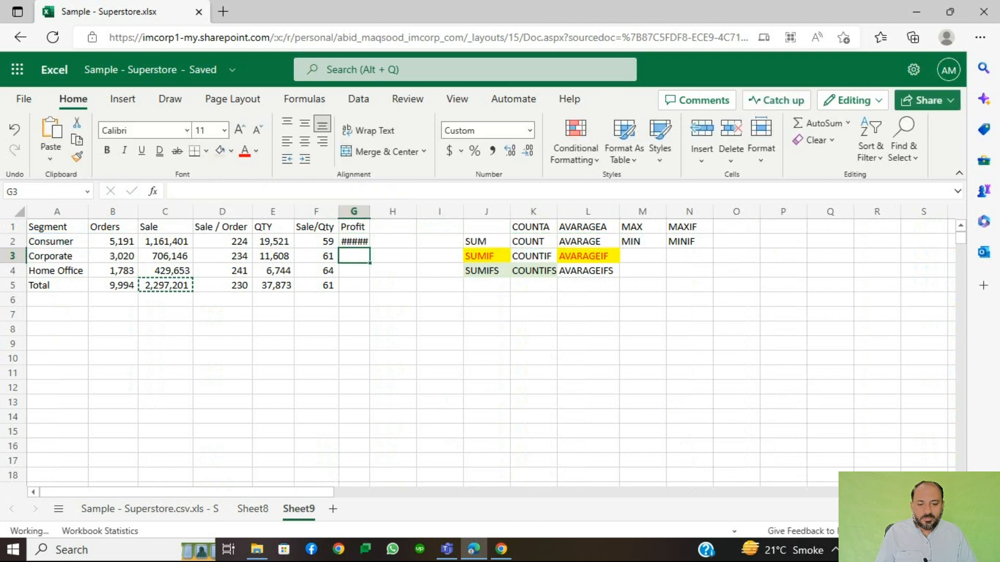
Copy the Profit SUMIFS formula from G2 down through the Total row and fit column G's width to its content
{"action": "key", "text": "ctrl+d"}
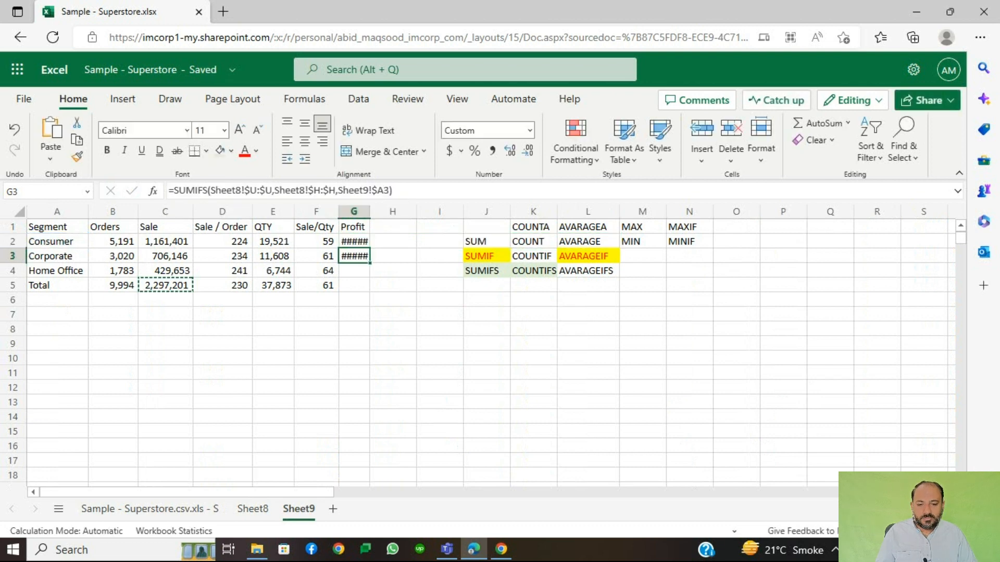
{"action": "key", "text": "Down"}
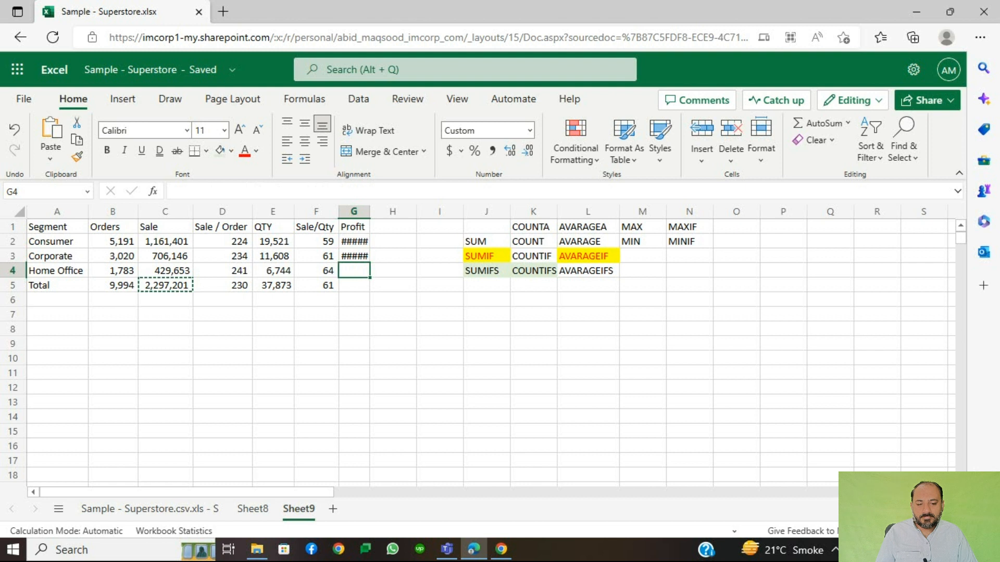
{"action": "key", "text": "ctrl+d"}
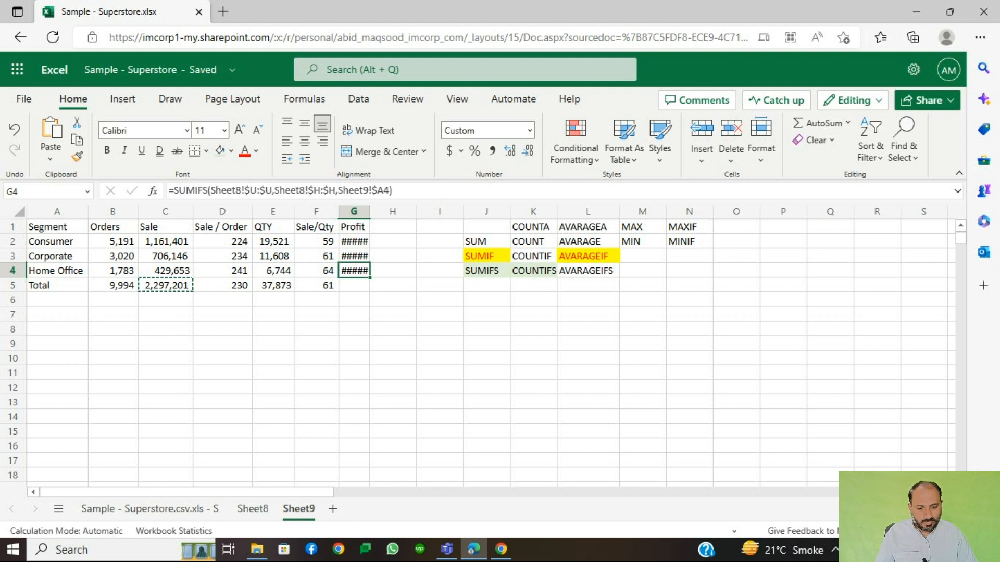
{"action": "key", "text": "Down"}
{"action": "key", "text": "ctrl+d"}
{"action": "key", "text": "Down"}
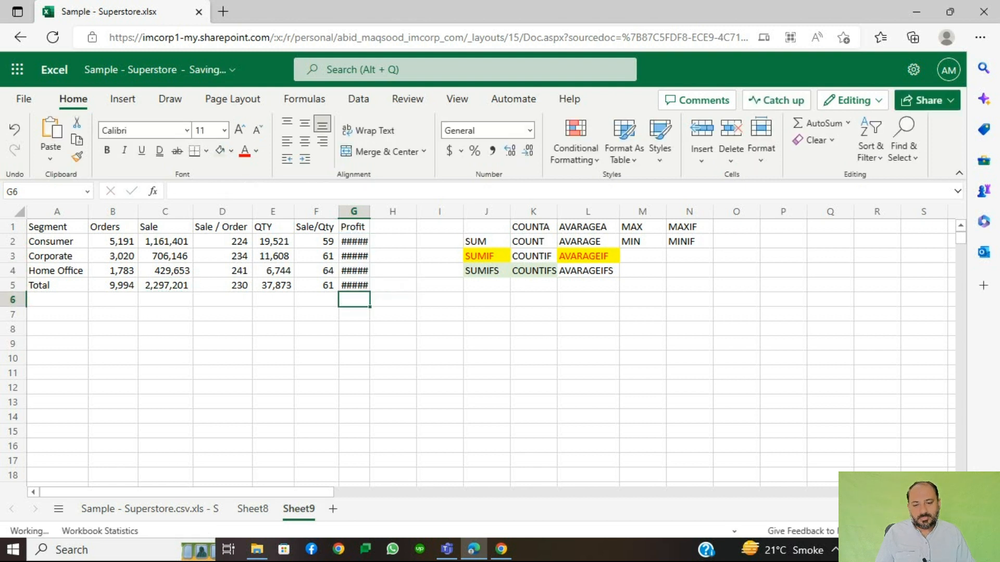
{"action": "double_click", "coordinate": [370, 211]}
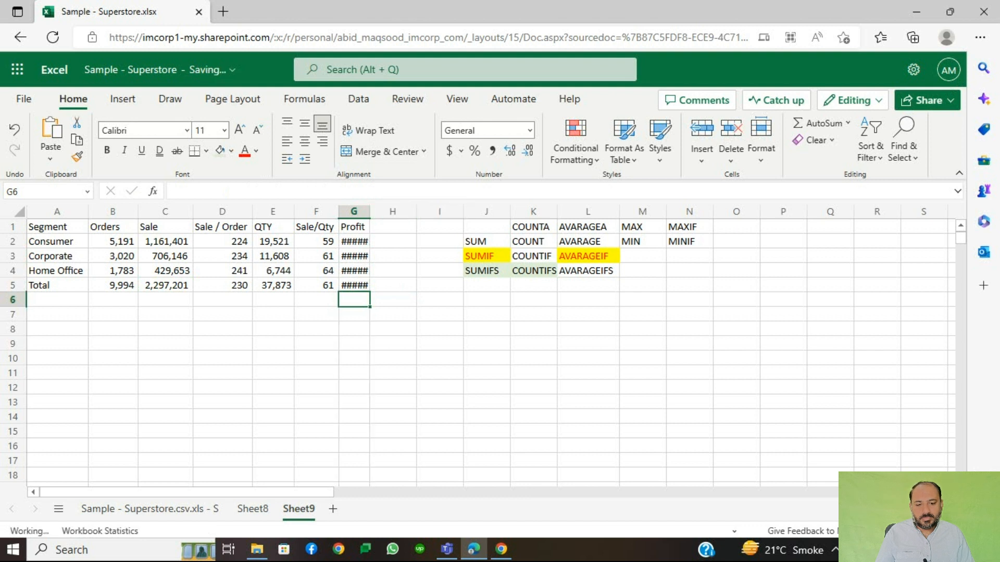
Enter the header Profit % in cell H1, beside the Profit column
{"action": "left_click", "coordinate": [408, 227]}
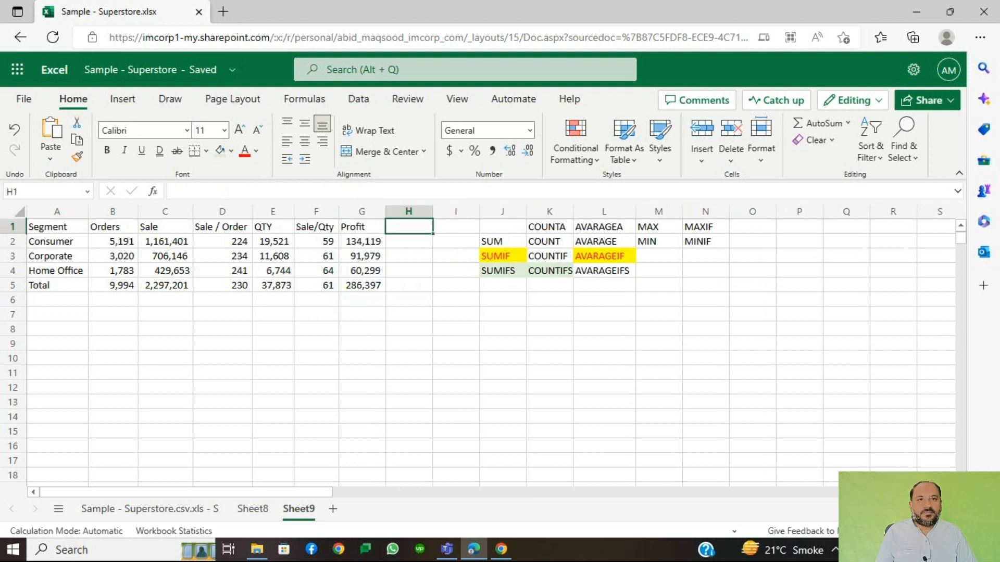
{"action": "type", "text": "Pro"}
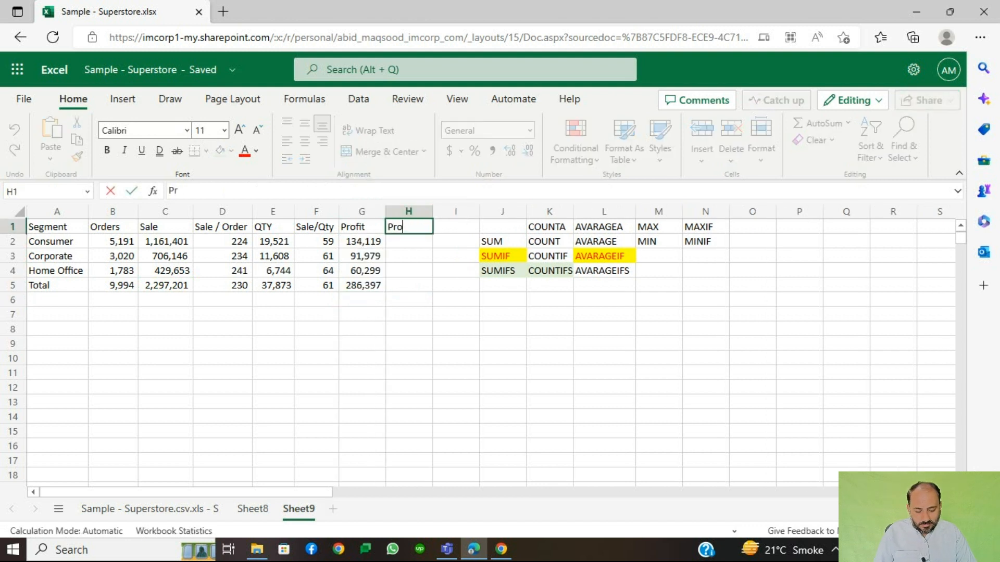
{"action": "type", "text": "fit %"}
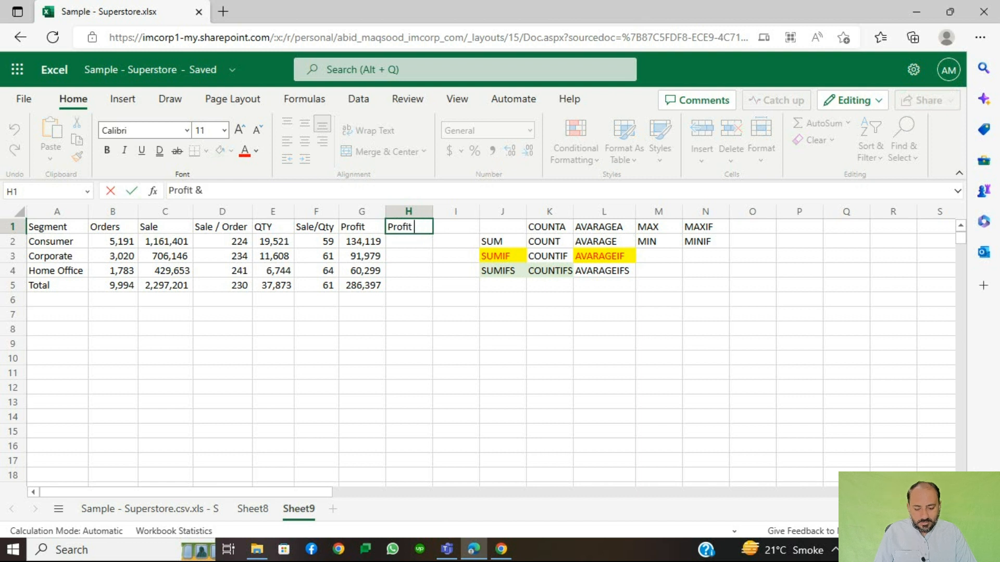
{"action": "key", "text": "Return"}
Enter the formula =G2/C2 in H2 to divide the Consumer segment's profit by its sales
{"action": "type", "text": "="}
{"action": "key", "text": "Left"}
{"action": "key", "text": "Left"}
{"action": "key", "text": "Left"}
{"action": "key", "text": "Left"}
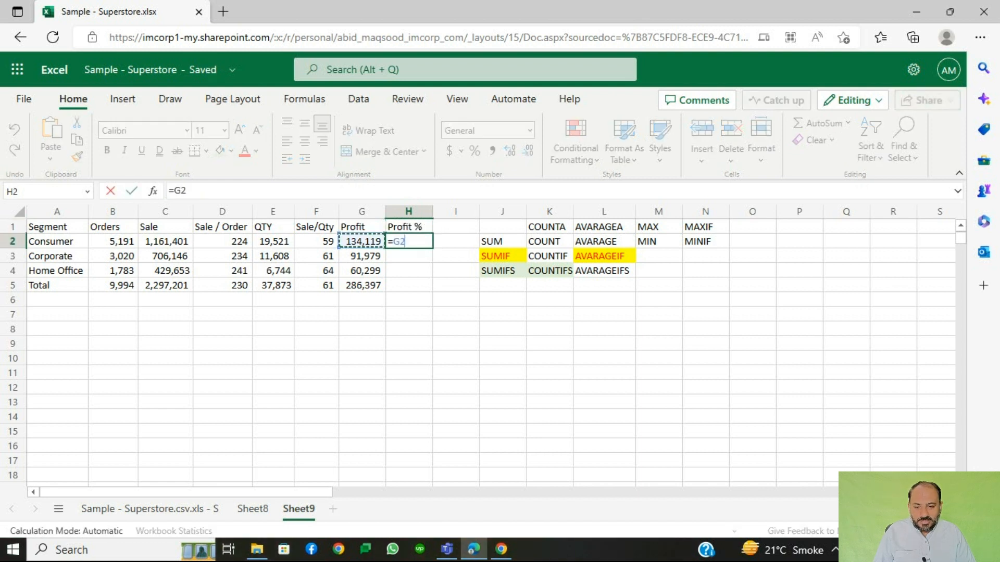
{"action": "key", "text": "Right"}
{"action": "key", "text": "Right"}
{"action": "key", "text": "Right"}
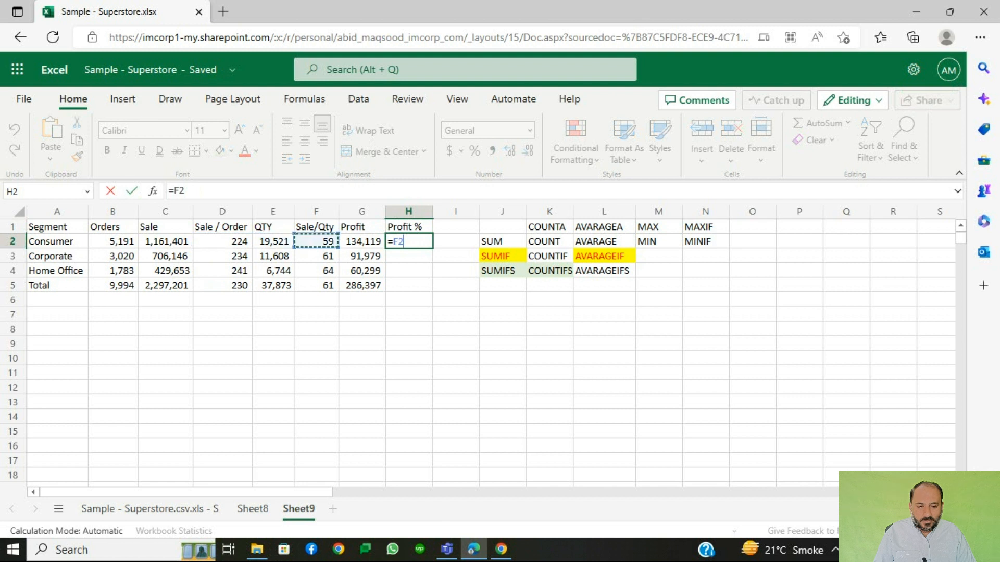
{"action": "type", "text": "/"}
{"action": "key", "text": "Left"}
{"action": "key", "text": "Left"}
{"action": "key", "text": "Left"}
{"action": "key", "text": "Left"}
{"action": "key", "text": "Left"}
{"action": "key", "text": "Return"}
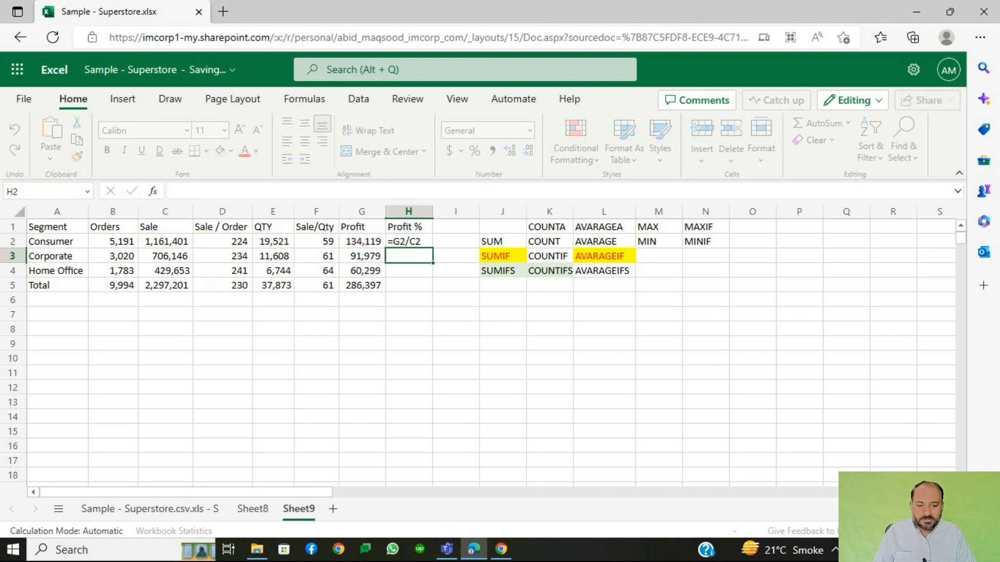
Copy the Profit % formula from H2 down through the Total row in H5
{"action": "key", "text": "ctrl+d"}
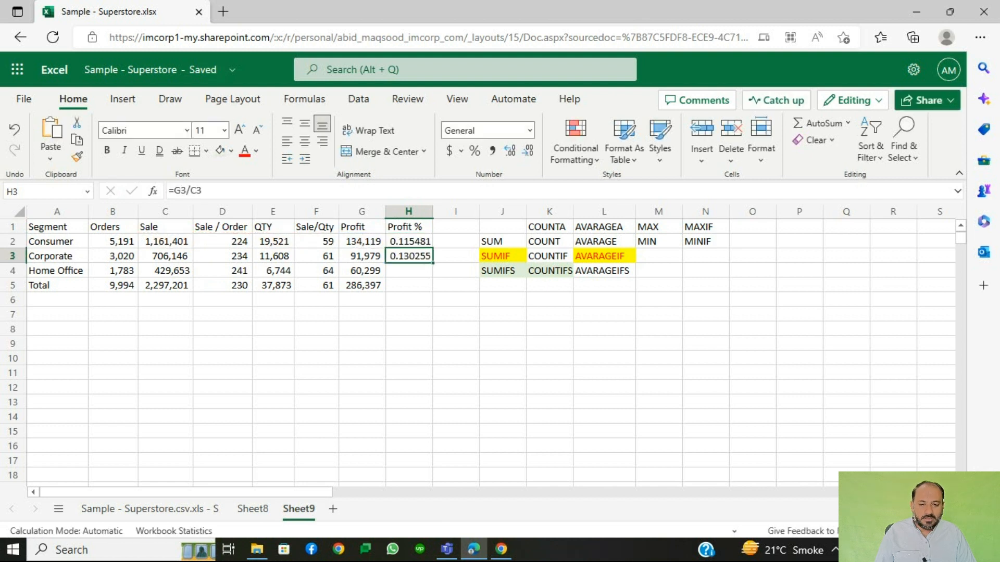
{"action": "key", "text": "Down"}
{"action": "key", "text": "ctrl+d"}
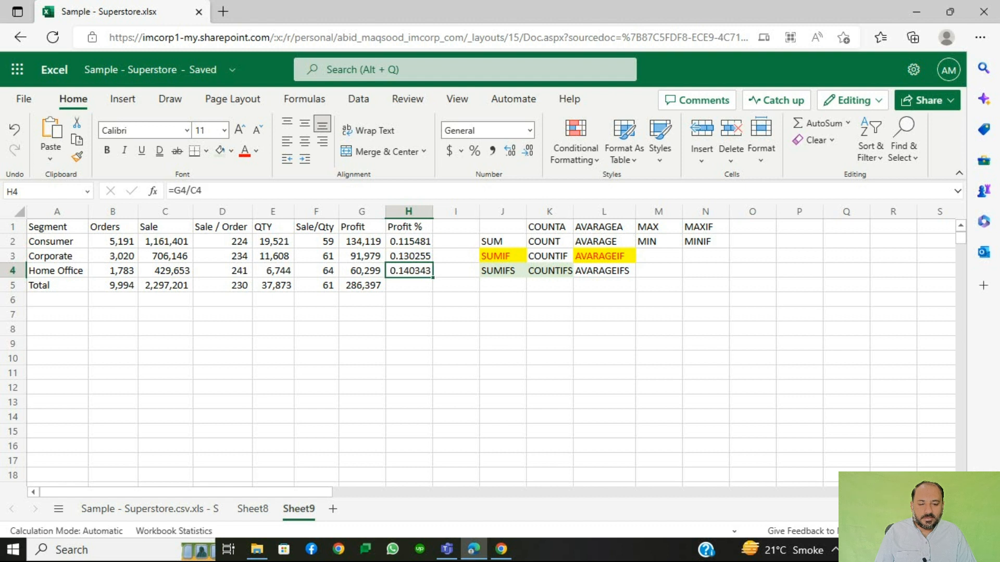
{"action": "key", "text": "Down"}
{"action": "key", "text": "ctrl+d"}
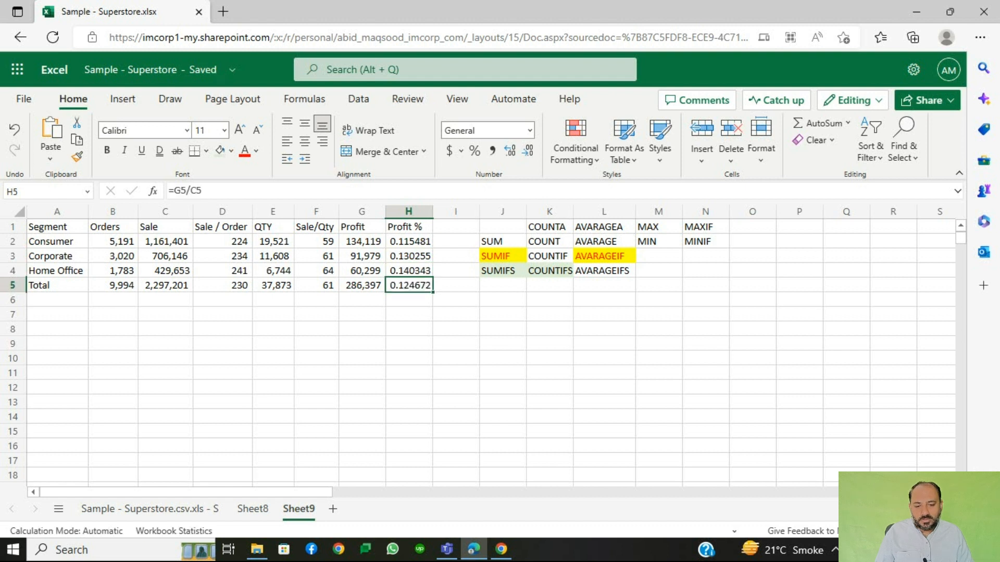
Format the Profit % values in H2:H5 as percentages with one decimal place
{"action": "key", "text": "Up"}
{"action": "key", "text": "Up"}
{"action": "key", "text": "Up"}
{"action": "key", "text": "shift+Down"}
{"action": "key", "text": "shift+Down"}
{"action": "key", "text": "shift+Down"}
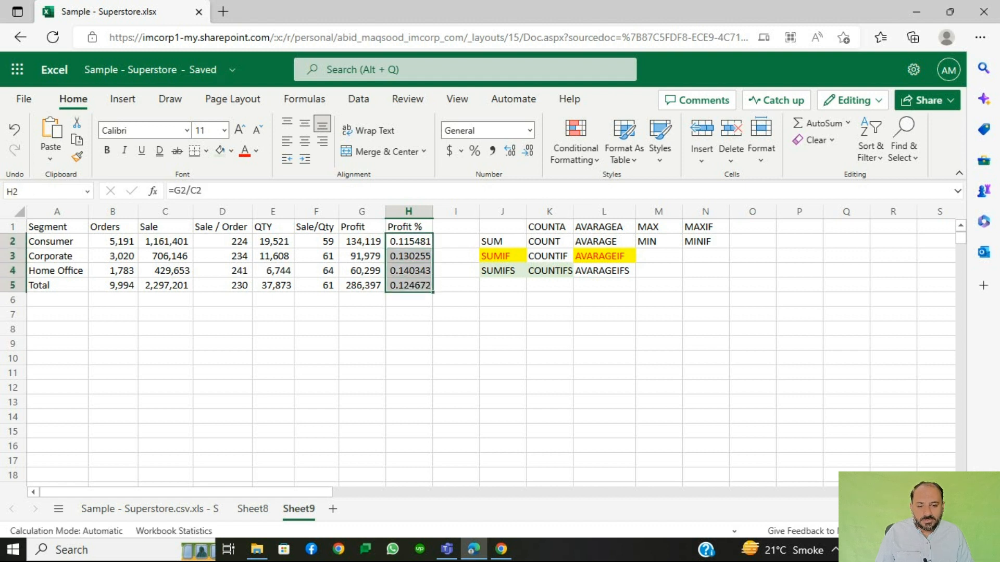
{"action": "key", "text": "ctrl+shift+5"}
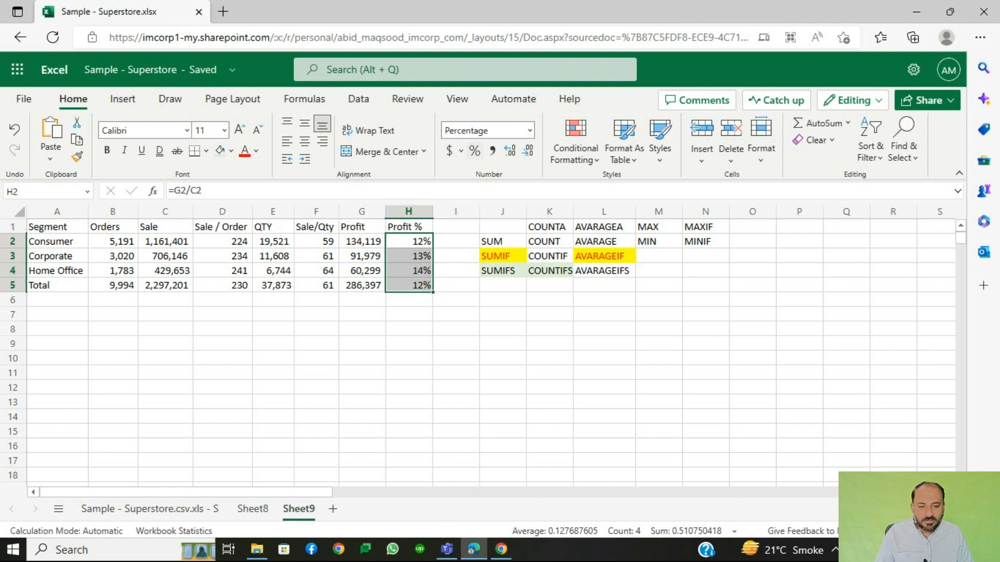
{"action": "left_click", "coordinate": [510, 151]}
{"action": "left_click", "coordinate": [317, 314]}
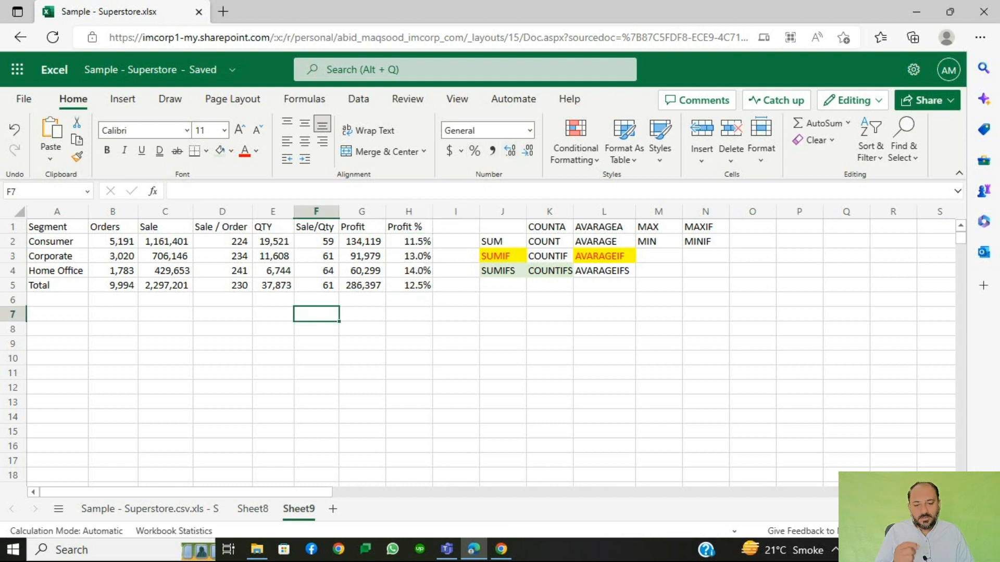
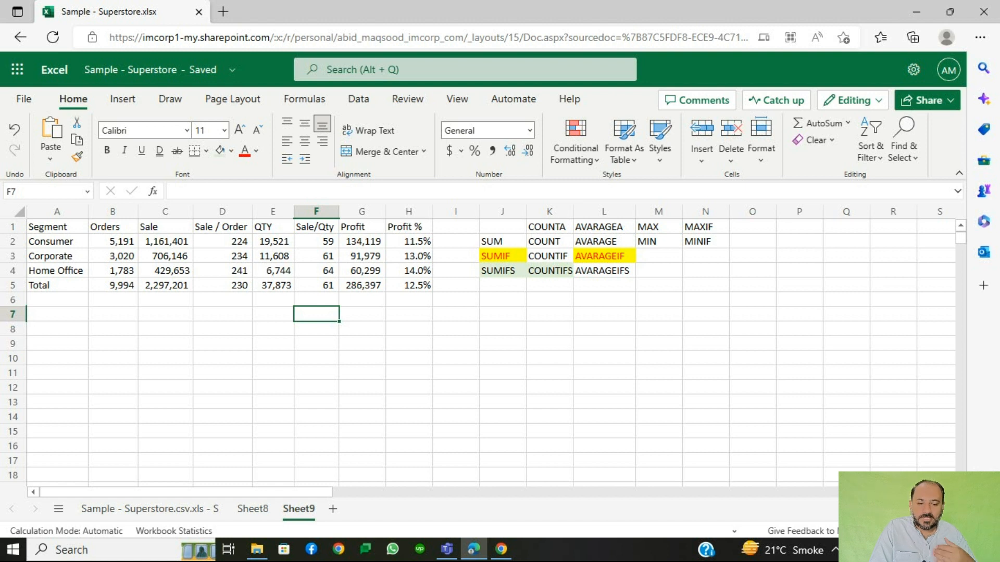
Insert six blank columns at I:N, between the segment table and the list of function names
{"action": "left_click_drag", "start_coordinate": [456, 211], "coordinate": [704, 211]}
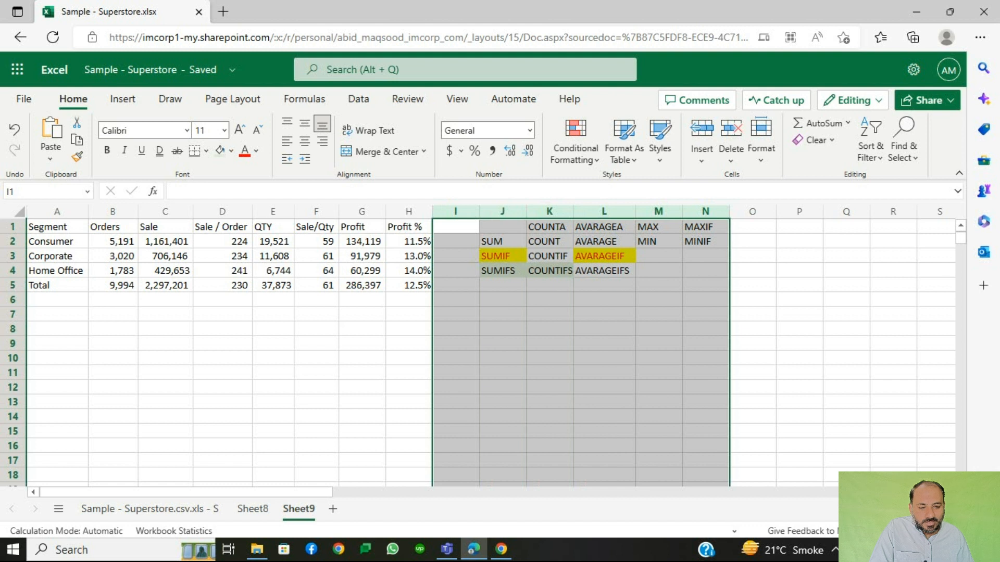
{"action": "right_click", "coordinate": [655, 283]}
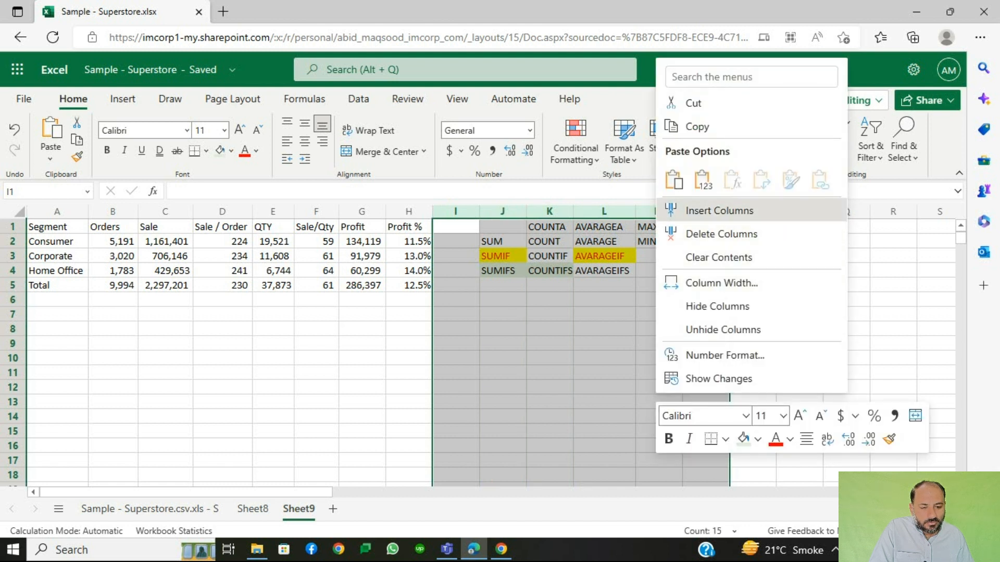
{"action": "left_click", "coordinate": [719, 210]}
{"action": "left_click", "coordinate": [503, 270]}
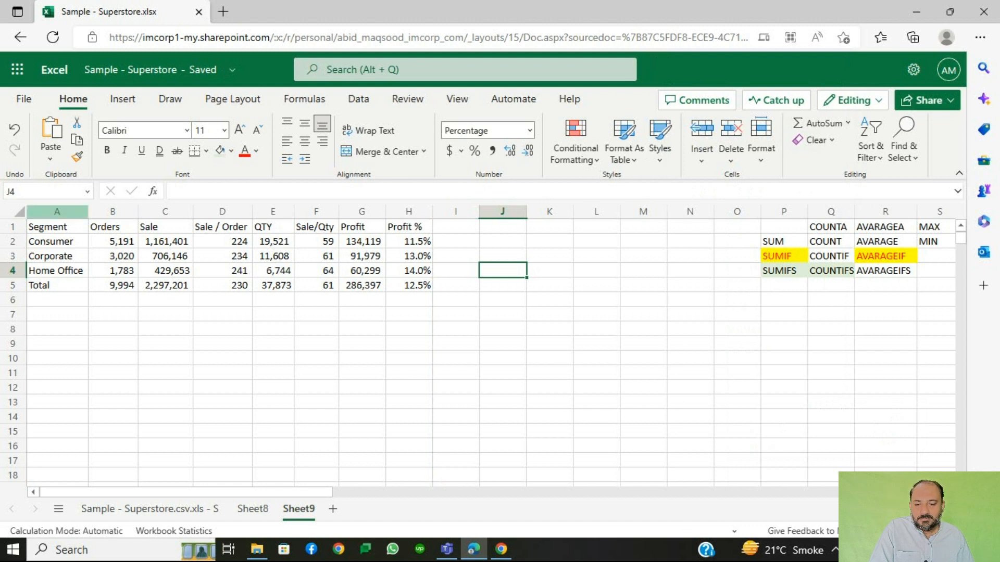
Center the header row A1:H1 horizontally and vertically and give it a dark blue fill with white text
{"action": "left_click_drag", "start_coordinate": [57, 227], "coordinate": [409, 227]}
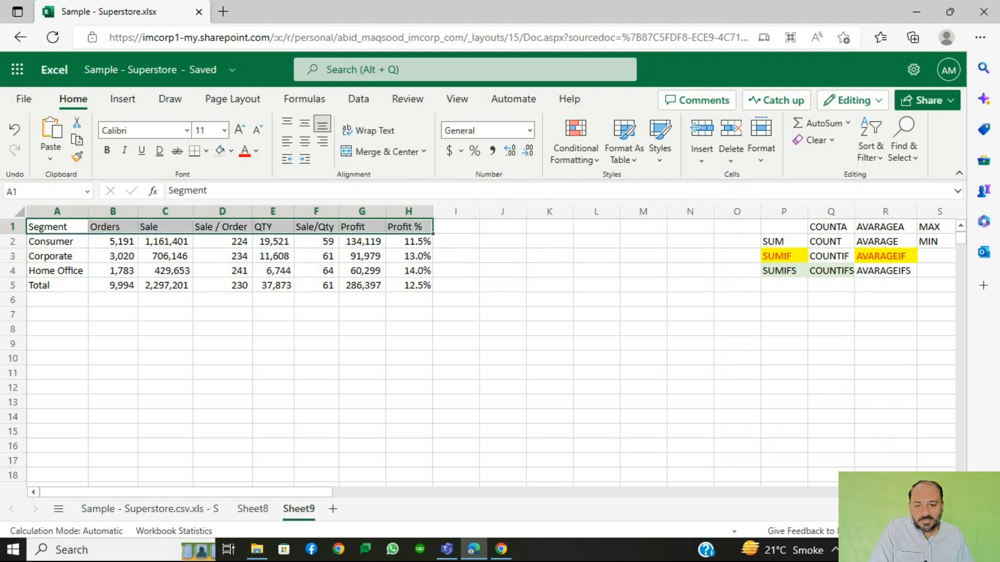
{"action": "left_click", "coordinate": [304, 124]}
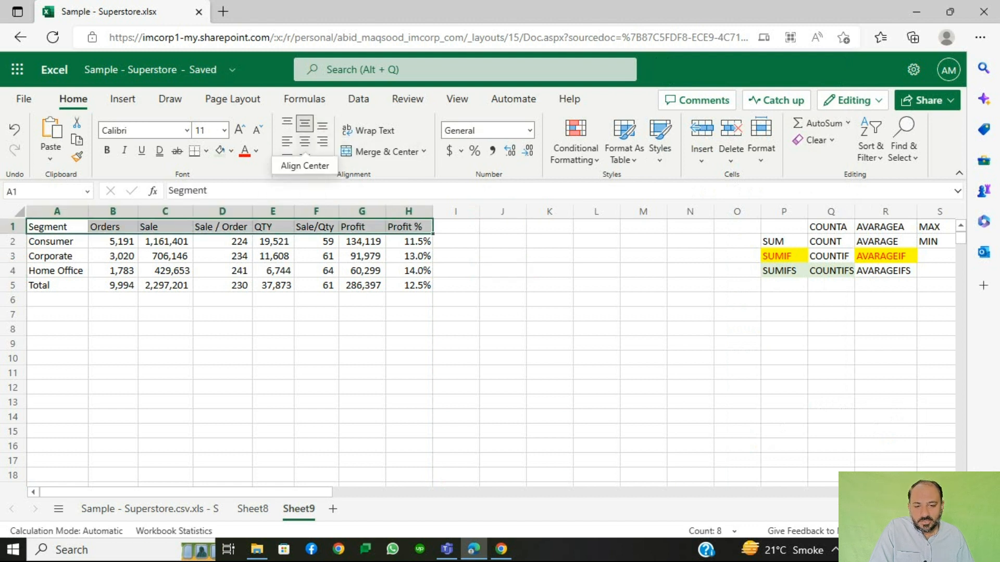
{"action": "left_click", "coordinate": [304, 141]}
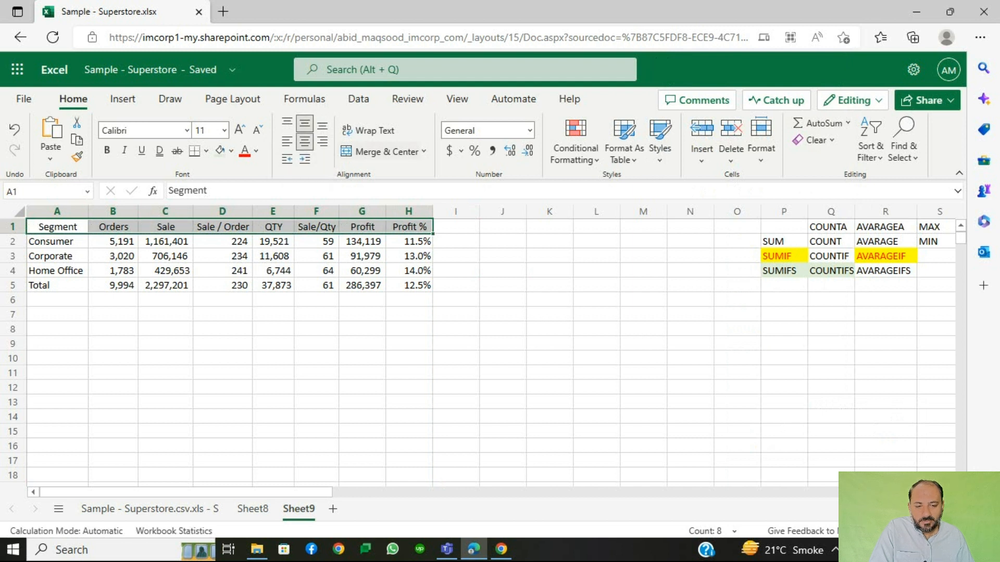
{"action": "left_click", "coordinate": [231, 151]}
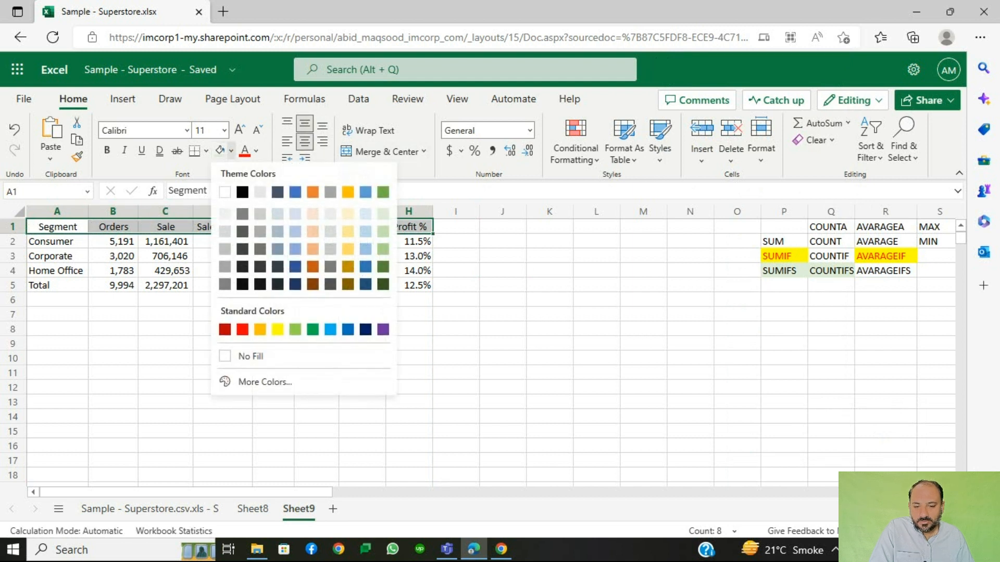
{"action": "left_click", "coordinate": [295, 284]}
{"action": "left_click", "coordinate": [256, 151]}
{"action": "left_click", "coordinate": [249, 218]}
Fill the Total row A5:H5 with the lightest blue theme color
{"action": "left_click_drag", "start_coordinate": [52, 285], "coordinate": [416, 285]}
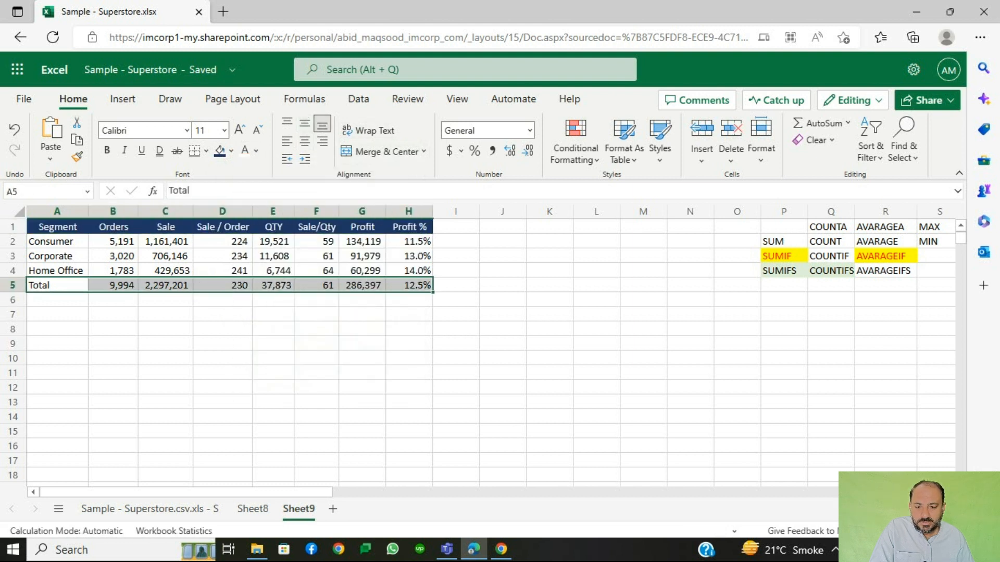
{"action": "left_click", "coordinate": [231, 151]}
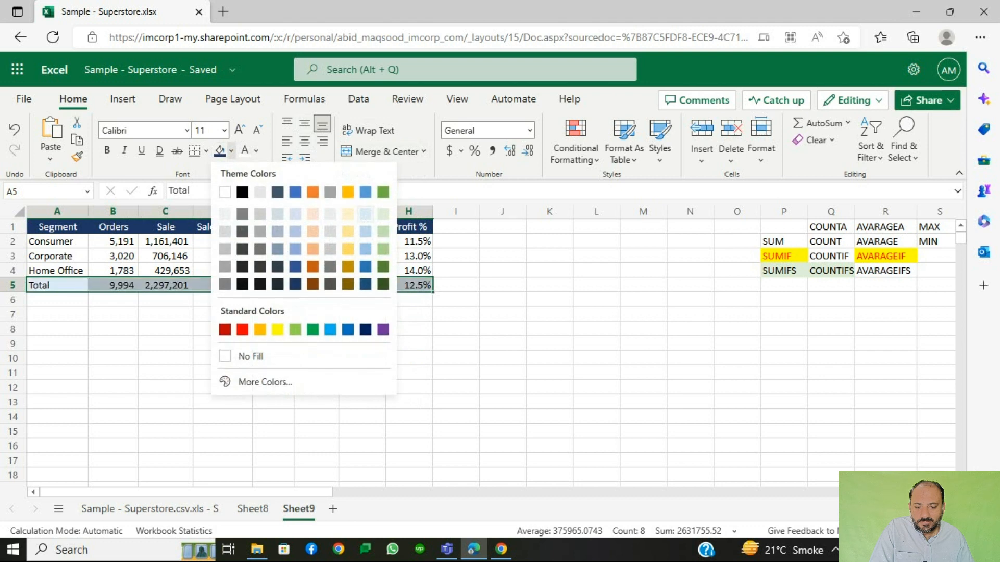
{"action": "left_click", "coordinate": [365, 214]}
Apply all borders to the segment summary table A1:H5
{"action": "left_click_drag", "start_coordinate": [57, 227], "coordinate": [413, 286]}
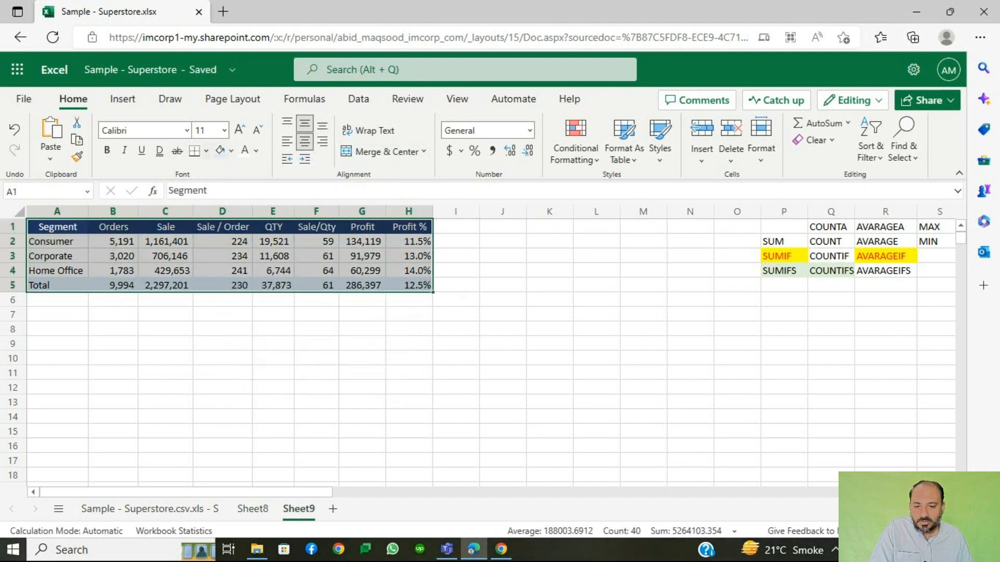
{"action": "left_click", "coordinate": [205, 151]}
{"action": "left_click", "coordinate": [204, 207]}
{"action": "left_click", "coordinate": [409, 329]}
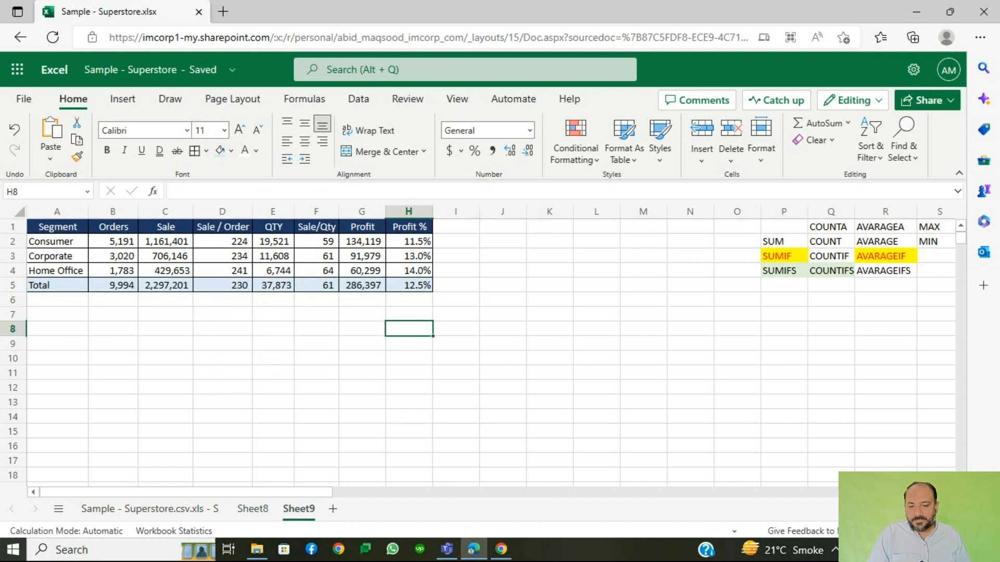
{"action": "right_click", "coordinate": [57, 226]}
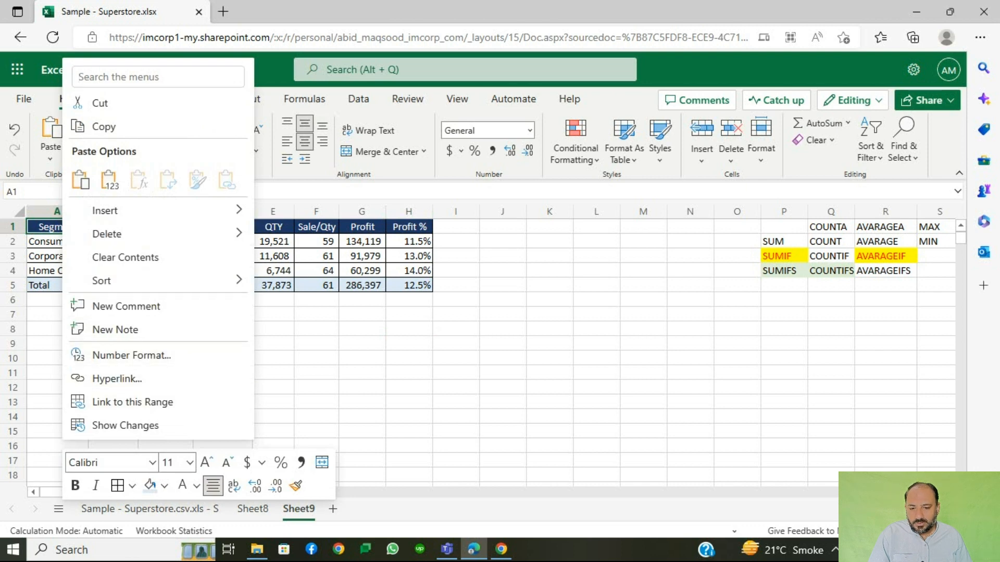
{"action": "key", "text": "Escape"}
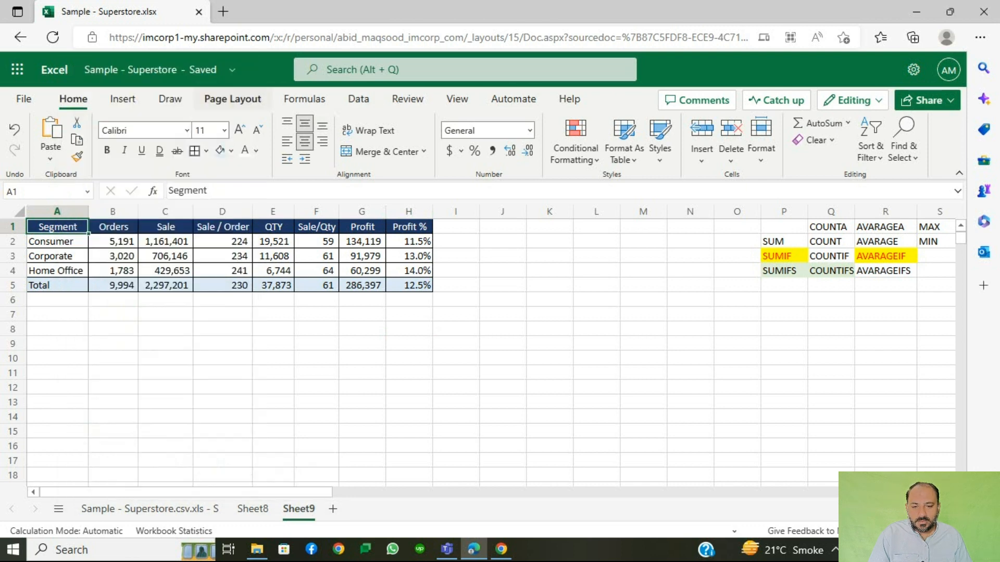
{"action": "left_click", "coordinate": [232, 150]}
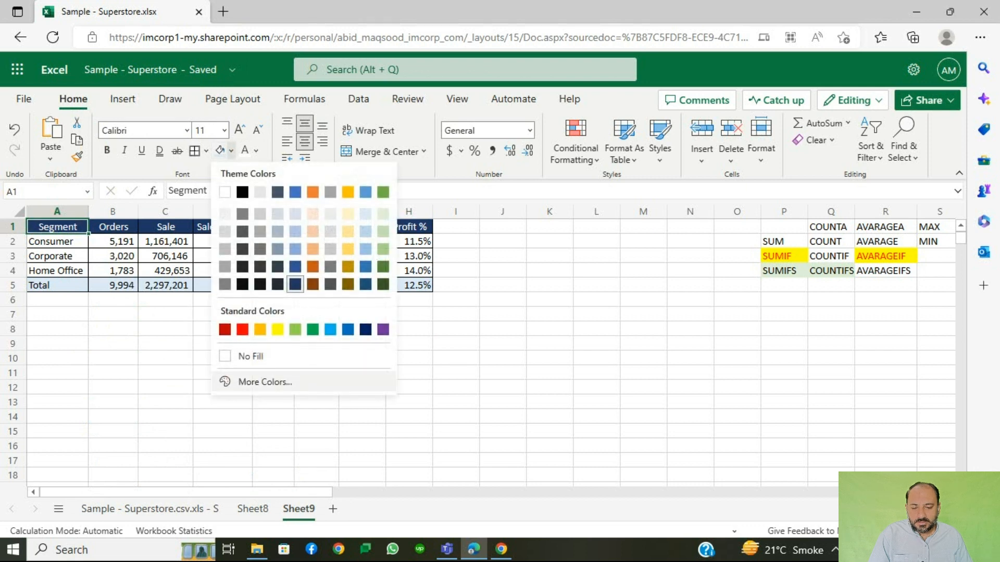
{"action": "left_click", "coordinate": [265, 382]}
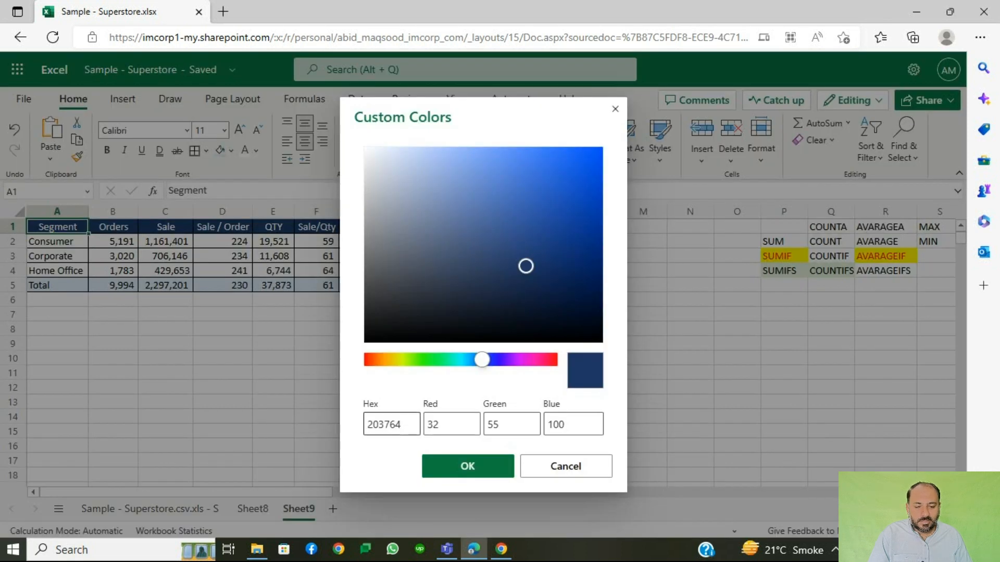
{"action": "double_click", "coordinate": [395, 424]}
{"action": "left_click", "coordinate": [566, 466]}
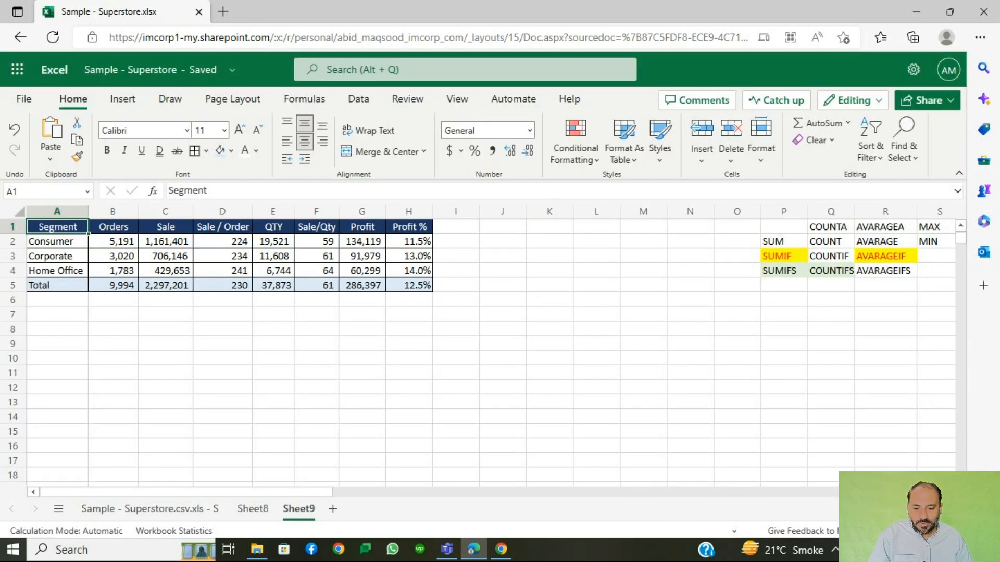
Make the header row A1:H1 and the Total row A5:H5 bold
{"action": "left_click_drag", "start_coordinate": [57, 227], "coordinate": [408, 228]}
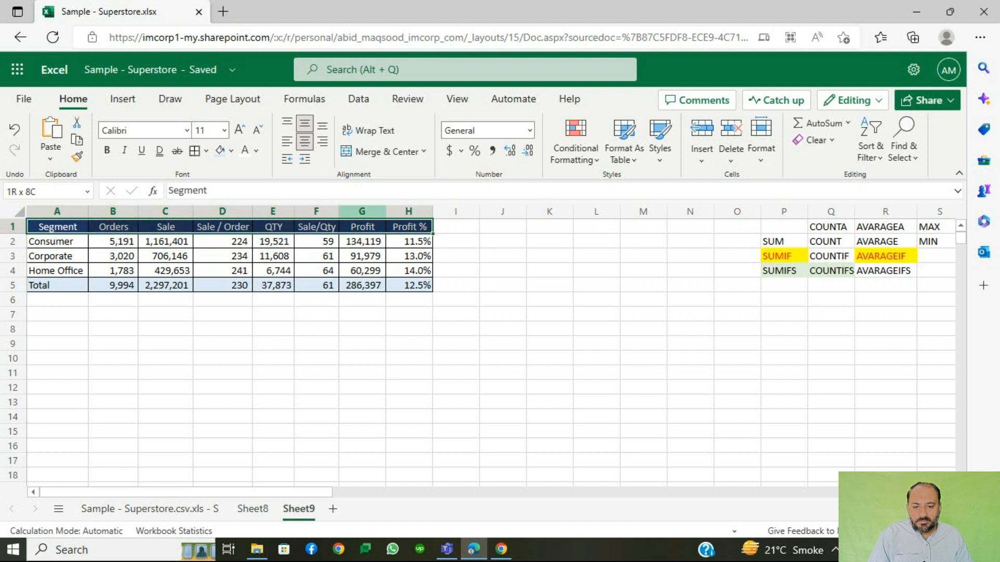
{"action": "key", "text": "ctrl+b"}
{"action": "left_click_drag", "start_coordinate": [58, 286], "coordinate": [409, 287]}
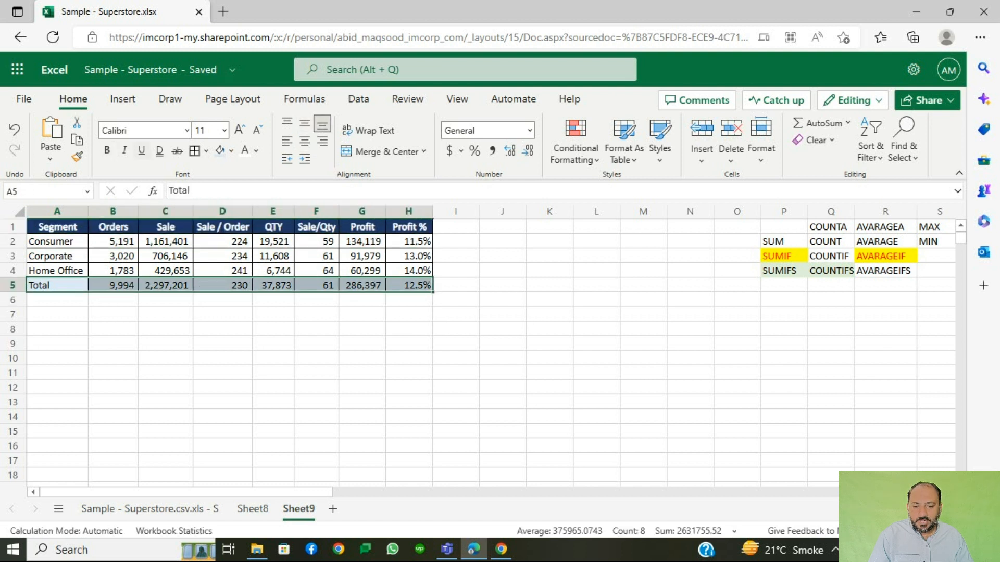
{"action": "key", "text": "ctrl+b"}
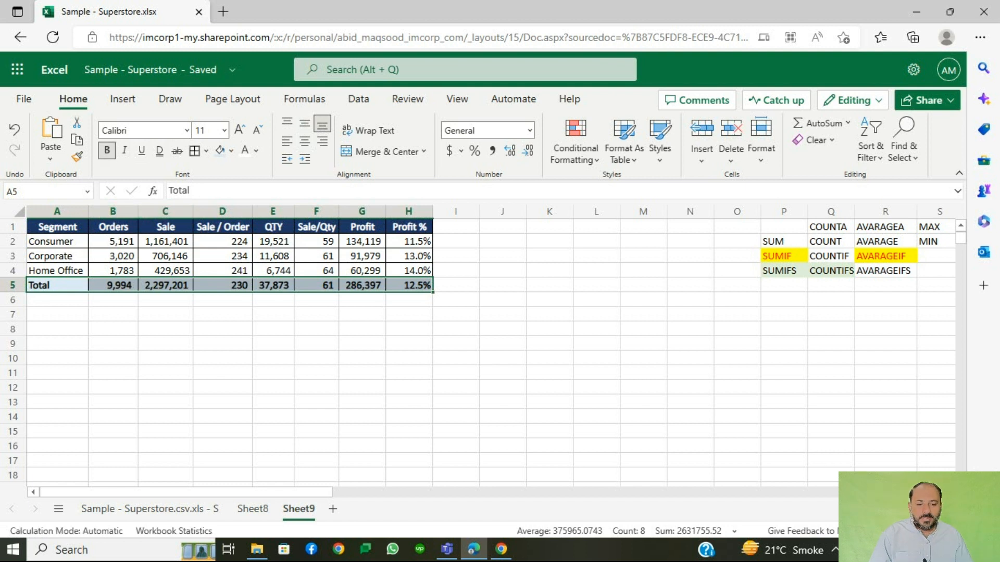
{"action": "left_click", "coordinate": [456, 242]}
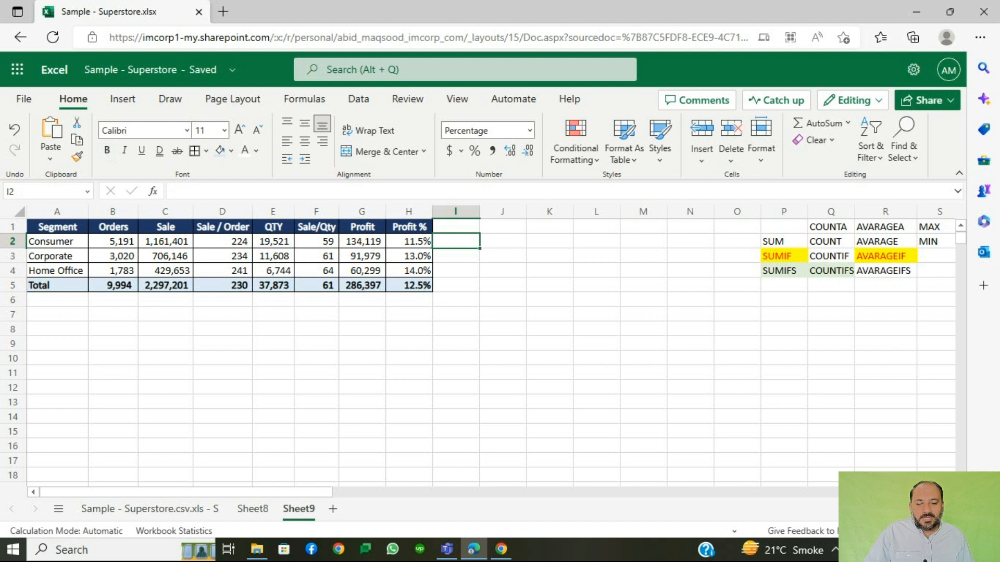
In J2 of Sheet9, enter a COUNT formula over the whole Sales column R of Sheet8
{"action": "left_click", "coordinate": [502, 242]}
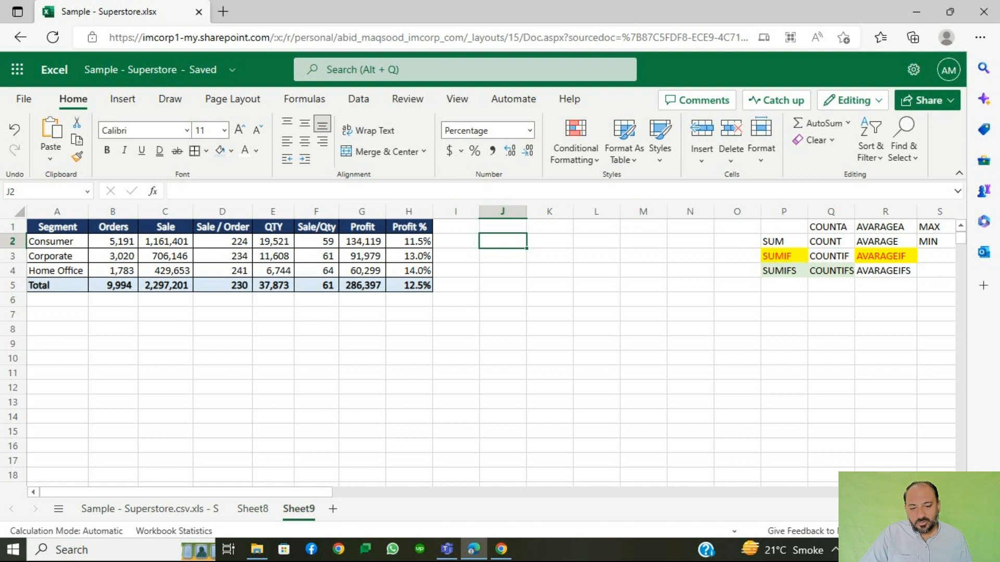
{"action": "type", "text": "=cou"}
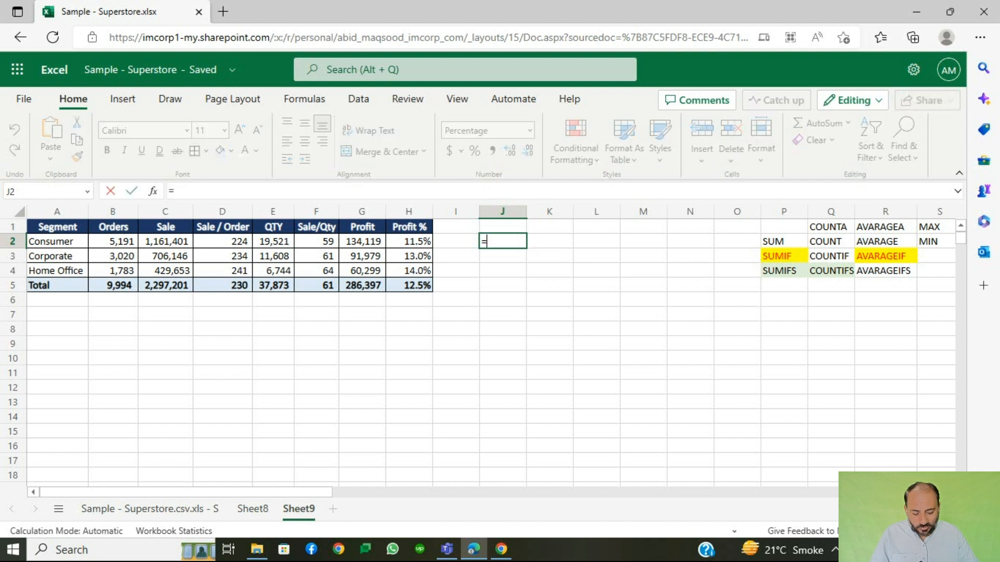
{"action": "key", "text": "Down"}
{"action": "key", "text": "Up"}
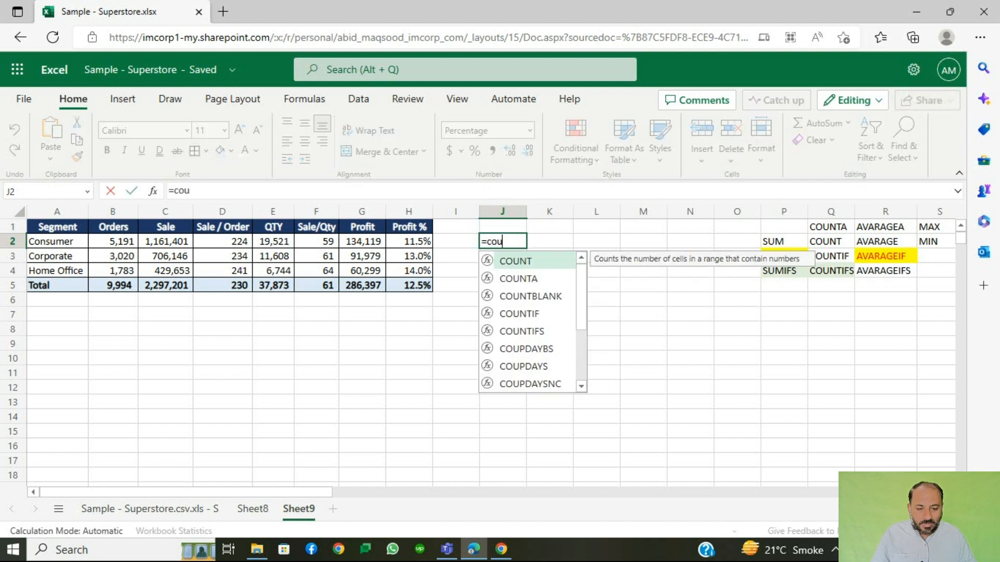
{"action": "key", "text": "Tab"}
{"action": "left_click", "coordinate": [252, 508]}
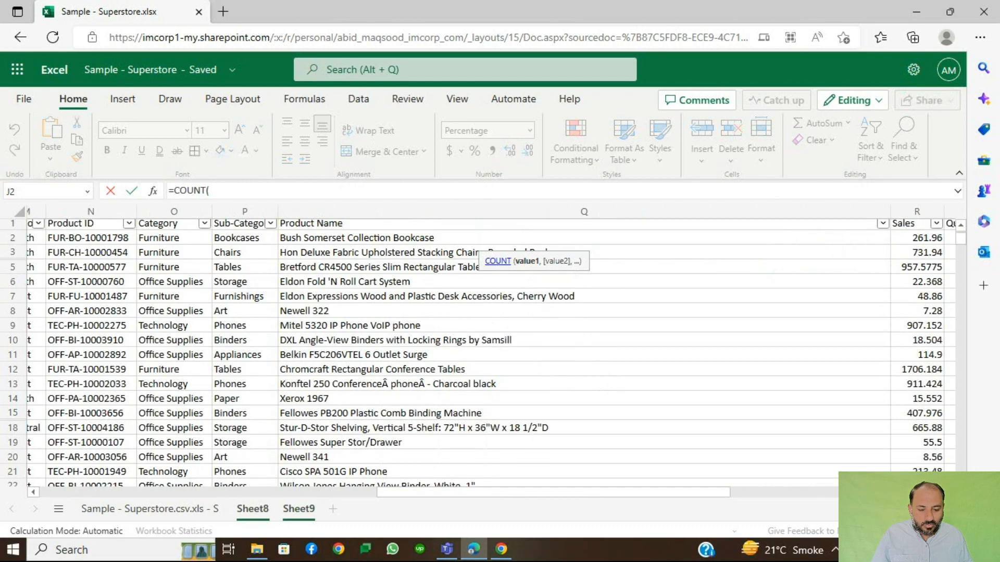
{"action": "scroll", "coordinate": [489, 354], "scroll_direction": "right", "scroll_amount": 6}
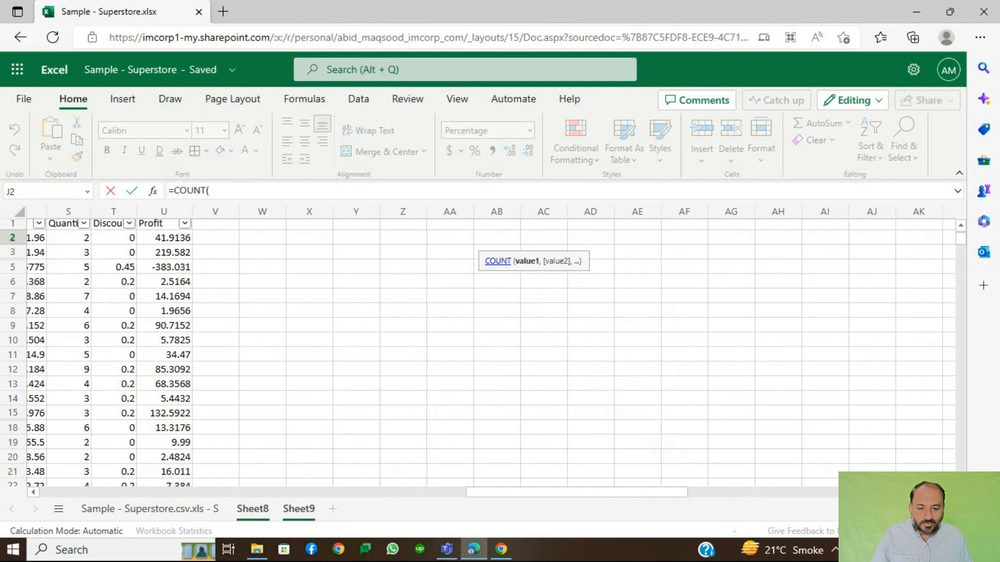
{"action": "left_click", "coordinate": [347, 212]}
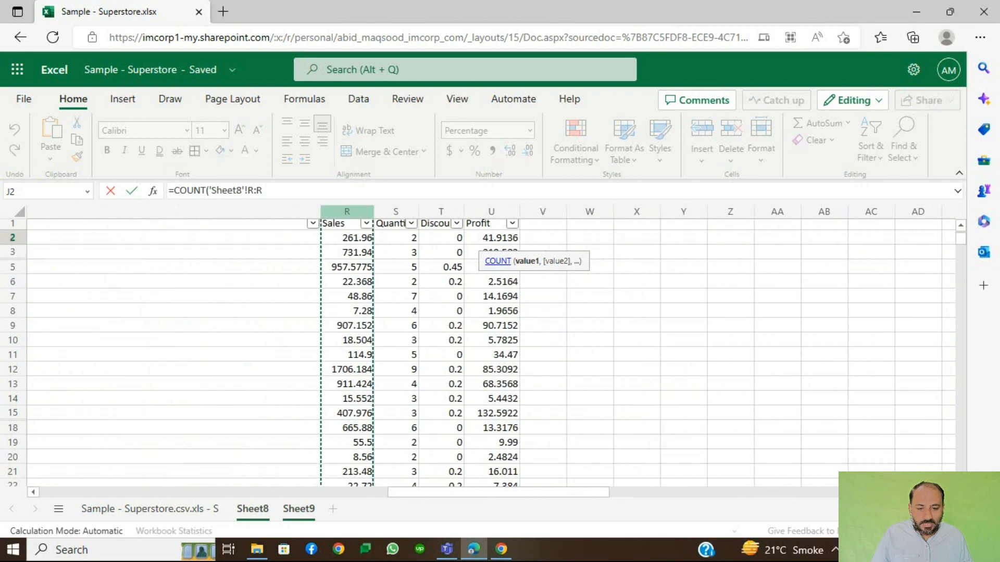
{"action": "type", "text": ")"}
{"action": "key", "text": "Return"}
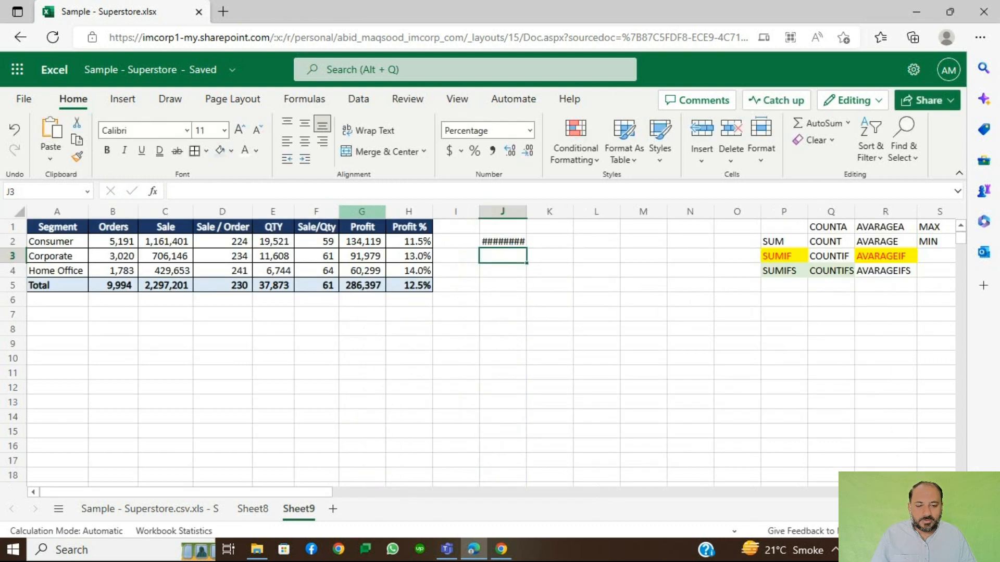
Autofit the width of column J and format J2 in comma style with no decimals
{"action": "key", "text": "Up"}
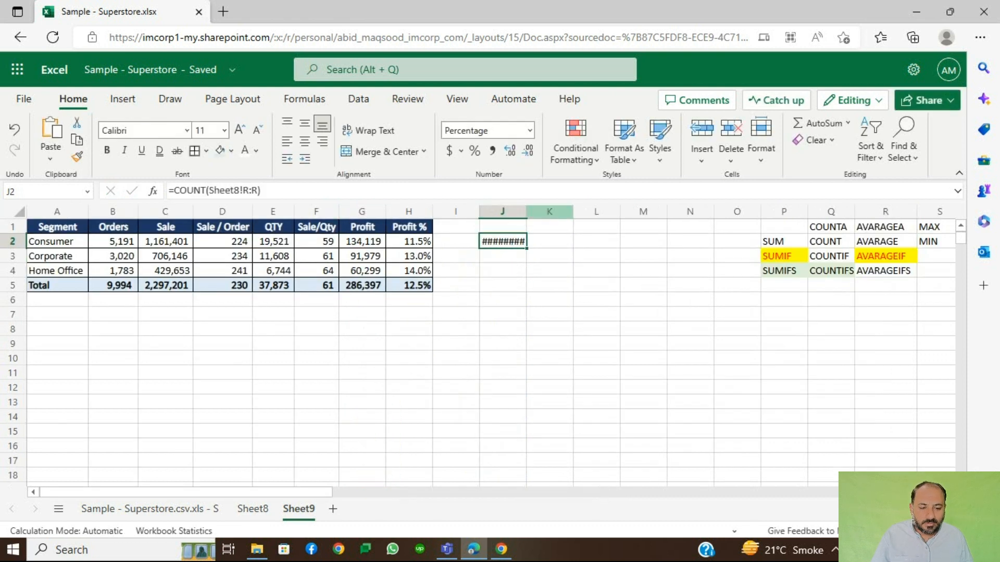
{"action": "double_click", "coordinate": [527, 211]}
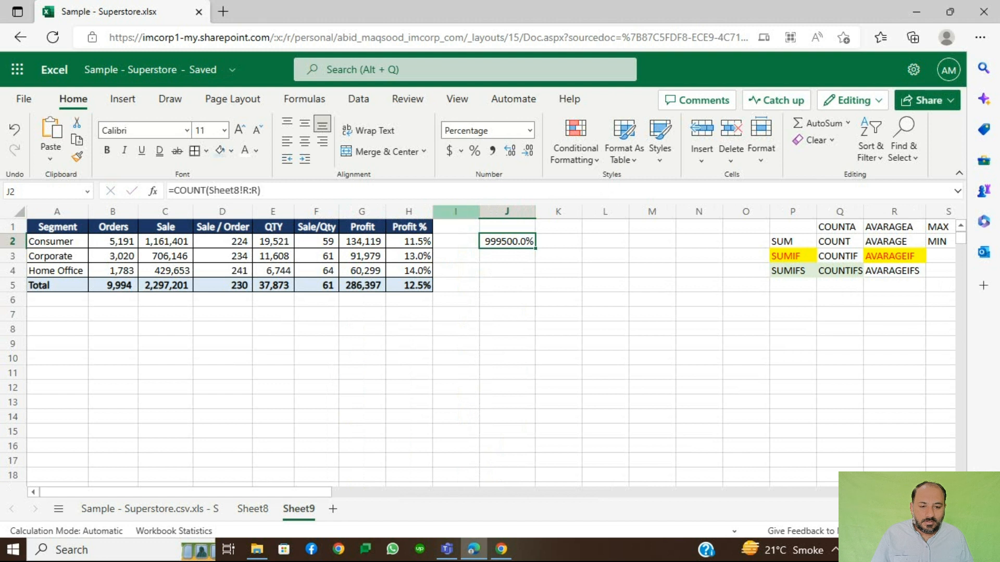
{"action": "left_click", "coordinate": [529, 131]}
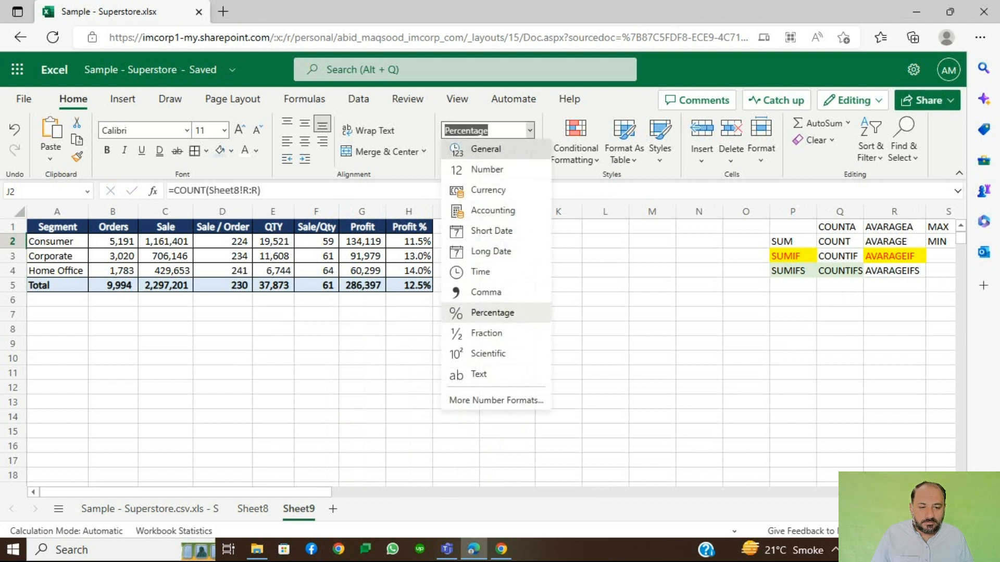
{"action": "left_click", "coordinate": [485, 149]}
{"action": "left_click", "coordinate": [492, 151]}
{"action": "left_click", "coordinate": [528, 151]}
{"action": "left_click", "coordinate": [528, 151]}
In J3, enter a COUNTA formula over the whole Sales column R of Sheet8
{"action": "left_click", "coordinate": [507, 256]}
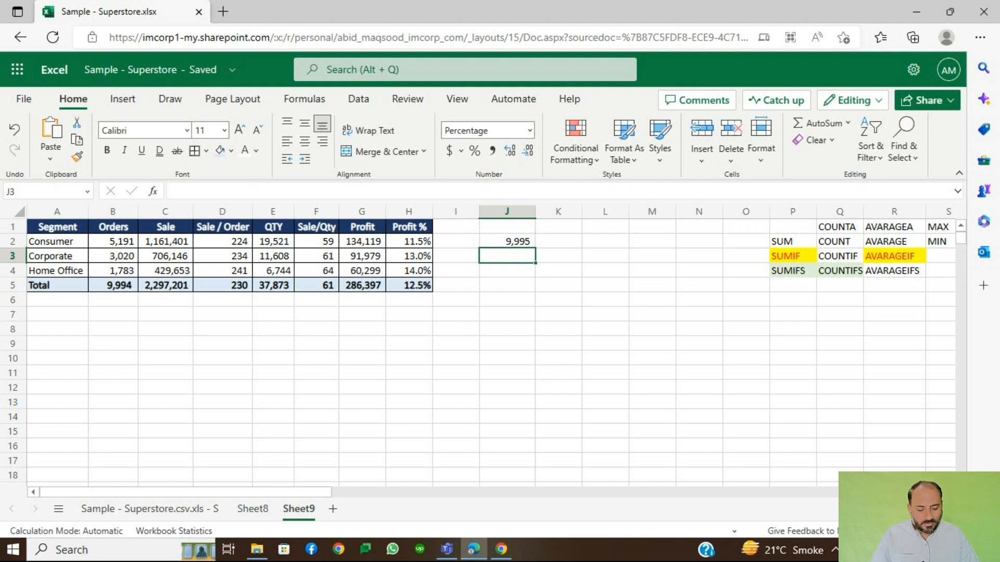
{"action": "type", "text": "=coun"}
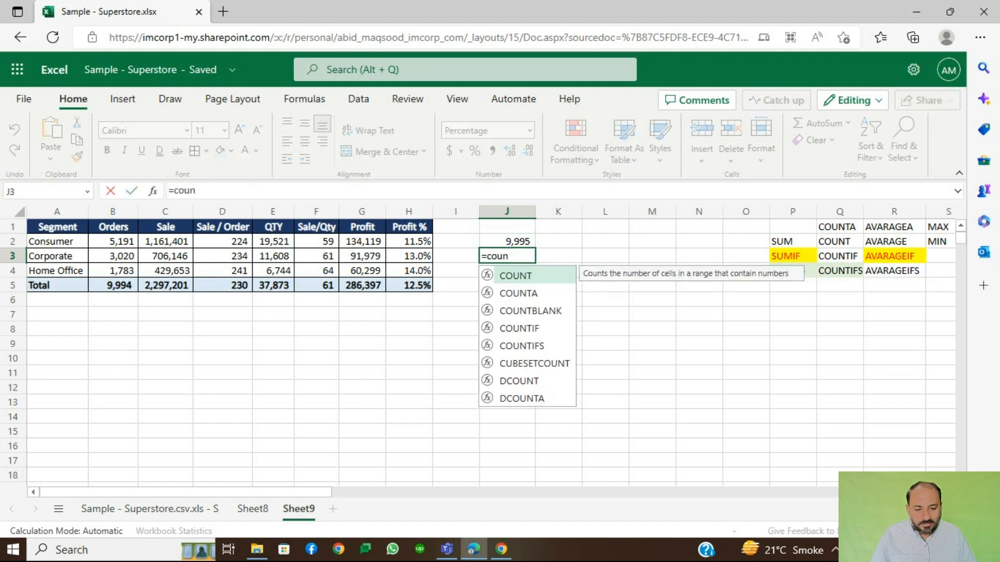
{"action": "double_click", "coordinate": [518, 293]}
{"action": "left_click", "coordinate": [253, 509]}
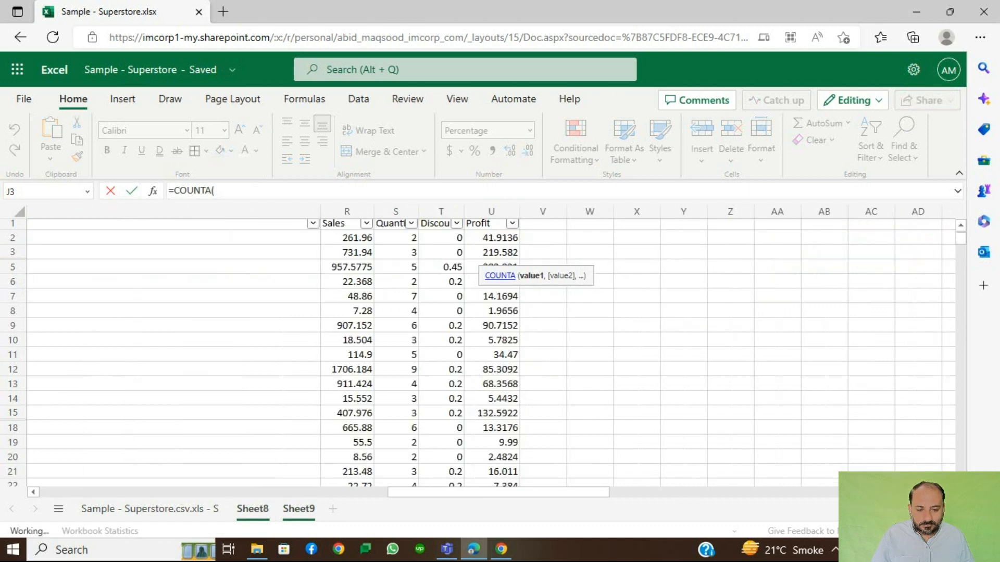
{"action": "left_click", "coordinate": [347, 212]}
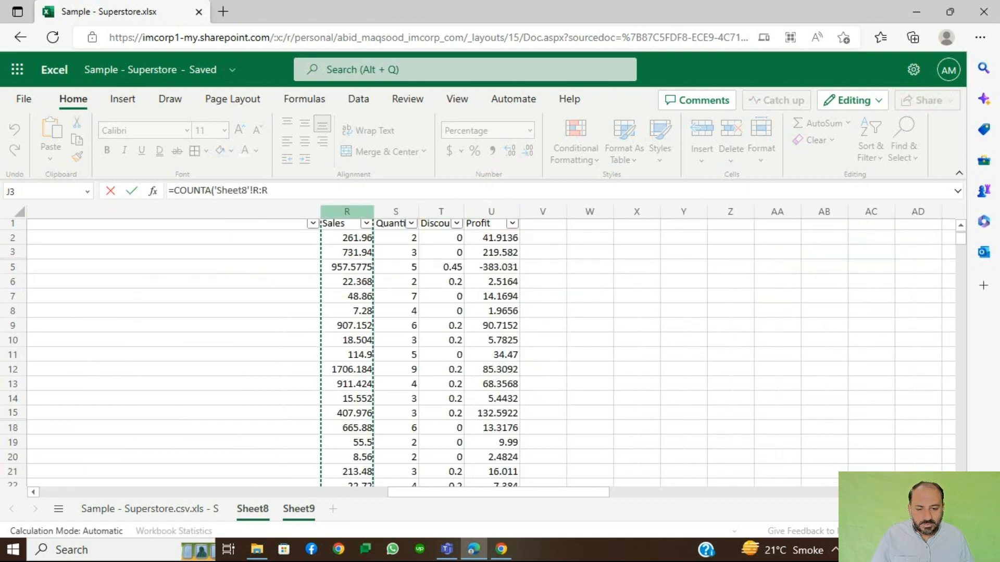
{"action": "key", "text": "Return"}
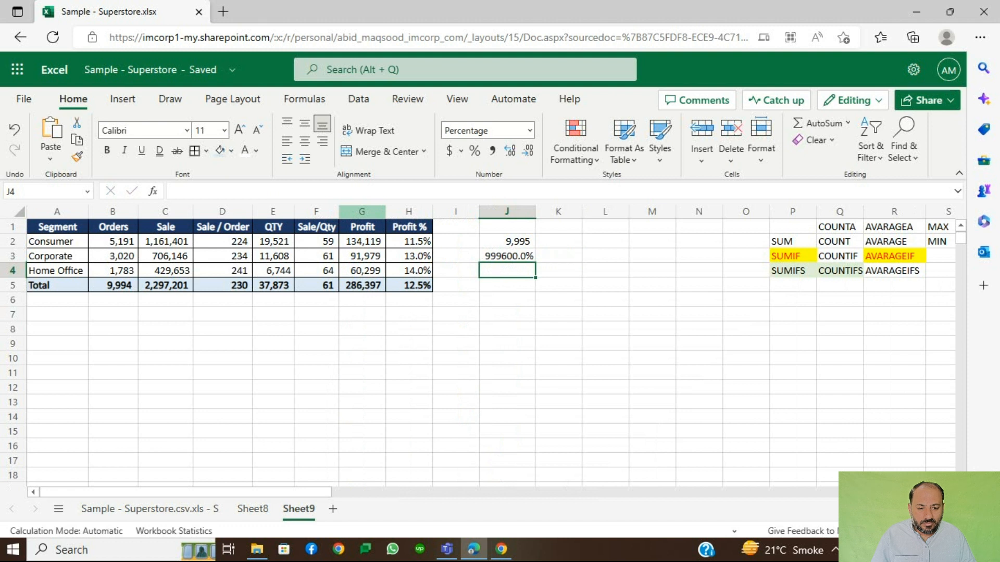
Copy only the number format of J2 onto J3, keeping its COUNTA formula
{"action": "key", "text": "Up"}
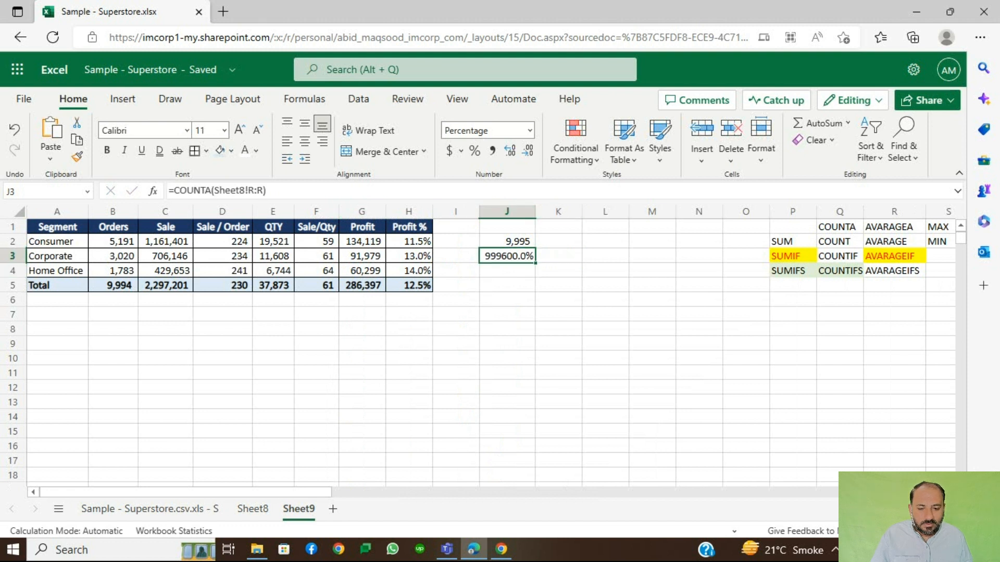
{"action": "key", "text": "Up"}
{"action": "key", "text": "ctrl+c"}
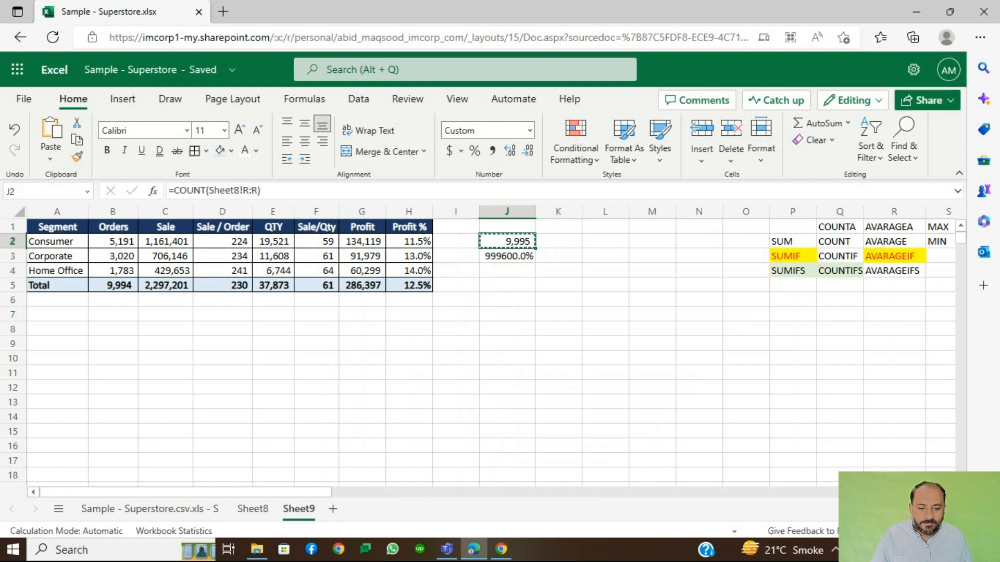
{"action": "left_click", "coordinate": [508, 256]}
Compare the formulas in J2 and J3 and examine the Sales column header on Sheet8
{"action": "left_click", "coordinate": [508, 242]}
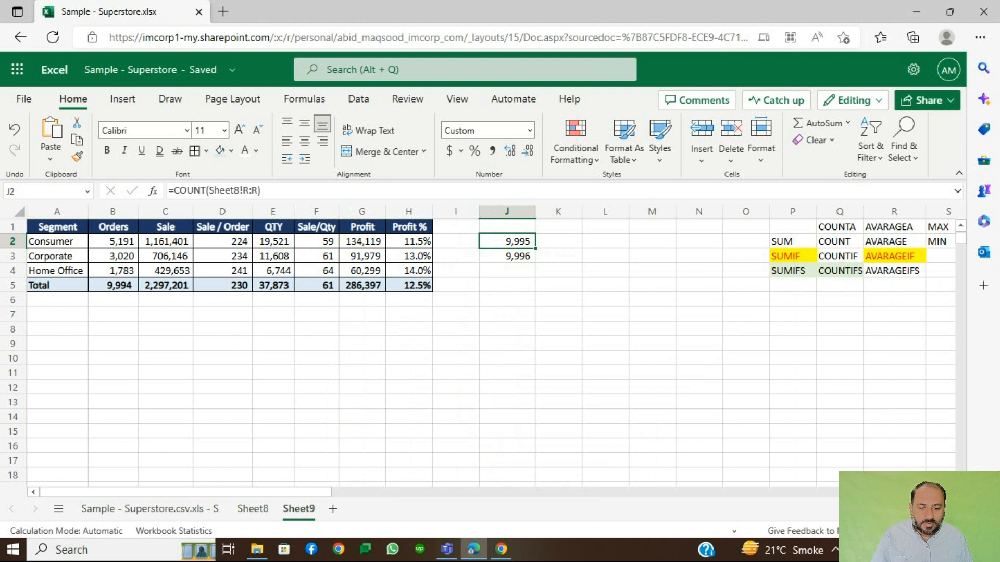
{"action": "left_click", "coordinate": [507, 256]}
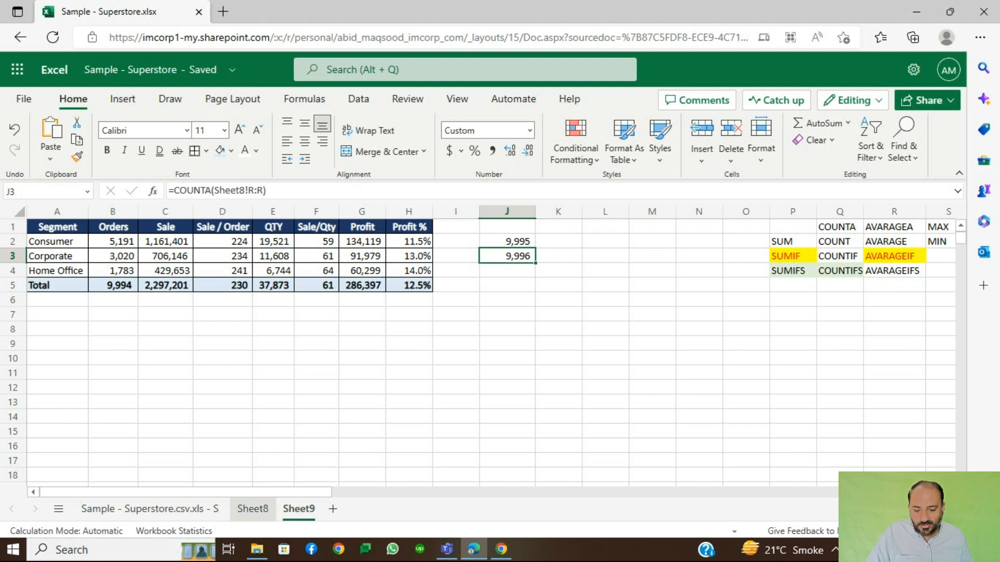
{"action": "left_click", "coordinate": [252, 508]}
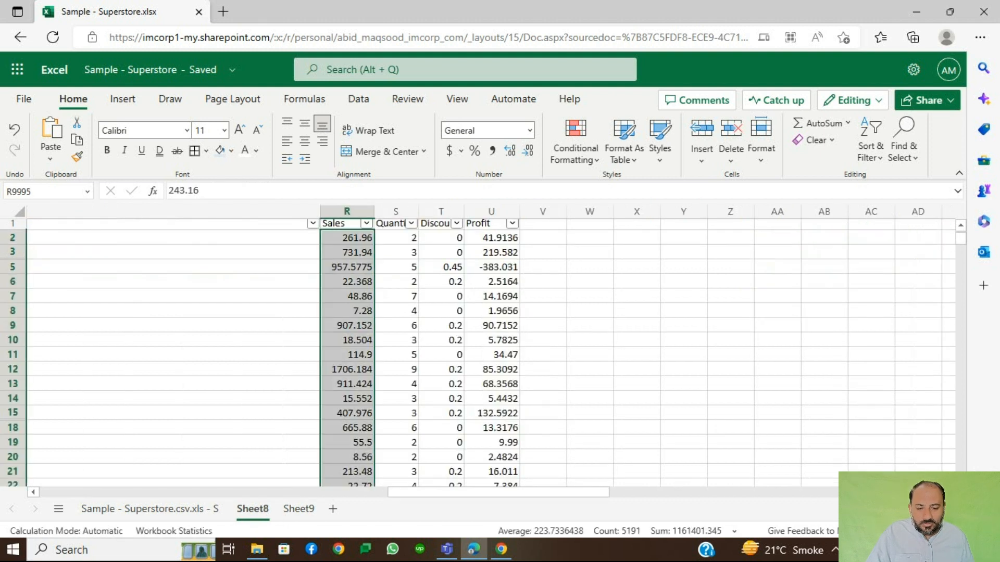
{"action": "left_click", "coordinate": [339, 224]}
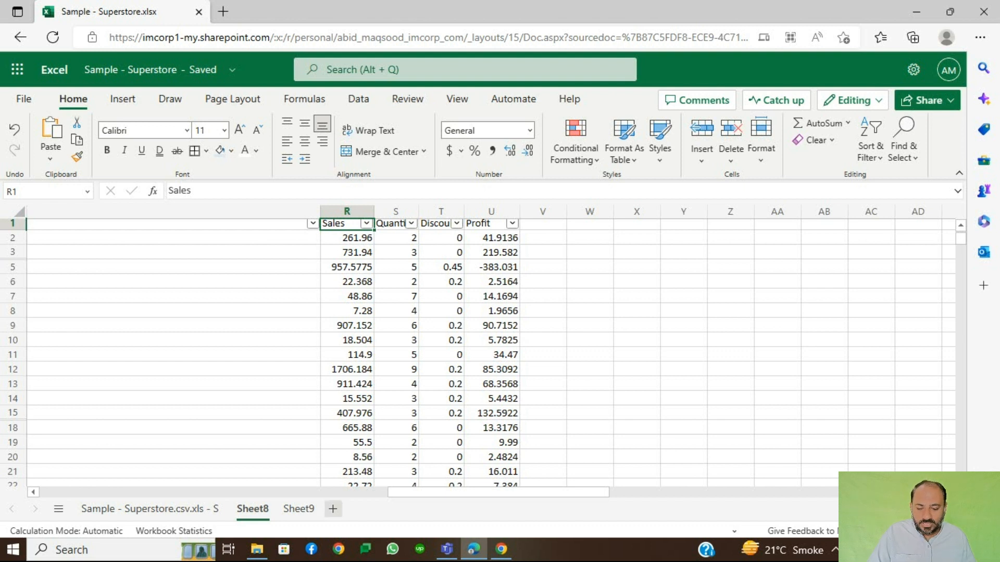
{"action": "left_click", "coordinate": [299, 509]}
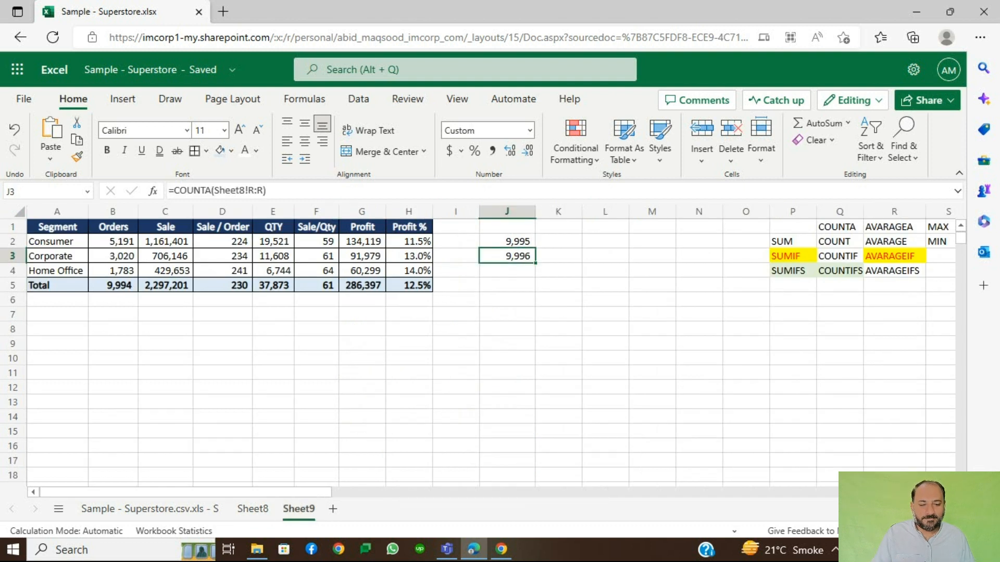
In K2 of Sheet9, enter an AVERAGE formula over the whole Profit column U of Sheet8
{"action": "left_click", "coordinate": [558, 242]}
{"action": "type", "text": "=av"}
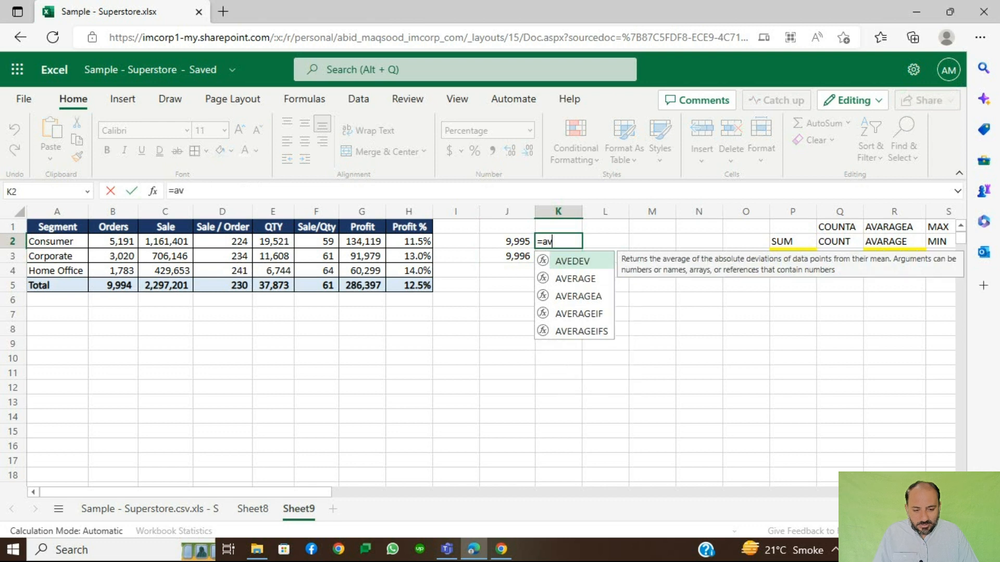
{"action": "key", "text": "Down"}
{"action": "key", "text": "Tab"}
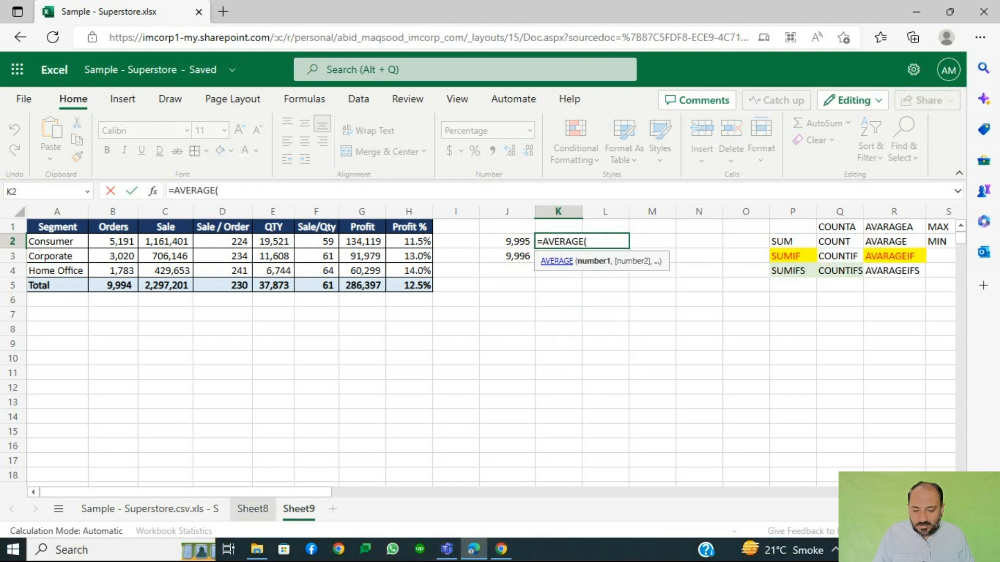
{"action": "left_click", "coordinate": [252, 509]}
{"action": "left_click", "coordinate": [491, 211]}
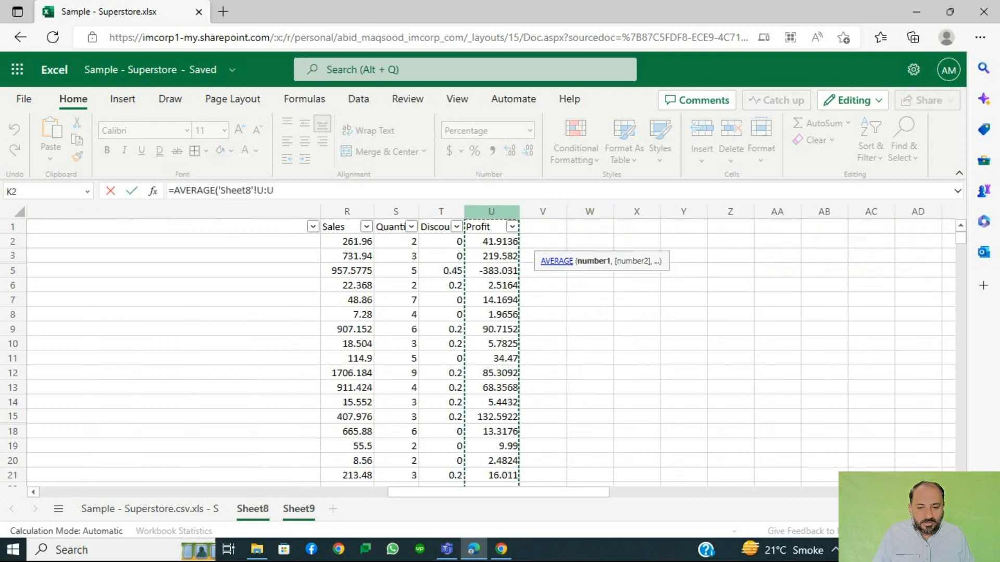
{"action": "key", "text": "Return"}
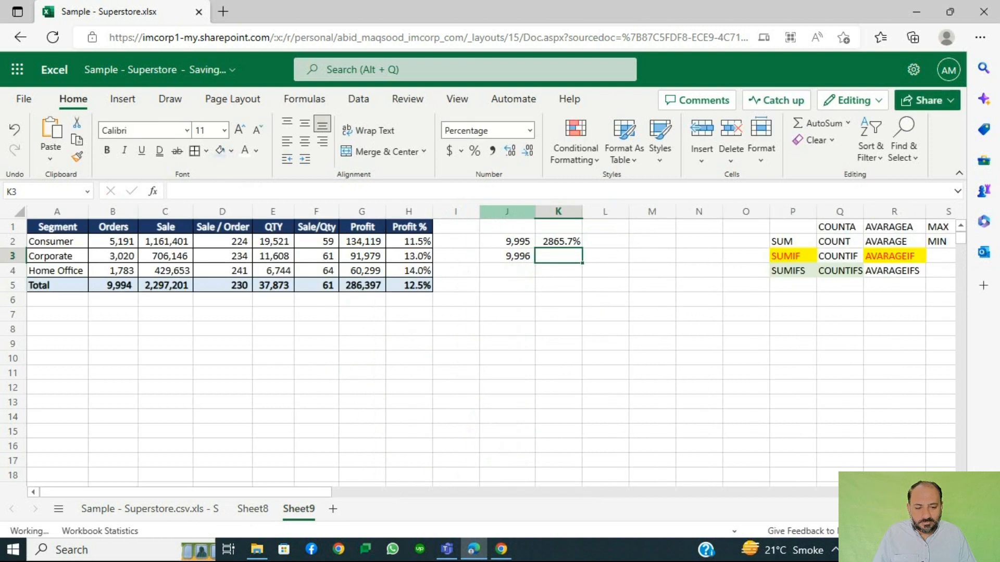
Copy the cell formatting of J2 onto K2:K5
{"action": "key", "text": "Up"}
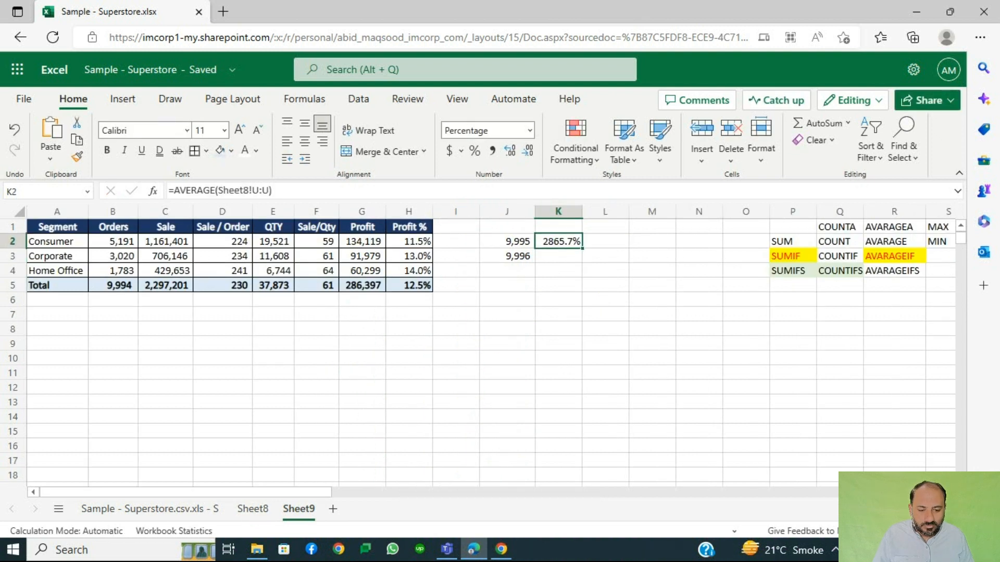
{"action": "key", "text": "Left"}
{"action": "left_click", "coordinate": [77, 156]}
{"action": "left_click_drag", "start_coordinate": [559, 241], "coordinate": [559, 285]}
{"action": "left_click", "coordinate": [559, 241]}
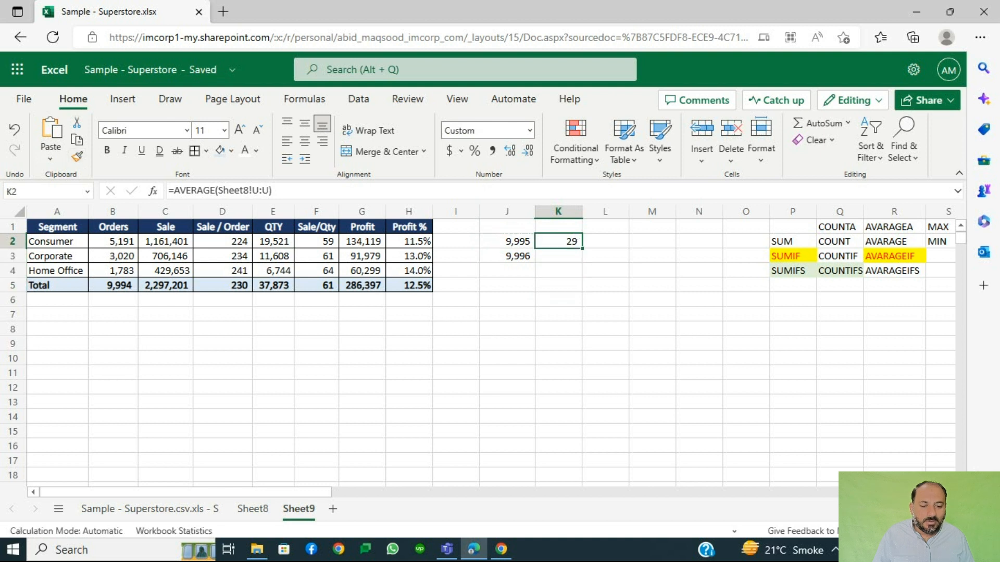
In K3, enter an AVERAGEA formula over the whole Sales column R of Sheet8
{"action": "key", "text": "Down"}
{"action": "type", "text": "=ave"}
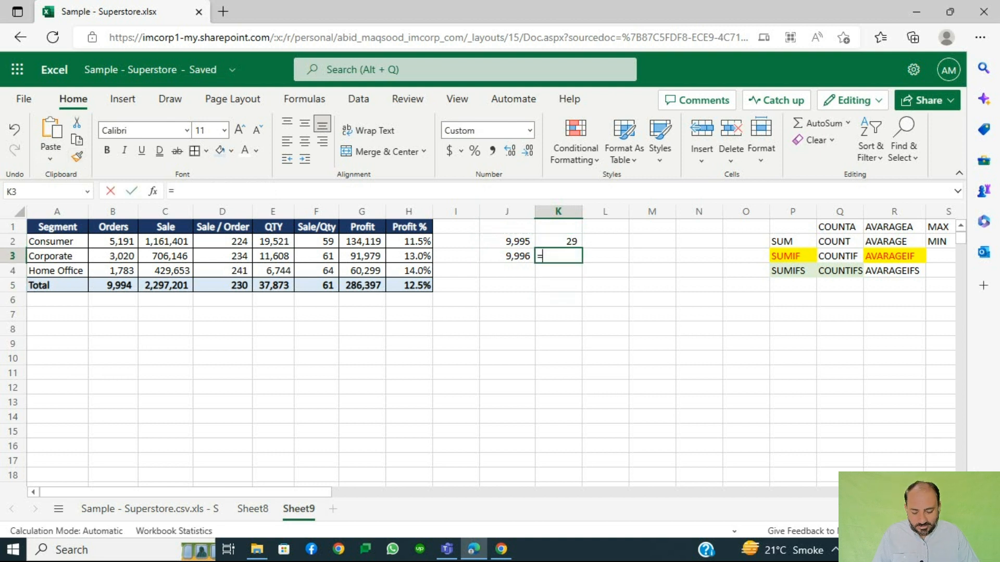
{"action": "key", "text": "Down"}
{"action": "key", "text": "Down"}
{"action": "key", "text": "Tab"}
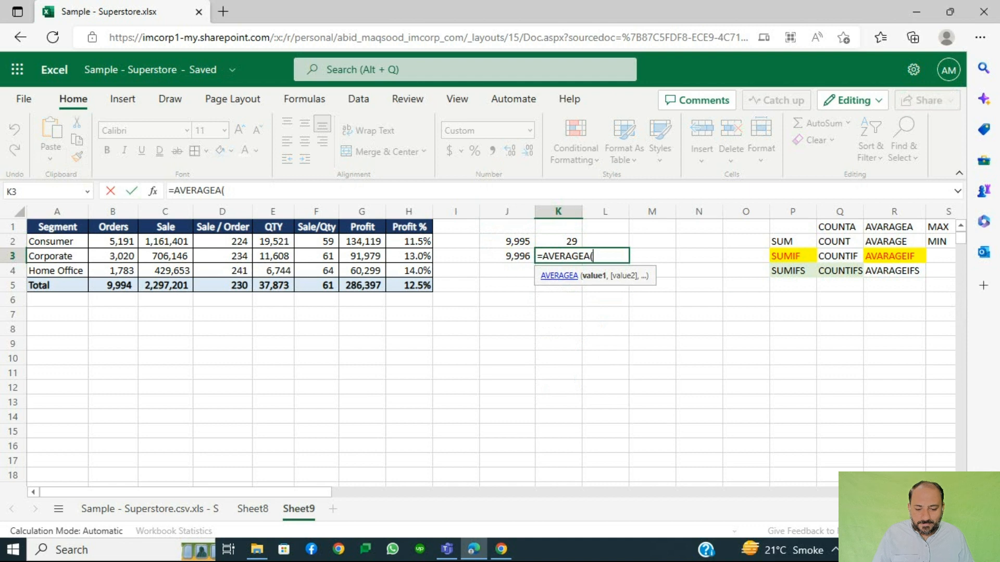
{"action": "left_click", "coordinate": [253, 509]}
{"action": "left_click", "coordinate": [347, 211]}
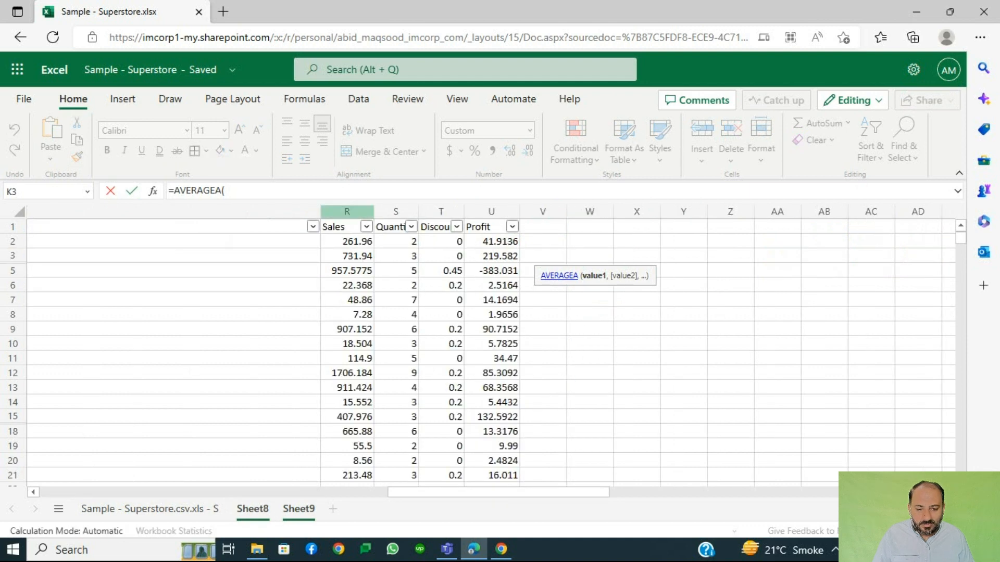
{"action": "key", "text": "Return"}
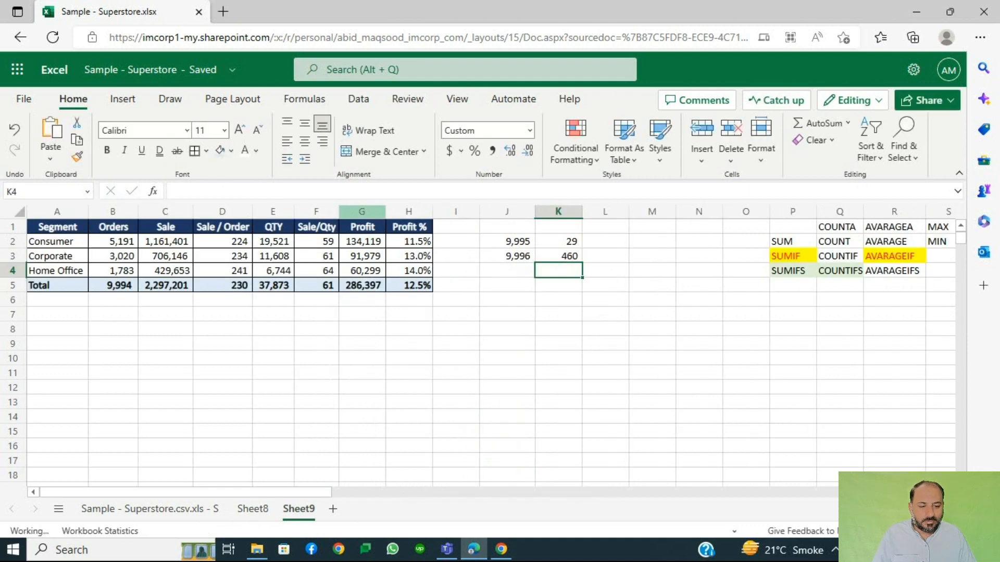
Change the AVERAGEA formula in K3 to reference the whole Profit column U of Sheet8
{"action": "key", "text": "Up"}
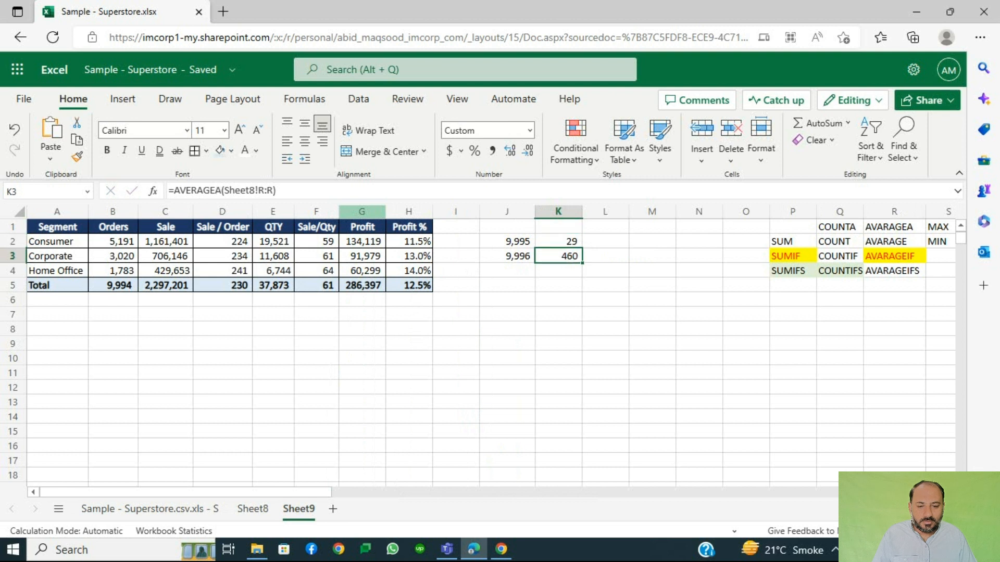
{"action": "key", "text": "F2"}
{"action": "key", "text": "Left"}
{"action": "key", "text": "Left"}
{"action": "key", "text": "Left"}
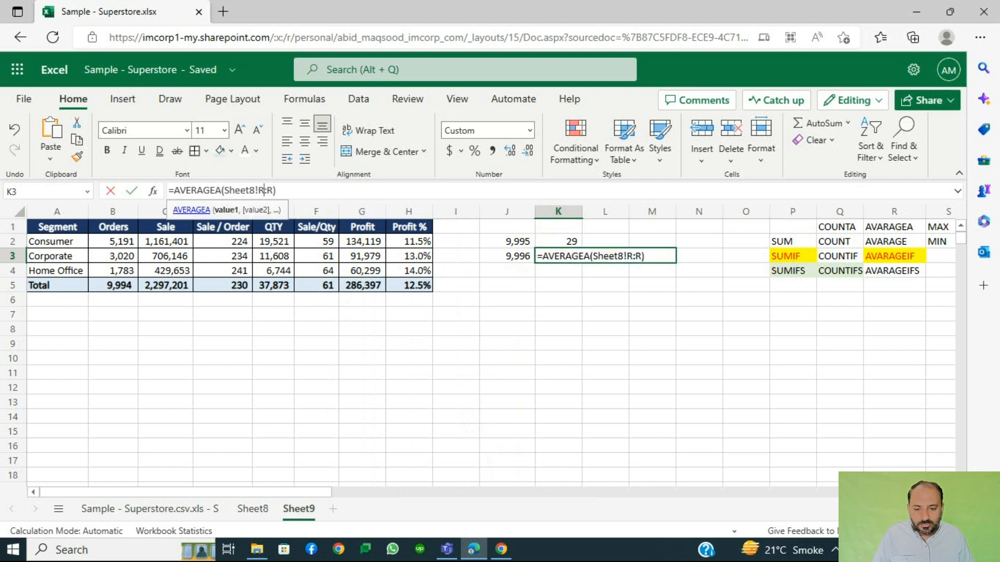
{"action": "key", "text": "BackSpace"}
{"action": "type", "text": "u"}
{"action": "key", "text": "Right"}
{"action": "key", "text": "Right"}
{"action": "key", "text": "BackSpace"}
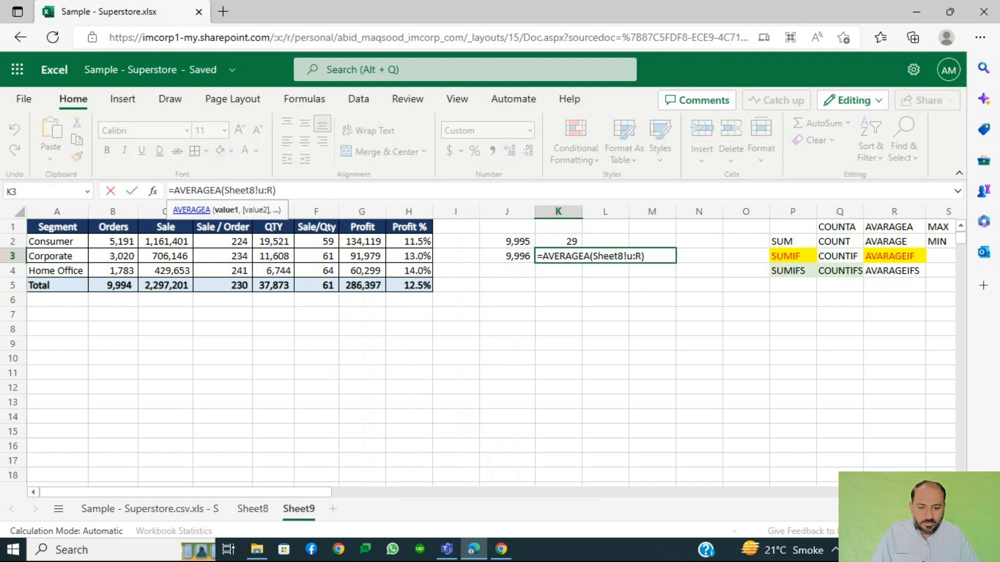
{"action": "type", "text": "u"}
{"action": "key", "text": "ctrl+Return"}
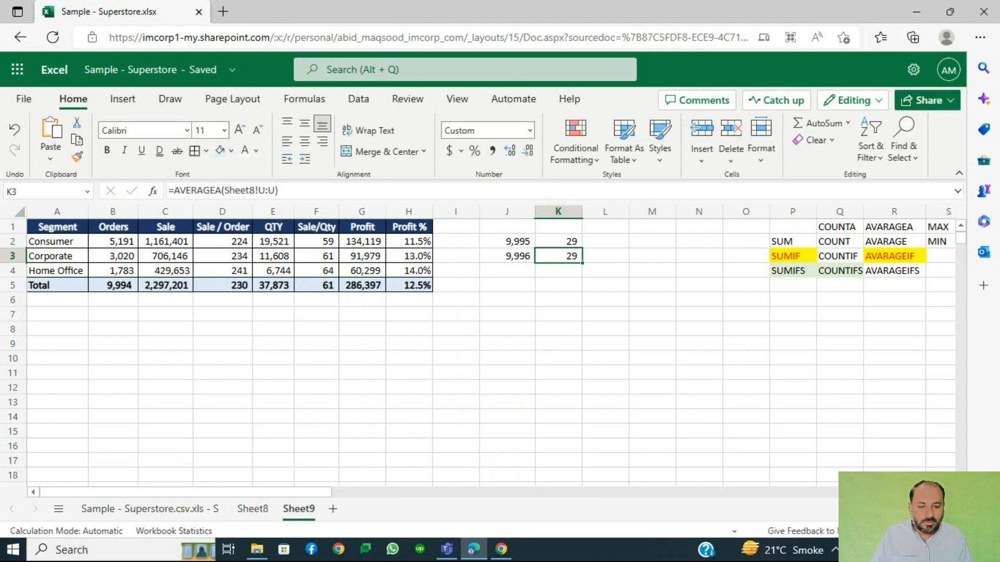
Format K2:K4 to display three decimal places
{"action": "left_click", "coordinate": [559, 211]}
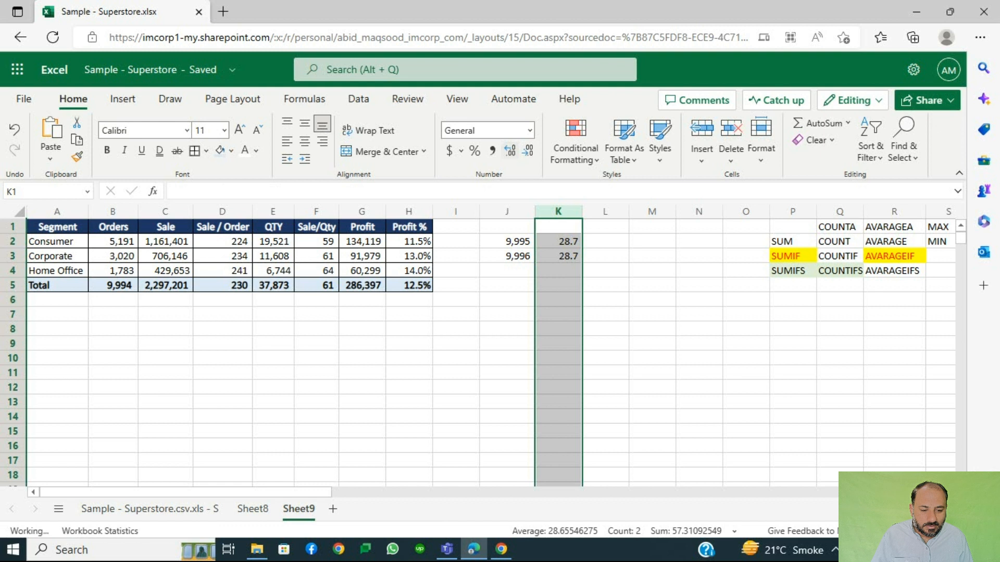
{"action": "left_click_drag", "start_coordinate": [559, 242], "coordinate": [558, 271]}
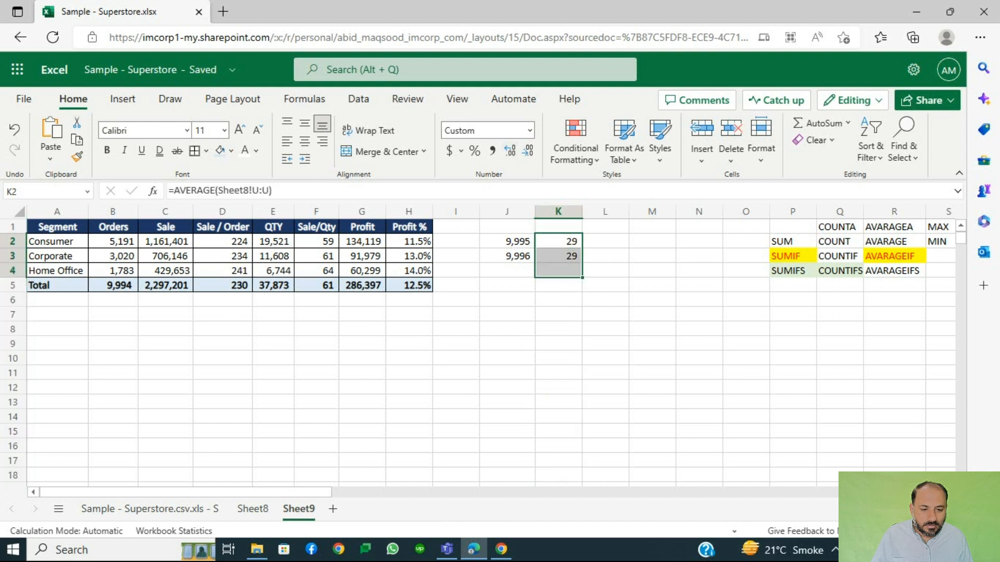
{"action": "left_click", "coordinate": [510, 150]}
{"action": "left_click", "coordinate": [510, 150]}
{"action": "left_click", "coordinate": [510, 151]}
{"action": "left_click", "coordinate": [558, 300]}
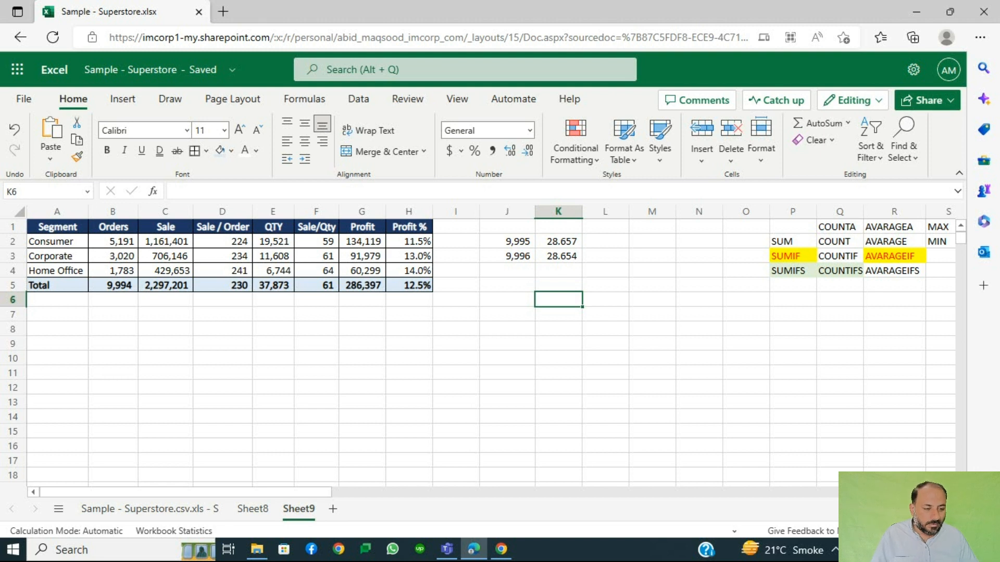
Review the list of function names in P1:S4 beside the summary, especially the AVERAGE variants in column R
{"action": "key", "text": "Up"}
{"action": "key", "text": "Right"}
{"action": "key", "text": "Right"}
{"action": "key", "text": "Right"}
{"action": "key", "text": "Right"}
{"action": "key", "text": "Right"}
{"action": "key", "text": "Right"}
{"action": "key", "text": "Right"}
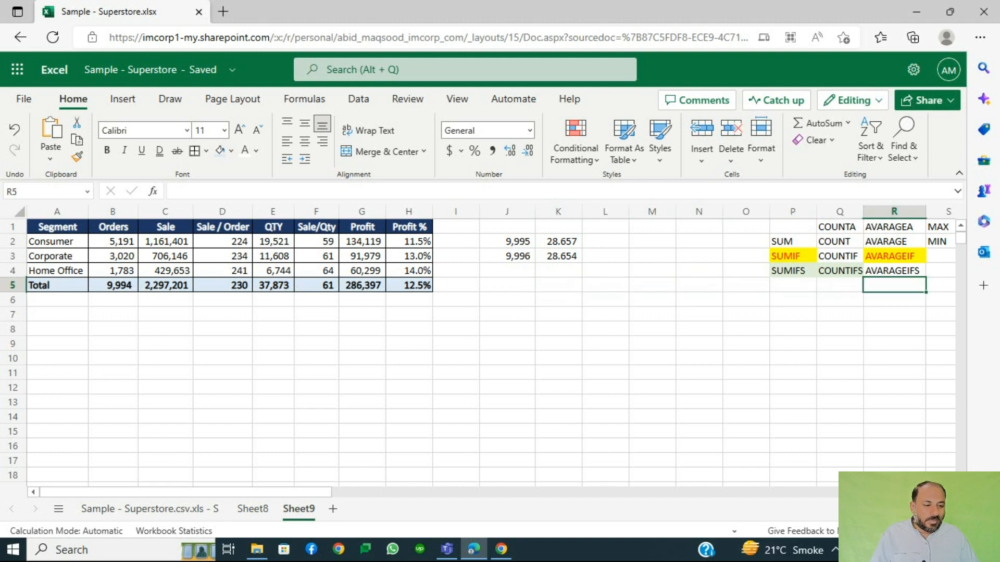
{"action": "key", "text": "Up"}
{"action": "key", "text": "Up"}
{"action": "key", "text": "Down"}
{"action": "key", "text": "Down"}
{"action": "key", "text": "Left"}
{"action": "key", "text": "Left"}
{"action": "key", "text": "Left"}
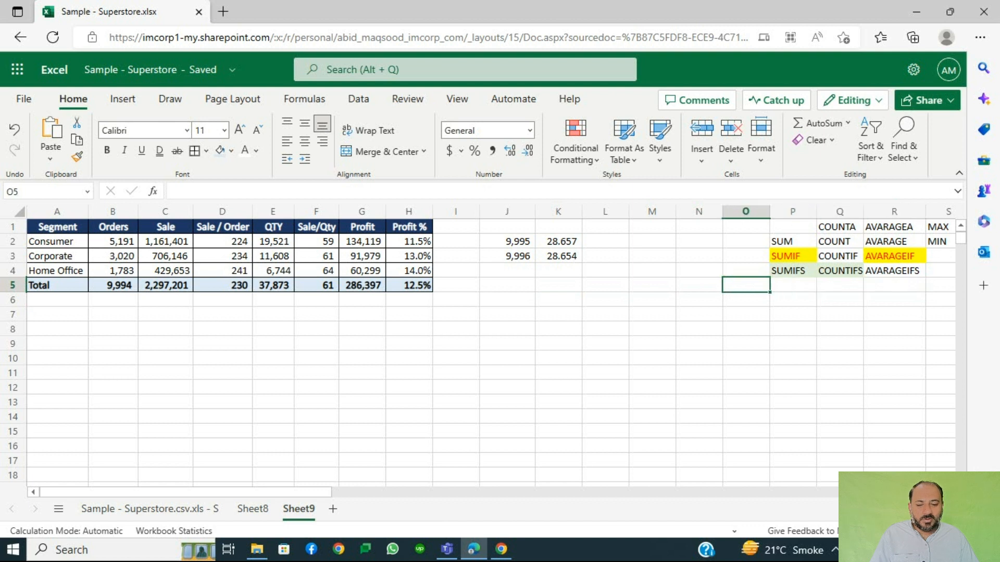
{"action": "key", "text": "Left"}
{"action": "key", "text": "Left"}
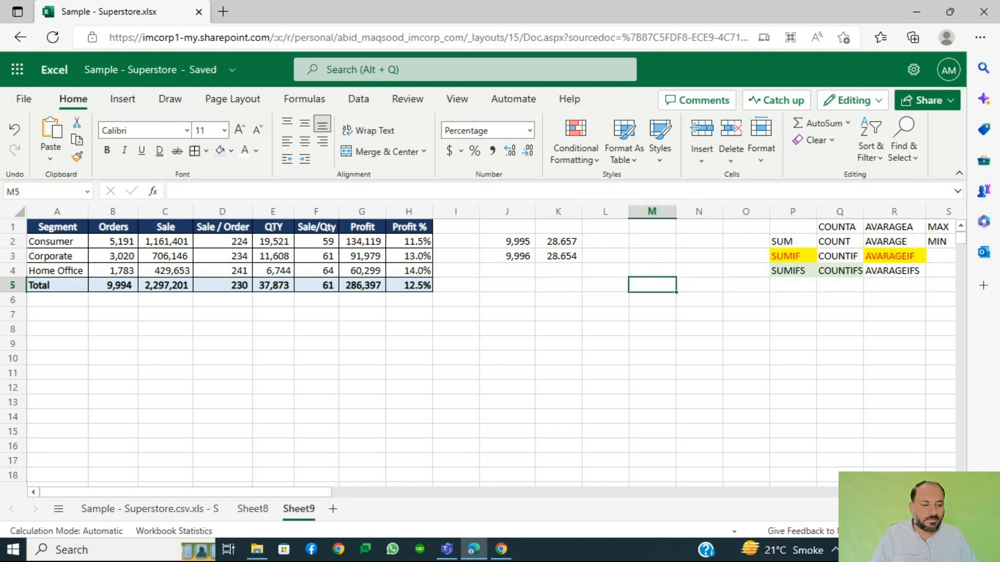
{"action": "key", "text": "Right"}
{"action": "key", "text": "Left"}
{"action": "key", "text": "Left"}
{"action": "key", "text": "Left"}
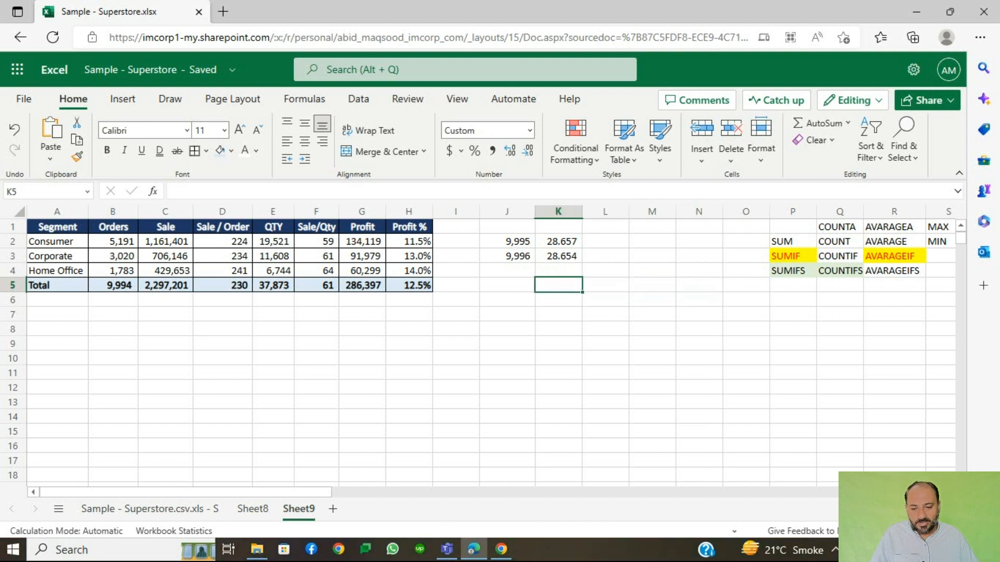
Delete the contents of cells J2:K3 beside the segment summary table on Sheet9
{"action": "type", "text": "=min"}
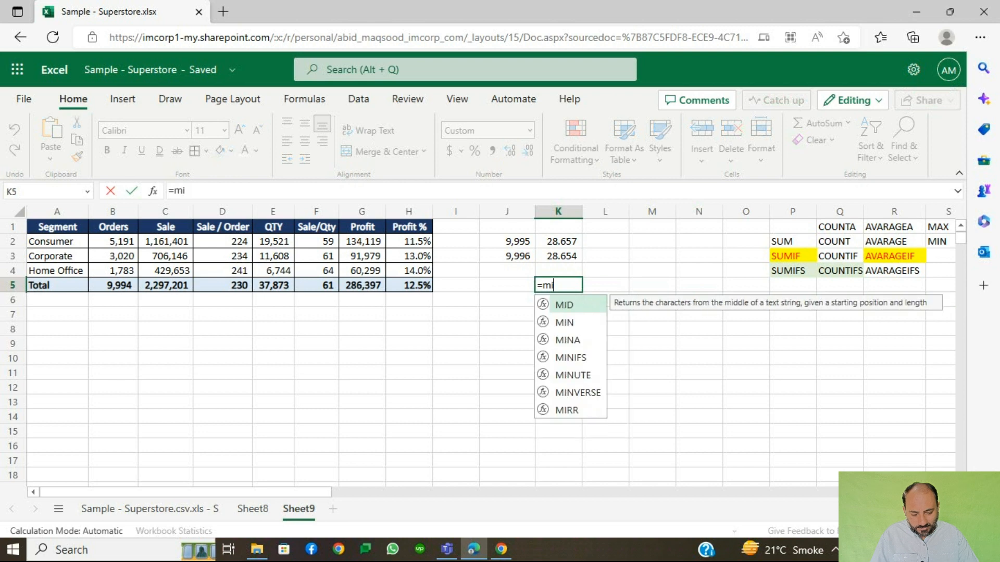
{"action": "key", "text": "Escape"}
{"action": "key", "text": "Up"}
{"action": "key", "text": "Up"}
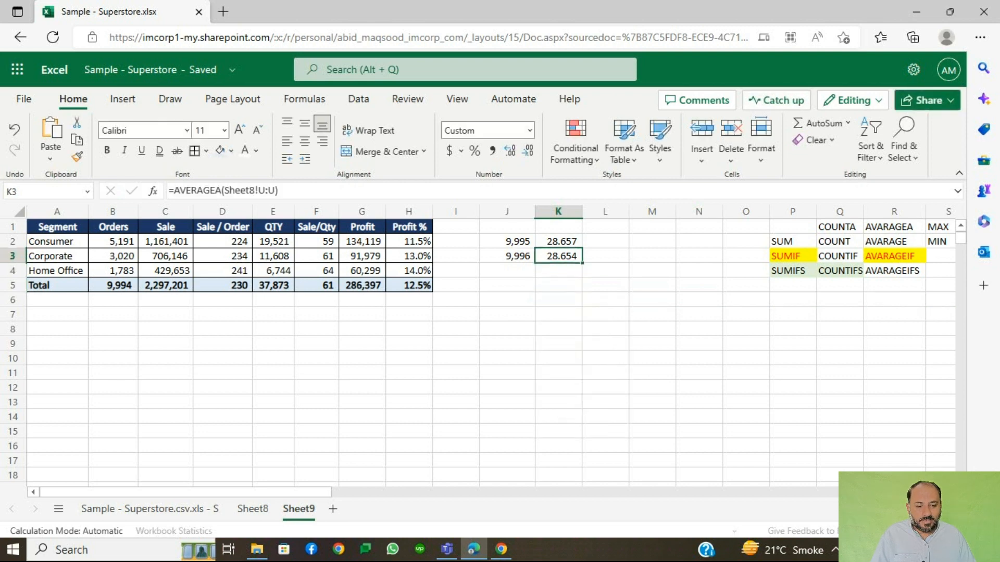
{"action": "key", "text": "Up"}
{"action": "key", "text": "Left"}
{"action": "key", "text": "shift+Right"}
{"action": "key", "text": "shift+Down"}
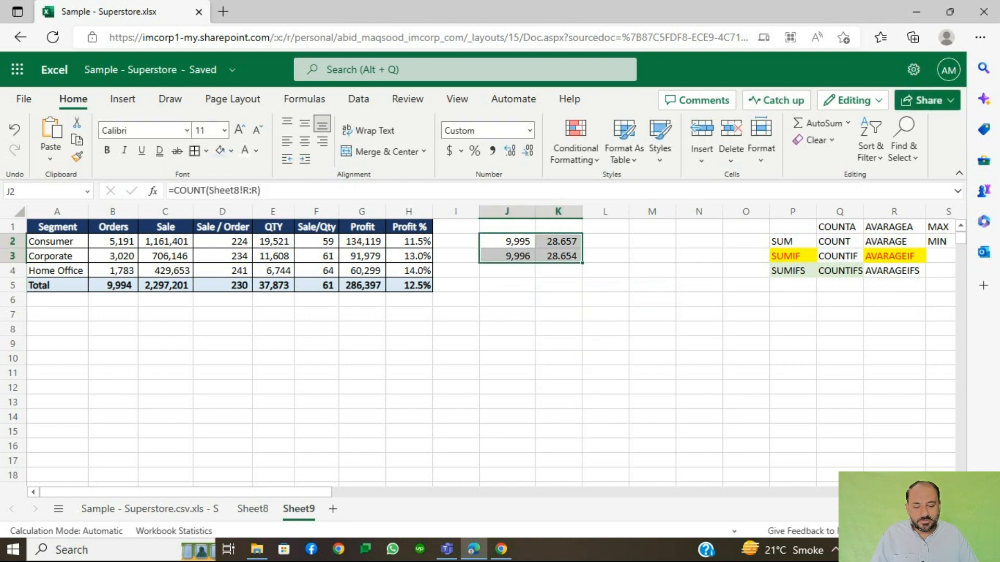
{"action": "key", "text": "Delete"}
Add the column headings MIN in I1 and MAX in J1
{"action": "key", "text": "Up"}
{"action": "key", "text": "Left"}
{"action": "type", "text": "MIN"}
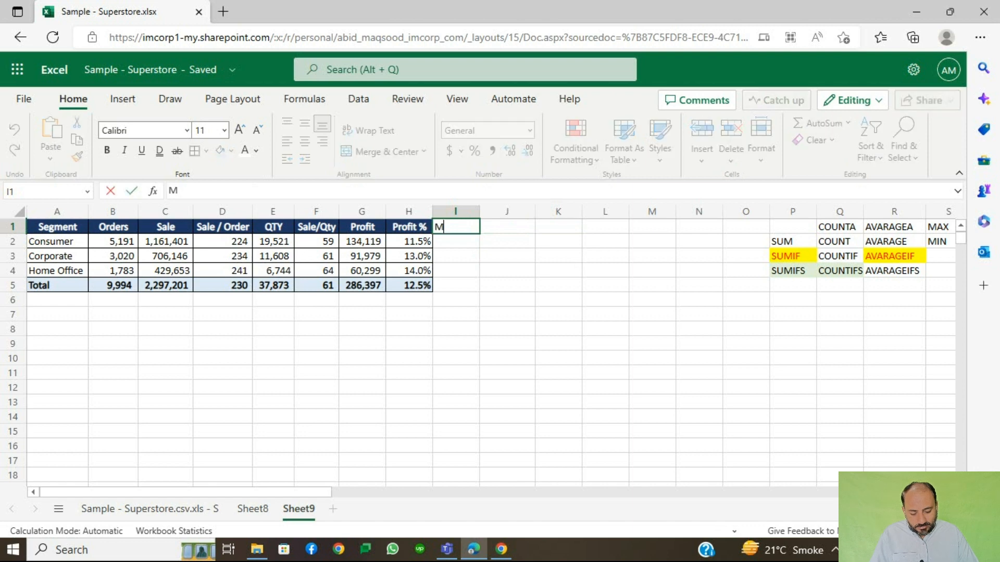
{"action": "key", "text": "Tab"}
{"action": "type", "text": "MAX"}
{"action": "key", "text": "Return"}
Enter =MIN(Sheet8!R:R) in I5 on the Total row, referencing the whole Sales column of Sheet8
{"action": "key", "text": "Down"}
{"action": "key", "text": "Down"}
{"action": "key", "text": "Down"}
{"action": "key", "text": "Left"}
{"action": "type", "text": "="}
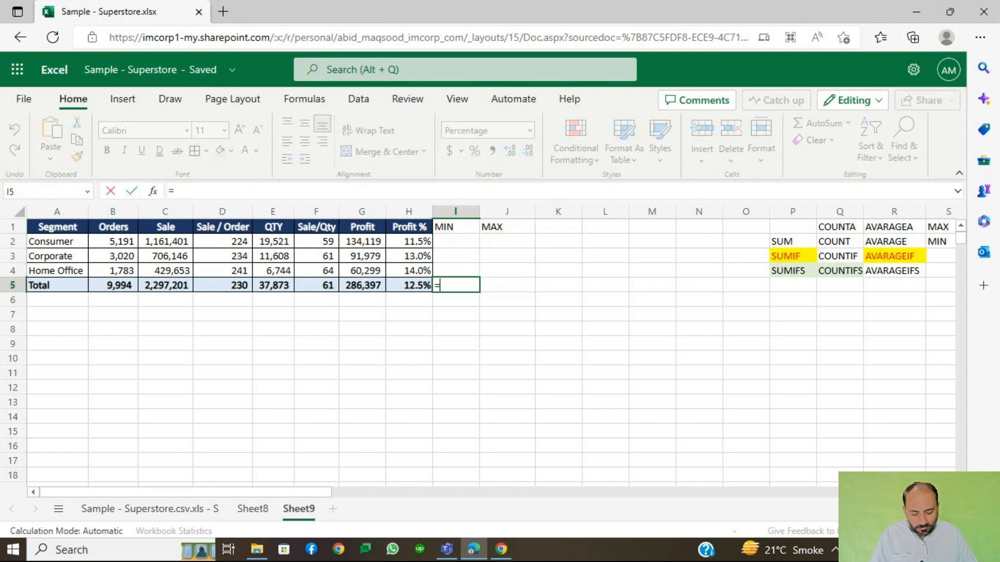
{"action": "type", "text": "min"}
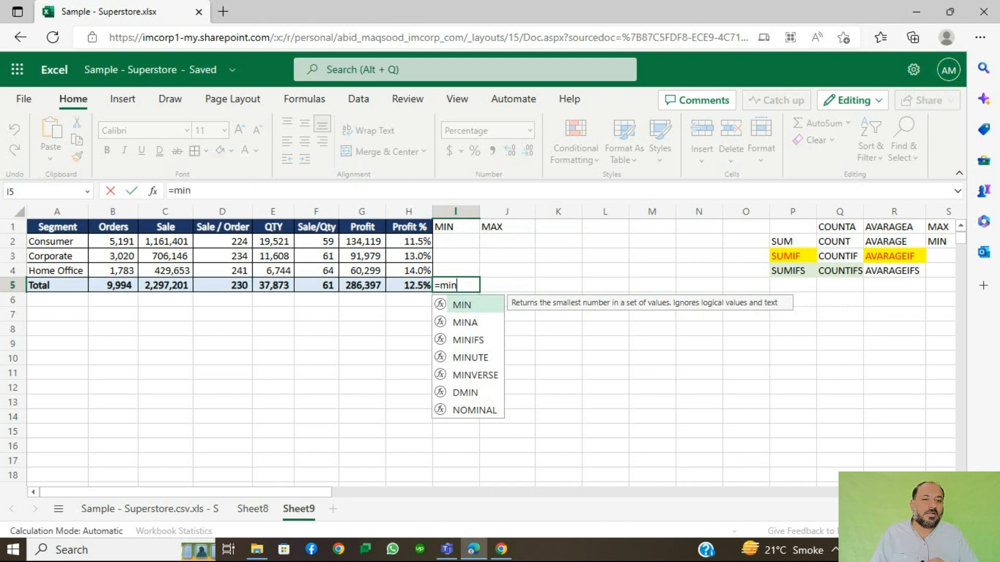
{"action": "key", "text": "Tab"}
{"action": "left_click", "coordinate": [252, 509]}
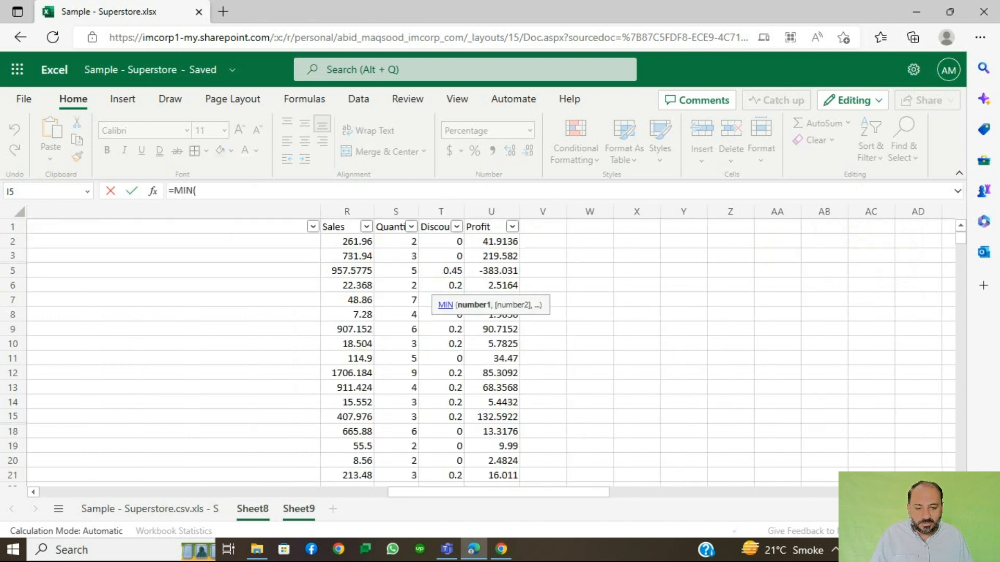
{"action": "left_click", "coordinate": [347, 211]}
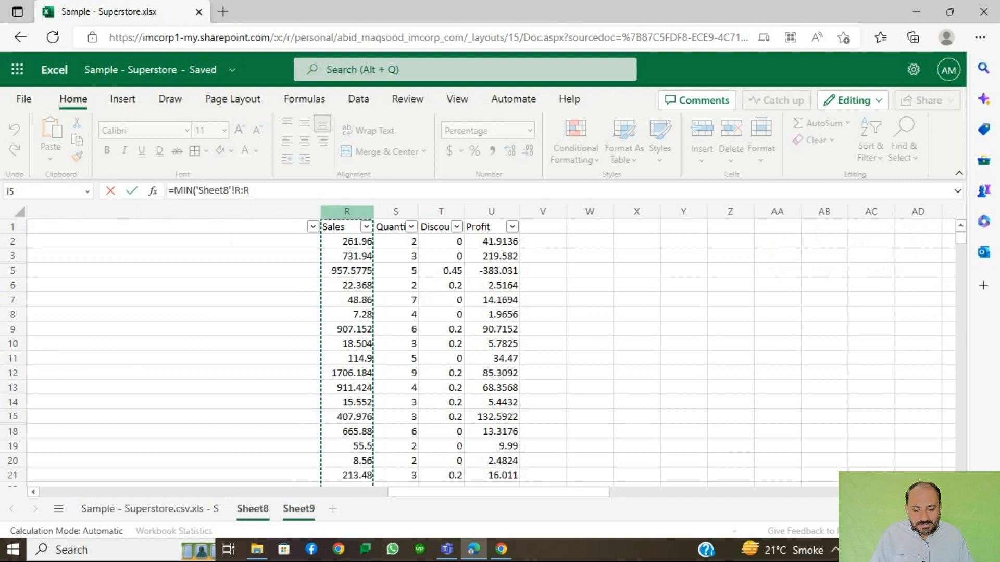
{"action": "key", "text": "Return"}
Format the MIN result in I5 as Number
{"action": "key", "text": "Up"}
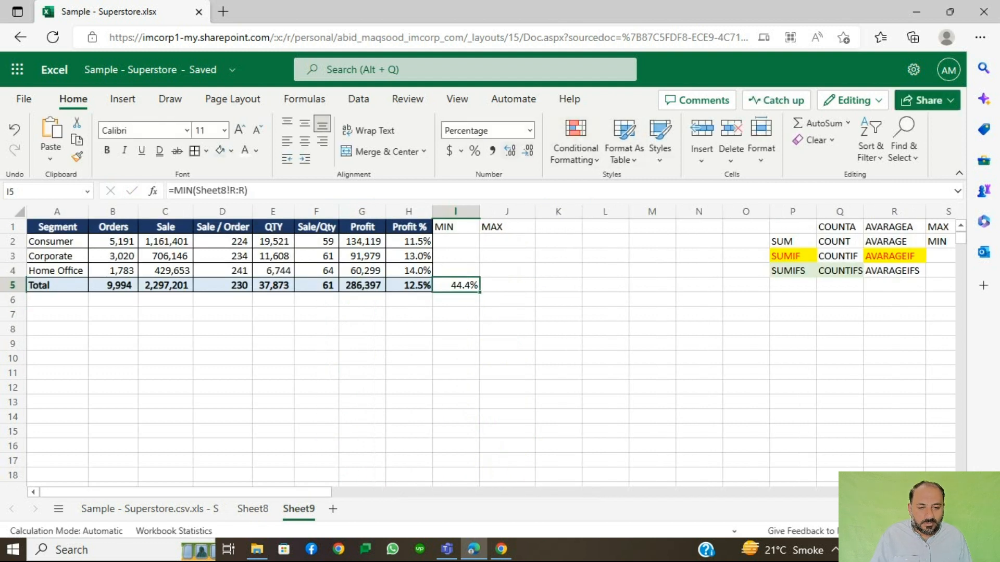
{"action": "left_click", "coordinate": [529, 131]}
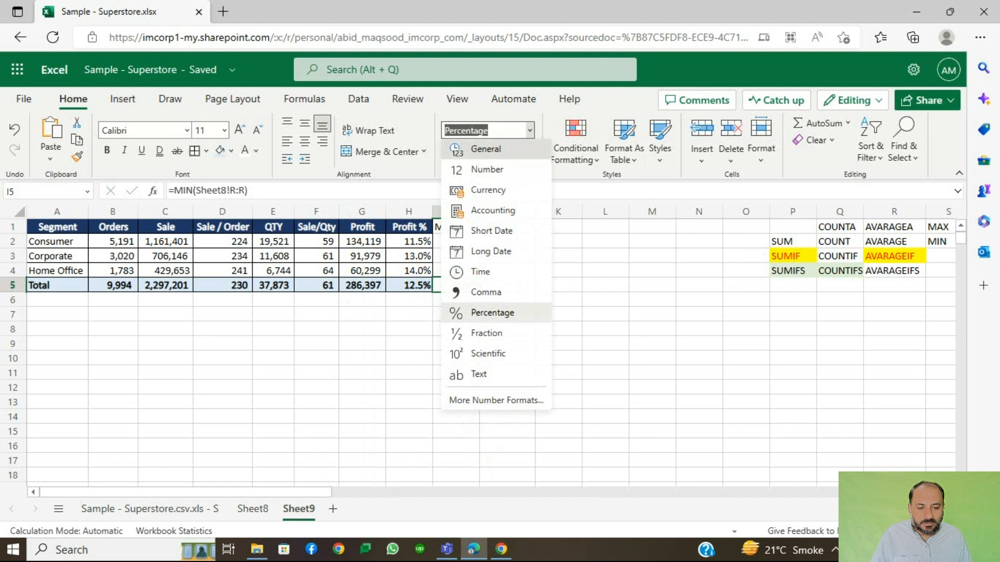
{"action": "left_click", "coordinate": [479, 151]}
{"action": "left_click", "coordinate": [527, 151]}
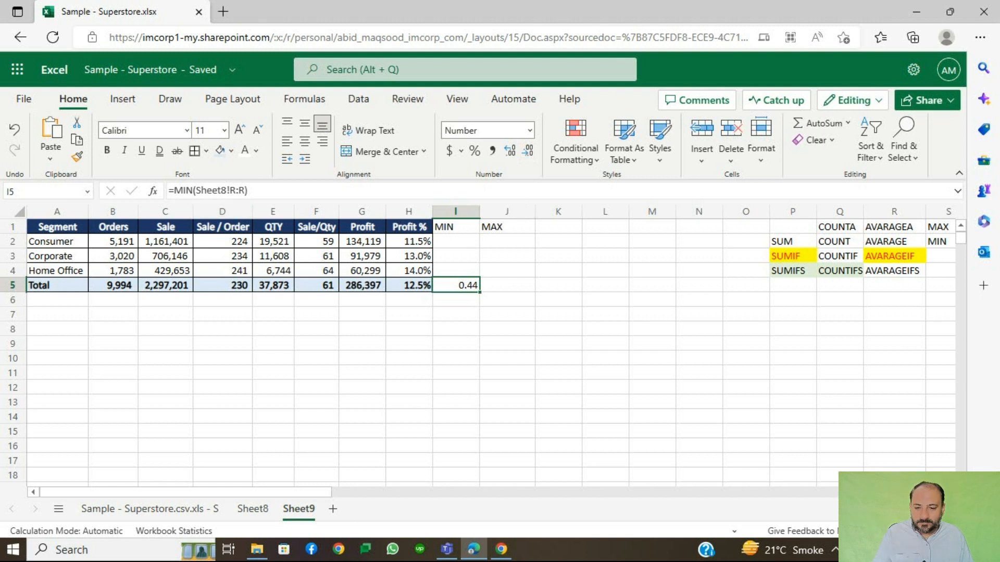
Reuse the I5 formula in J5 with the function changed, so it reads =MAX(Sheet8!R:R)
{"action": "key", "text": "F2"}
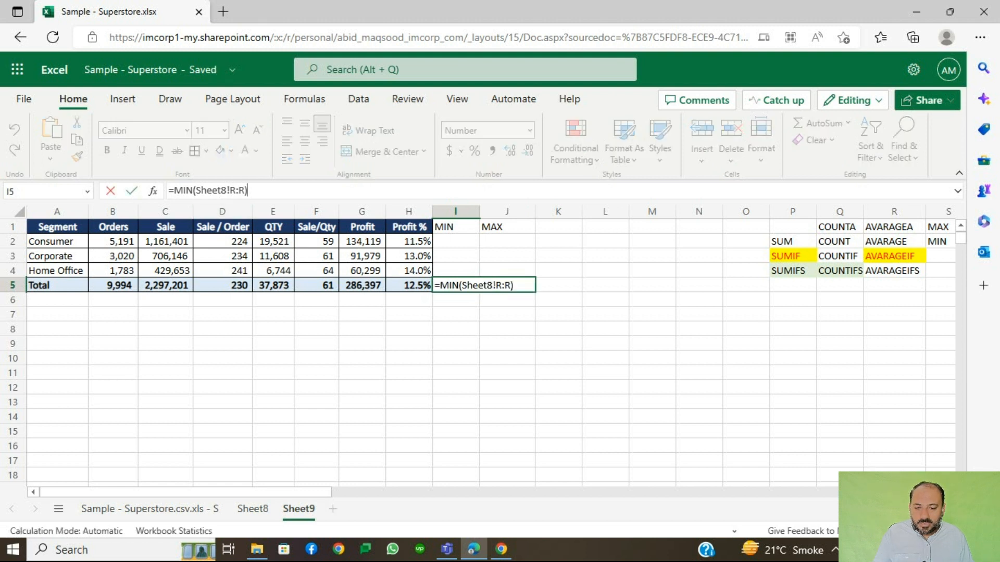
{"action": "key", "text": "Tab"}
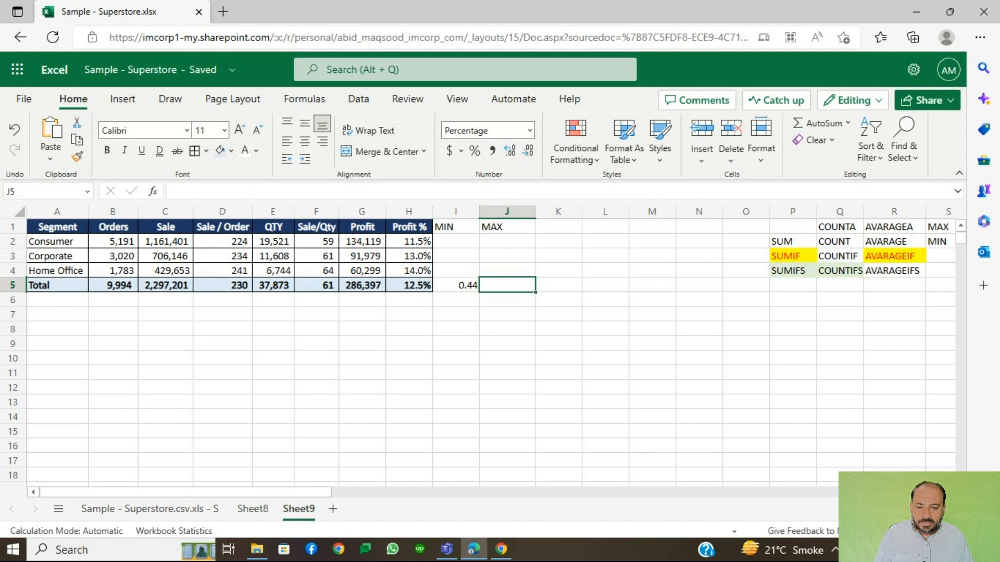
{"action": "key", "text": "F2"}
{"action": "type", "text": "=MIN(Sheet8!R:R)"}
{"action": "left_click_drag", "start_coordinate": [193, 191], "coordinate": [184, 190]}
{"action": "type", "text": "AX"}
{"action": "key", "text": "Return"}
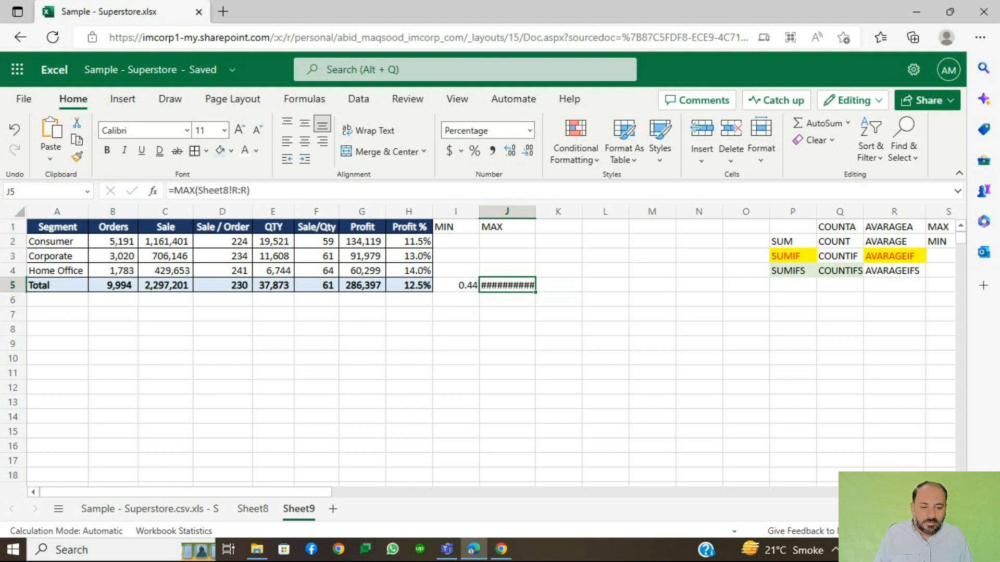
Auto-fit the width of column J and apply I5's Number format to J5
{"action": "double_click", "coordinate": [535, 212]}
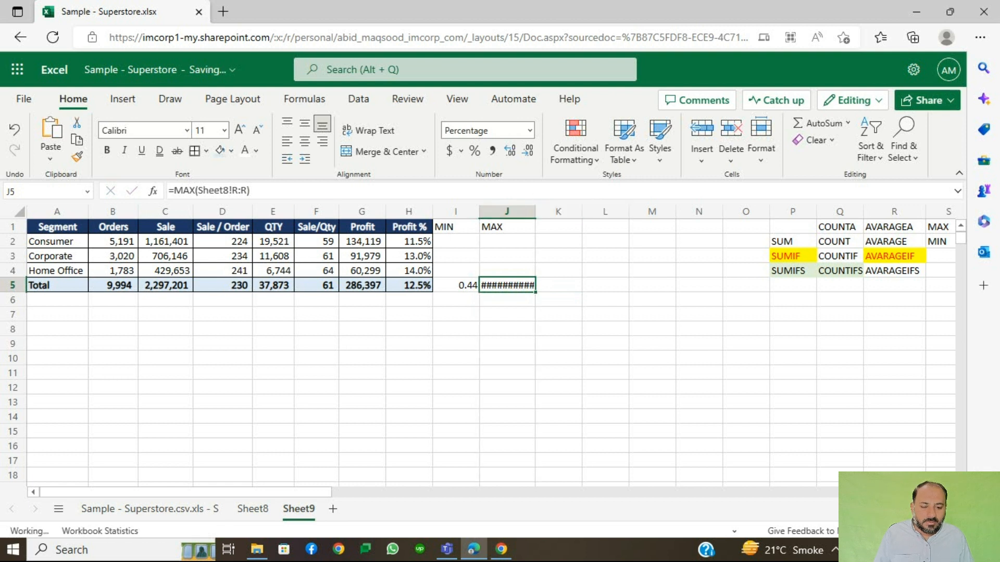
{"action": "left_click", "coordinate": [455, 285]}
{"action": "key", "text": "ctrl+c"}
{"action": "left_click", "coordinate": [516, 286]}
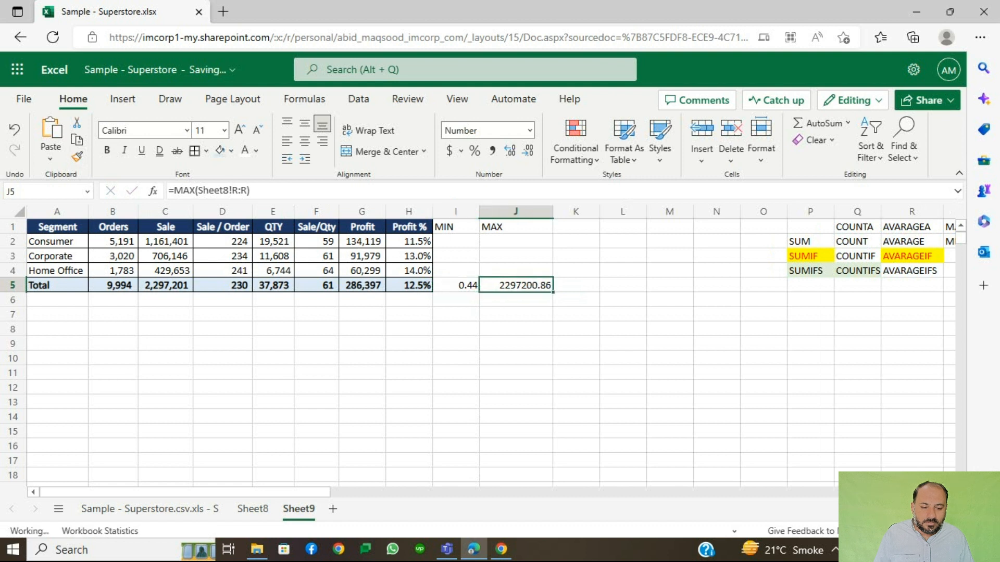
{"action": "left_click", "coordinate": [516, 299]}
{"action": "left_click", "coordinate": [516, 285]}
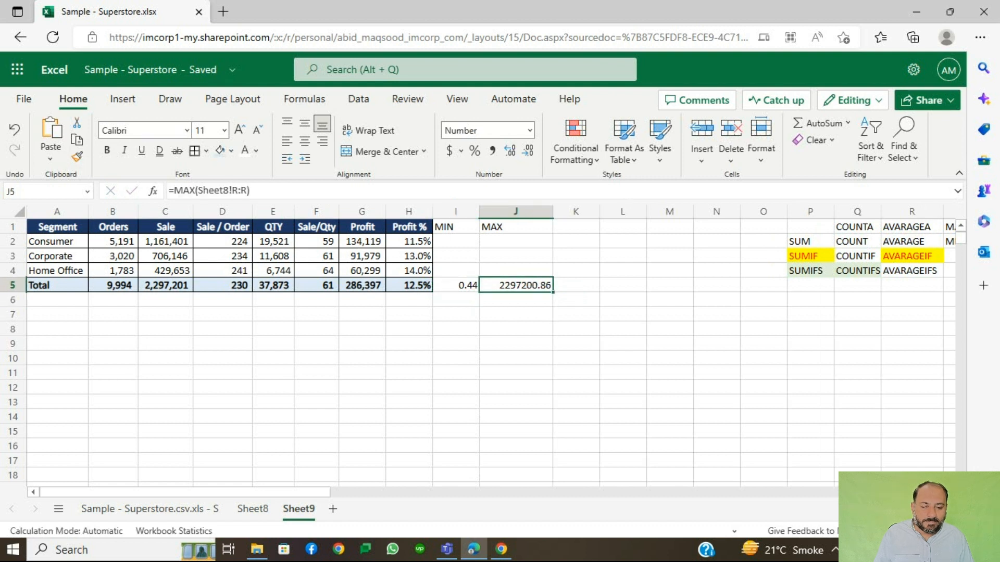
Format I2:J5 with thousands separators and no decimal places
{"action": "left_click_drag", "start_coordinate": [456, 242], "coordinate": [516, 285]}
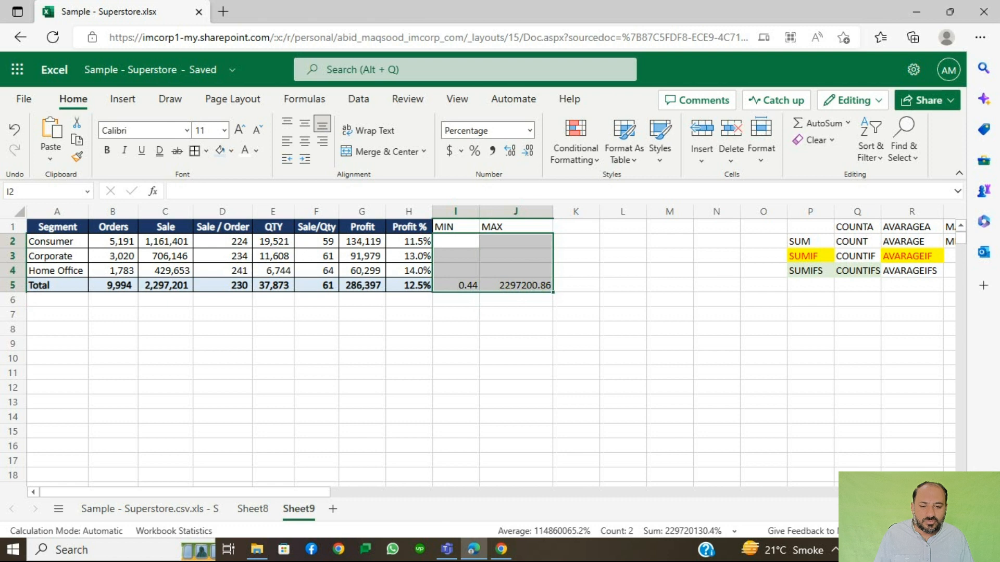
{"action": "left_click", "coordinate": [492, 151]}
{"action": "left_click", "coordinate": [528, 150]}
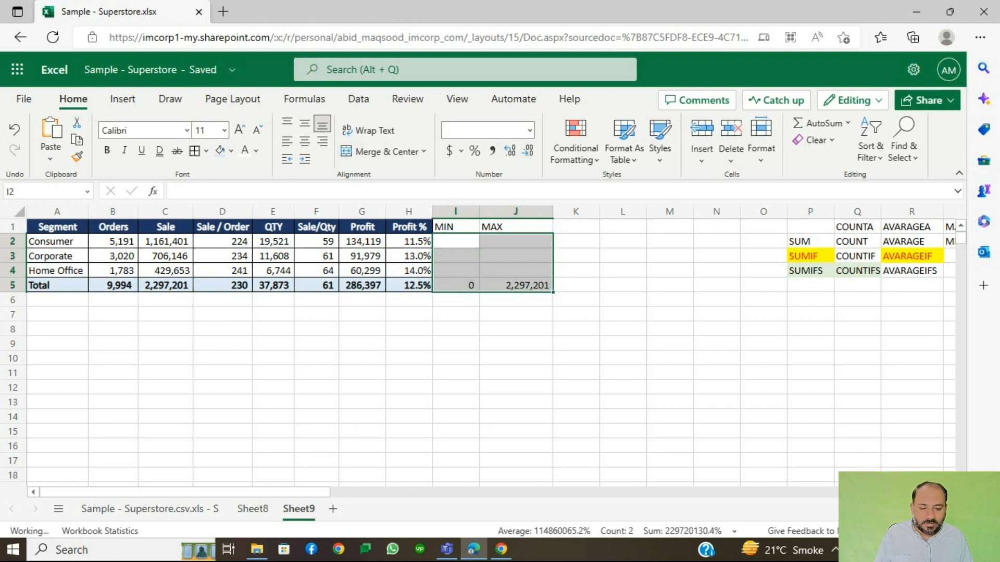
Delete the total below the Sales data in column R of Sheet8 and return to Sheet9
{"action": "left_click", "coordinate": [253, 509]}
{"action": "left_click", "coordinate": [346, 256]}
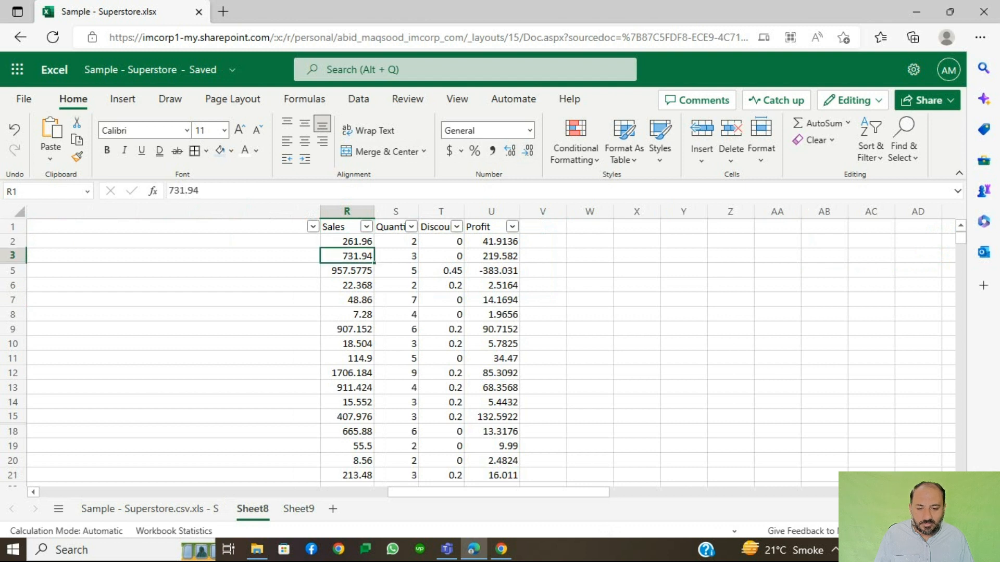
{"action": "key", "text": "ctrl+Down"}
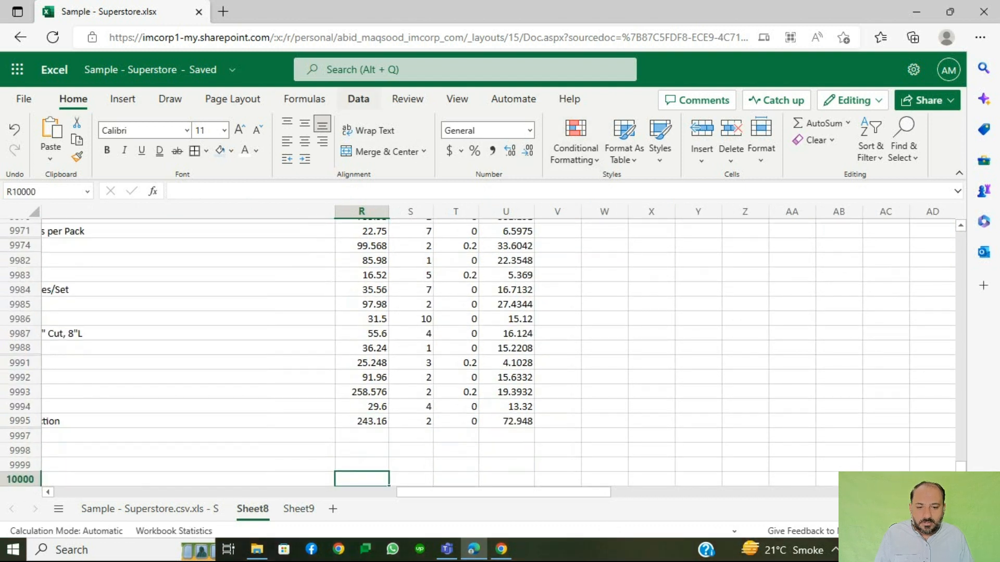
{"action": "left_click", "coordinate": [359, 99]}
{"action": "left_click", "coordinate": [361, 348]}
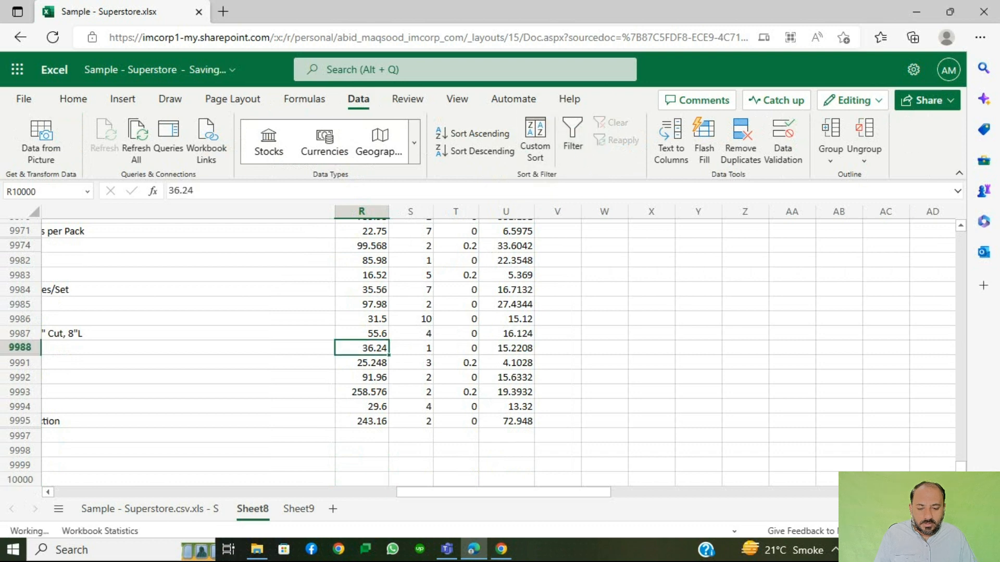
{"action": "key", "text": "ctrl+Down"}
{"action": "key", "text": "ctrl+Down"}
{"action": "key", "text": "ctrl+Up"}
{"action": "key", "text": "Delete"}
{"action": "left_click", "coordinate": [299, 509]}
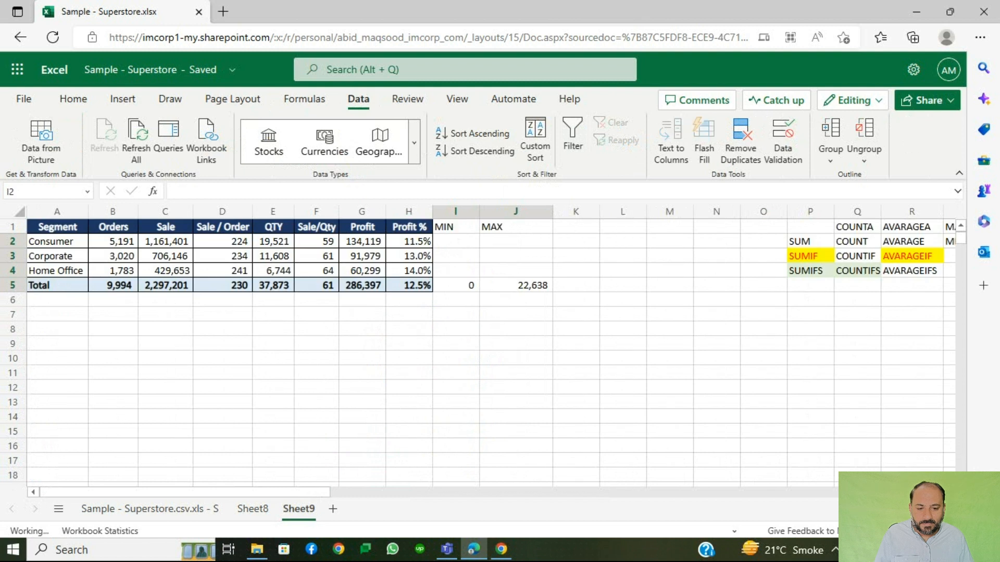
Show the MIN result in I5 with two decimal places
{"action": "left_click", "coordinate": [576, 300]}
{"action": "left_click", "coordinate": [456, 285]}
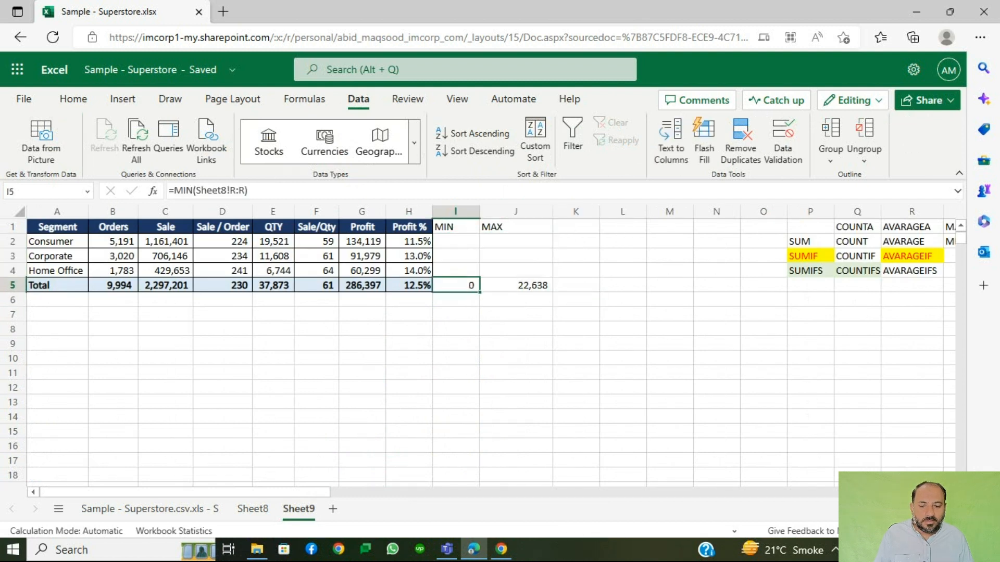
{"action": "left_click", "coordinate": [516, 285]}
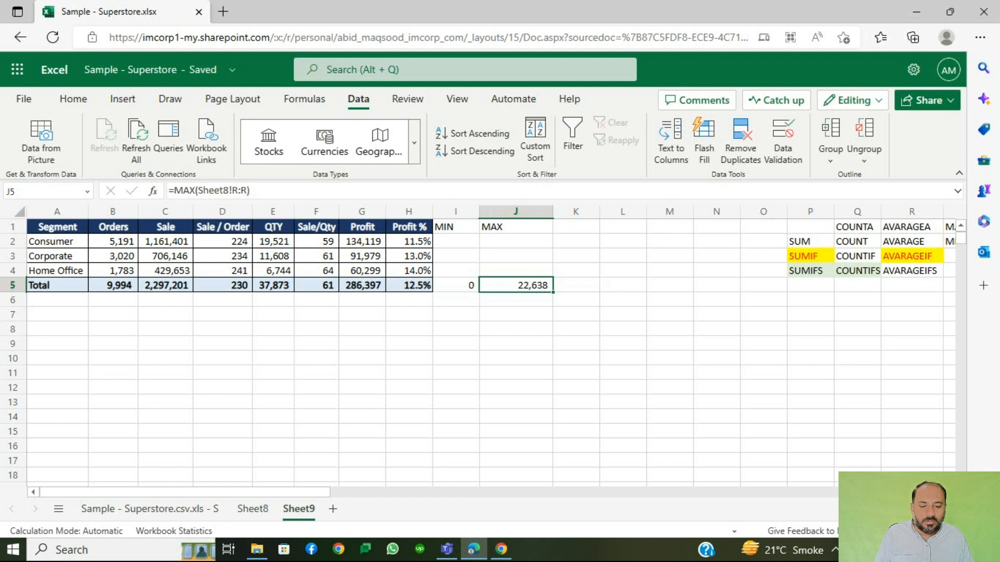
{"action": "left_click", "coordinate": [455, 285]}
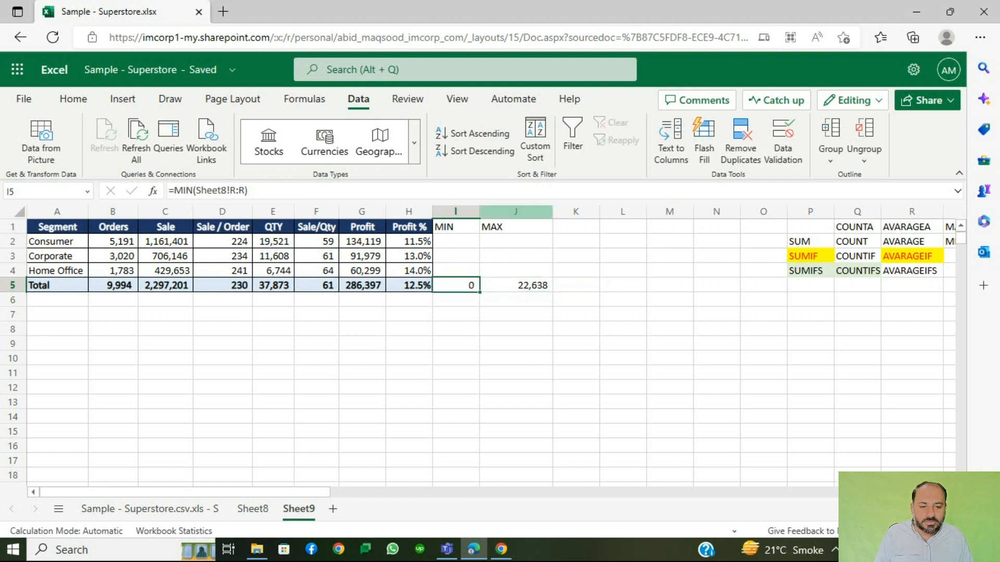
{"action": "left_click", "coordinate": [73, 99]}
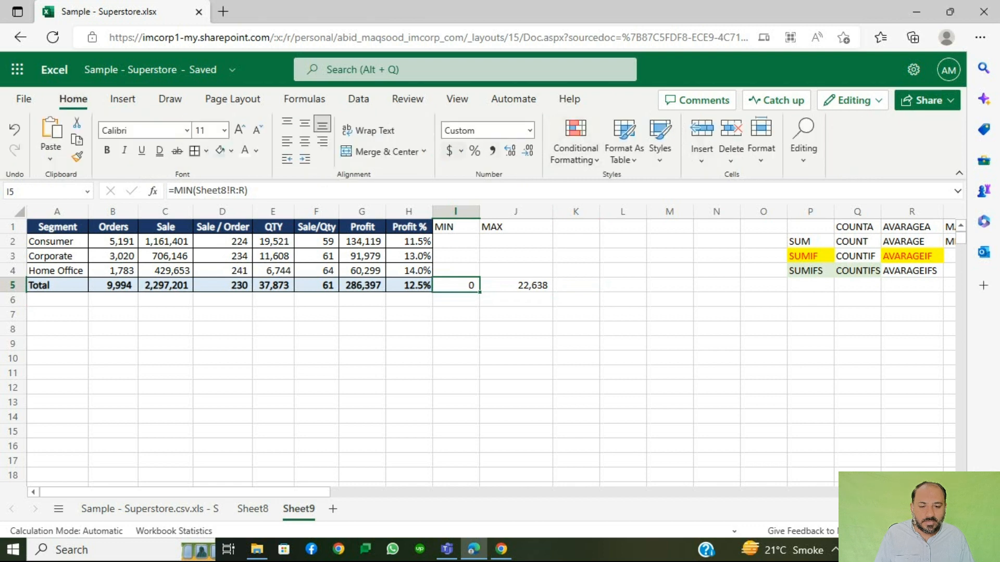
{"action": "left_click", "coordinate": [510, 151]}
{"action": "left_click", "coordinate": [510, 151]}
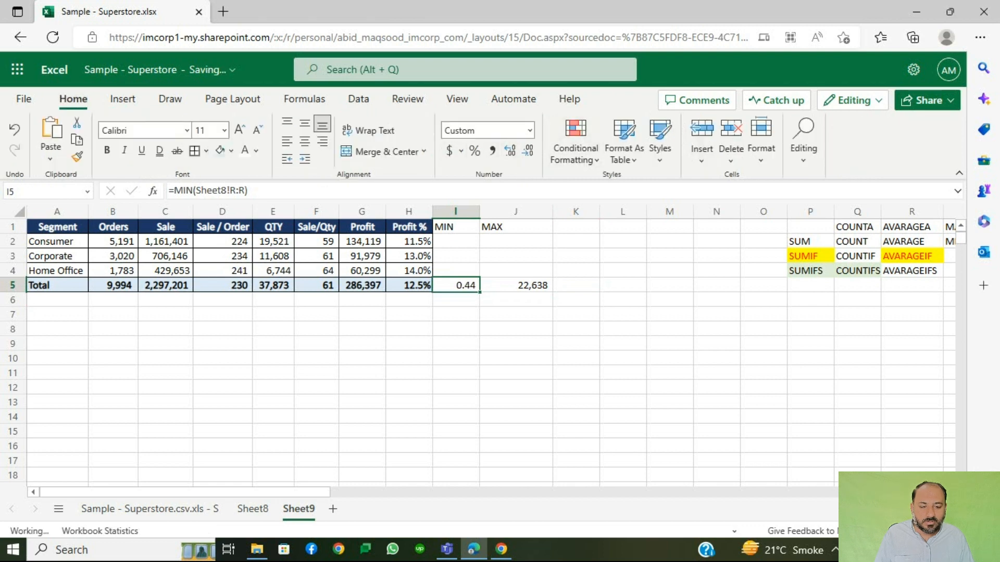
{"action": "left_click", "coordinate": [516, 270]}
{"action": "key", "text": "Up"}
{"action": "key", "text": "Up"}
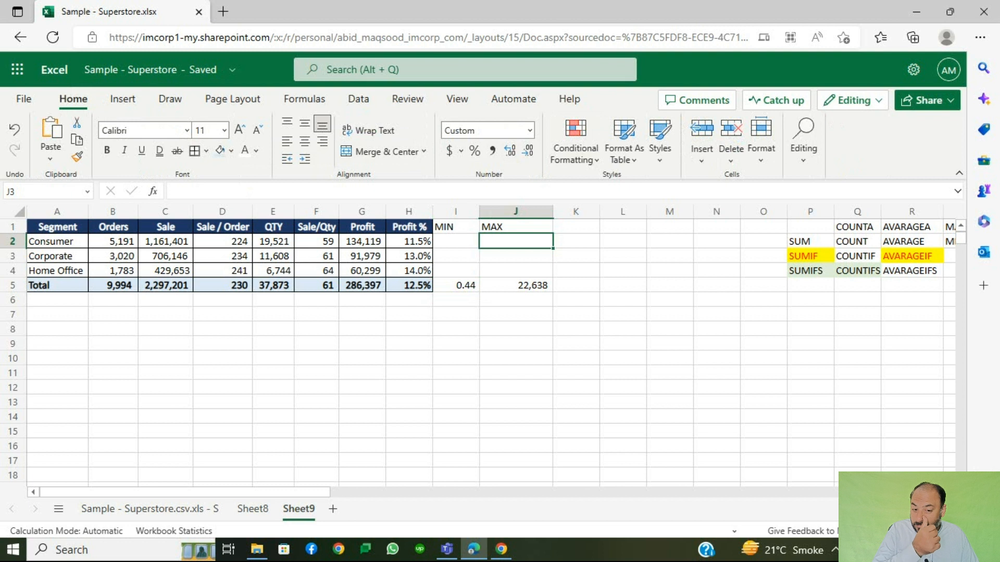
{"action": "key", "text": "Left"}
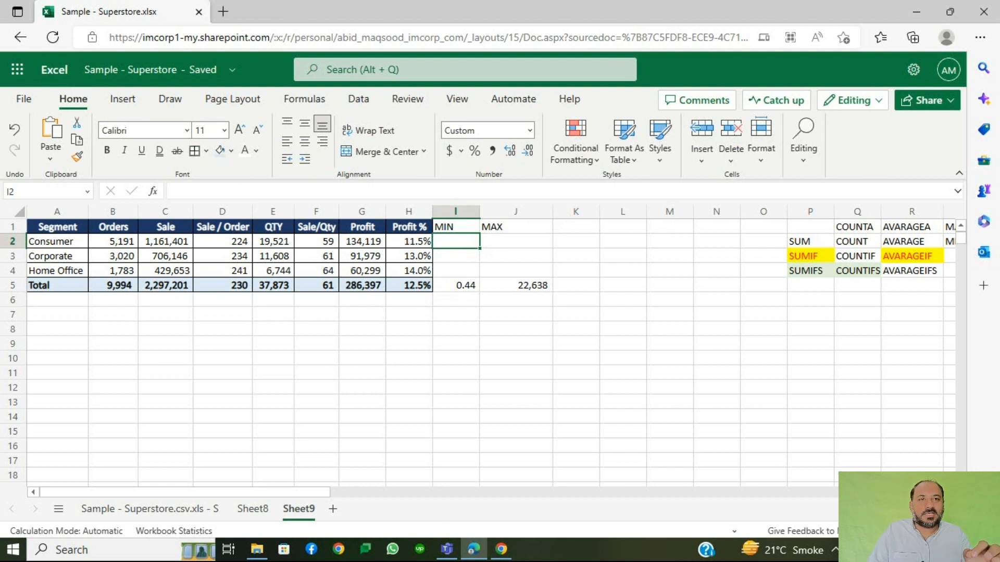
{"action": "type", "text": "MIN"}
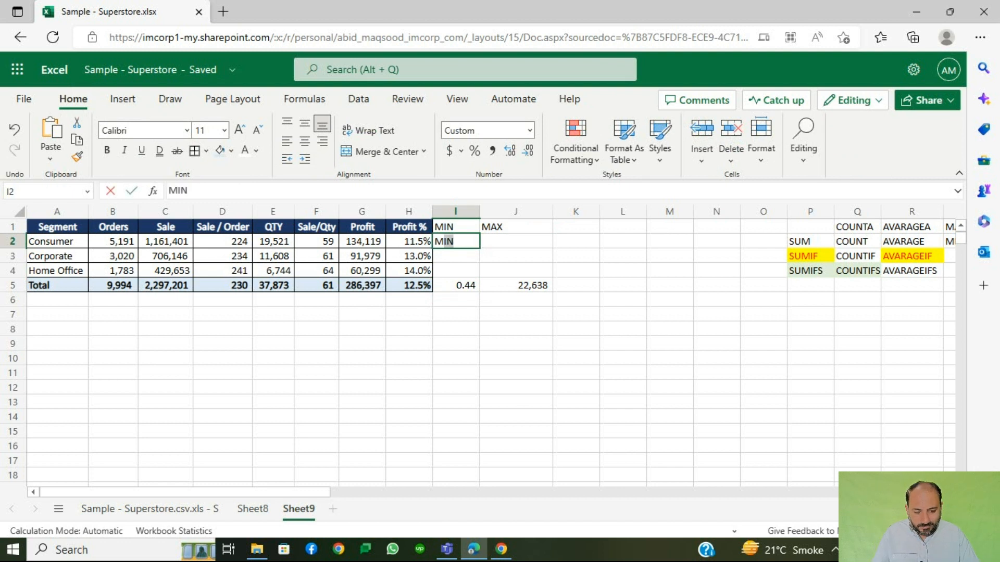
{"action": "key", "text": "BackSpace"}
{"action": "key", "text": "BackSpace"}
{"action": "key", "text": "BackSpace"}
{"action": "type", "text": "+MIN"}
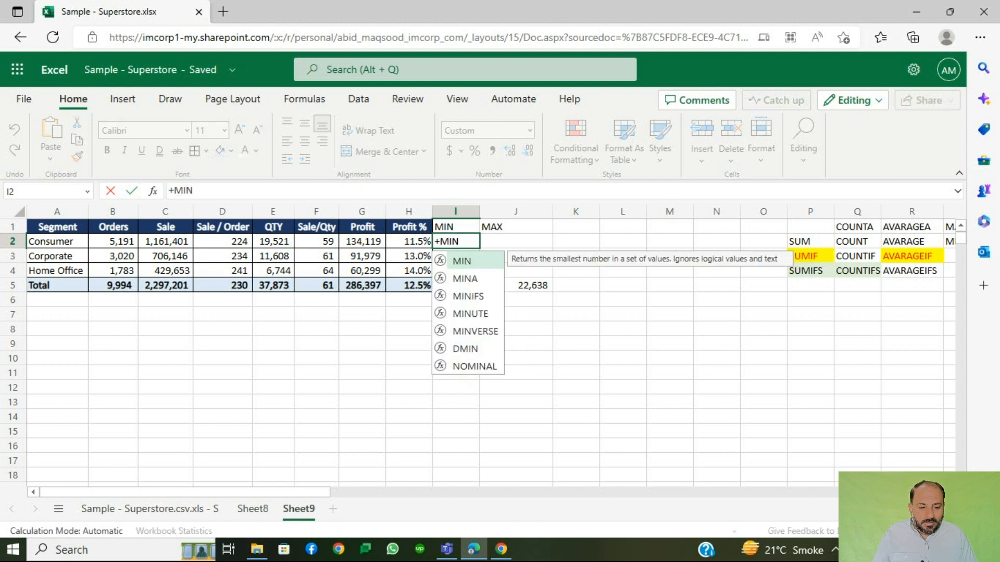
{"action": "key", "text": "Down"}
{"action": "key", "text": "Down"}
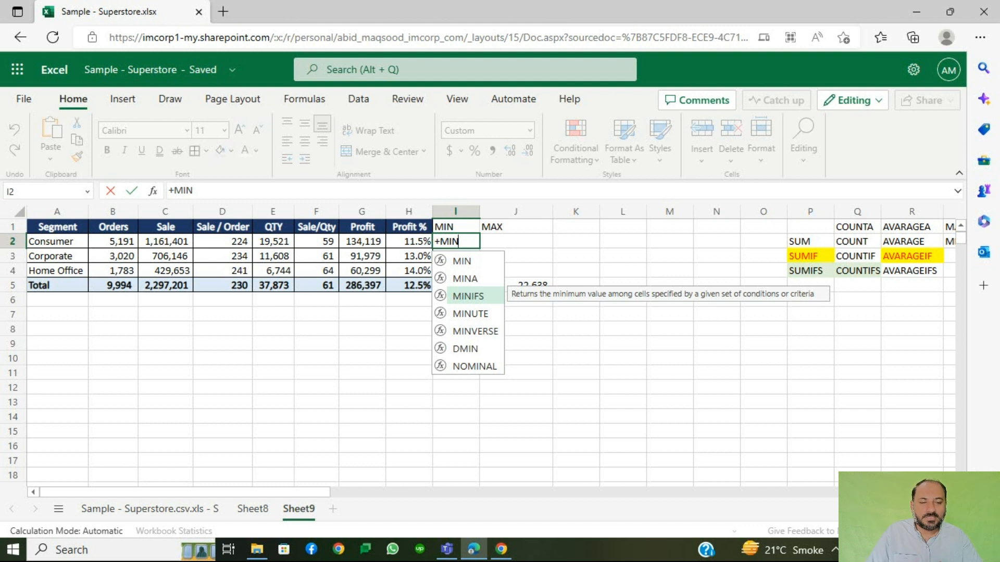
{"action": "key", "text": "BackSpace"}
{"action": "key", "text": "Escape"}
Enter =MINIFS(Sheet8!R:R,Sheet8!H:H,Sheet9!A2) in I2 for the Consumer segment's minimum sale
{"action": "type", "text": "="}
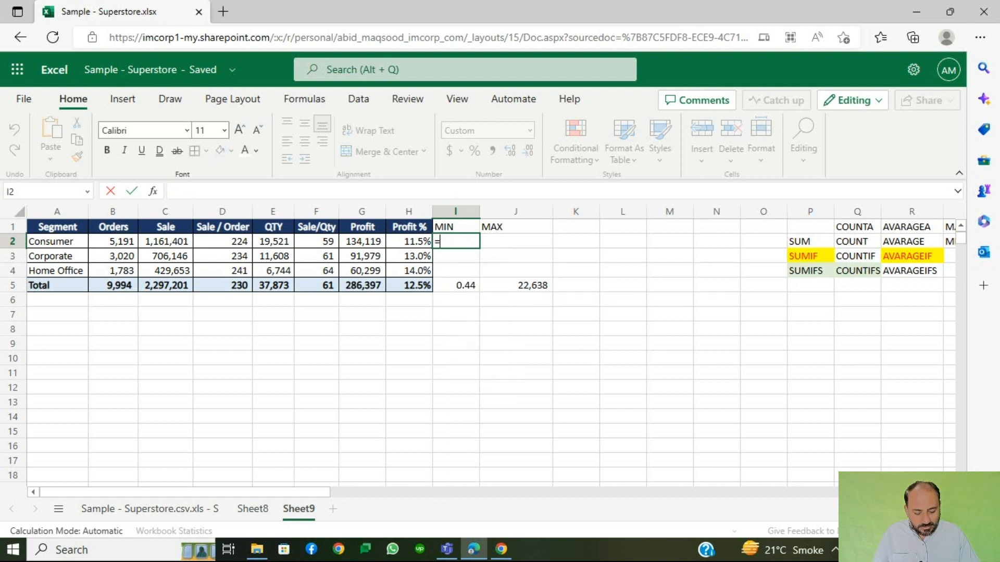
{"action": "type", "text": "minif"}
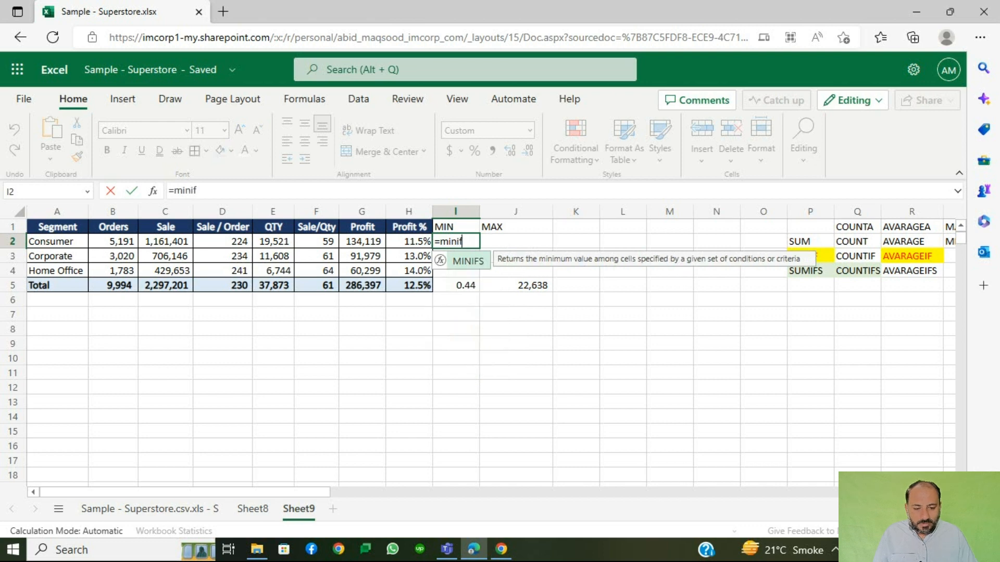
{"action": "key", "text": "Tab"}
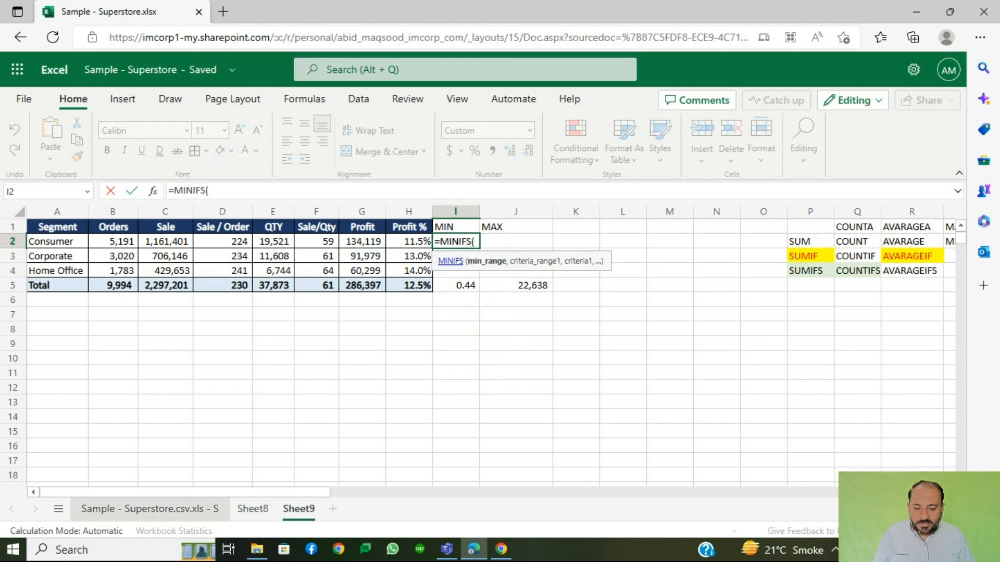
{"action": "left_click", "coordinate": [253, 509]}
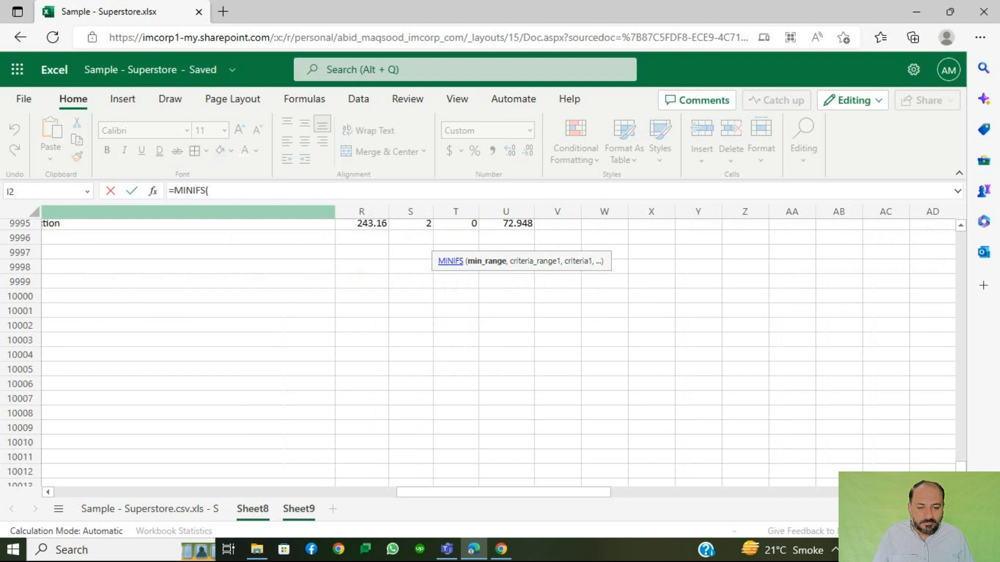
{"action": "left_click", "coordinate": [361, 211]}
{"action": "type", "text": ","}
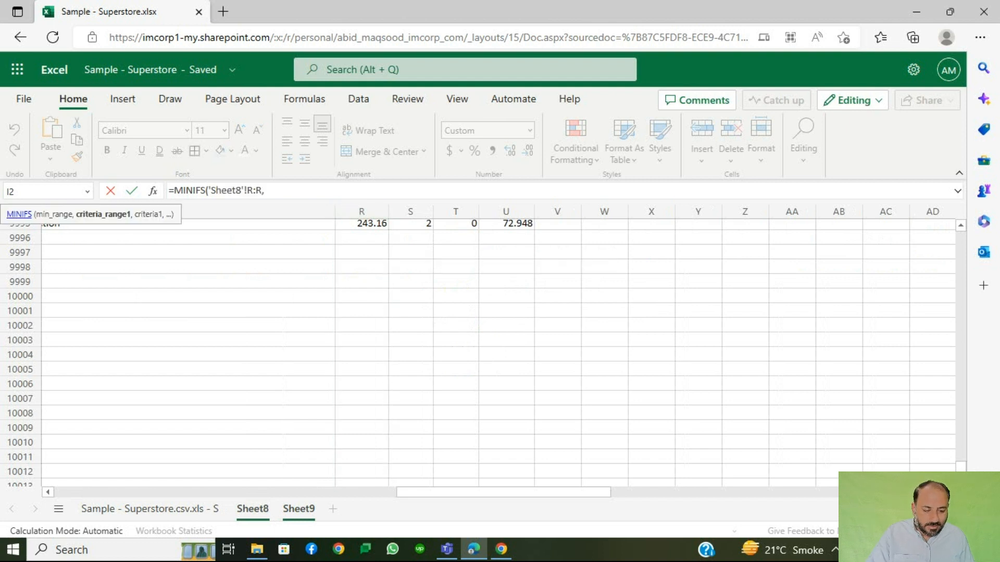
{"action": "scroll", "coordinate": [498, 354], "scroll_direction": "left", "scroll_amount": 10}
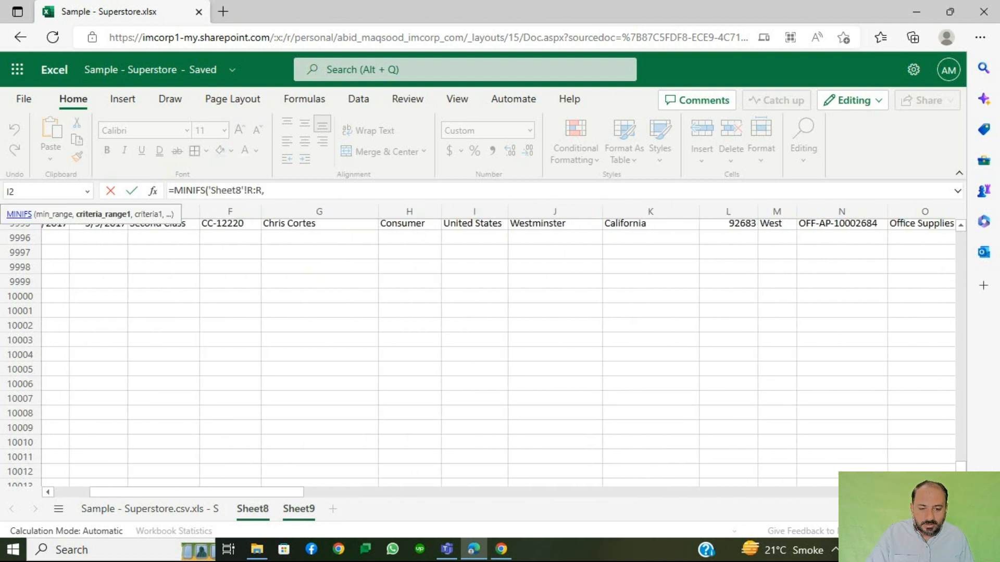
{"action": "left_click", "coordinate": [410, 211]}
{"action": "type", "text": ","}
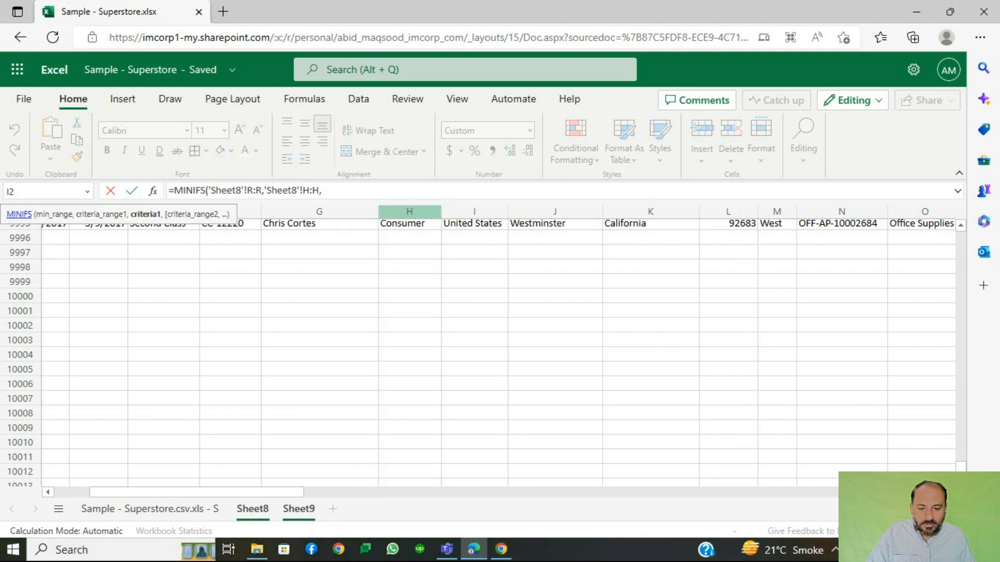
{"action": "left_click", "coordinate": [298, 509]}
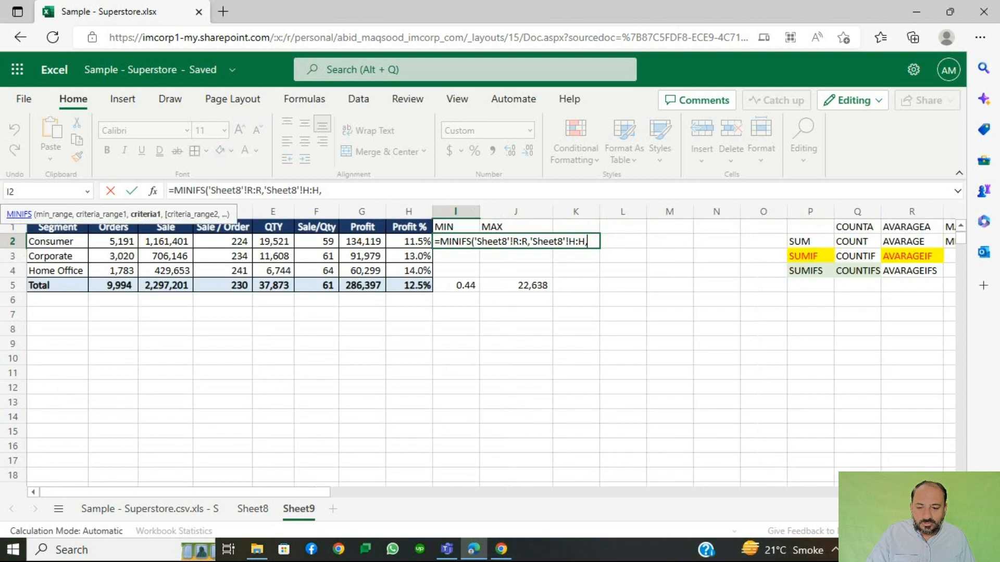
{"action": "left_click", "coordinate": [57, 241]}
{"action": "key", "text": "Return"}
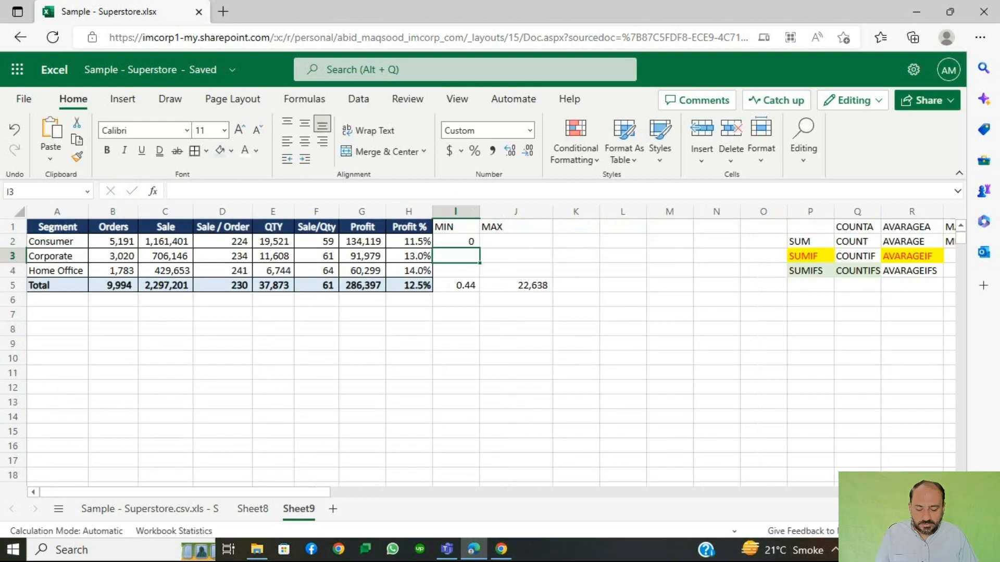
Fill the MINIFS formula from I2 down to the Corporate and Home Office rows, I3 and I4
{"action": "key", "text": "ctrl+d"}
{"action": "key", "text": "Down"}
{"action": "key", "text": "ctrl+d"}
Show the segment minimums in I2:I4 with two decimal places
{"action": "key", "text": "Up"}
{"action": "key", "text": "Up"}
{"action": "key", "text": "shift+Down"}
{"action": "key", "text": "shift+Down"}
{"action": "left_click", "coordinate": [510, 150]}
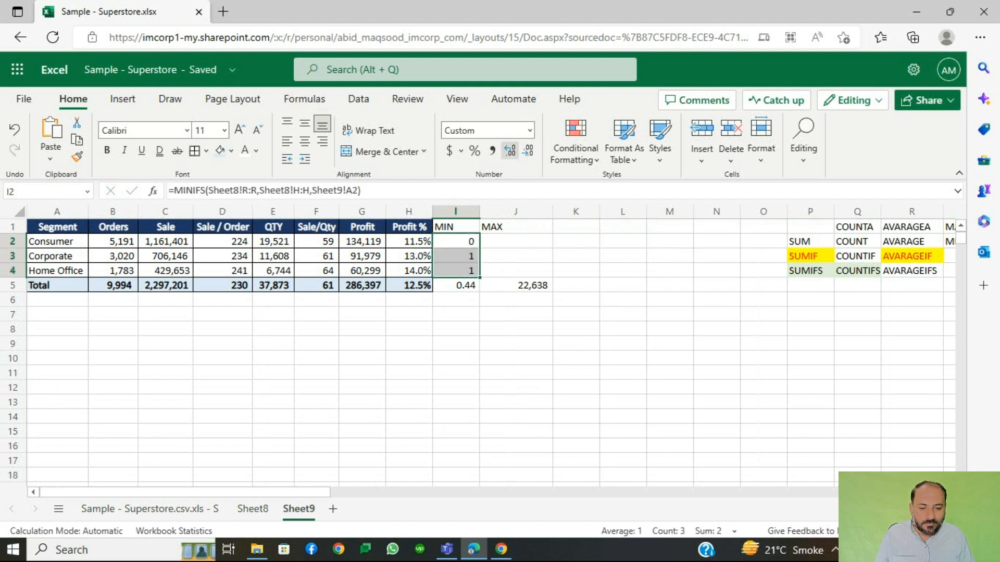
{"action": "left_click", "coordinate": [510, 150]}
Enter =MAXIFS(Sheet8!R:R,Sheet8!H:H,Sheet9!A2) in J2 for the Consumer segment's maximum sale
{"action": "left_click", "coordinate": [516, 241]}
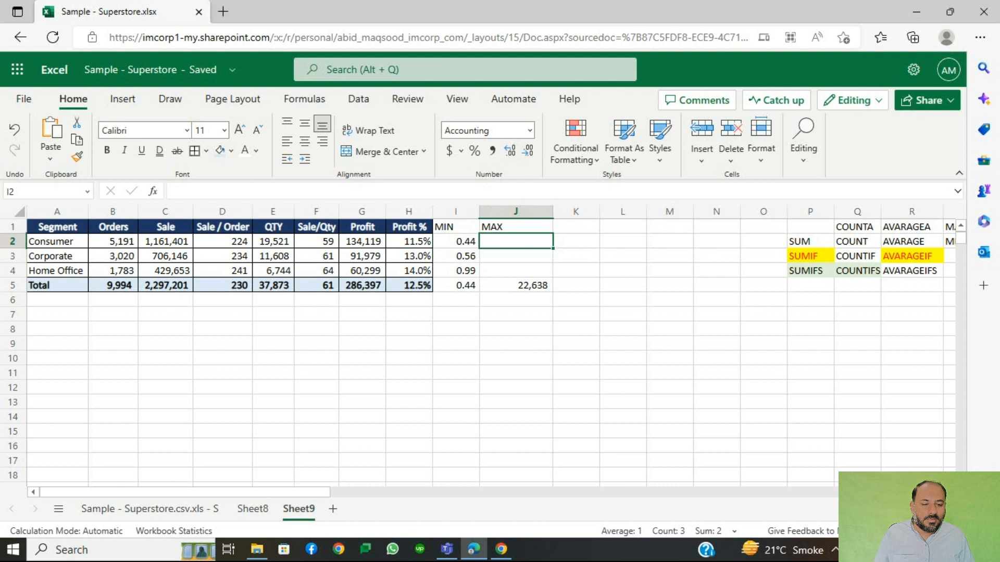
{"action": "type", "text": "=max"}
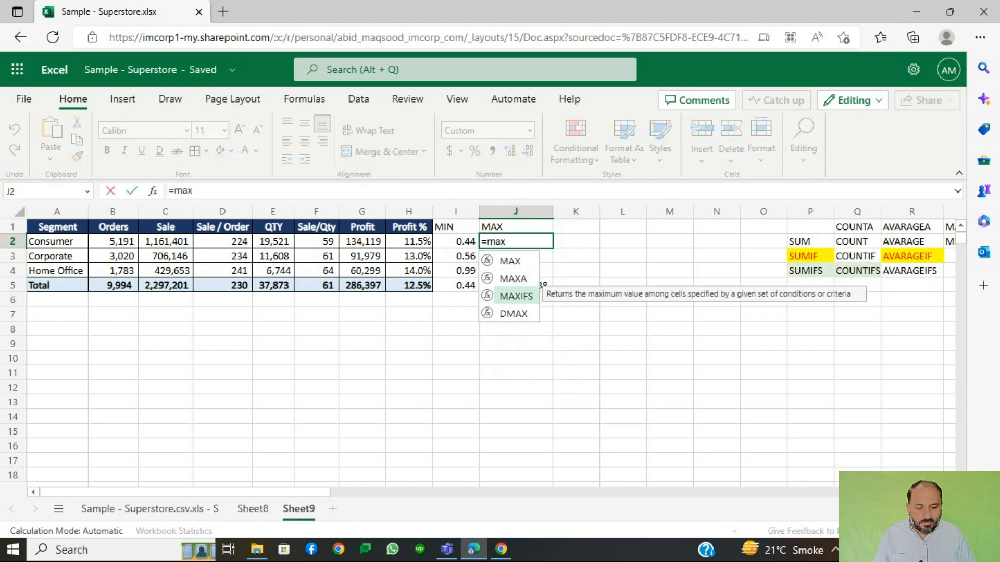
{"action": "key", "text": "Tab"}
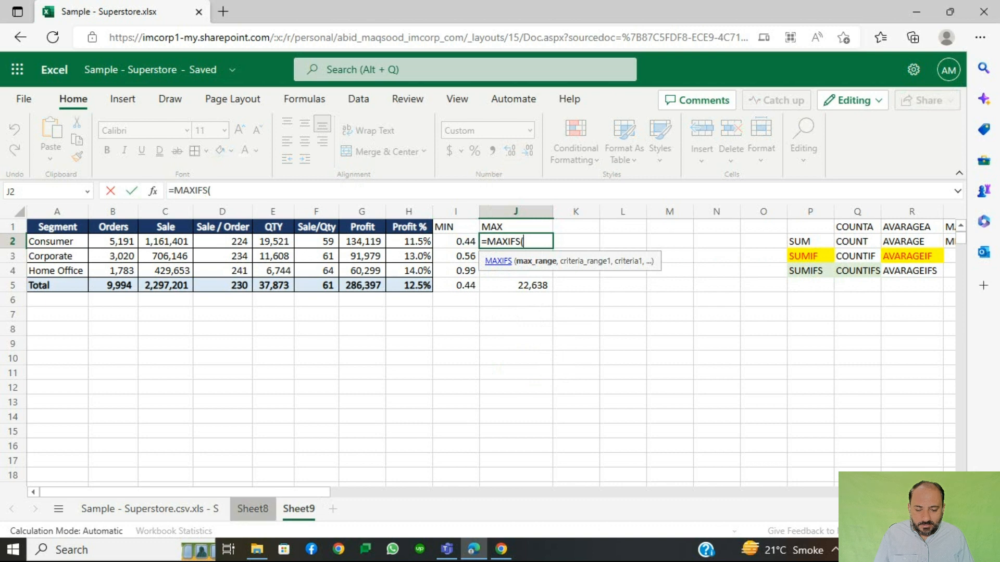
{"action": "left_click", "coordinate": [253, 509]}
{"action": "left_click", "coordinate": [917, 212]}
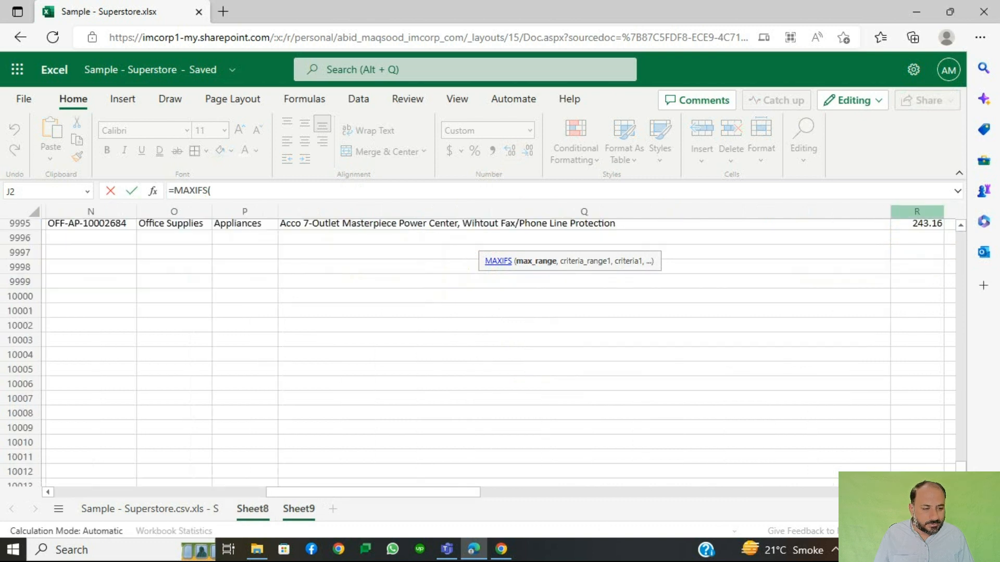
{"action": "type", "text": ","}
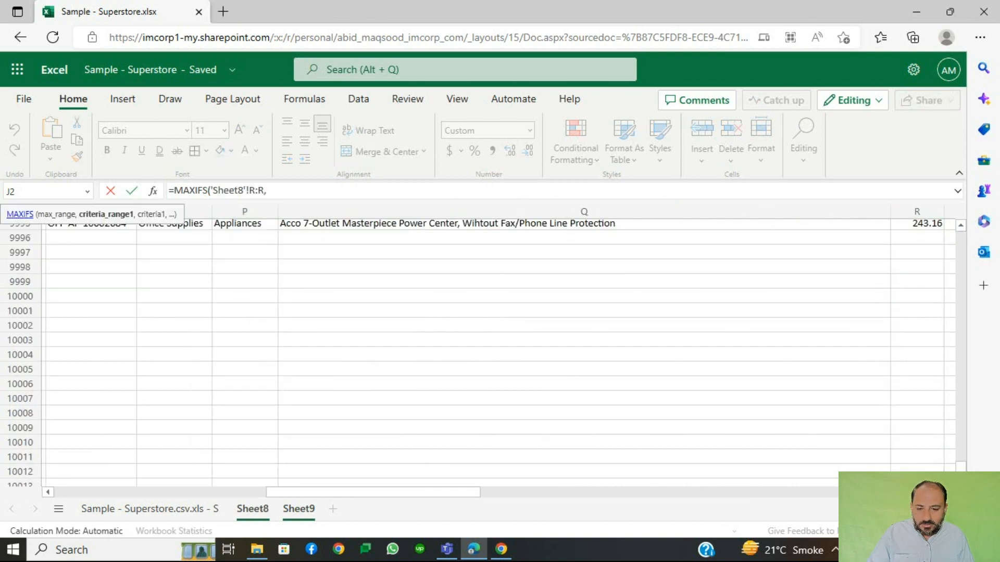
{"action": "left_click", "coordinate": [174, 211]}
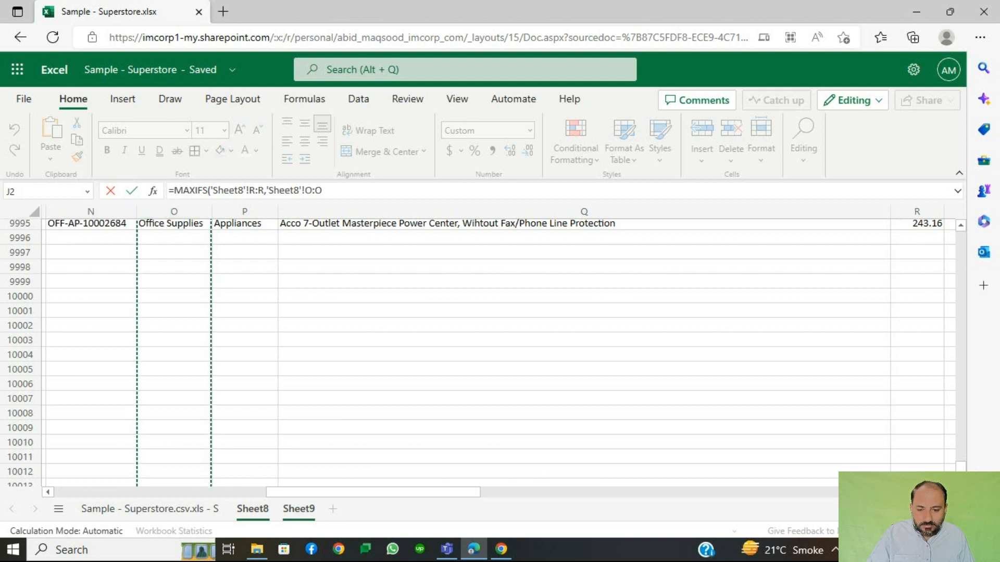
{"action": "scroll", "coordinate": [495, 349], "scroll_direction": "left", "scroll_amount": 5}
{"action": "left_click", "coordinate": [201, 211]}
{"action": "type", "text": ","}
{"action": "left_click", "coordinate": [299, 509]}
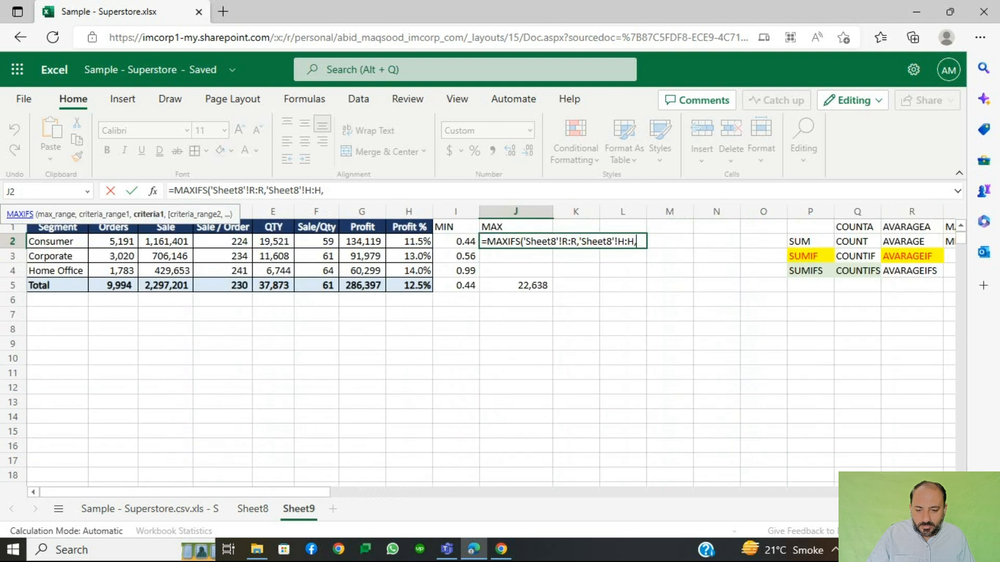
{"action": "left_click", "coordinate": [57, 242]}
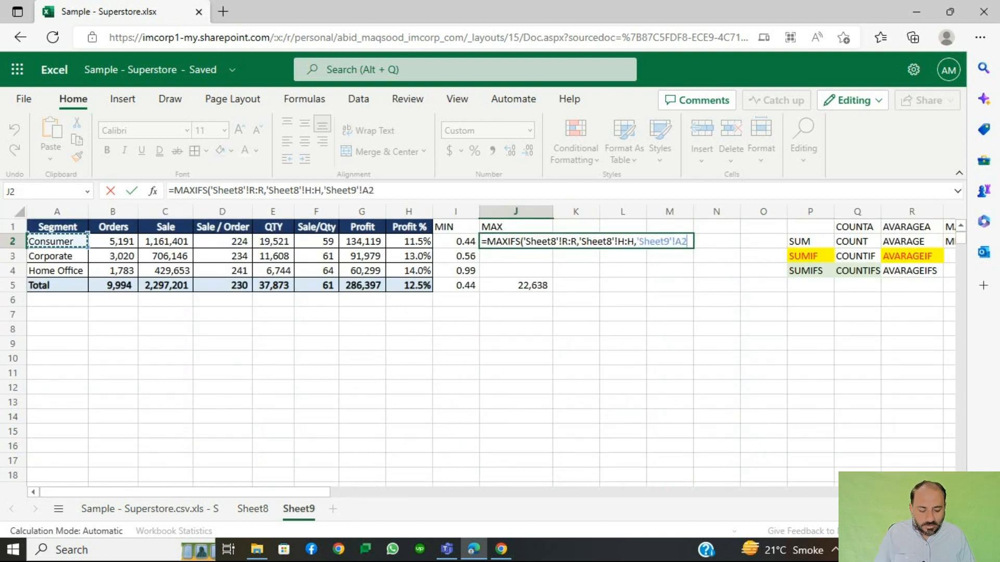
{"action": "key", "text": "Return"}
Fill the MAXIFS formula from J2 down to the Corporate and Home Office rows, J3 and J4
{"action": "key", "text": "ctrl+d"}
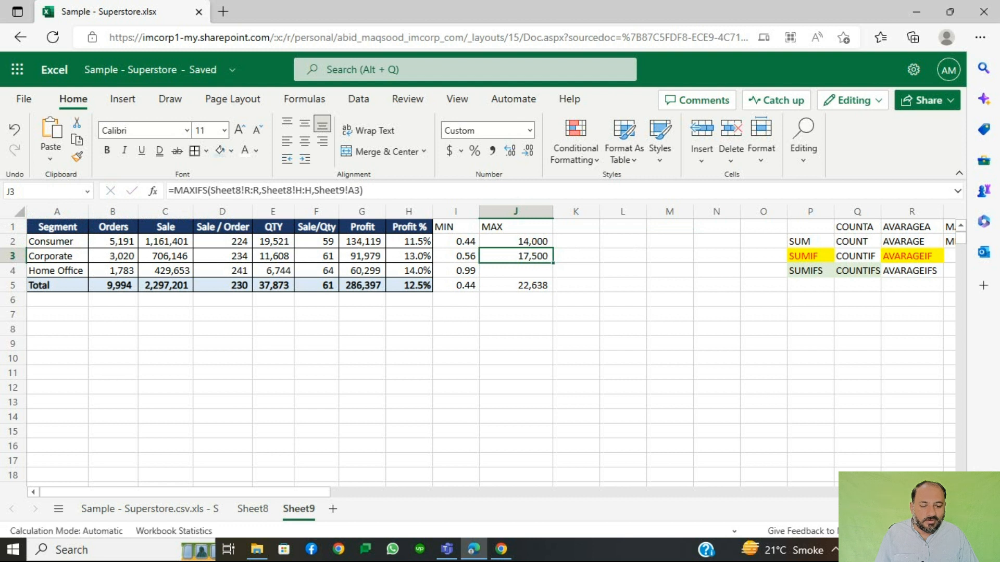
{"action": "key", "text": "Down"}
{"action": "key", "text": "ctrl+d"}
{"action": "key", "text": "Down"}
{"action": "key", "text": "Up"}
{"action": "key", "text": "Up"}
{"action": "key", "text": "Up"}
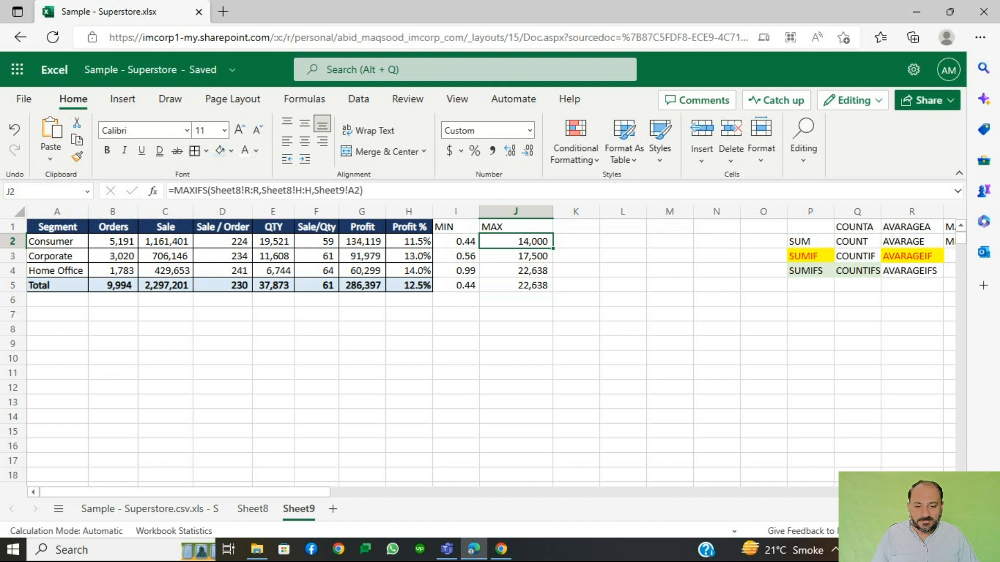
Add a second pair of headers, MIN in K1 and MAX in L1
{"action": "key", "text": "Up"}
{"action": "key", "text": "Right"}
{"action": "type", "text": "MIN"}
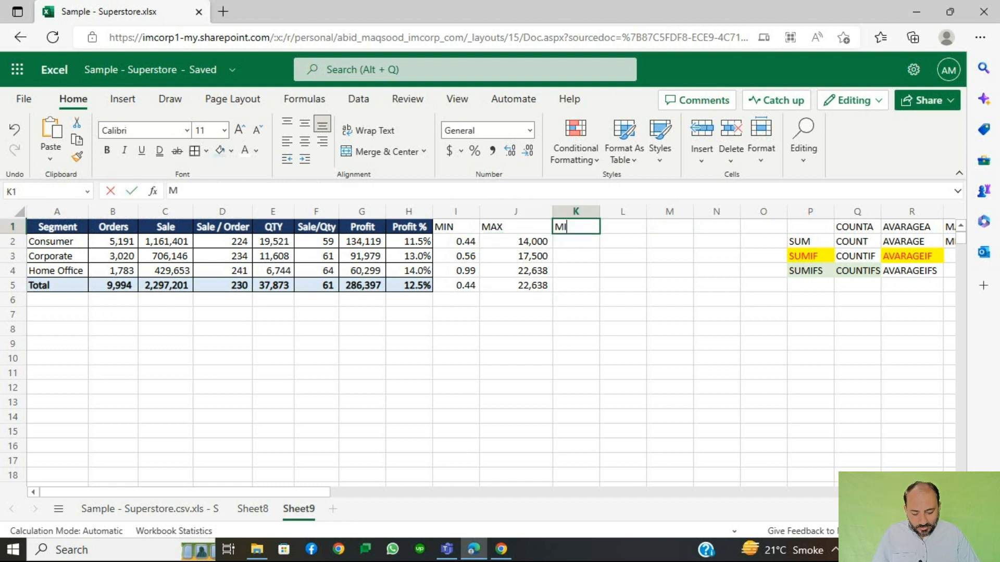
{"action": "key", "text": "Right"}
{"action": "type", "text": "MAX"}
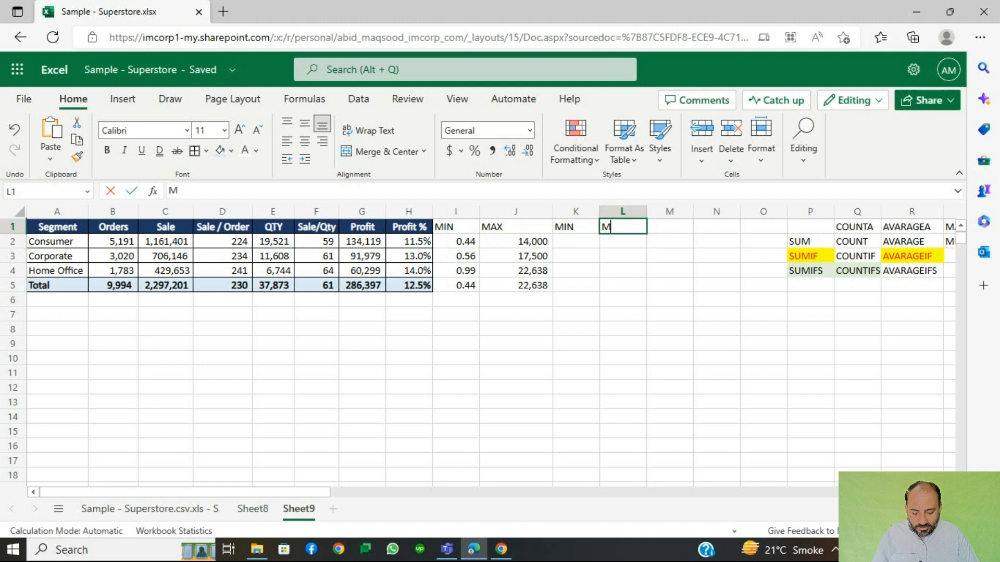
{"action": "key", "text": "Return"}
Merge and center I7:J10 below the first MIN/MAX pair and label it OFFICE 365
{"action": "left_click_drag", "start_coordinate": [455, 227], "coordinate": [515, 285]}
{"action": "left_click_drag", "start_coordinate": [455, 314], "coordinate": [516, 358]}
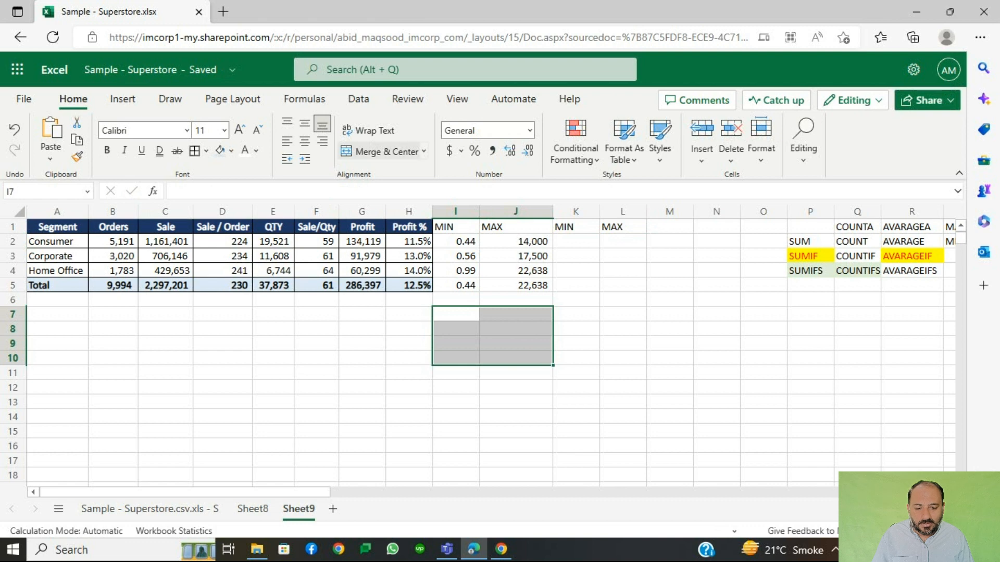
{"action": "left_click", "coordinate": [386, 152]}
{"action": "type", "text": "OFFICE 365"}
{"action": "key", "text": "Tab"}
Merge and center K7:L10 below the second MIN/MAX pair and label it OLD Versions
{"action": "key", "text": "shift+Right"}
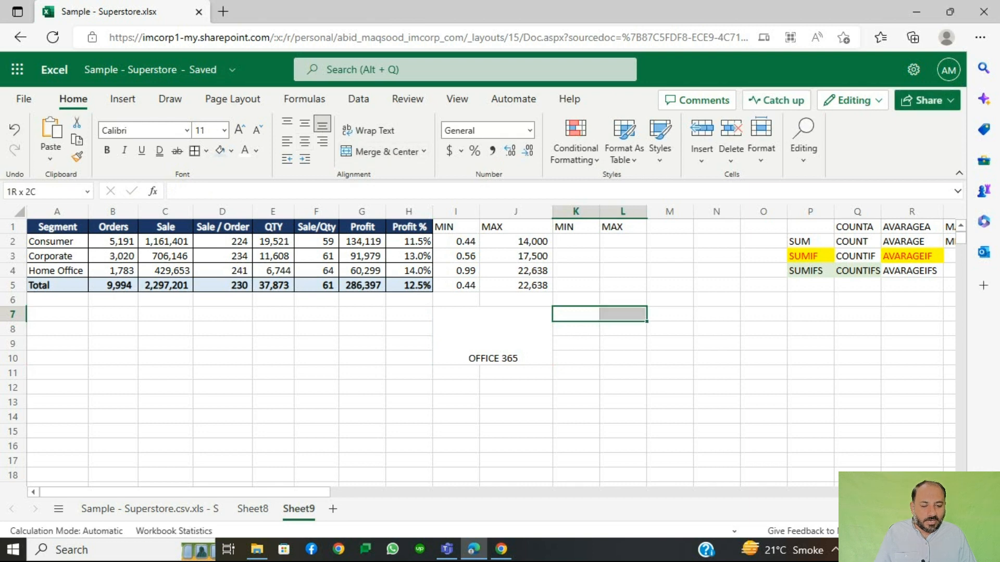
{"action": "key", "text": "shift+Right"}
{"action": "key", "text": "shift+Down"}
{"action": "key", "text": "shift+Left"}
{"action": "key", "text": "shift+Down"}
{"action": "key", "text": "shift+Down"}
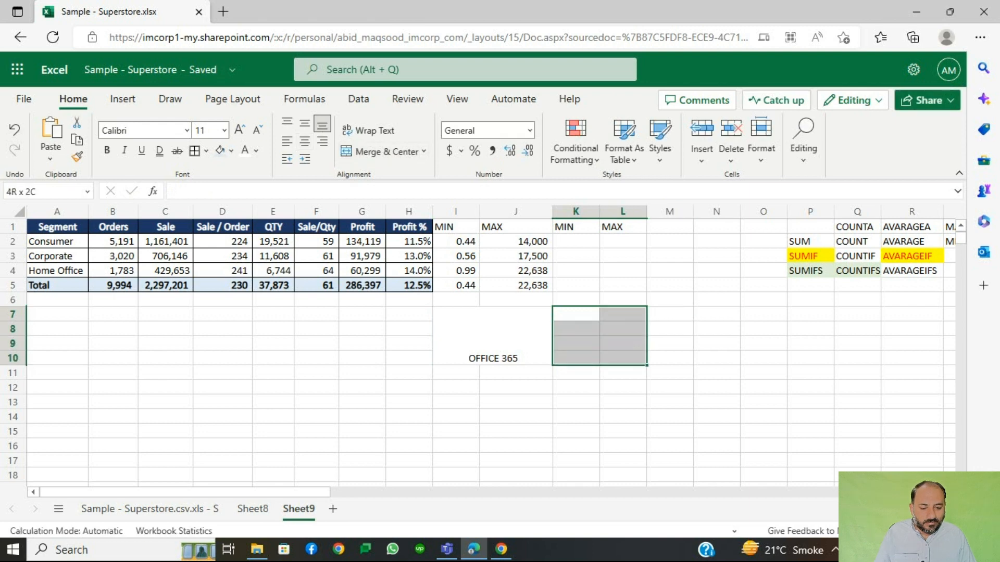
{"action": "left_click", "coordinate": [382, 152]}
{"action": "type", "text": "O"}
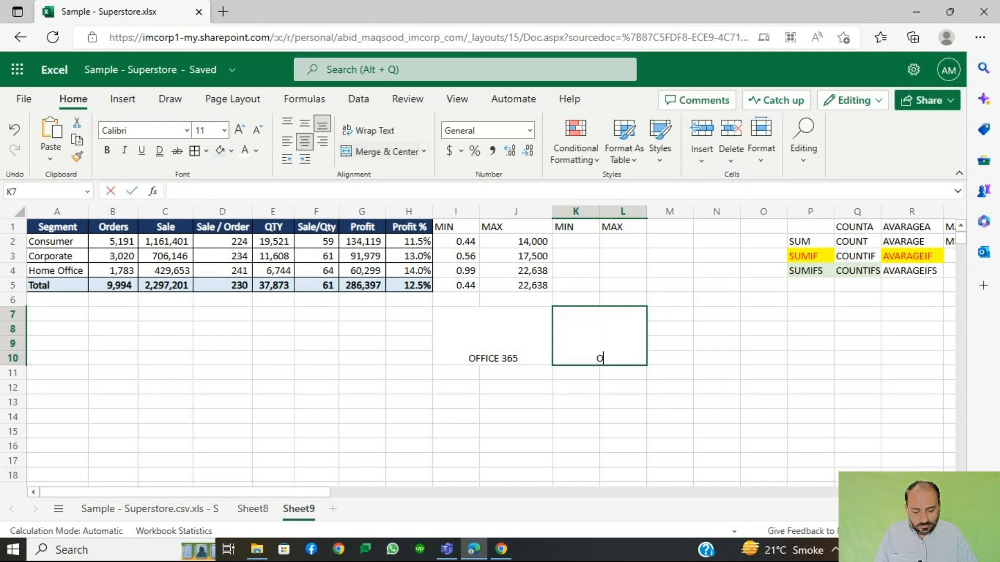
{"action": "type", "text": "LD Versions"}
{"action": "key", "text": "Return"}
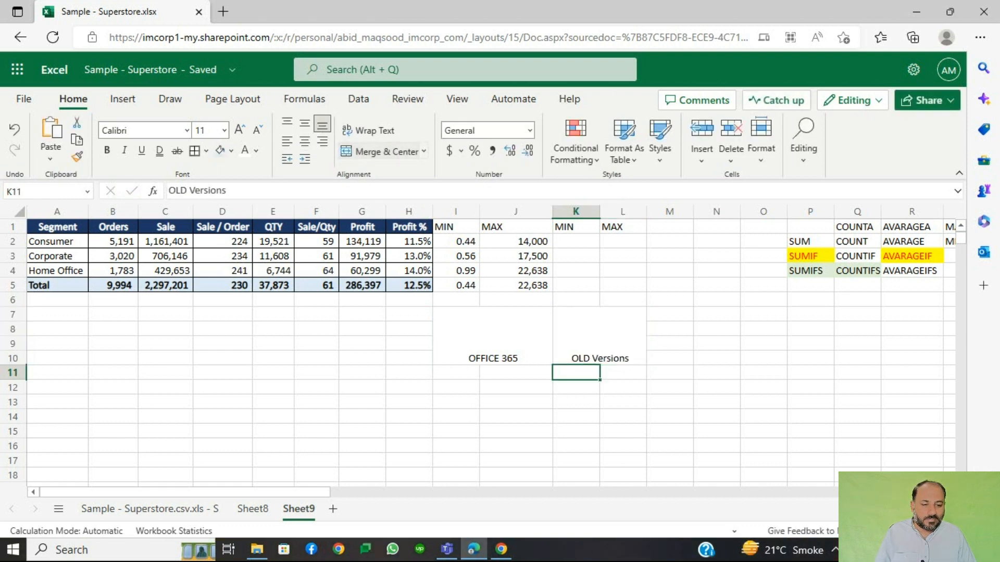
Begin a nested =MIN(IF( formula in K2 for the Consumer row
{"action": "key", "text": "ctrl+Up"}
{"action": "key", "text": "ctrl+Up"}
{"action": "key", "text": "Down"}
{"action": "type", "text": "=MIN("}
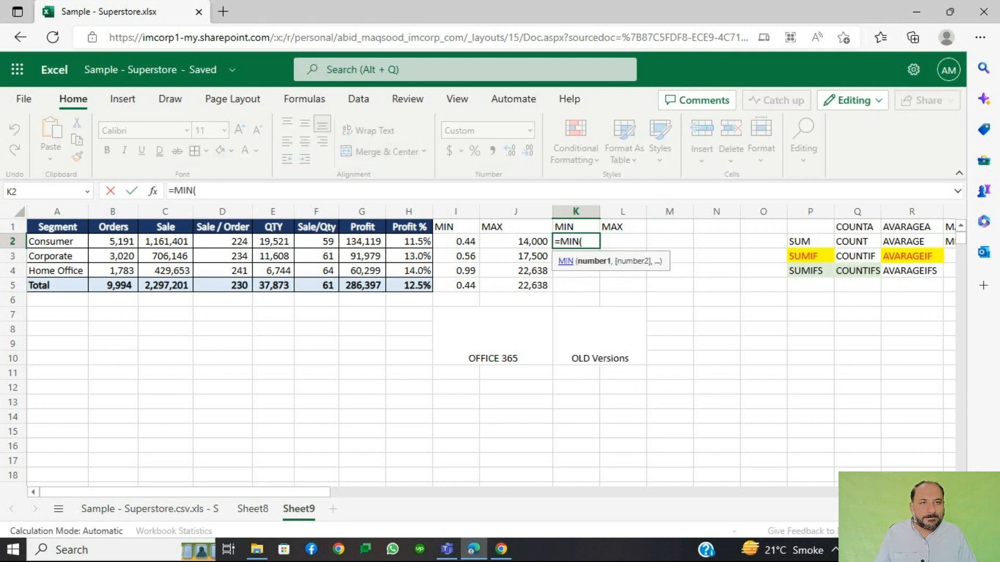
{"action": "type", "text": "IF"}
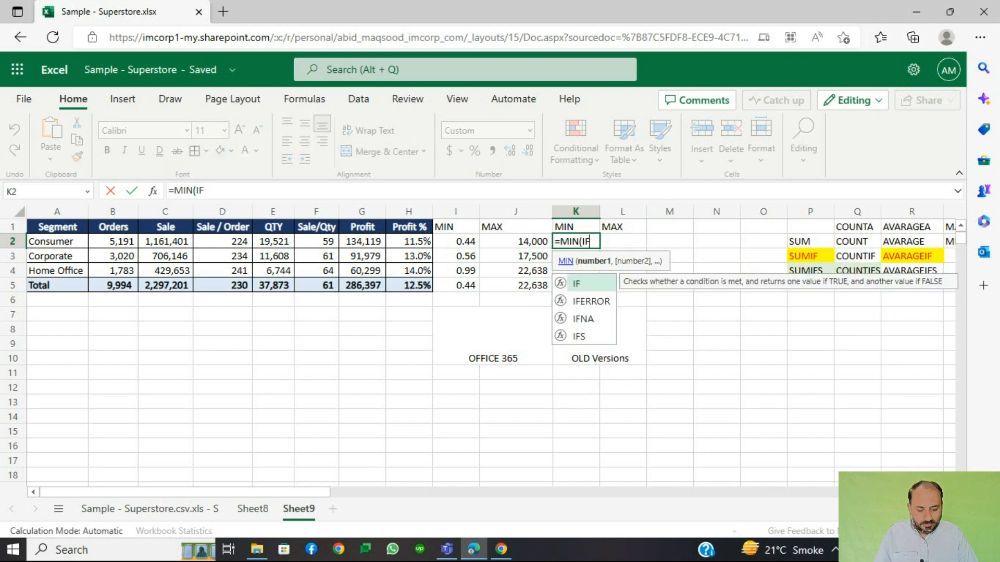
{"action": "type", "text": "("}
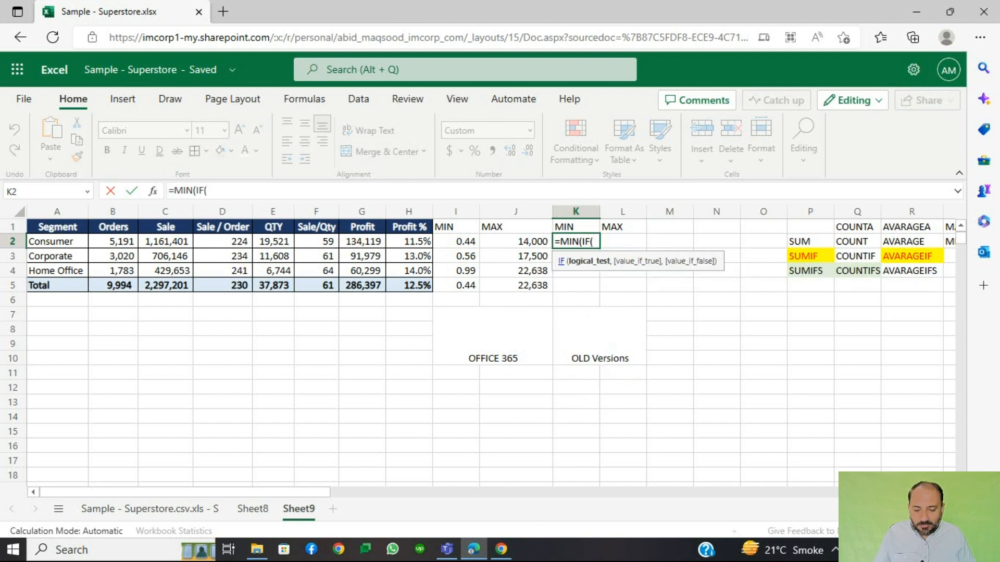
Set the range tested by IF in K2 to Sheet8's Segment data as the absolute reference $H$2:$H$9995
{"action": "left_click", "coordinate": [252, 509]}
{"action": "left_click", "coordinate": [174, 238]}
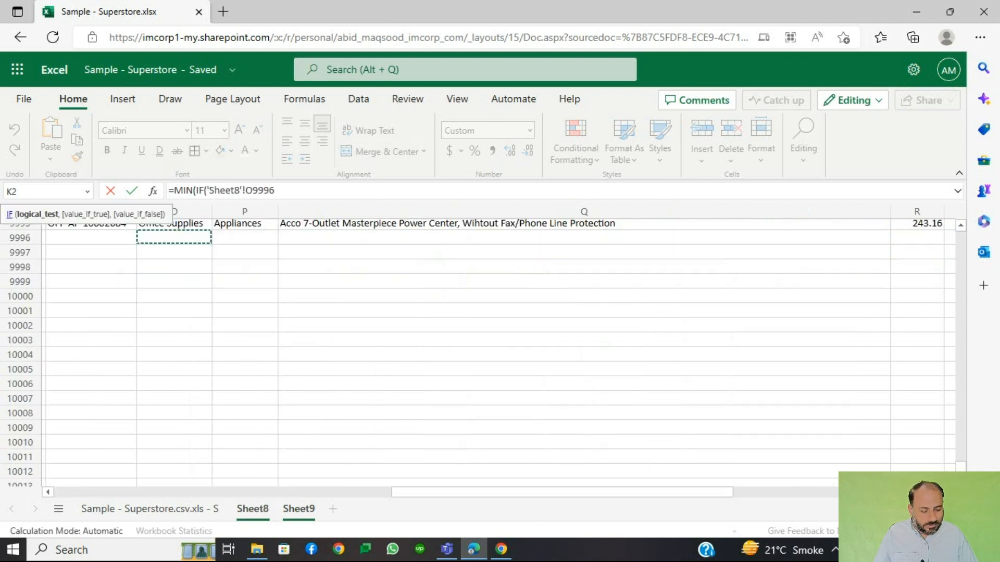
{"action": "key", "text": "ctrl+Home"}
{"action": "key", "text": "Down"}
{"action": "key", "text": "Right"}
{"action": "key", "text": "Right"}
{"action": "key", "text": "Right"}
{"action": "key", "text": "Right"}
{"action": "key", "text": "Right"}
{"action": "key", "text": "Right"}
{"action": "key", "text": "Right"}
{"action": "key", "text": "Right"}
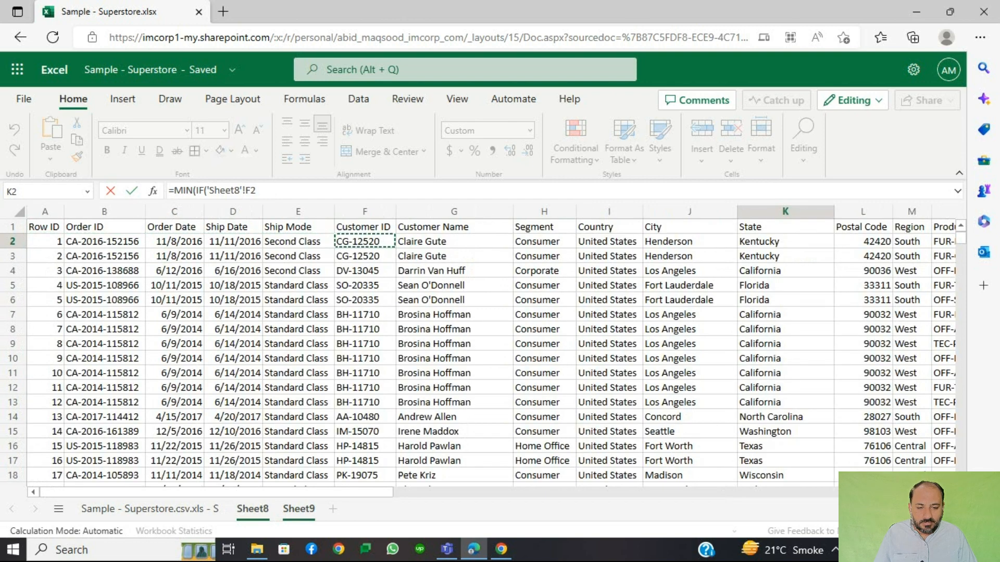
{"action": "key", "text": "Left"}
{"action": "key", "text": "ctrl+shift+Down"}
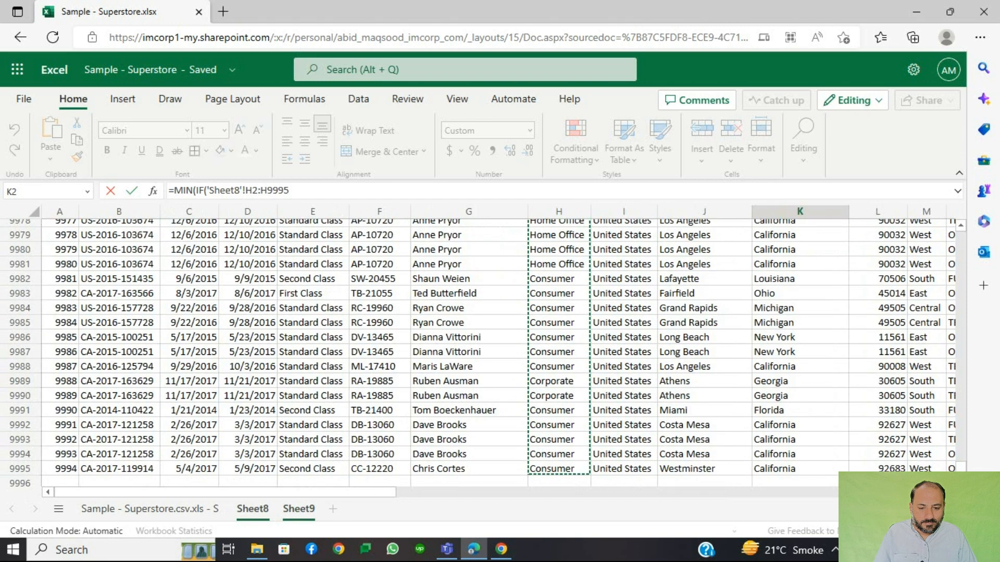
{"action": "key", "text": "F4"}
{"action": "type", "text": ","}
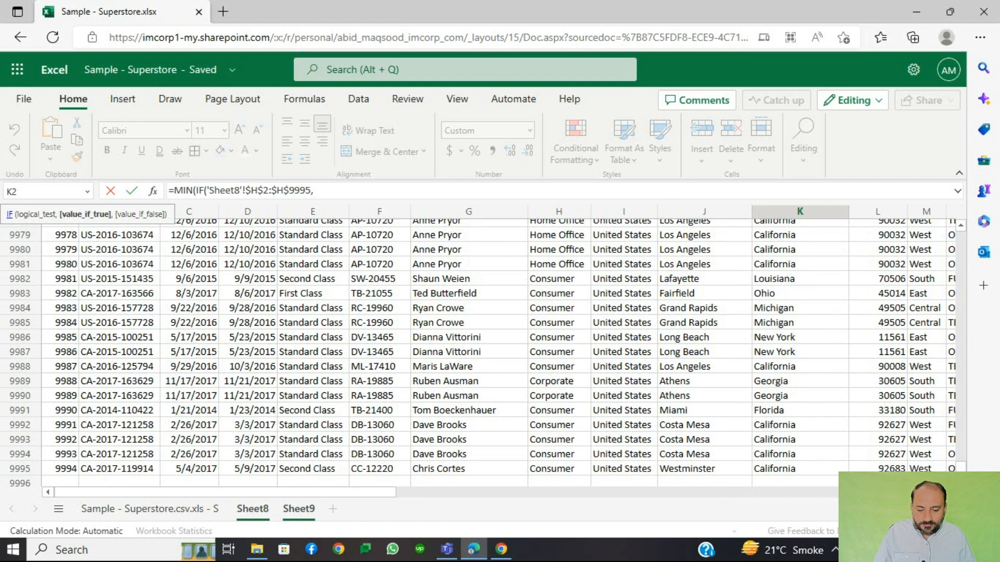
Complete the IF test in K2 by comparing the Segment range with the Consumer label in A2 of Sheet9
{"action": "key", "text": "BackSpace"}
{"action": "type", "text": "="}
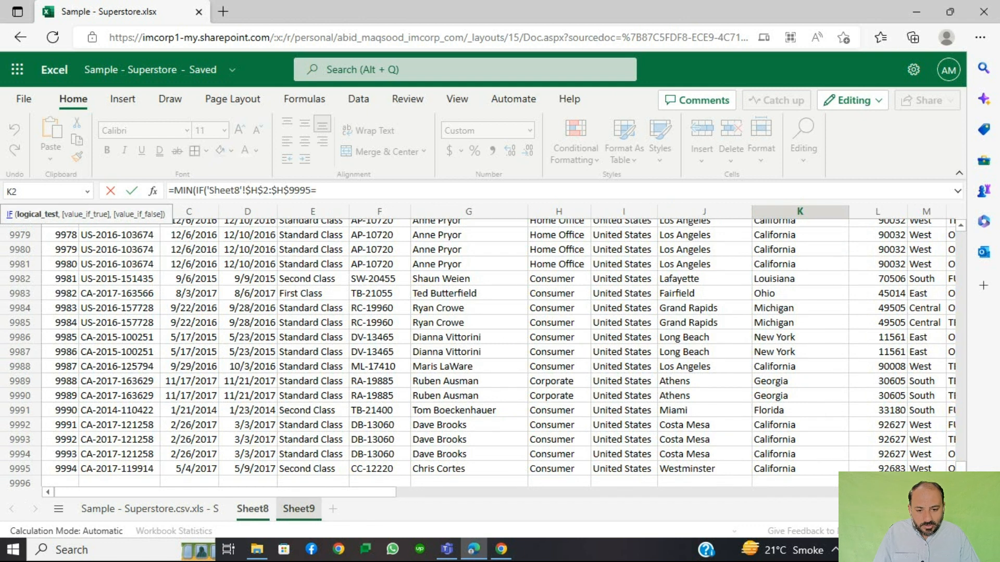
{"action": "left_click", "coordinate": [299, 509]}
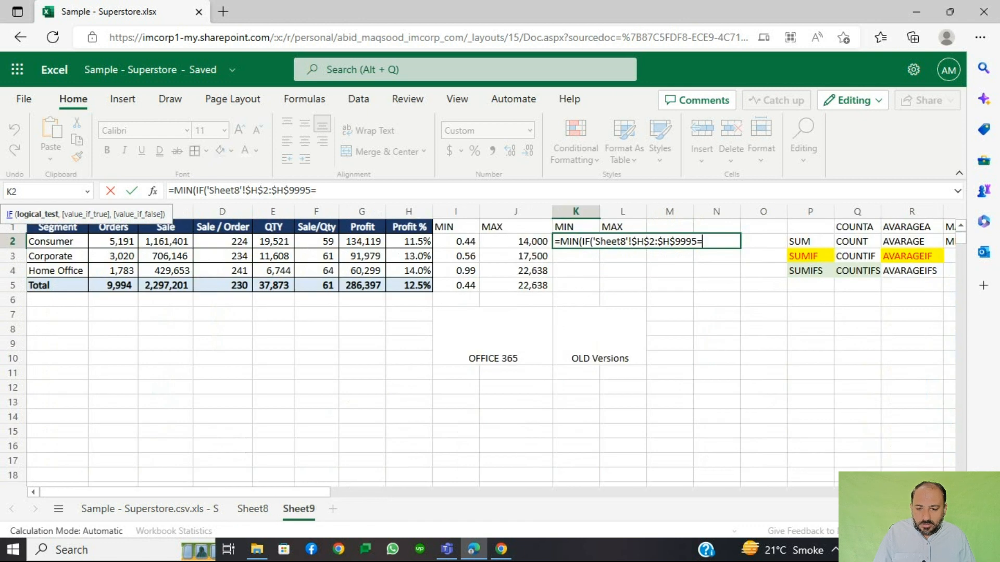
{"action": "left_click", "coordinate": [57, 242]}
{"action": "type", "text": ","}
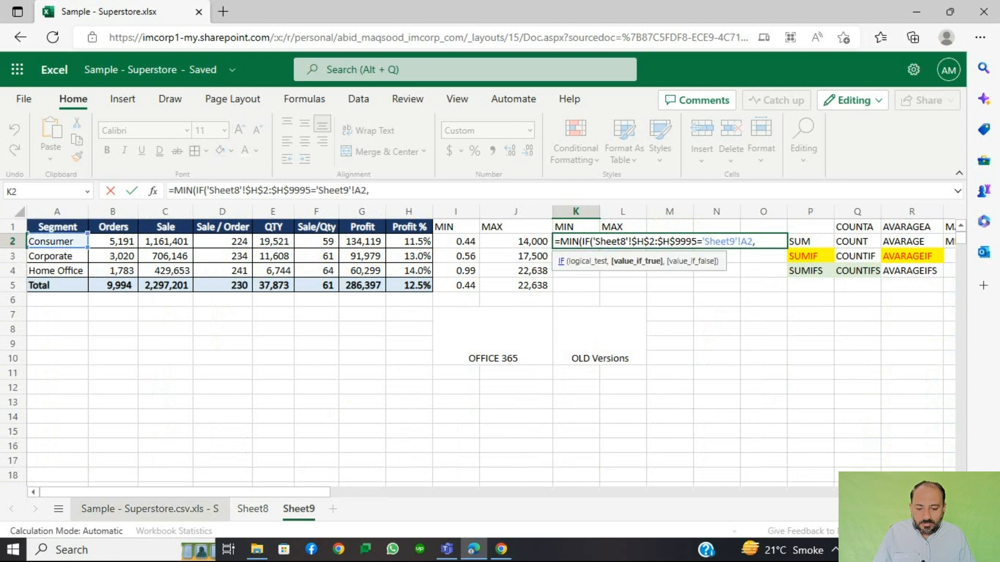
Use Sheet8's Sales data $R$2:$R$9995 as the value if true and finish the MIN(IF()) formula in K2
{"action": "left_click", "coordinate": [252, 509]}
{"action": "key", "text": "Right"}
{"action": "key", "text": "ctrl+Right"}
{"action": "key", "text": "Left"}
{"action": "key", "text": "Left"}
{"action": "key", "text": "Left"}
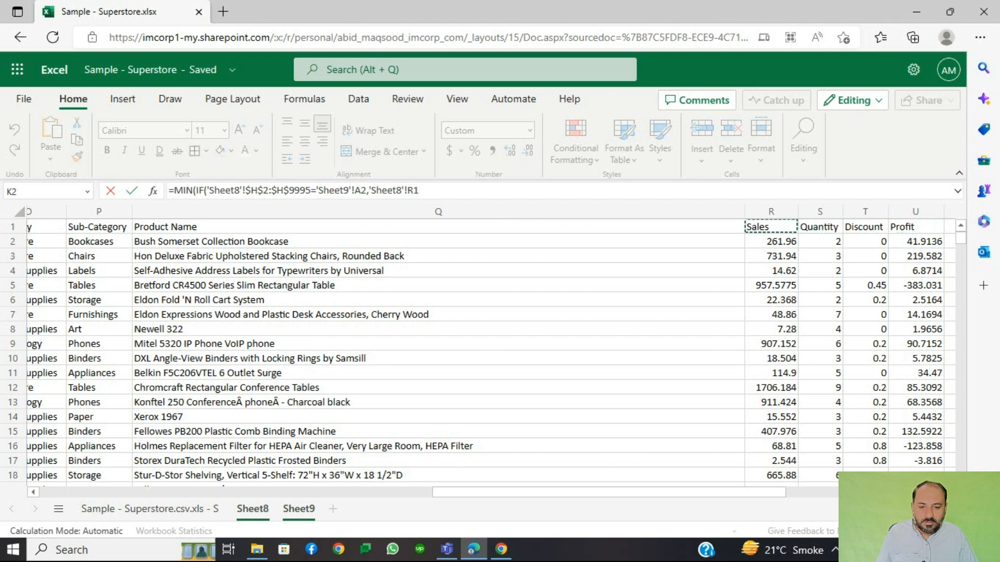
{"action": "key", "text": "Down"}
{"action": "key", "text": "ctrl+shift+Down"}
{"action": "key", "text": "F4"}
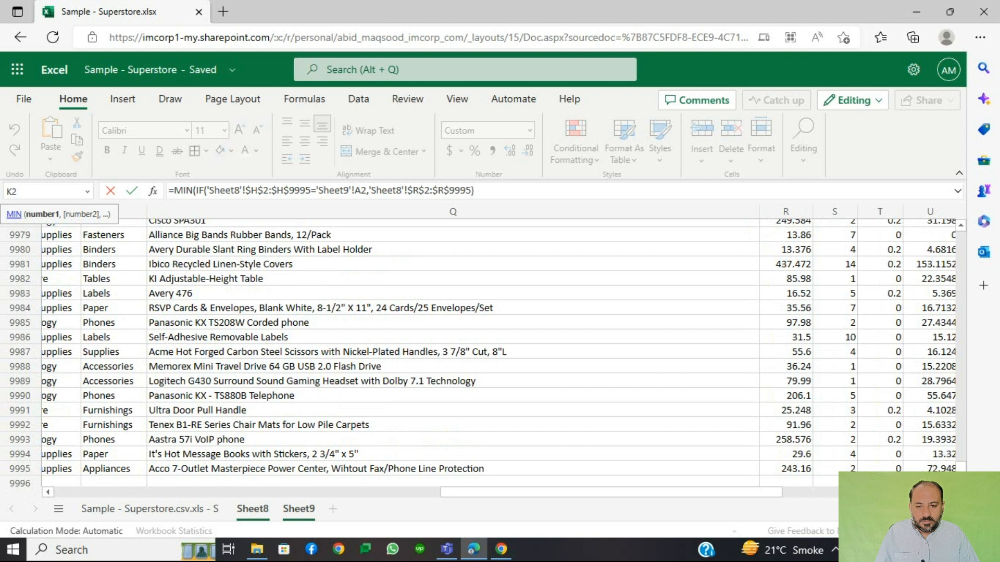
{"action": "type", "text": "))"}
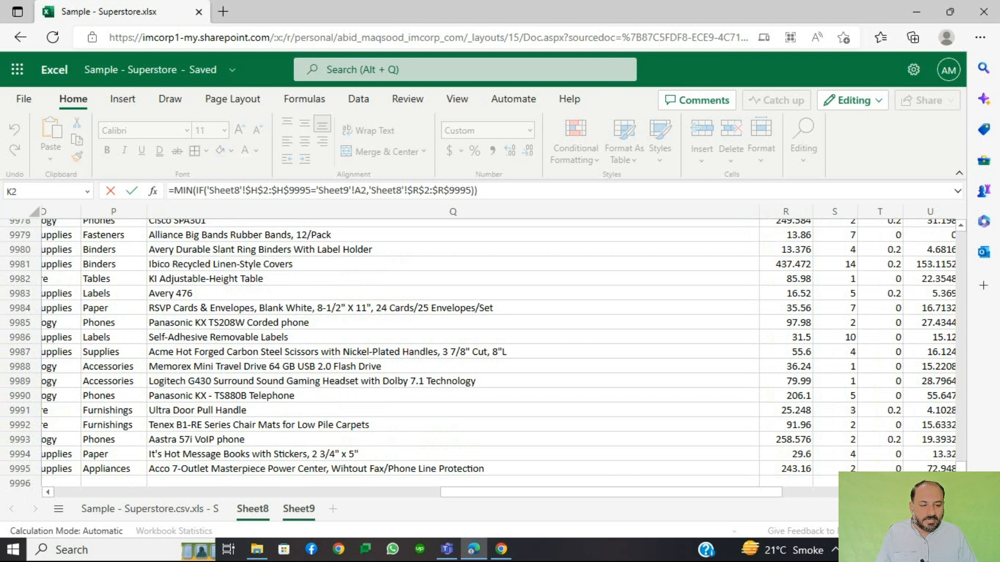
{"action": "key", "text": "Return"}
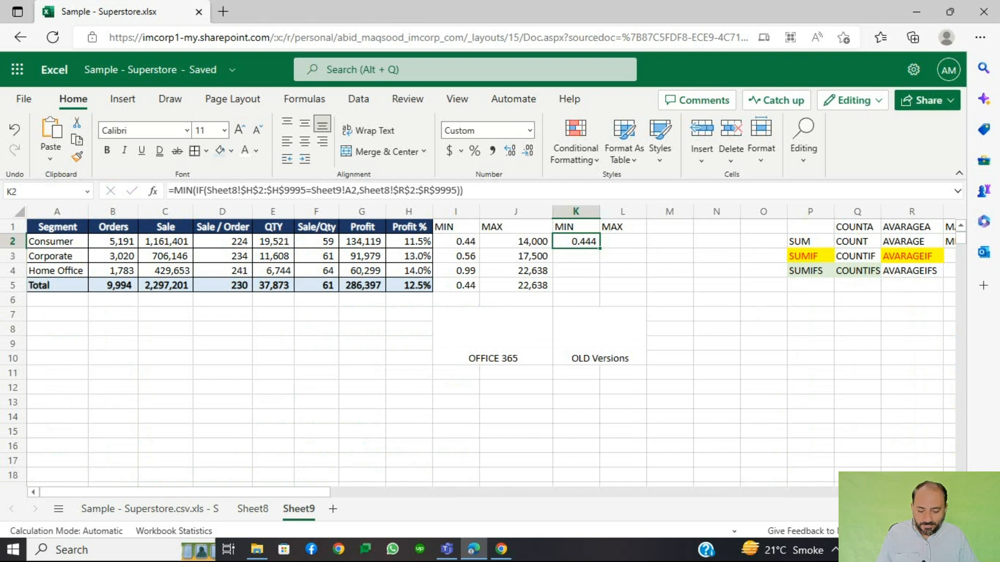
Fill the MIN(IF()) formula from K2 down to K3 and K4 for Corporate and Home Office
{"action": "key", "text": "Down"}
{"action": "key", "text": "ctrl+d"}
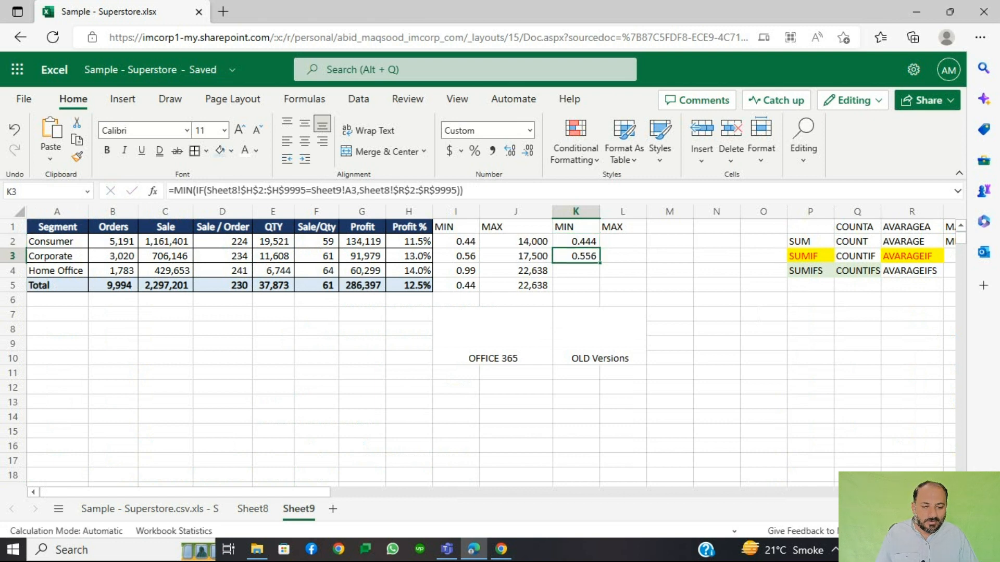
{"action": "key", "text": "Down"}
{"action": "key", "text": "ctrl+d"}
{"action": "key", "text": "Down"}
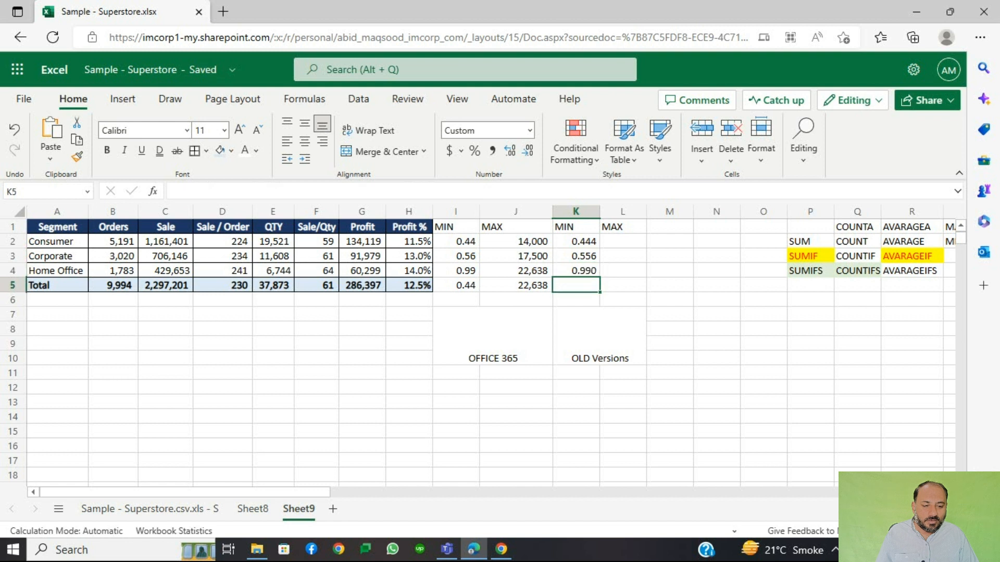
Format the old-version minimum values in K2:K4 to show two decimal places
{"action": "key", "text": "Up"}
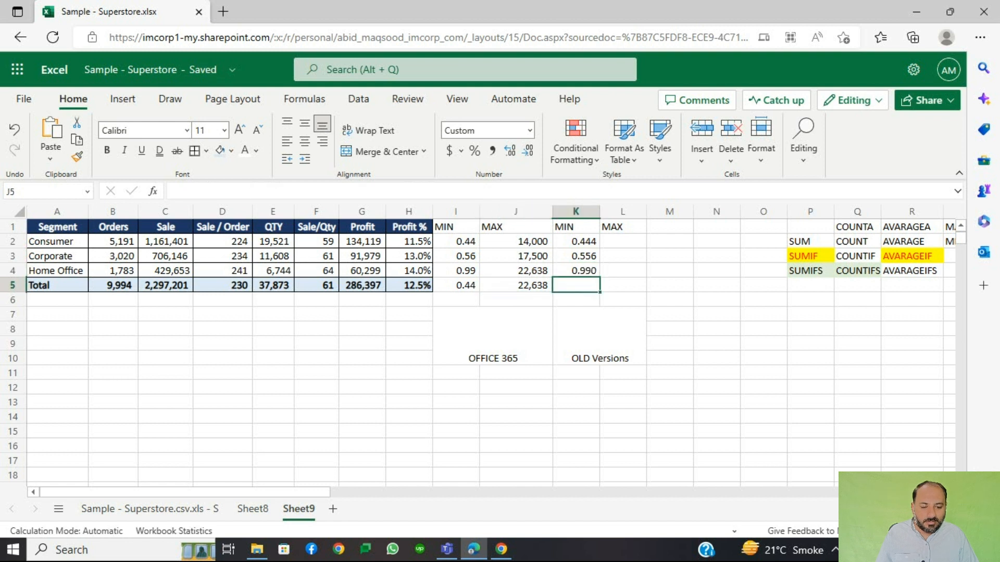
{"action": "key", "text": "Up"}
{"action": "key", "text": "Up"}
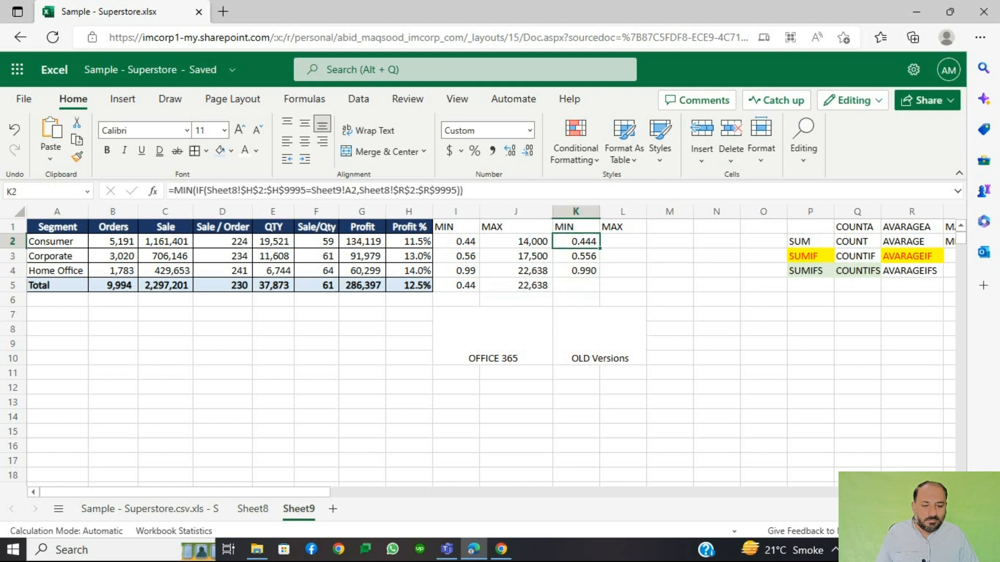
{"action": "key", "text": "shift+Down"}
{"action": "key", "text": "shift+Down"}
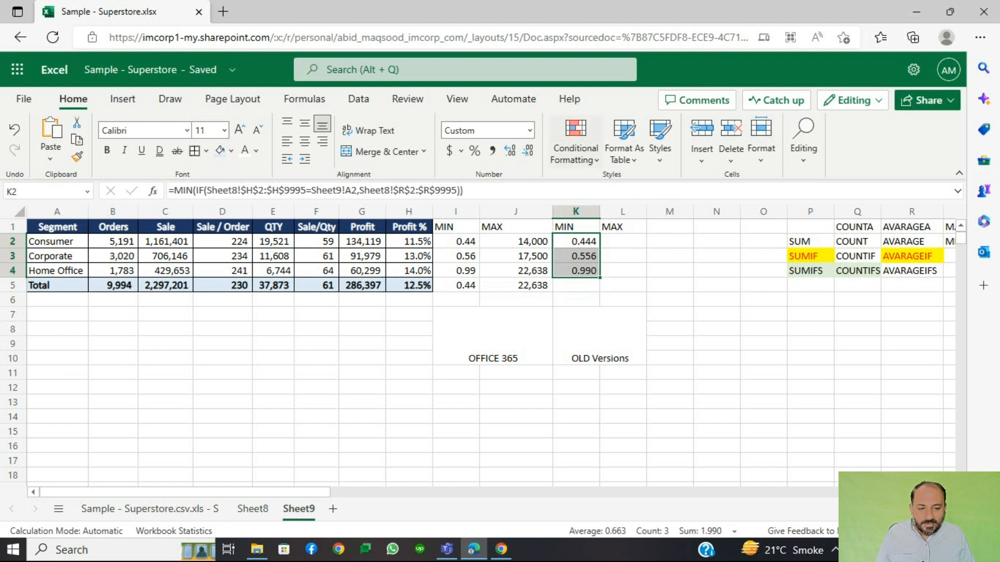
{"action": "left_click", "coordinate": [528, 151]}
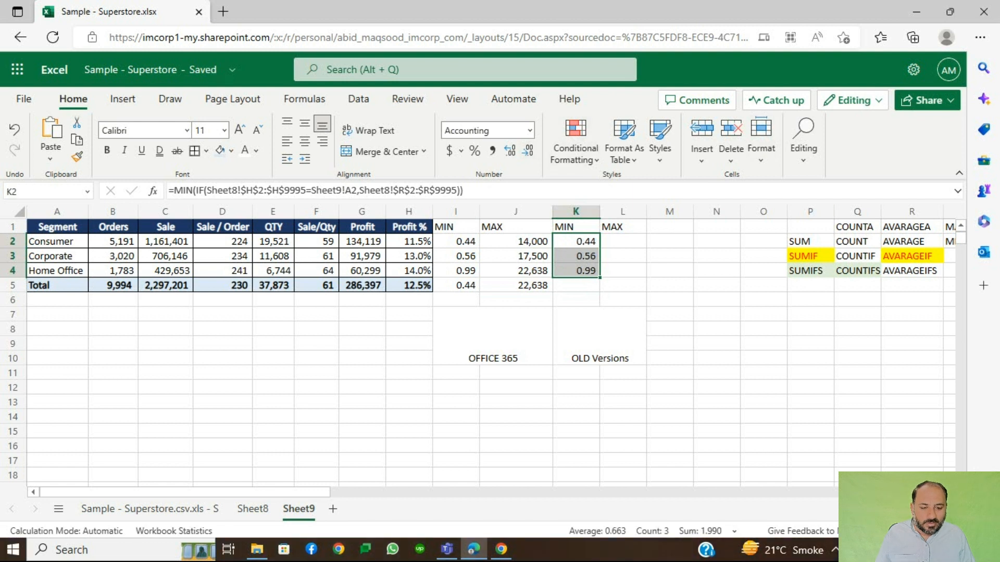
Begin a nested =MAX(IF( formula in L2 for the Consumer row
{"action": "key", "text": "Right"}
{"action": "key", "text": "Left"}
{"action": "key", "text": "Right"}
{"action": "type", "text": "="}
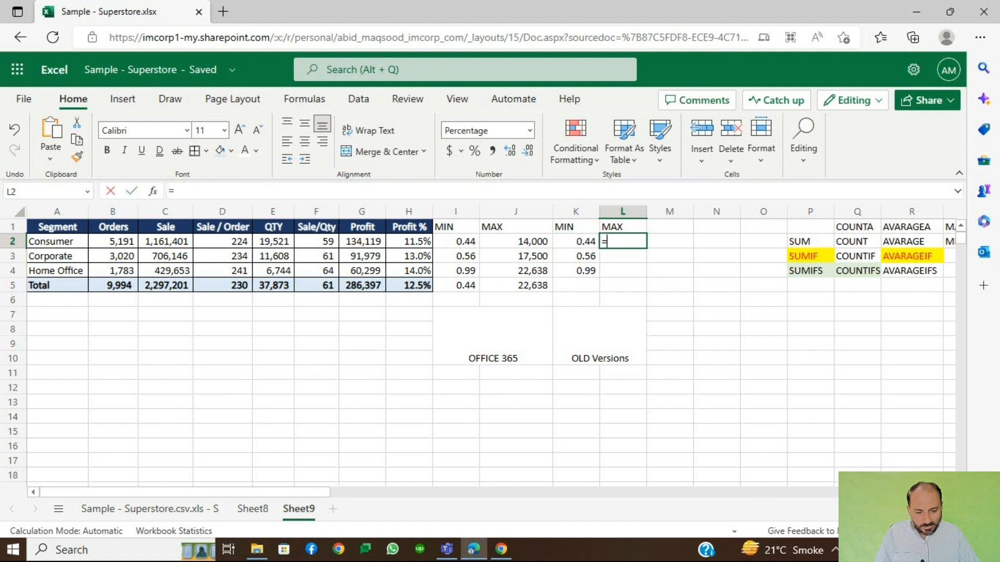
{"action": "type", "text": "MAX(IF("}
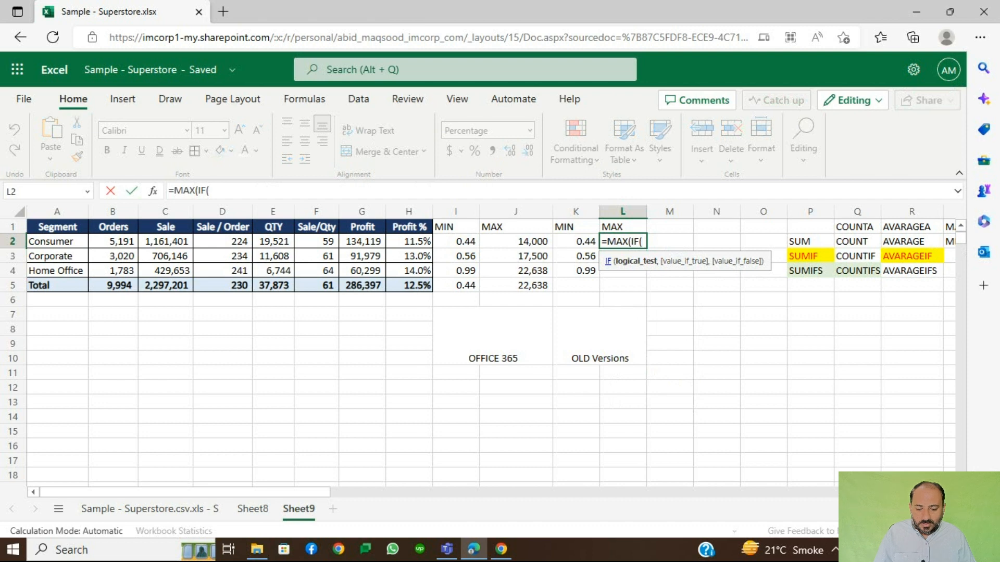
Set the IF test in L2 to compare Sheet8's whole Segment column H:H with A2 of Sheet9
{"action": "left_click", "coordinate": [252, 509]}
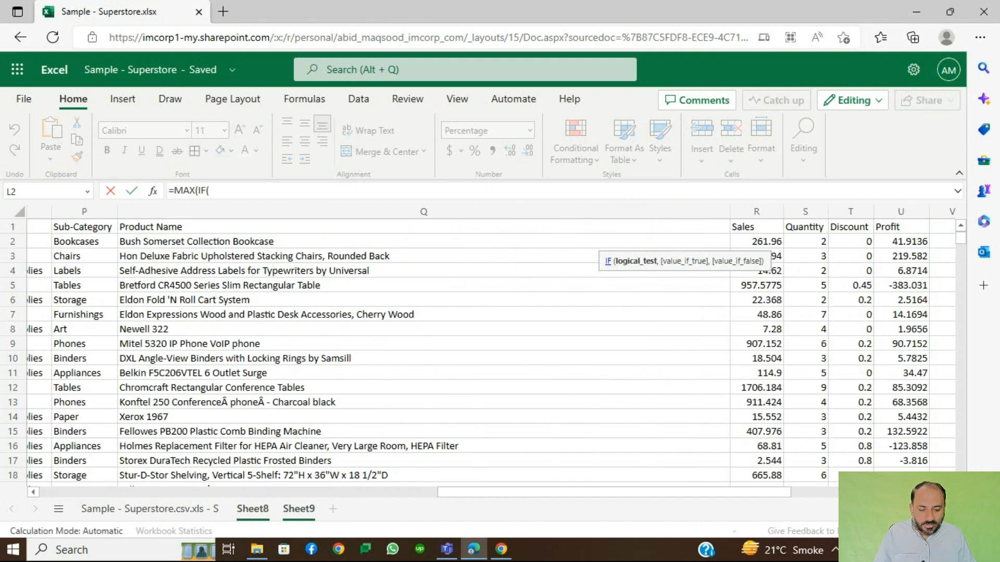
{"action": "scroll", "coordinate": [489, 349], "scroll_direction": "left", "scroll_amount": 5}
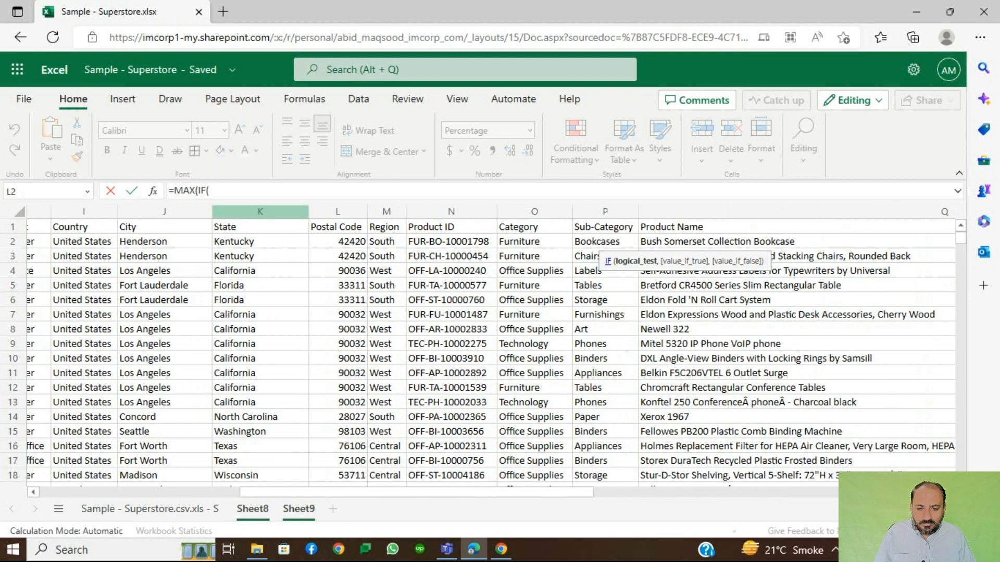
{"action": "scroll", "coordinate": [489, 349], "scroll_direction": "left", "scroll_amount": 3}
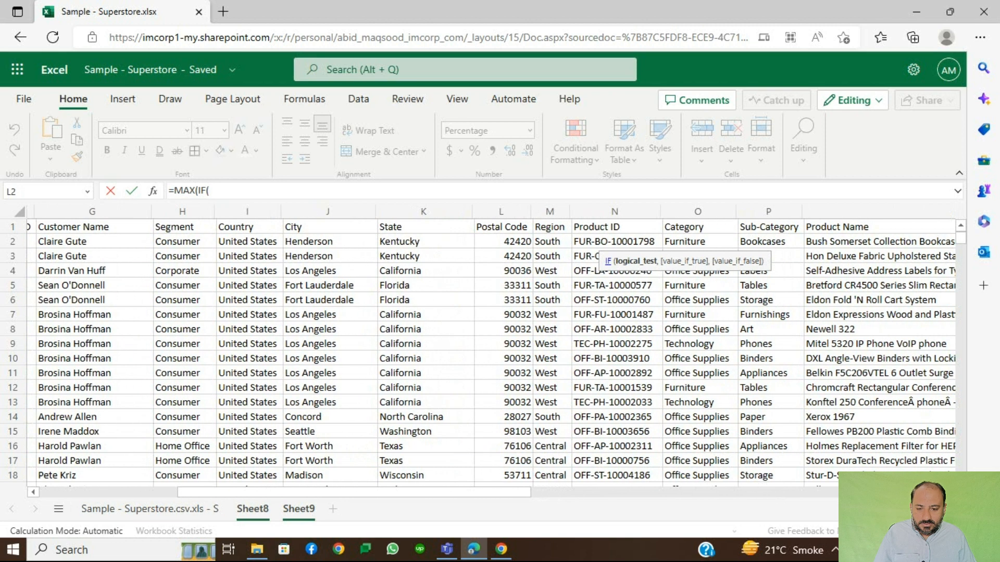
{"action": "left_click", "coordinate": [184, 211]}
{"action": "type", "text": ","}
{"action": "left_click", "coordinate": [299, 509]}
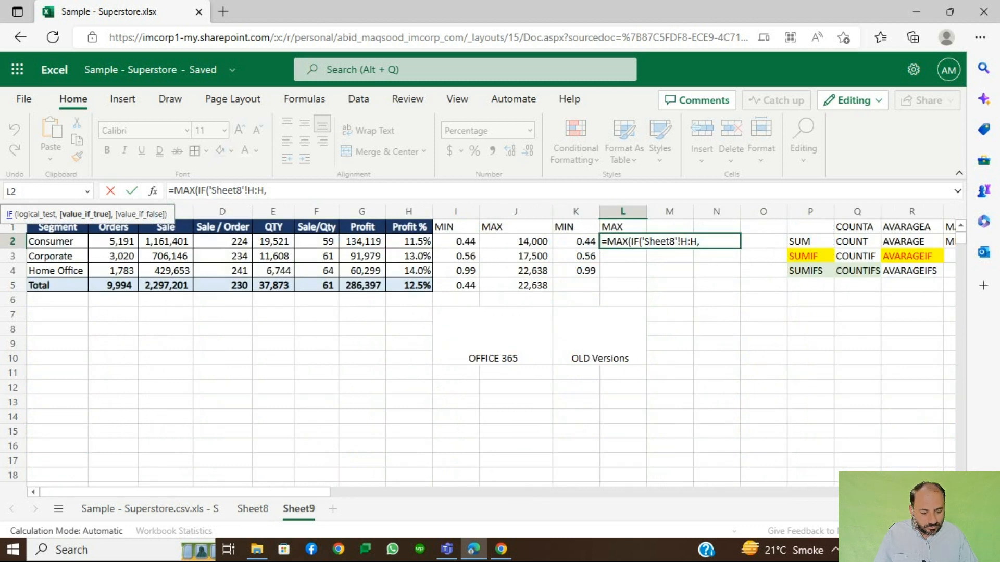
{"action": "key", "text": "BackSpace"}
{"action": "type", "text": "='Sheet9'!A2"}
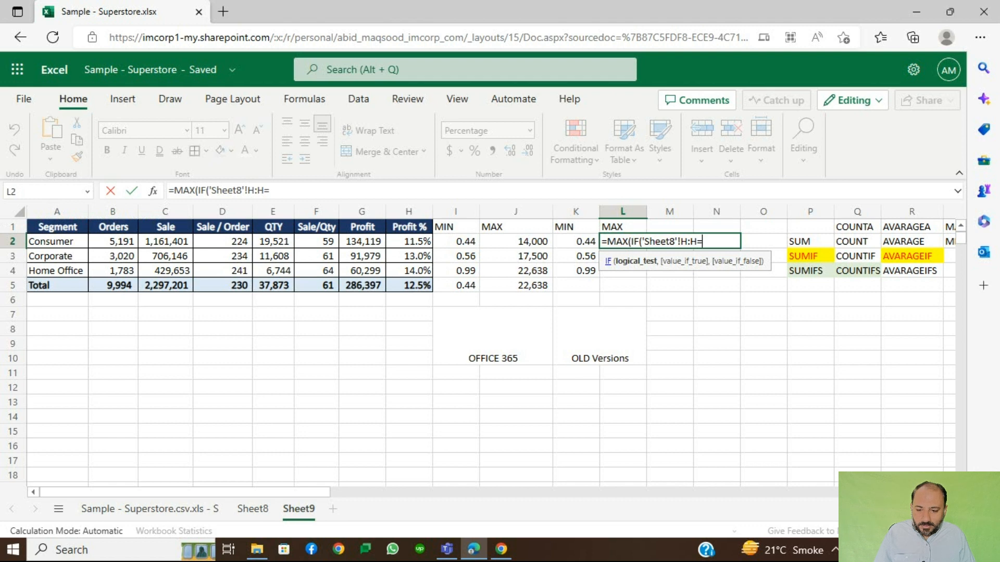
{"action": "left_click", "coordinate": [58, 241]}
{"action": "type", "text": ","}
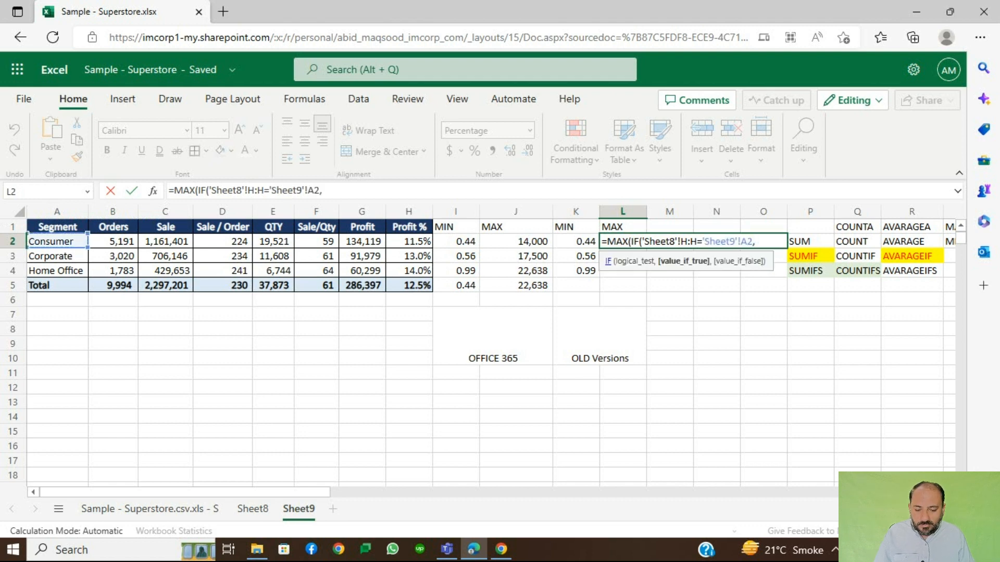
Use Sheet8's Sales column R:R as the value if true and finish the MAX(IF()) formula in L2
{"action": "left_click", "coordinate": [253, 508]}
{"action": "left_click", "coordinate": [771, 211]}
{"action": "type", "text": "))"}
{"action": "key", "text": "ctrl+shift+Return"}
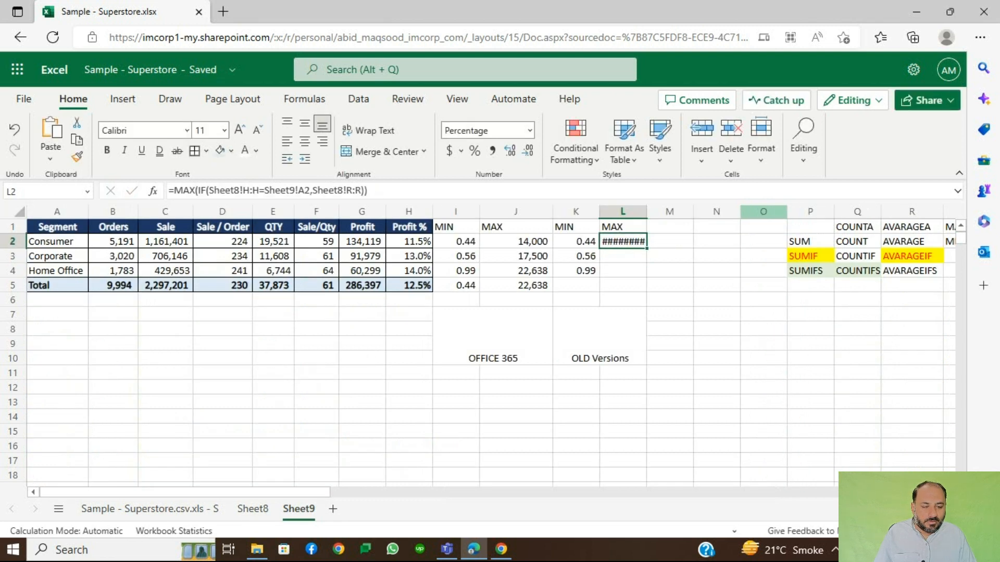
Fit column L to its contents and copy the formatting of J2:J5 onto L2:L5
{"action": "double_click", "coordinate": [647, 211]}
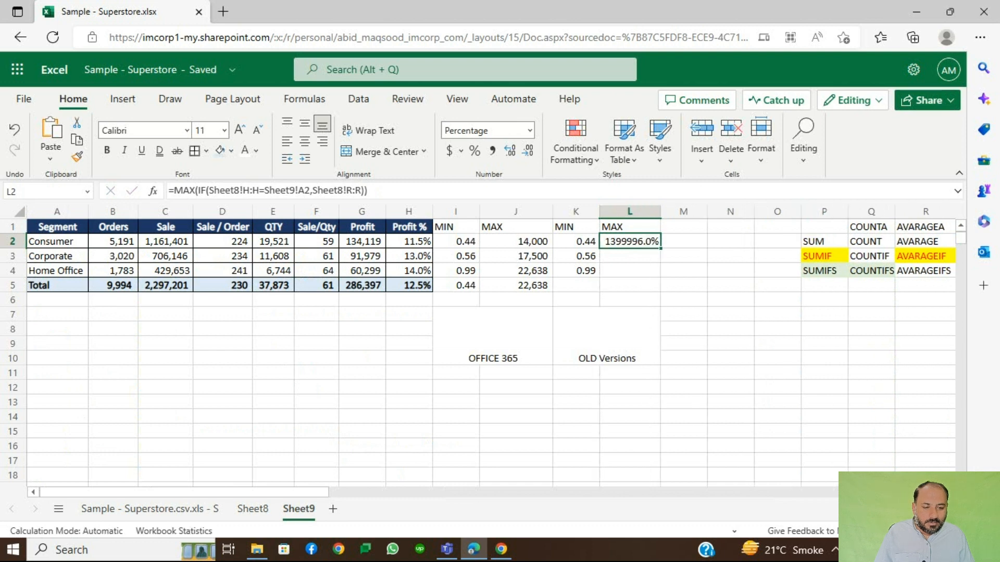
{"action": "left_click", "coordinate": [516, 242]}
{"action": "key", "text": "ctrl+shift+Down"}
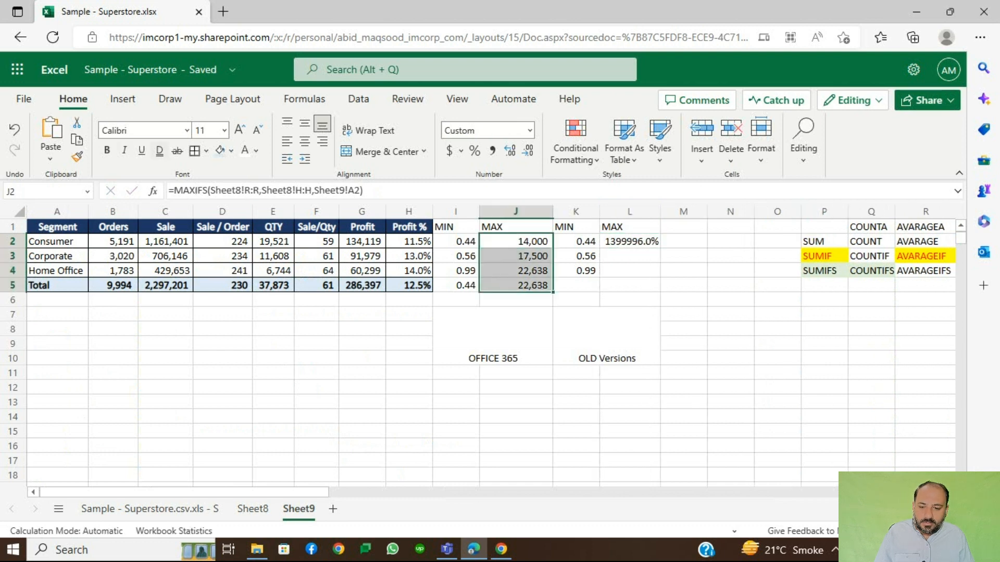
{"action": "left_click", "coordinate": [77, 157]}
{"action": "left_click", "coordinate": [630, 241]}
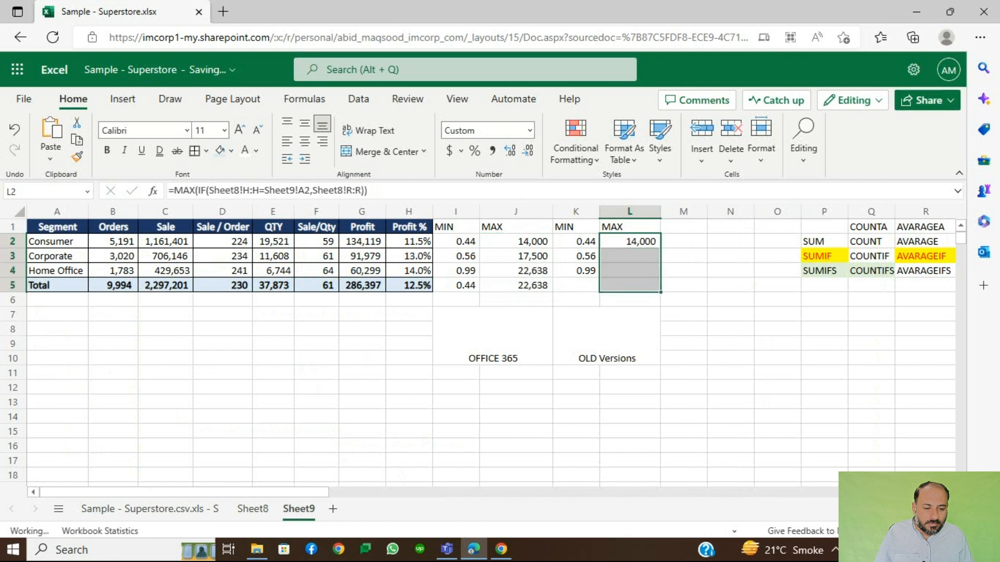
Fill the MAX(IF()) formula from L2 down to L3 and L4 for Corporate and Home Office
{"action": "left_click", "coordinate": [630, 256]}
{"action": "key", "text": "ctrl+d"}
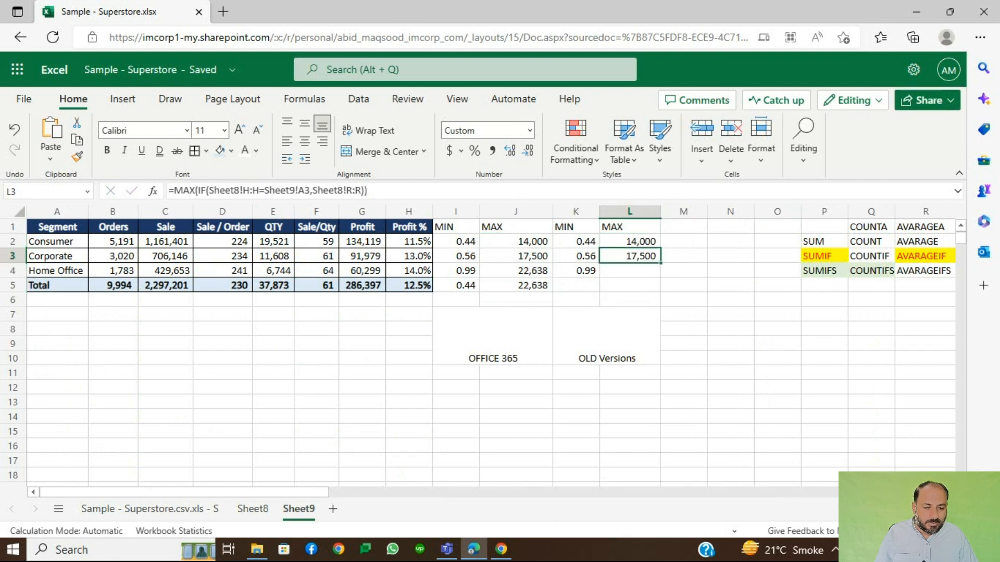
{"action": "key", "text": "Down"}
{"action": "key", "text": "ctrl+d"}
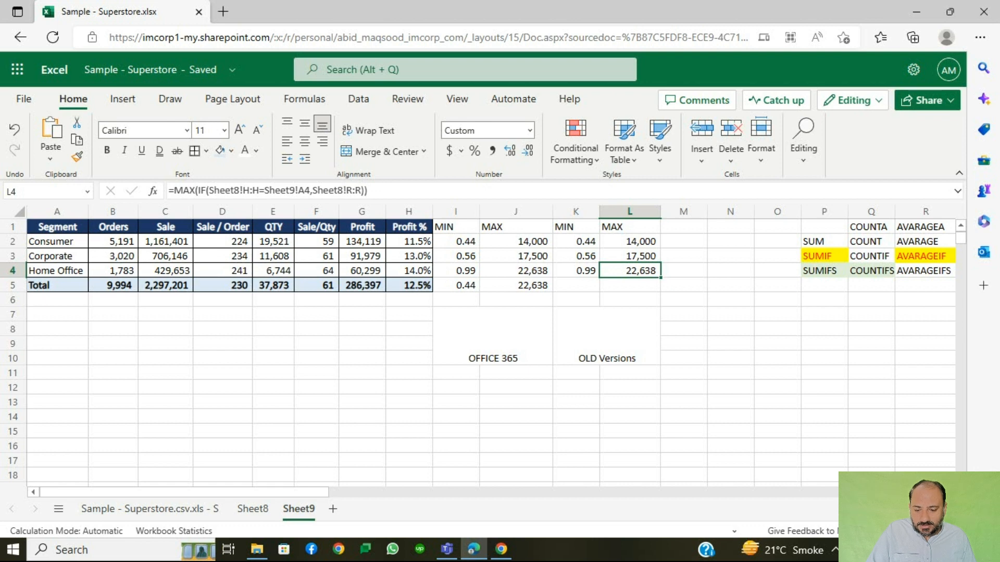
Copy Sheet8's whole Segment, State and Category columns (H, K and O) together
{"action": "left_click", "coordinate": [253, 509]}
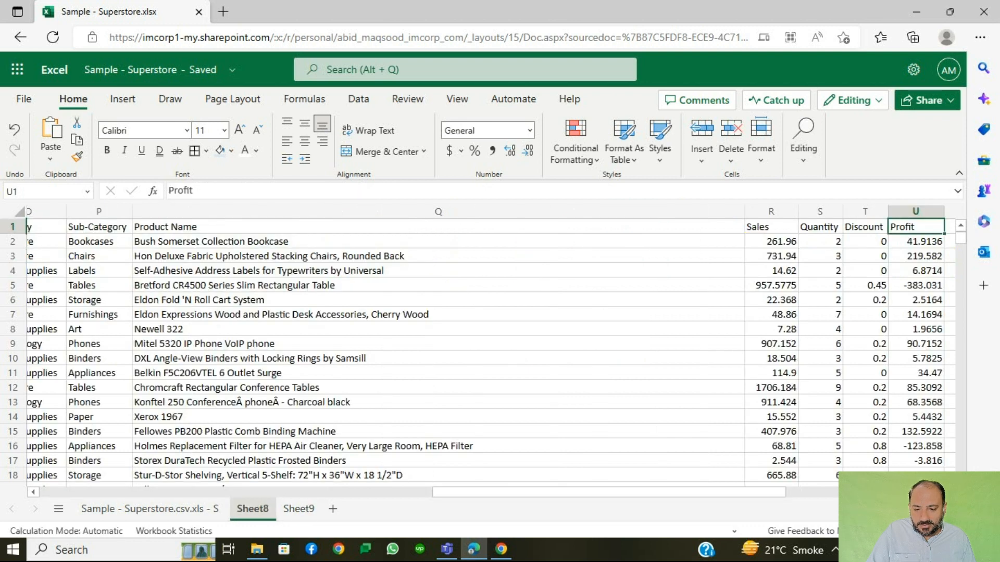
{"action": "scroll", "coordinate": [489, 349], "scroll_direction": "left", "scroll_amount": 10}
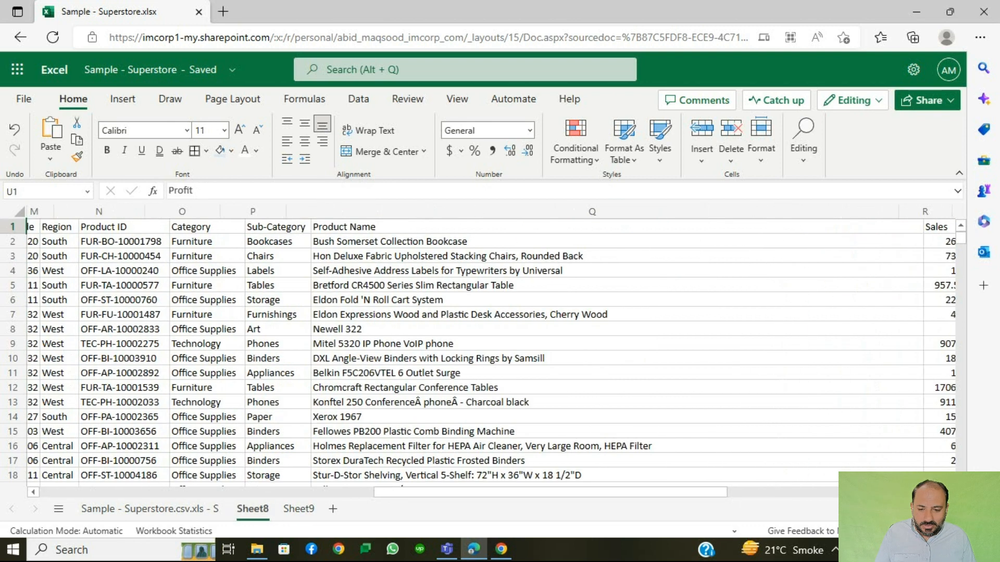
{"action": "scroll", "coordinate": [489, 349], "scroll_direction": "left", "scroll_amount": 4}
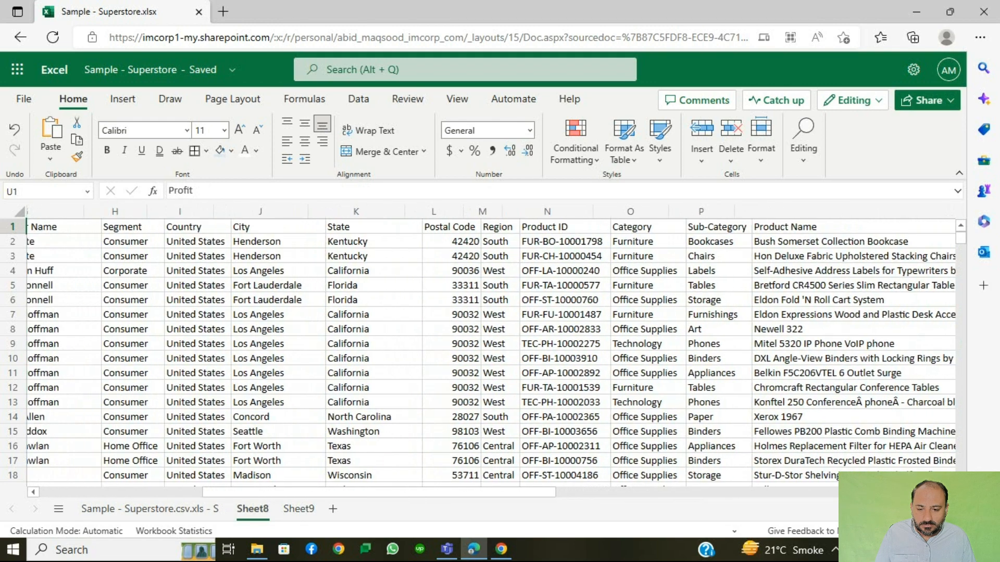
{"action": "left_click", "coordinate": [258, 212]}
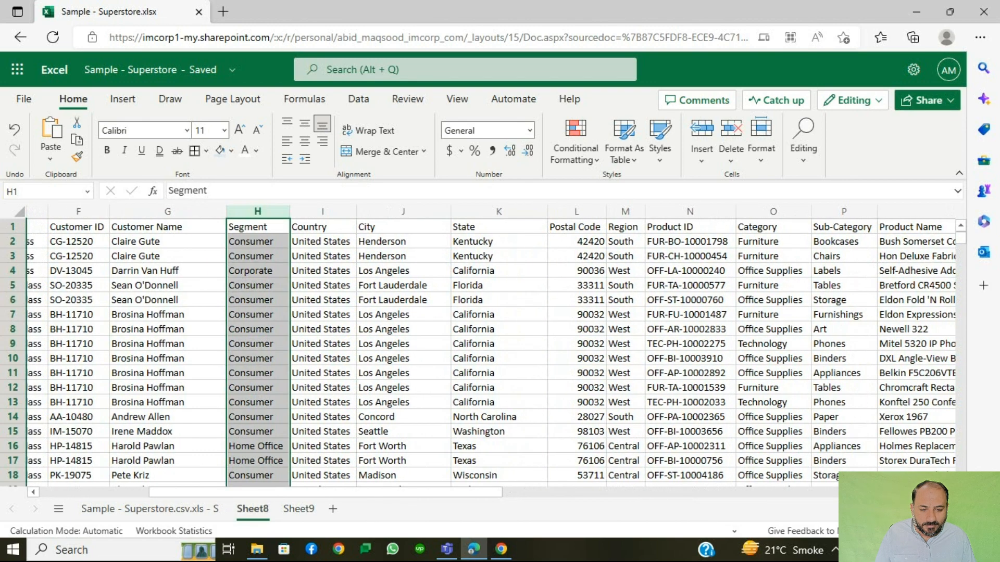
{"action": "scroll", "coordinate": [489, 349], "scroll_direction": "right", "scroll_amount": 3}
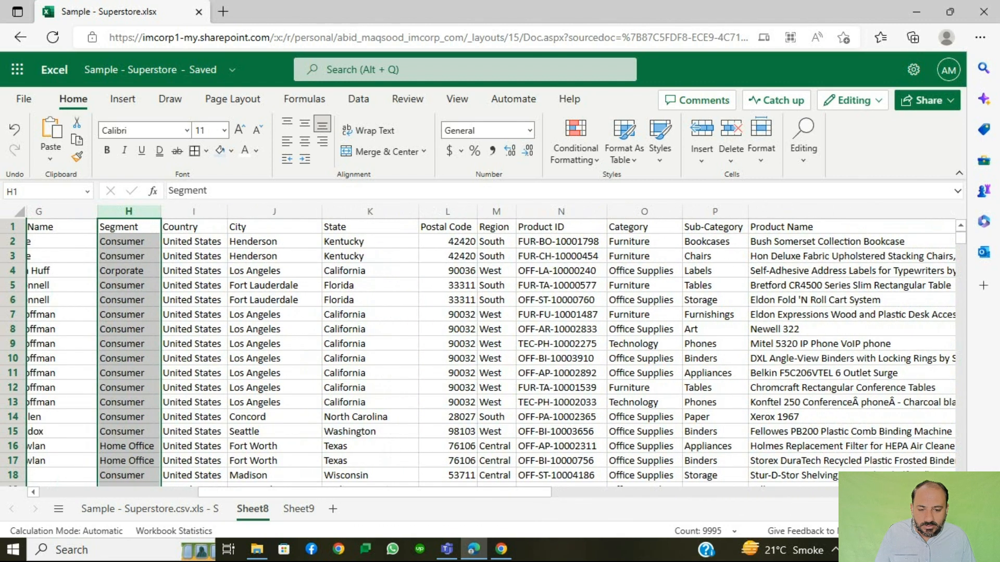
{"action": "left_click", "coordinate": [371, 212], "text": "ctrl"}
{"action": "scroll", "coordinate": [490, 349], "scroll_direction": "right", "scroll_amount": 3}
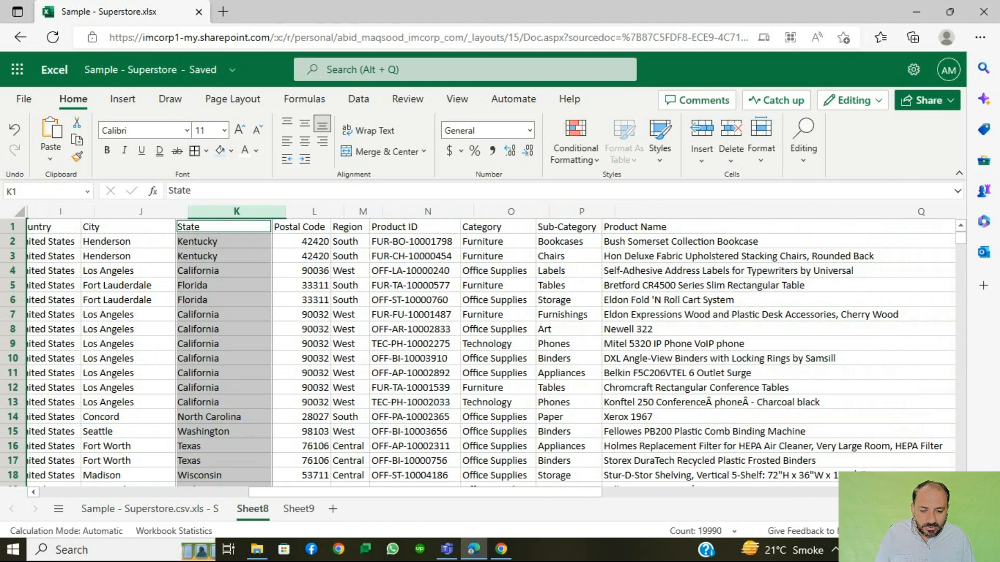
{"action": "scroll", "coordinate": [489, 349], "scroll_direction": "right", "scroll_amount": 6}
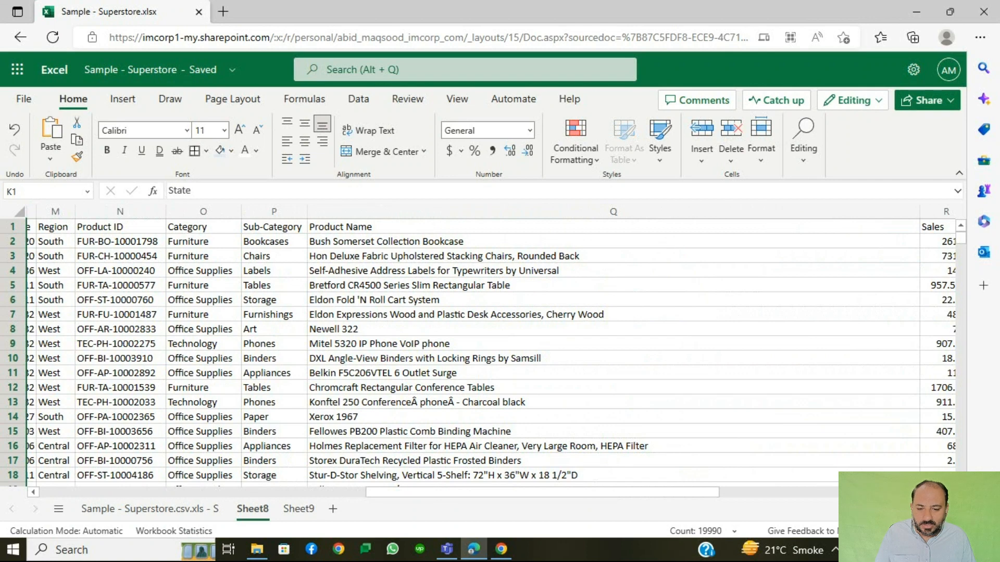
{"action": "left_click", "coordinate": [203, 212], "text": "ctrl"}
{"action": "key", "text": "ctrl+c"}
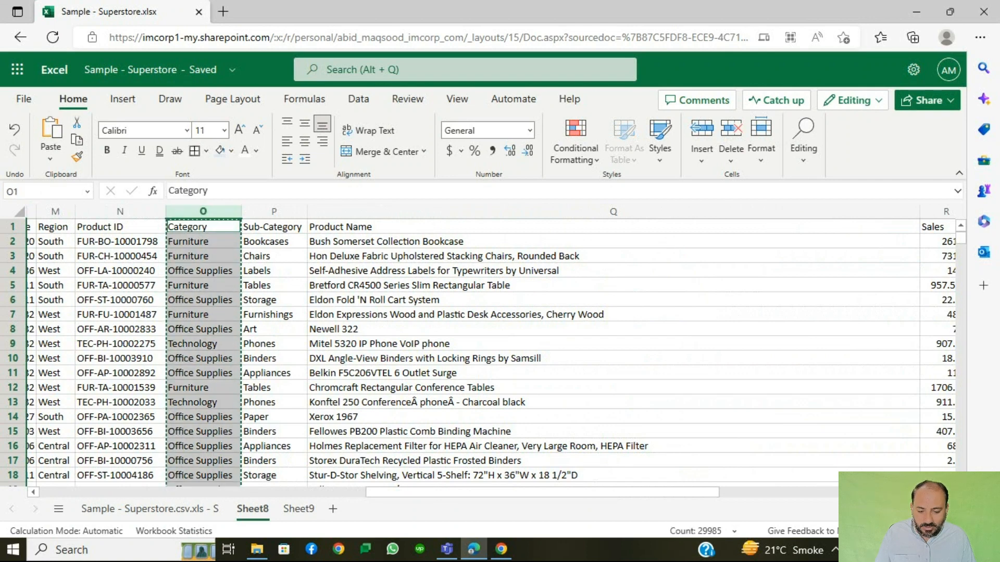
Add a new worksheet and paste the copied Segment, State and Category columns starting at A1
{"action": "left_click", "coordinate": [333, 508]}
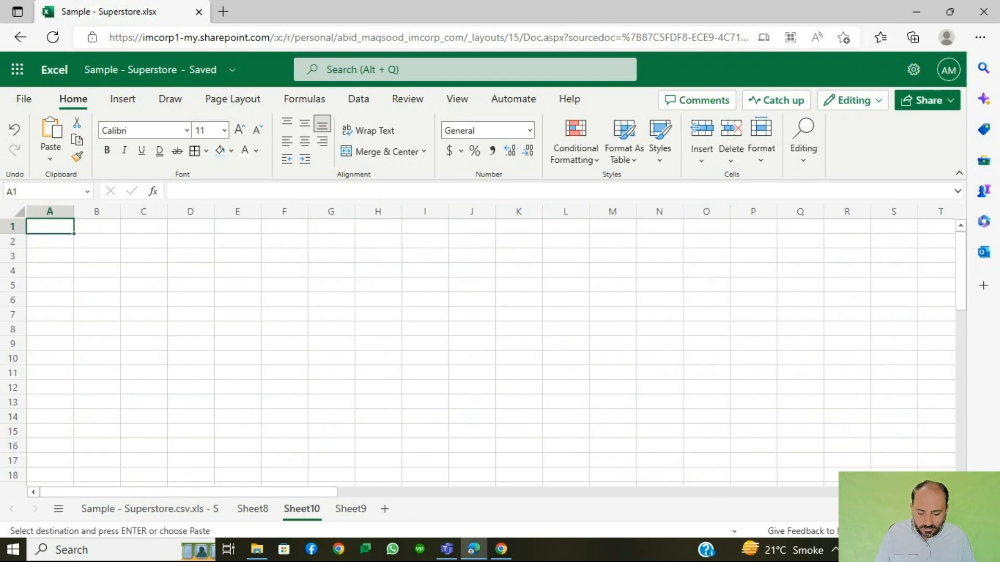
{"action": "key", "text": "ctrl+v"}
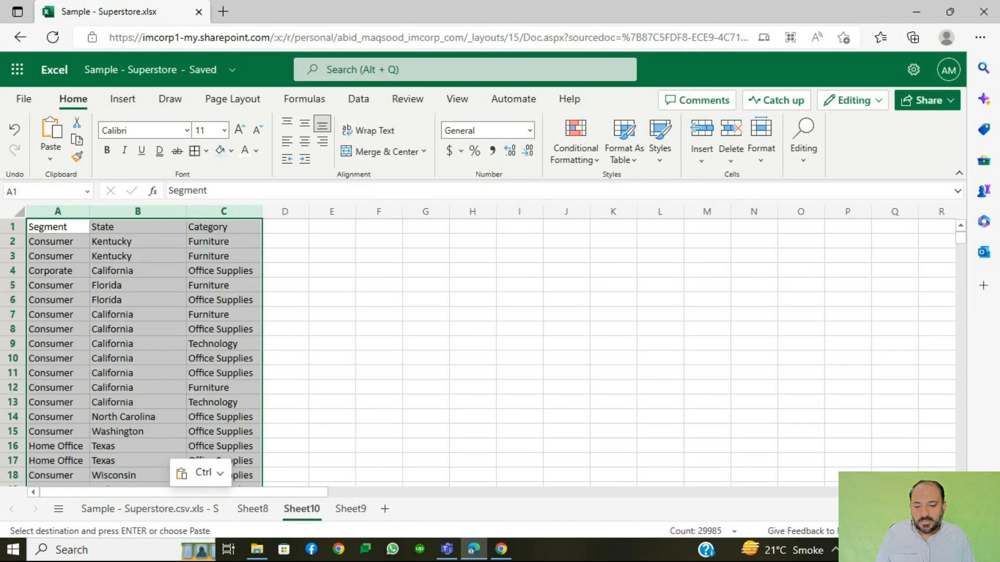
{"action": "scroll", "coordinate": [492, 353], "scroll_direction": "down", "scroll_amount": 20}
{"action": "scroll", "coordinate": [492, 353], "scroll_direction": "down", "scroll_amount": 7}
{"action": "scroll", "coordinate": [492, 353], "scroll_direction": "up", "scroll_amount": 11}
{"action": "scroll", "coordinate": [491, 353], "scroll_direction": "up", "scroll_amount": 20}
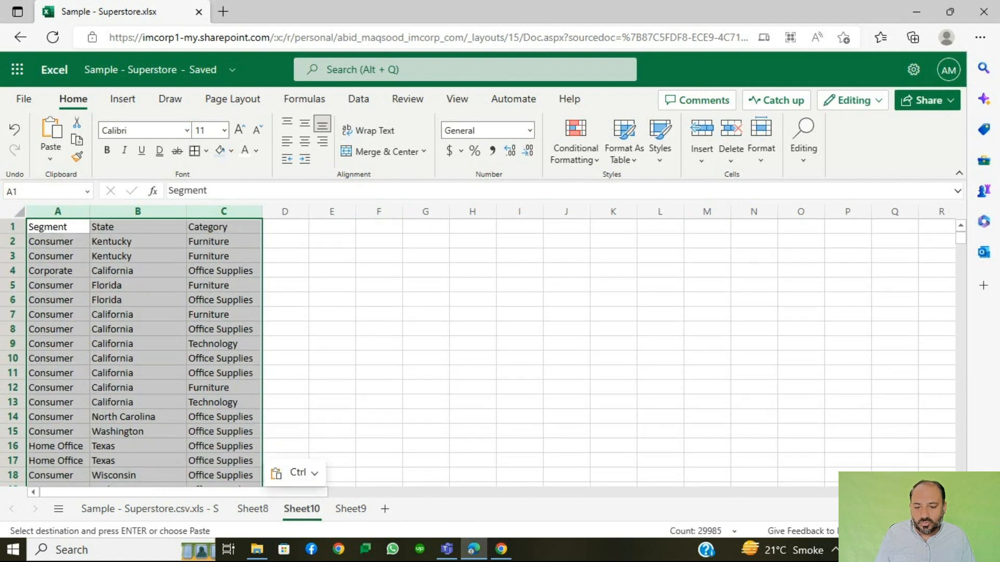
{"action": "left_click_drag", "start_coordinate": [58, 241], "coordinate": [223, 241]}
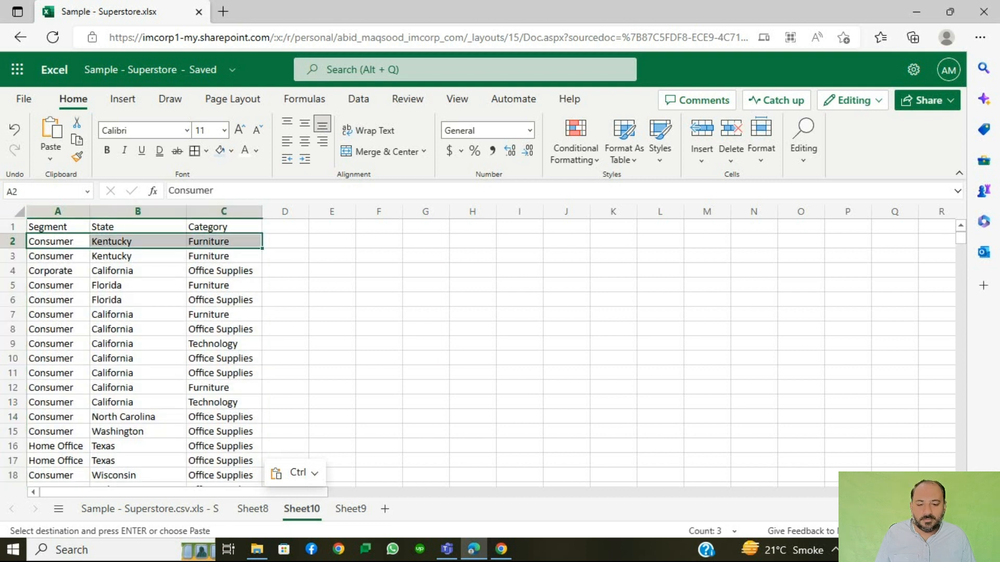
Enter =UNIQUE(A:C) in E1 to list the distinct Segment, State and Category combinations, and check how far the list extends
{"action": "left_click", "coordinate": [332, 227]}
{"action": "type", "text": "=uni"}
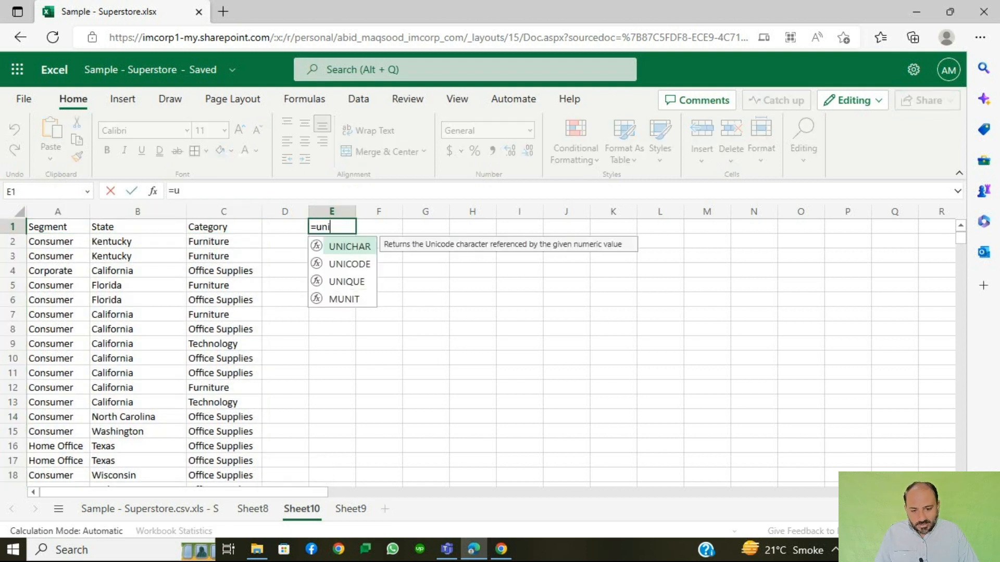
{"action": "key", "text": "Down"}
{"action": "key", "text": "Down"}
{"action": "key", "text": "Tab"}
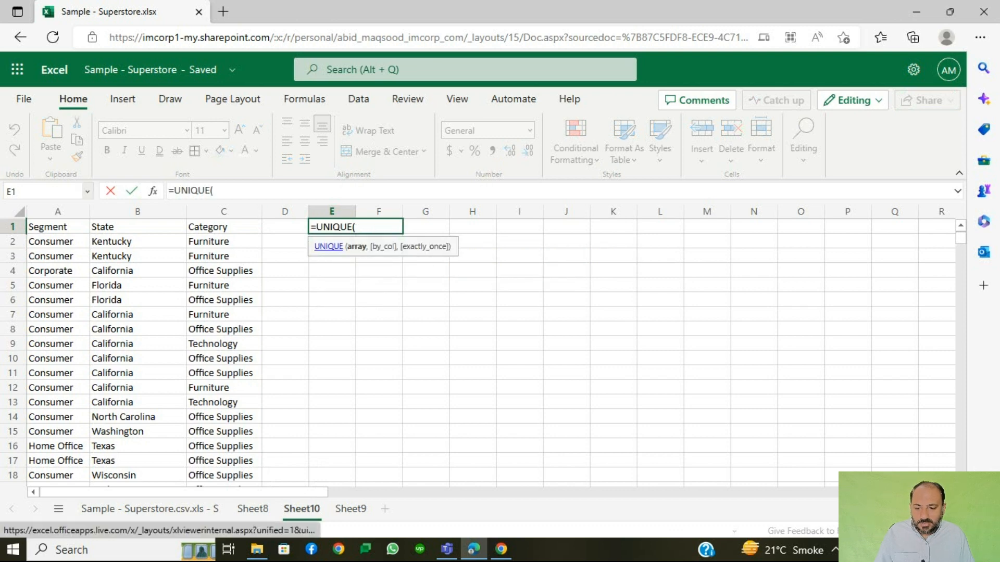
{"action": "left_click_drag", "start_coordinate": [58, 212], "coordinate": [223, 212]}
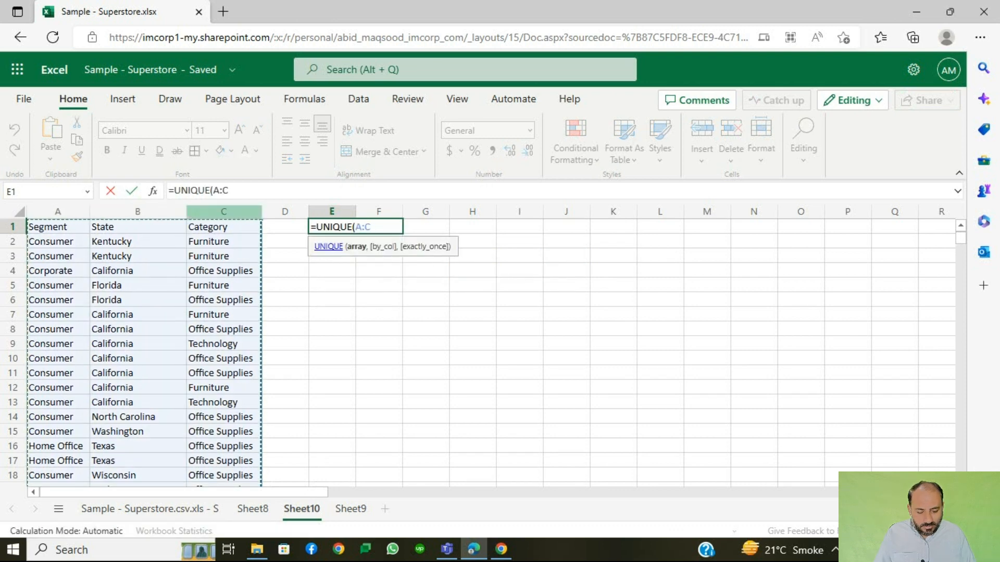
{"action": "type", "text": ")"}
{"action": "key", "text": "Return"}
{"action": "key", "text": "Up"}
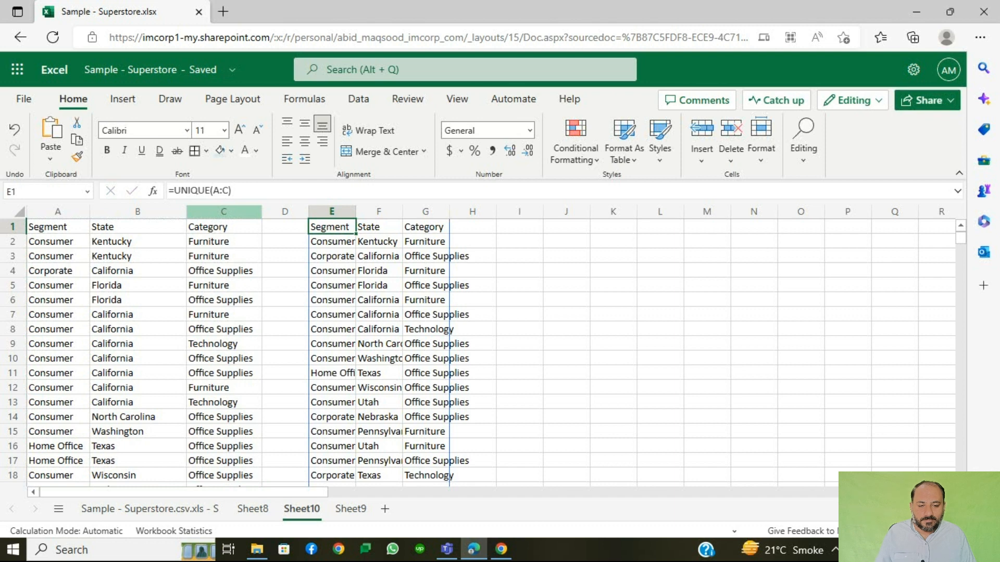
{"action": "key", "text": "Down"}
{"action": "key", "text": "ctrl+Down"}
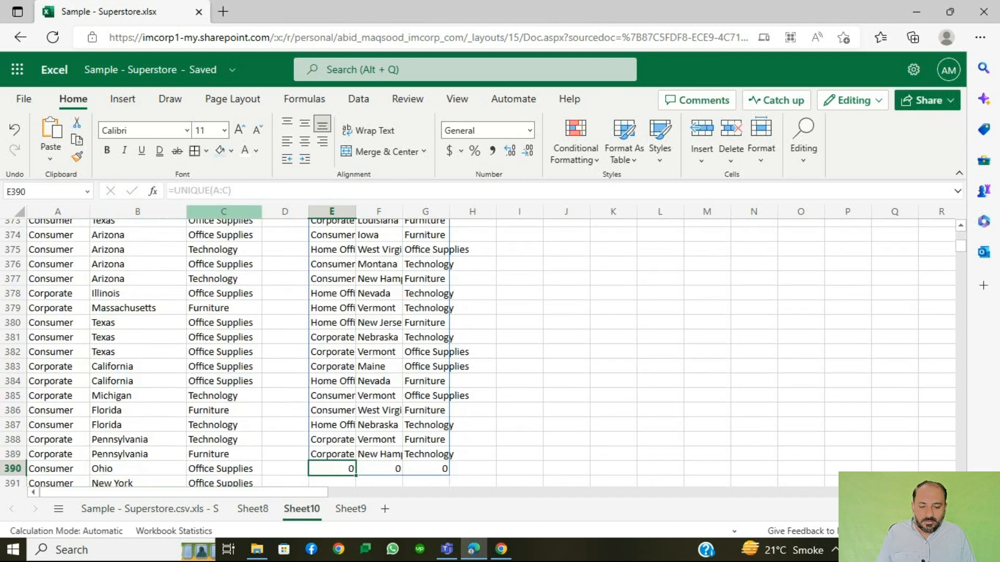
{"action": "key", "text": "ctrl+Up"}
{"action": "key", "text": "Down"}
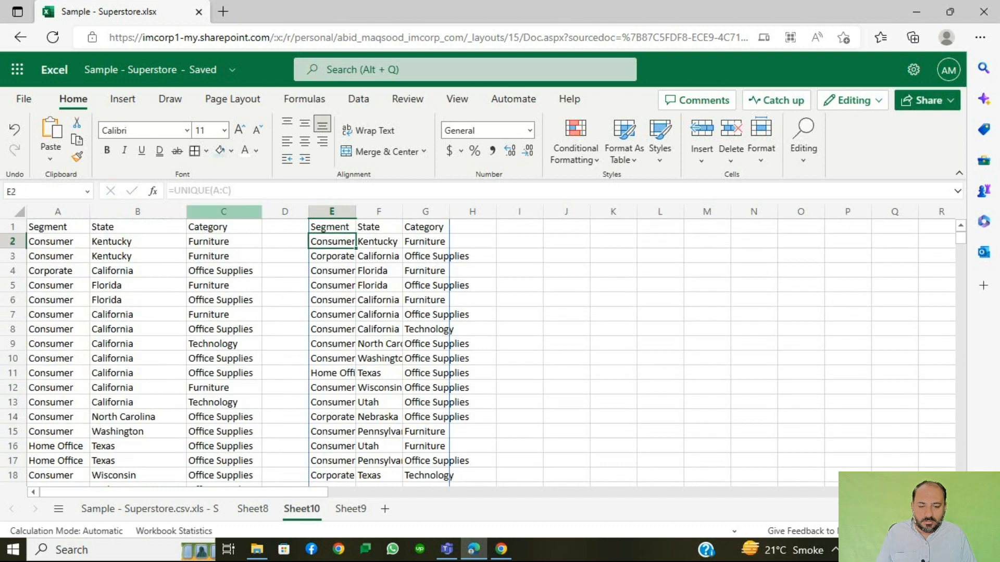
Copy the UNIQUE list in E:G without its last row of zeros and paste it as values starting at I1
{"action": "key", "text": "Up"}
{"action": "key", "text": "ctrl+shift+Right"}
{"action": "key", "text": "ctrl+shift+Down"}
{"action": "key", "text": "shift+Up"}
{"action": "key", "text": "ctrl+c"}
{"action": "key", "text": "Right"}
{"action": "key", "text": "Right"}
{"action": "key", "text": "Right"}
{"action": "key", "text": "Right"}
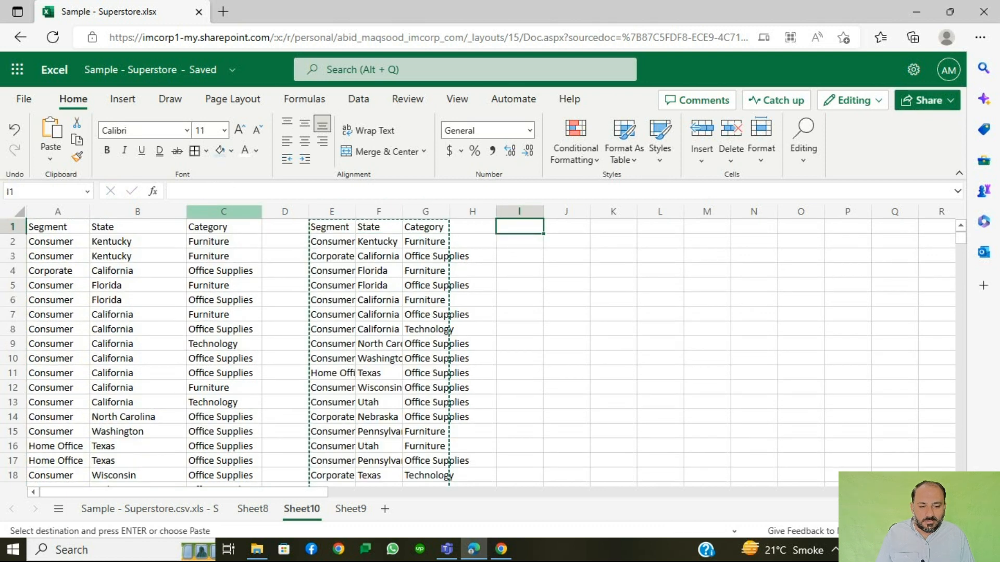
{"action": "right_click", "coordinate": [515, 227]}
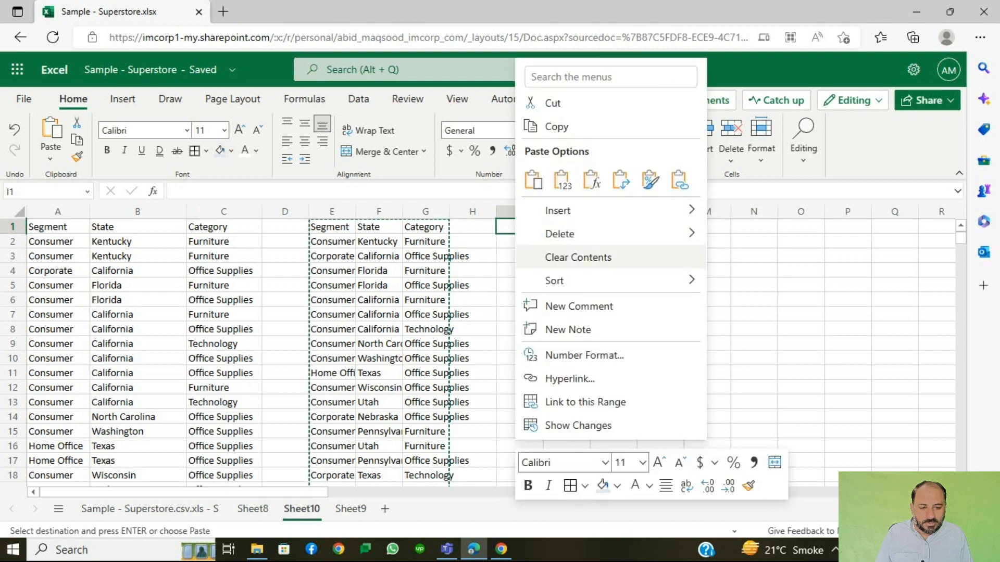
{"action": "left_click", "coordinate": [561, 179]}
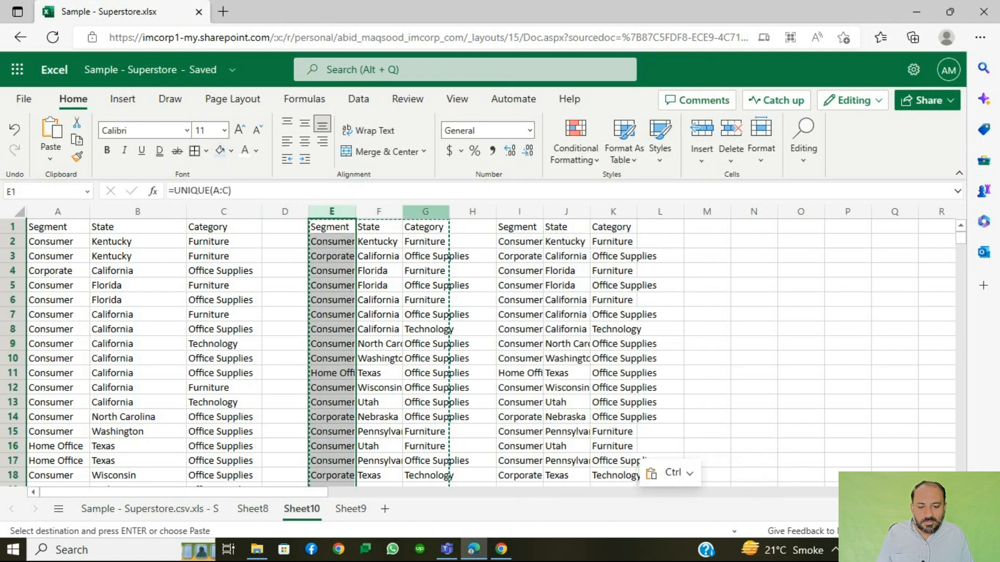
Clear the UNIQUE formula results from columns E to G
{"action": "key", "text": "shift+Right"}
{"action": "key", "text": "shift+Right"}
{"action": "key", "text": "Delete"}
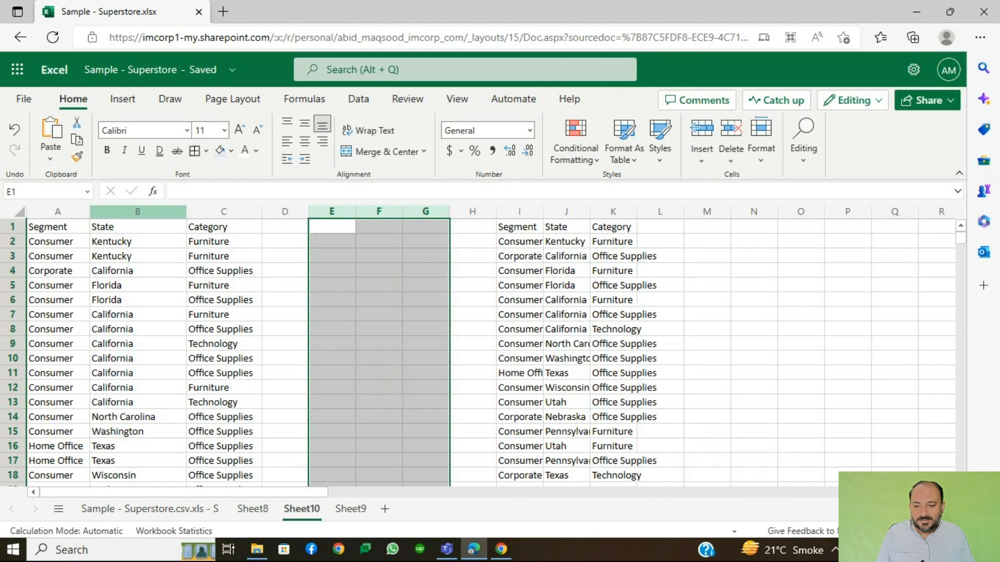
Remove duplicate rows from columns A to C, treating the first row as headers, and inspect the end of the remaining list
{"action": "left_click", "coordinate": [58, 211]}
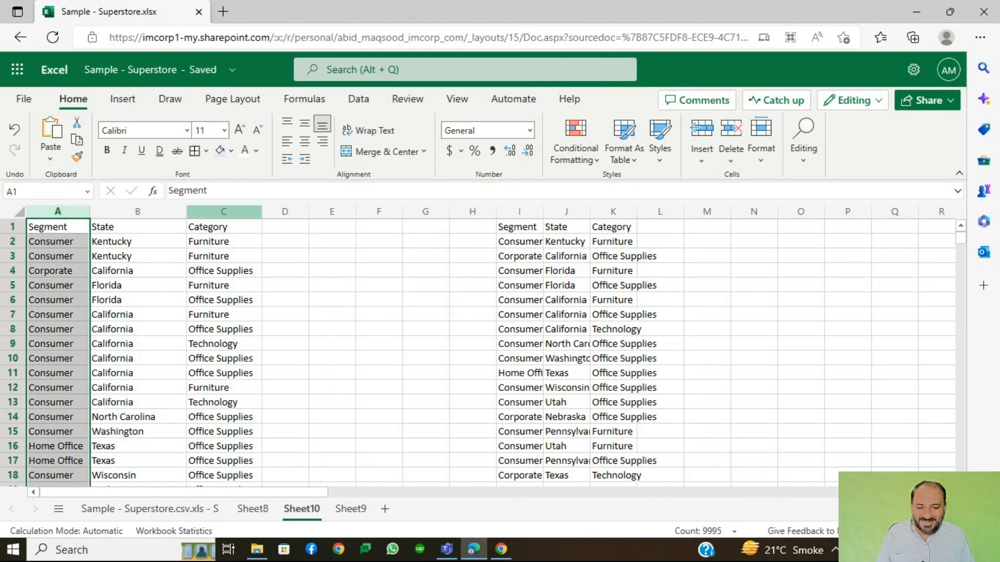
{"action": "left_click", "coordinate": [223, 212], "text": "shift"}
{"action": "left_click", "coordinate": [358, 99]}
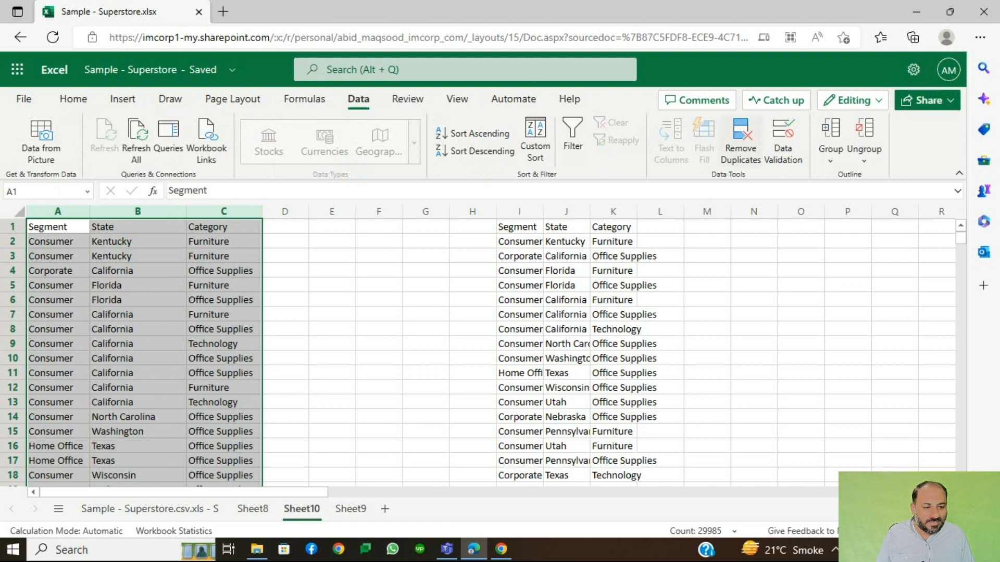
{"action": "left_click", "coordinate": [741, 141]}
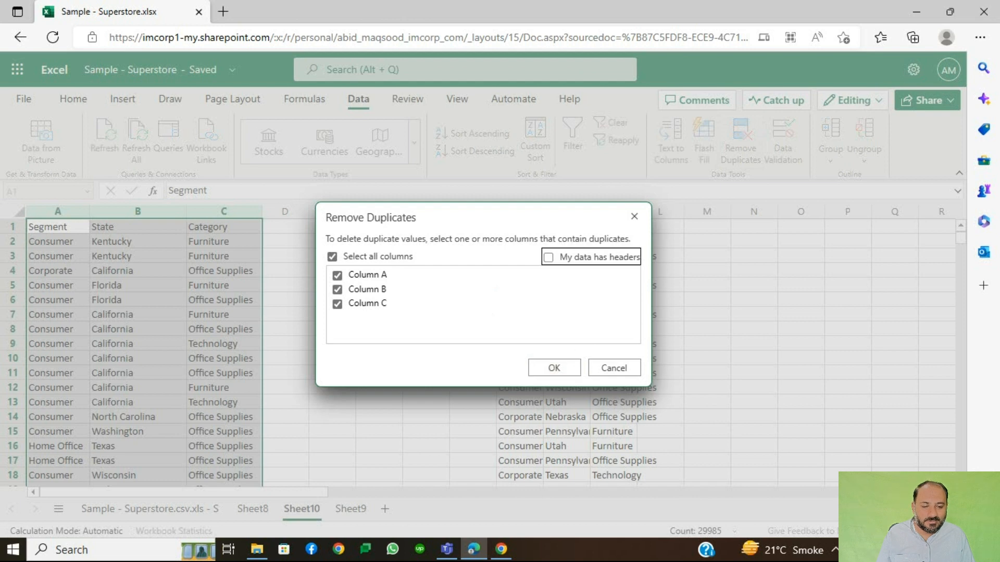
{"action": "left_click", "coordinate": [549, 256]}
{"action": "left_click", "coordinate": [553, 368]}
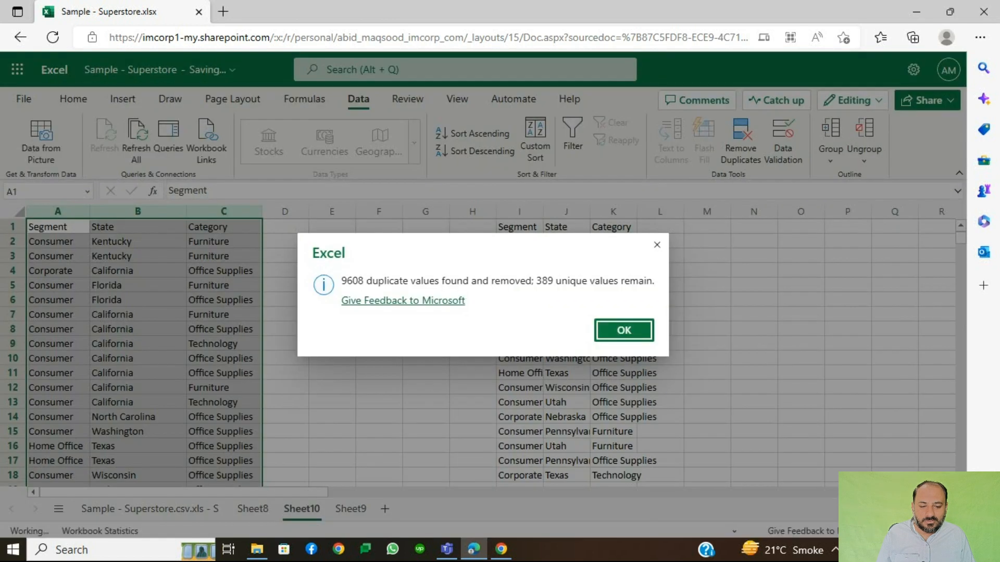
{"action": "left_click", "coordinate": [624, 330]}
{"action": "left_click", "coordinate": [224, 315]}
{"action": "key", "text": "ctrl+Down"}
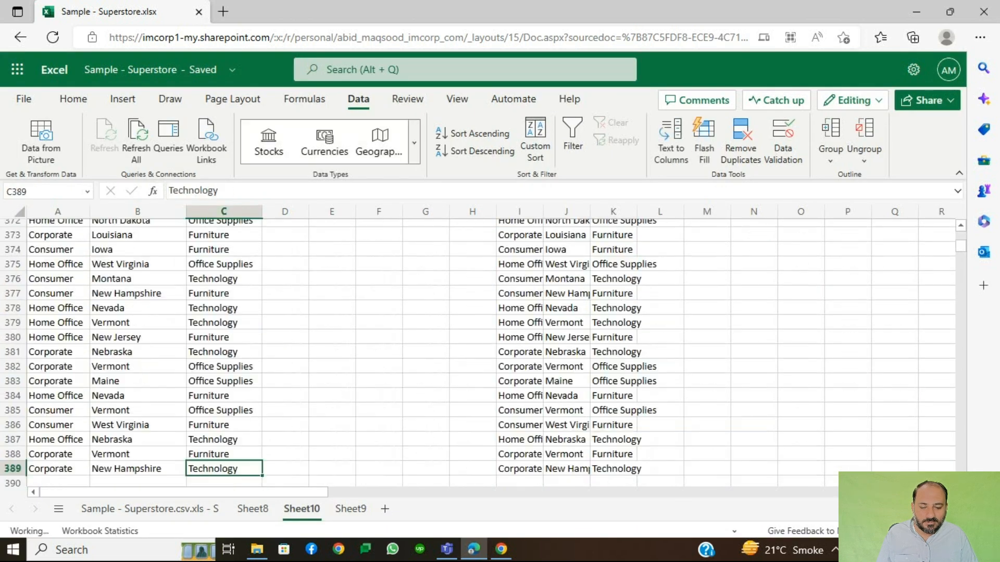
{"action": "key", "text": "Down"}
{"action": "key", "text": "Up"}
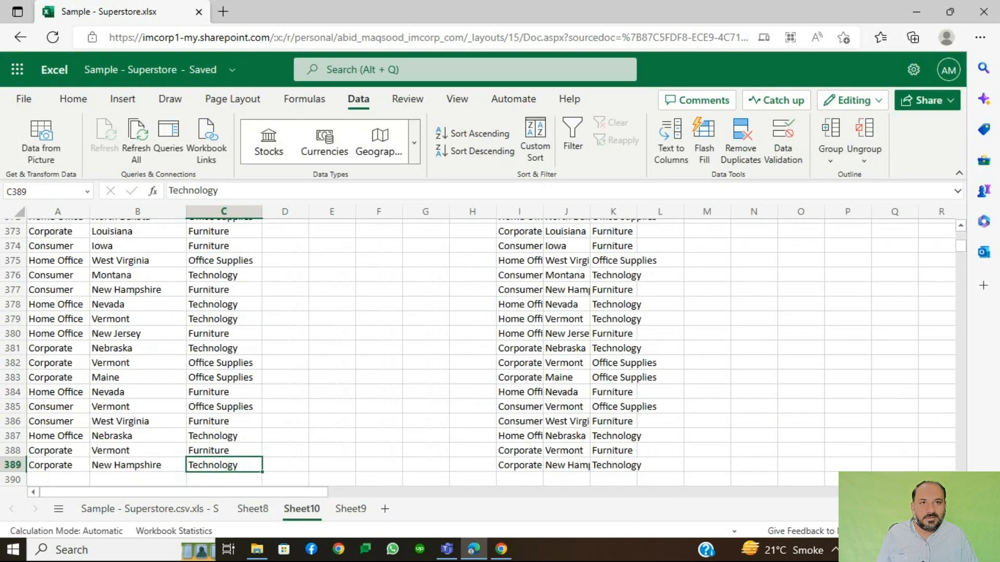
Delete the pasted unique list from columns I to K
{"action": "key", "text": "ctrl+Up"}
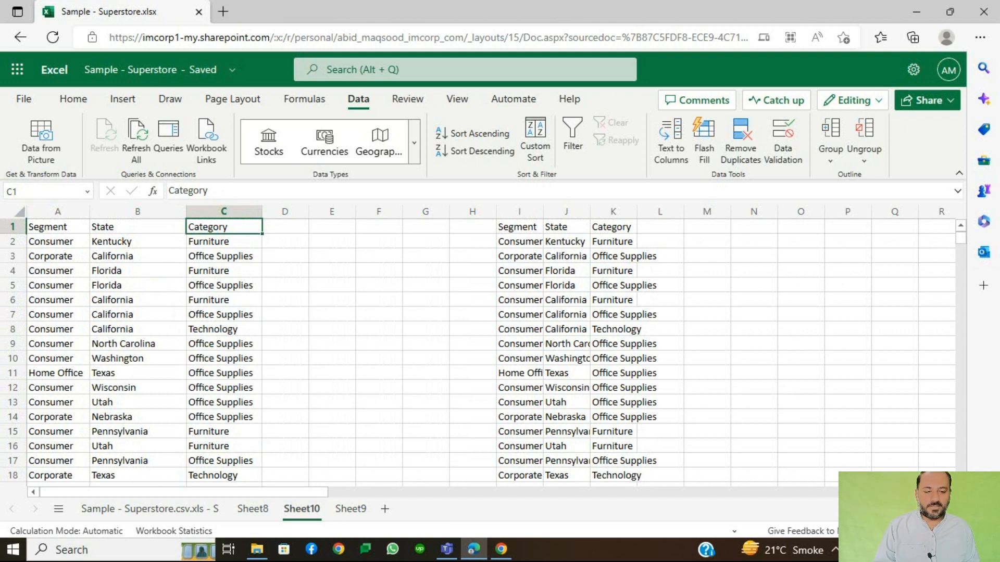
{"action": "key", "text": "ctrl+Left"}
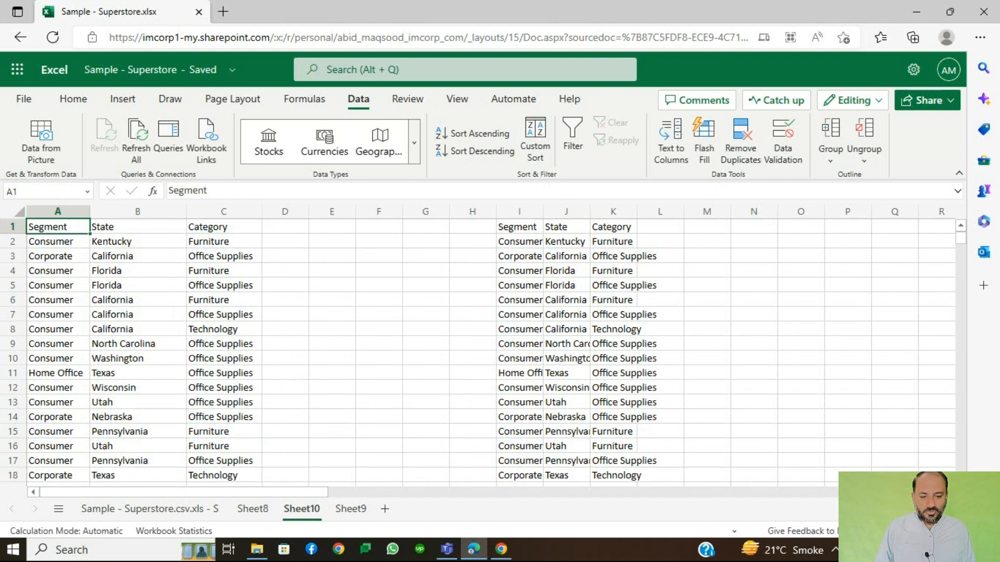
{"action": "left_click_drag", "start_coordinate": [519, 211], "coordinate": [613, 211]}
{"action": "key", "text": "Delete"}
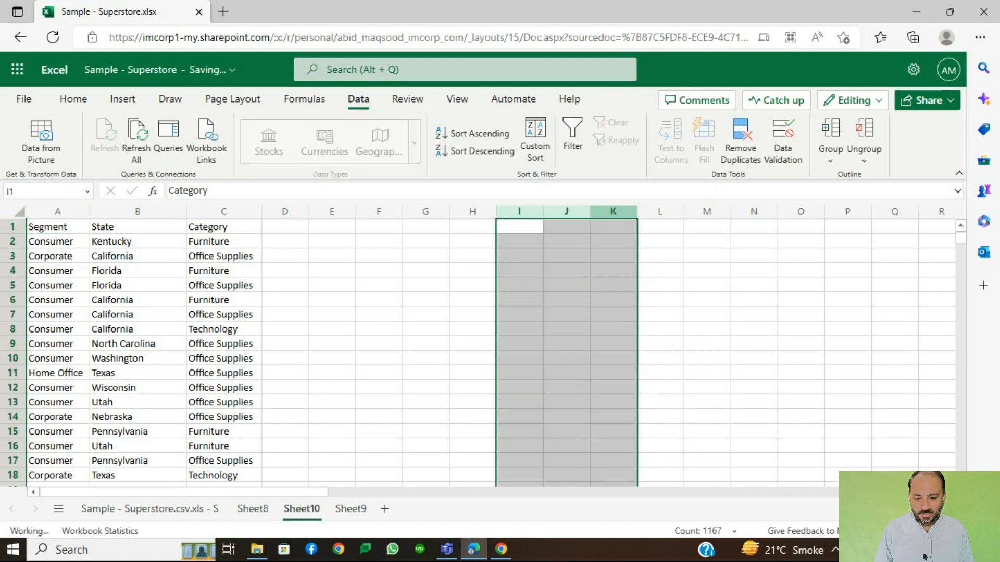
Add the header Sales in D1, next to Category
{"action": "key", "text": "ctrl+Left"}
{"action": "key", "text": "Left"}
{"action": "key", "text": "Left"}
{"action": "key", "text": "Right"}
{"action": "key", "text": "Right"}
{"action": "key", "text": "Right"}
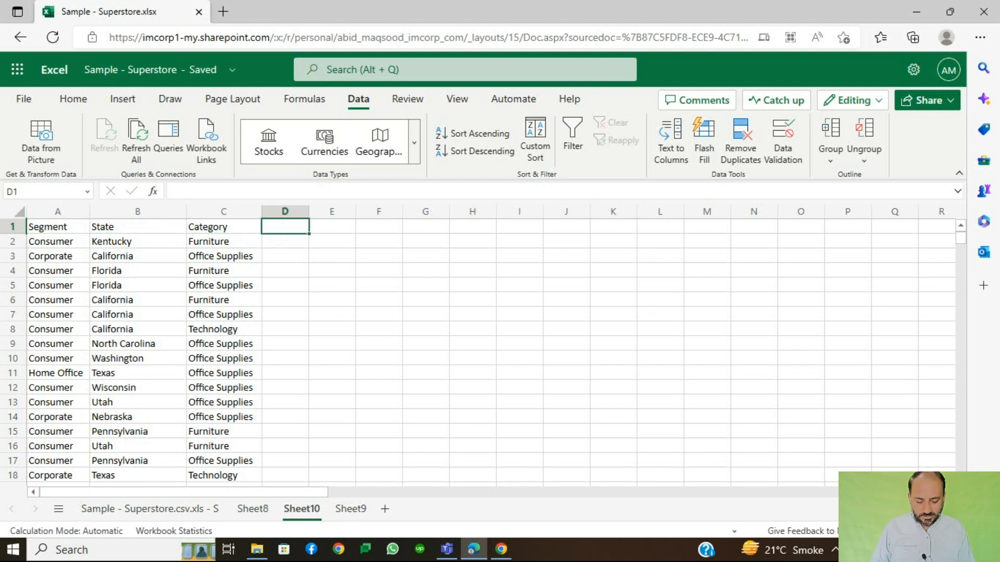
{"action": "type", "text": "Sales"}
{"action": "key", "text": "Return"}
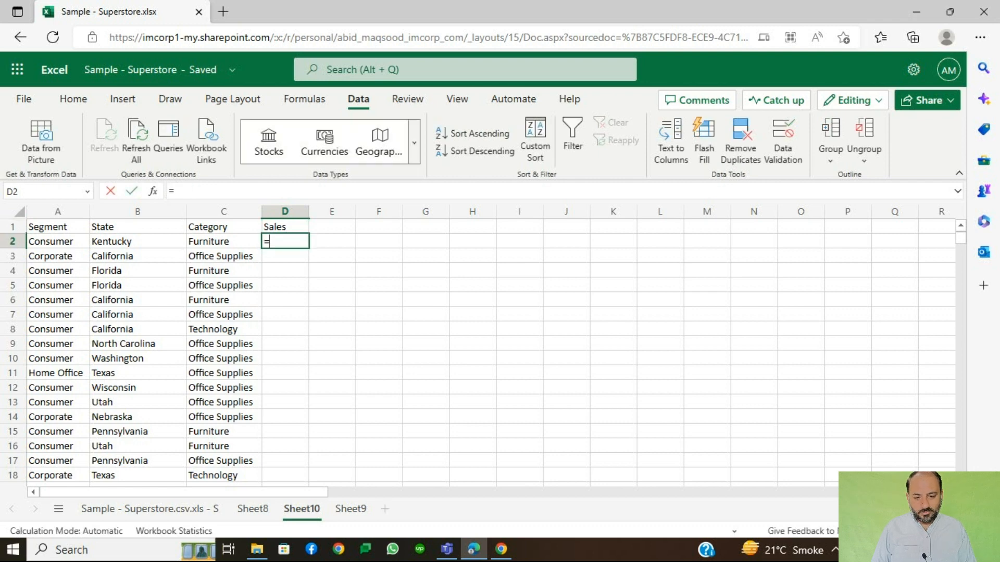
{"action": "type", "text": "="}
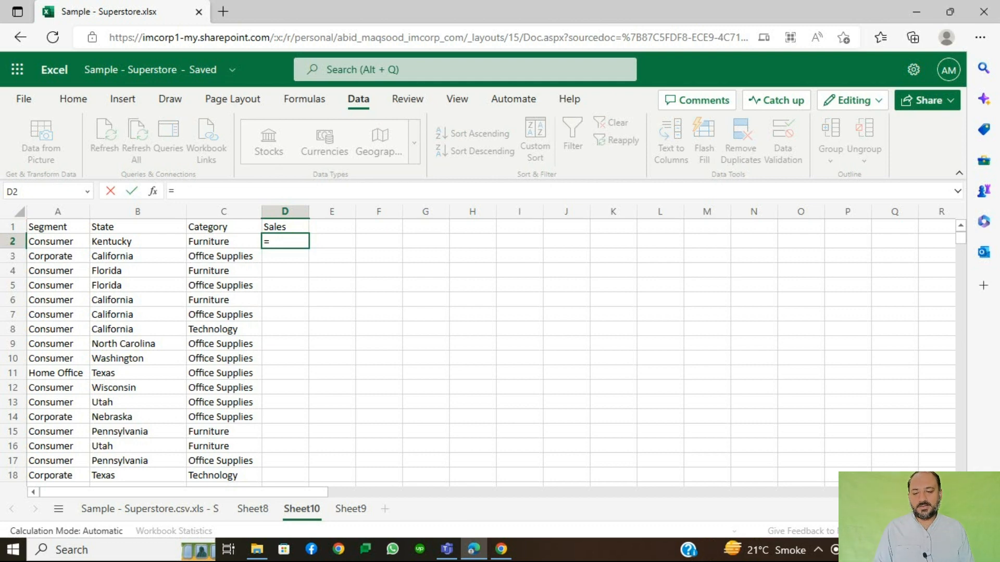
{"action": "key", "text": "Escape"}
{"action": "left_click", "coordinate": [224, 242]}
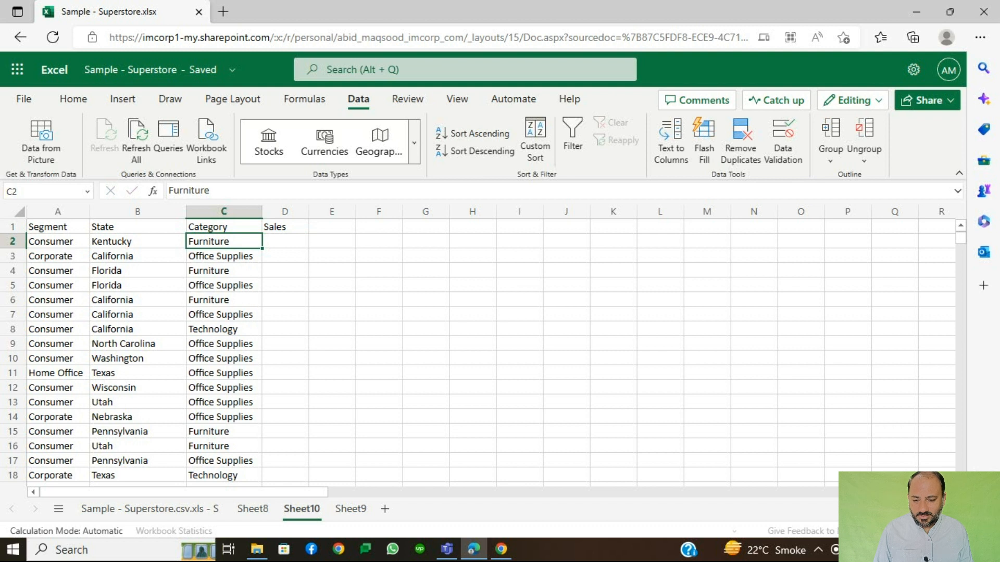
Start a SUMIFS formula in D2 with Sheet8's Sales column $R:$R as the sum range
{"action": "left_click", "coordinate": [58, 242], "text": "ctrl"}
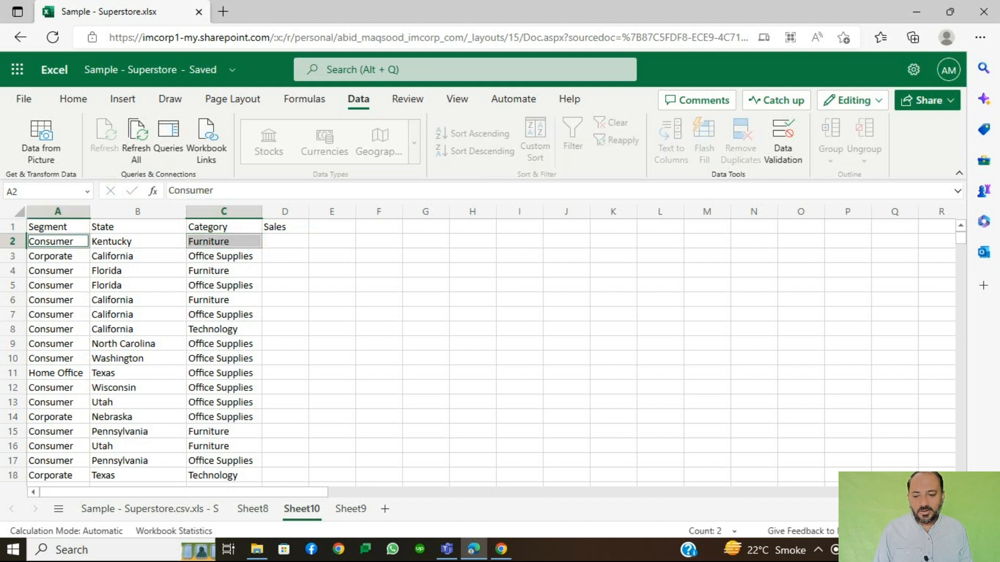
{"action": "left_click", "coordinate": [137, 242]}
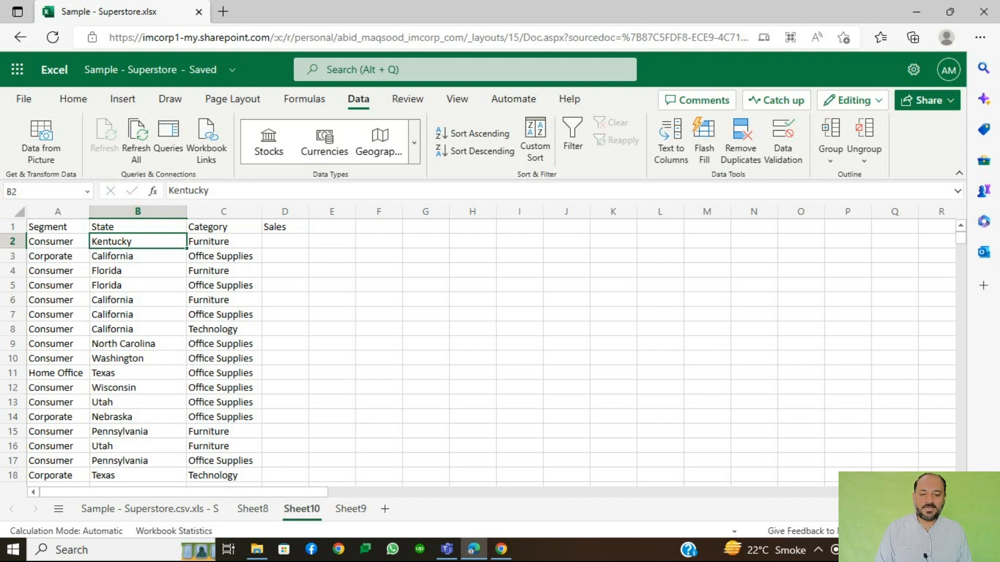
{"action": "key", "text": "Right"}
{"action": "key", "text": "Right"}
{"action": "type", "text": "=sumifs"}
{"action": "key", "text": "Tab"}
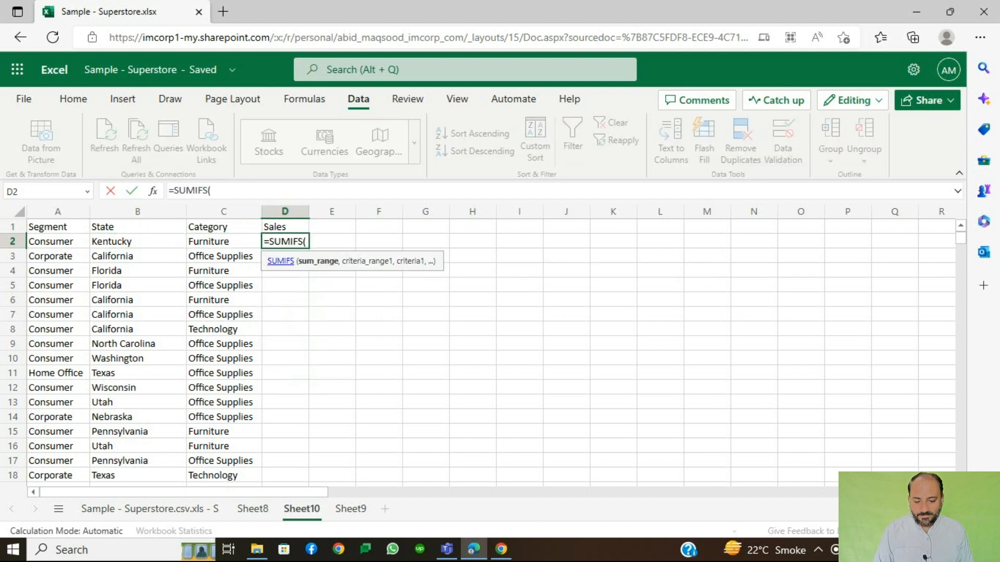
{"action": "left_click", "coordinate": [252, 509]}
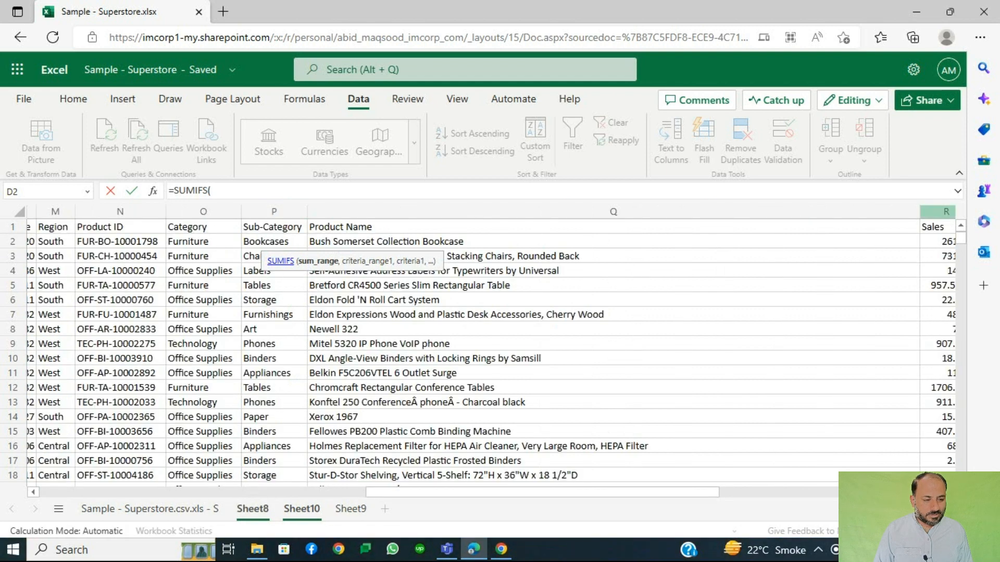
{"action": "left_click", "coordinate": [938, 212]}
{"action": "key", "text": "F4"}
{"action": "type", "text": ","}
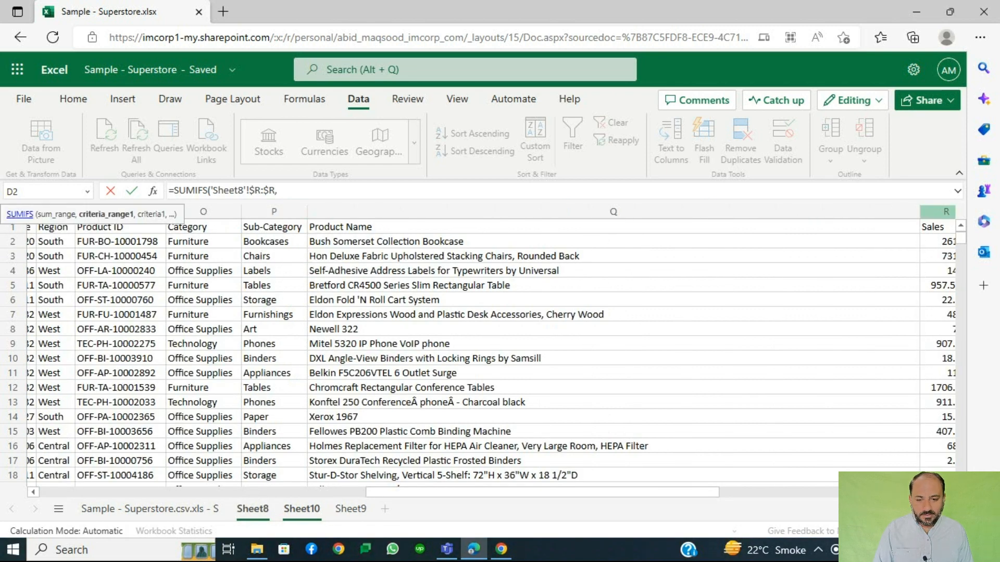
Add the Segment condition to the formula, matching Sheet8 column $H:$H against Sheet10 cell $A2
{"action": "scroll", "coordinate": [489, 351], "scroll_direction": "left", "scroll_amount": 10}
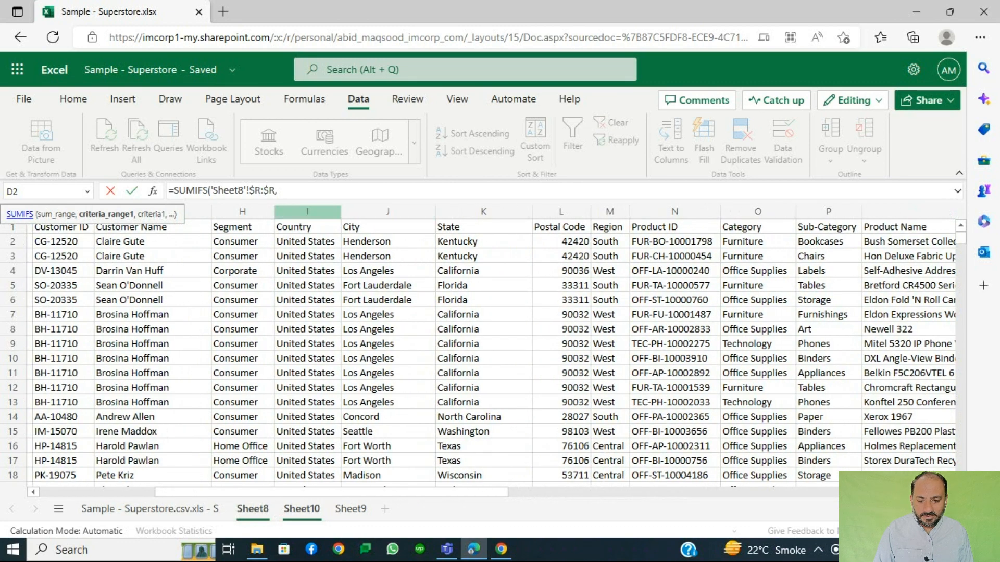
{"action": "left_click", "coordinate": [242, 211]}
{"action": "type", "text": ","}
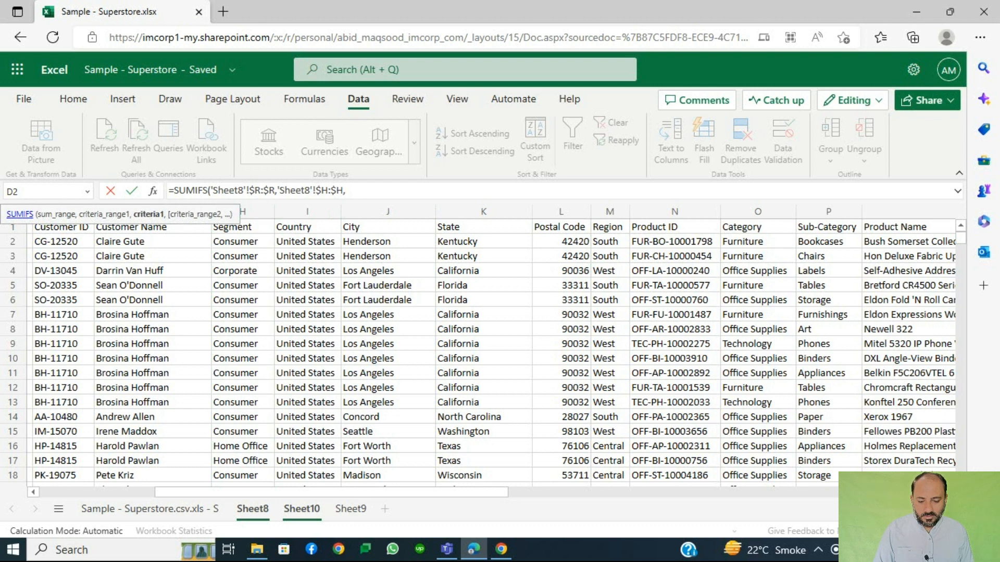
{"action": "left_click", "coordinate": [302, 509]}
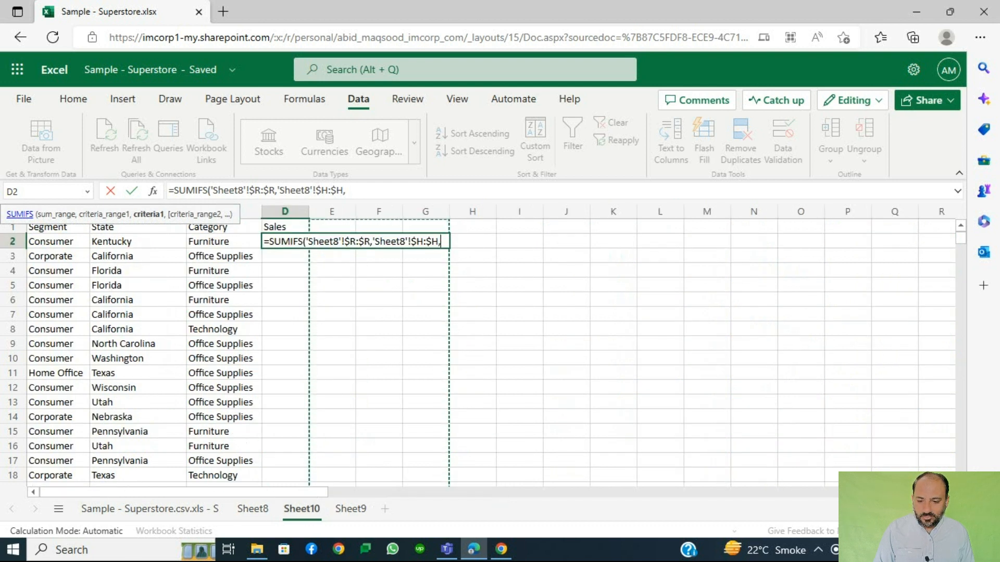
{"action": "left_click", "coordinate": [57, 241]}
{"action": "key", "text": "F4"}
{"action": "key", "text": "F4"}
{"action": "key", "text": "F4"}
{"action": "type", "text": ","}
Add the State condition to the formula, matching Sheet8 column $K:$K against Sheet10 cell $B2
{"action": "left_click", "coordinate": [252, 509]}
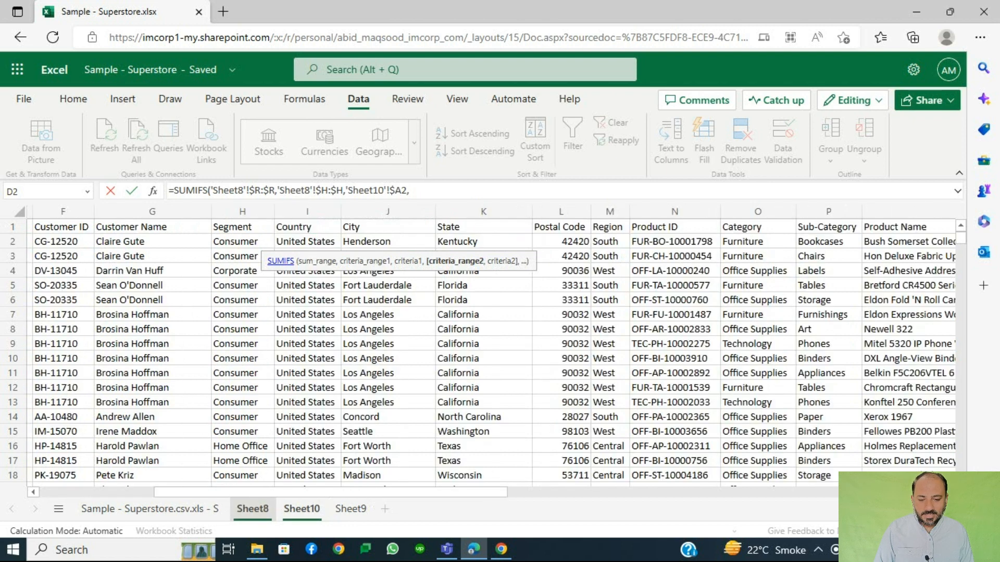
{"action": "left_click", "coordinate": [483, 211]}
{"action": "key", "text": "F4"}
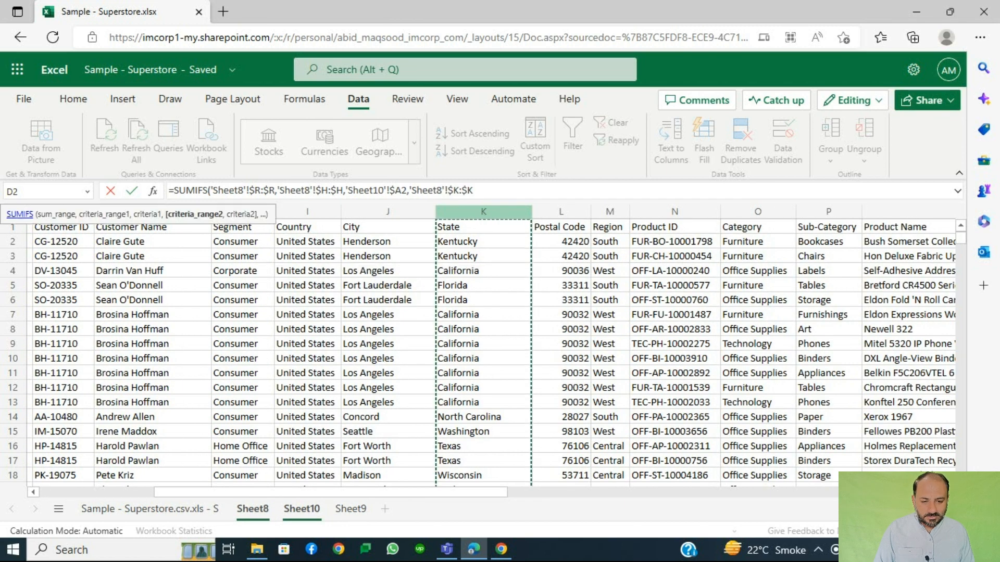
{"action": "type", "text": ","}
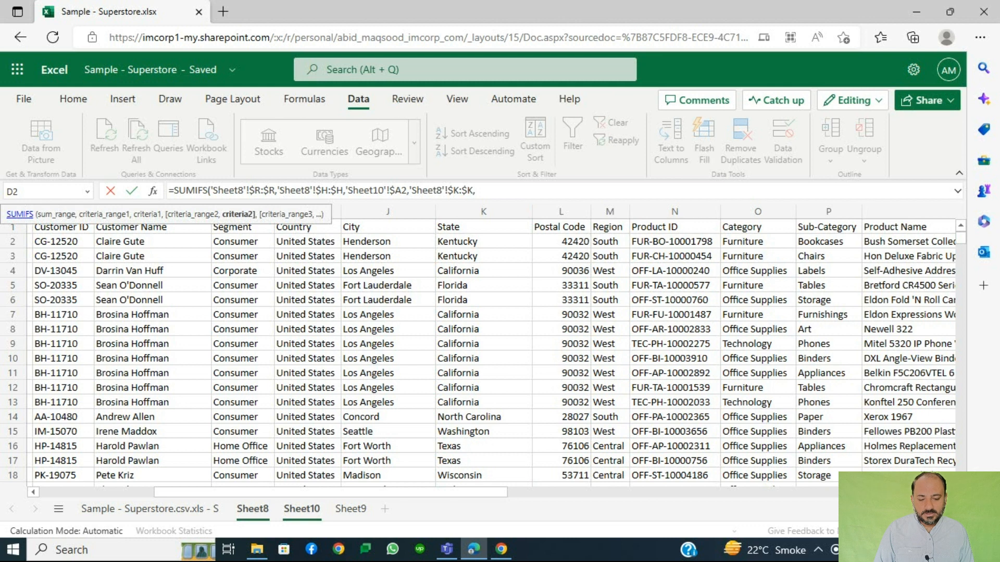
{"action": "left_click", "coordinate": [301, 509]}
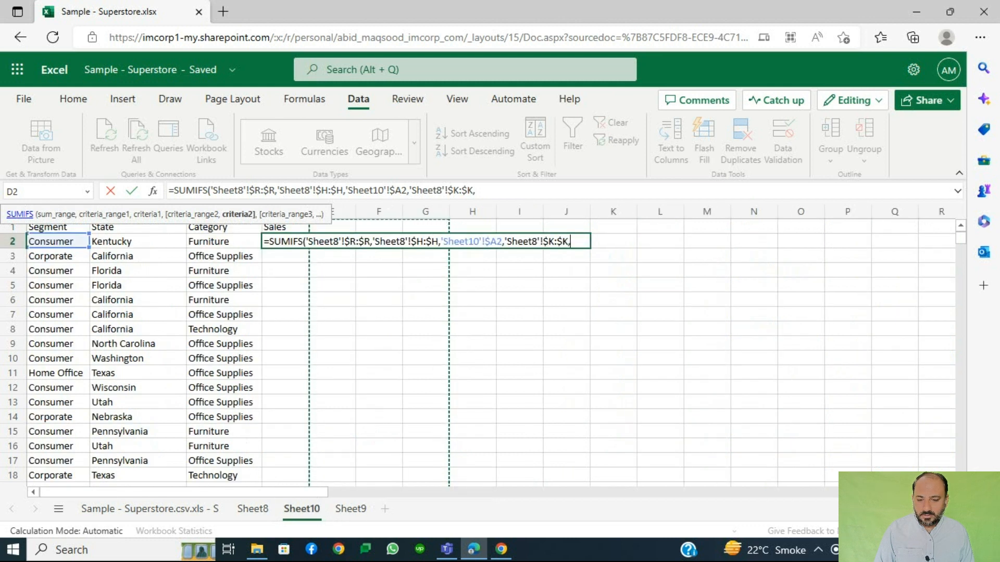
{"action": "left_click", "coordinate": [138, 241]}
{"action": "key", "text": "F4"}
{"action": "key", "text": "F4"}
{"action": "key", "text": "F4"}
{"action": "type", "text": ","}
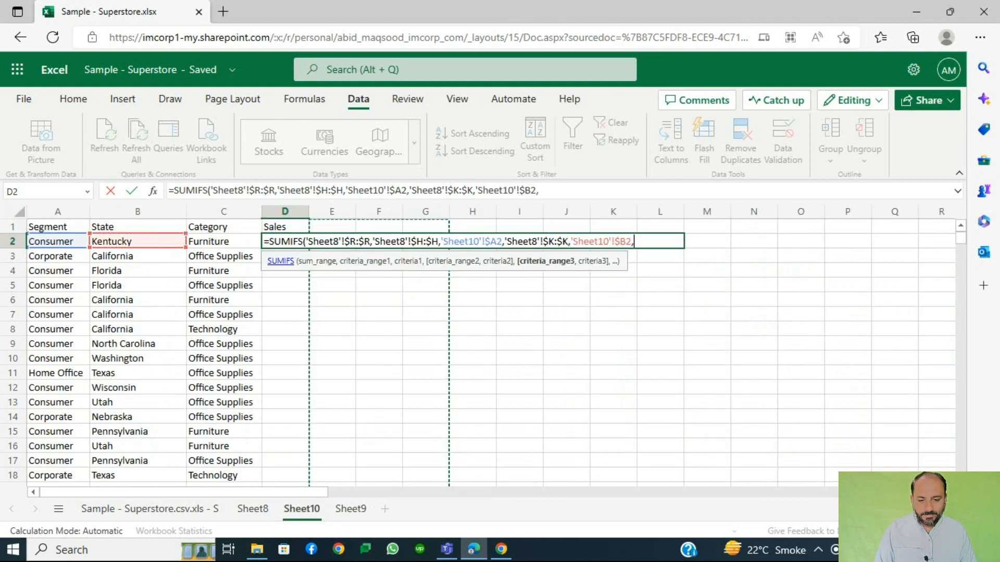
Complete the SUMIFS formula with the Category condition, matching Sheet8 column $O:$O against Sheet10 cell $C2
{"action": "left_click", "coordinate": [252, 509]}
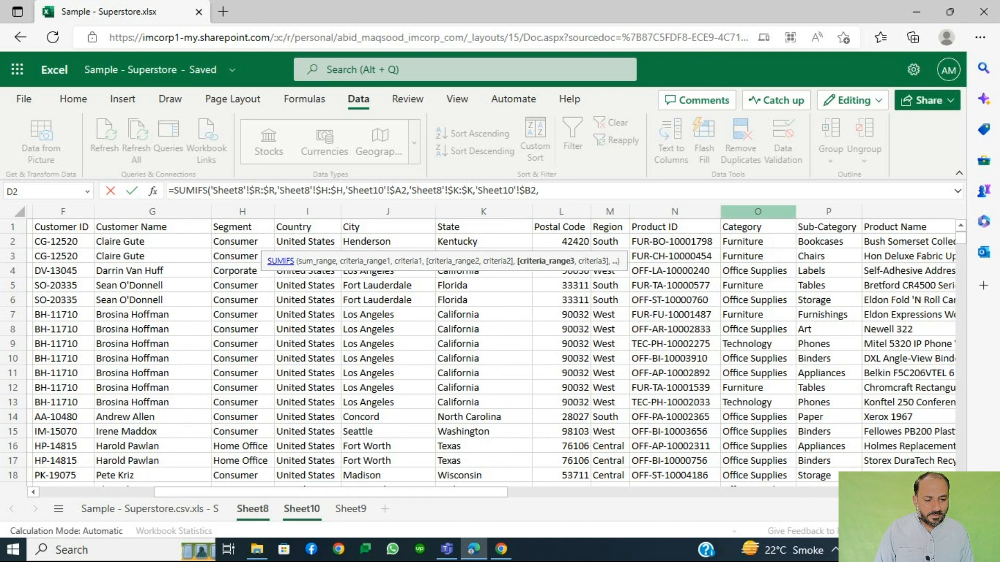
{"action": "left_click", "coordinate": [757, 211]}
{"action": "type", "text": ","}
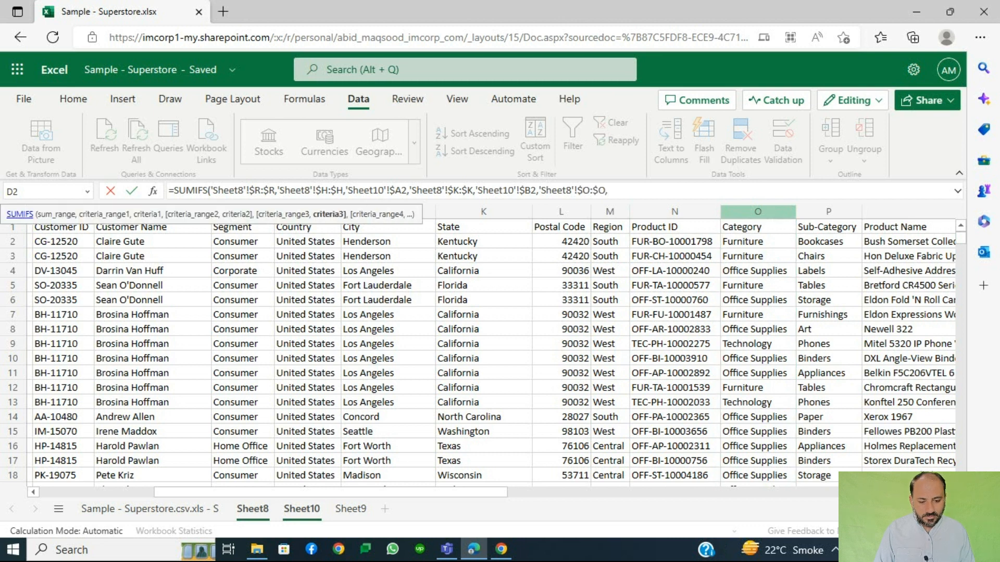
{"action": "left_click", "coordinate": [301, 509]}
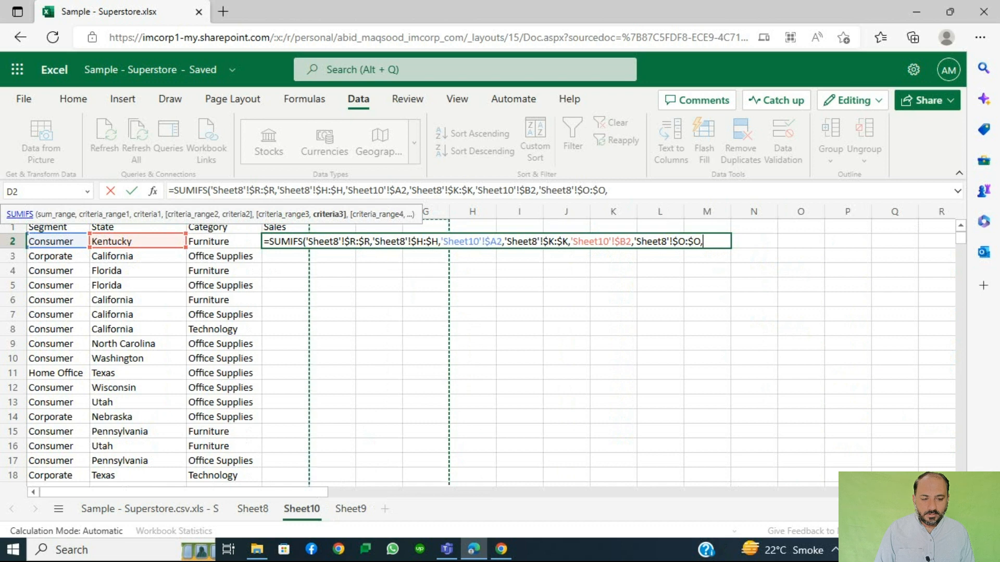
{"action": "left_click", "coordinate": [223, 241]}
{"action": "type", "text": ")"}
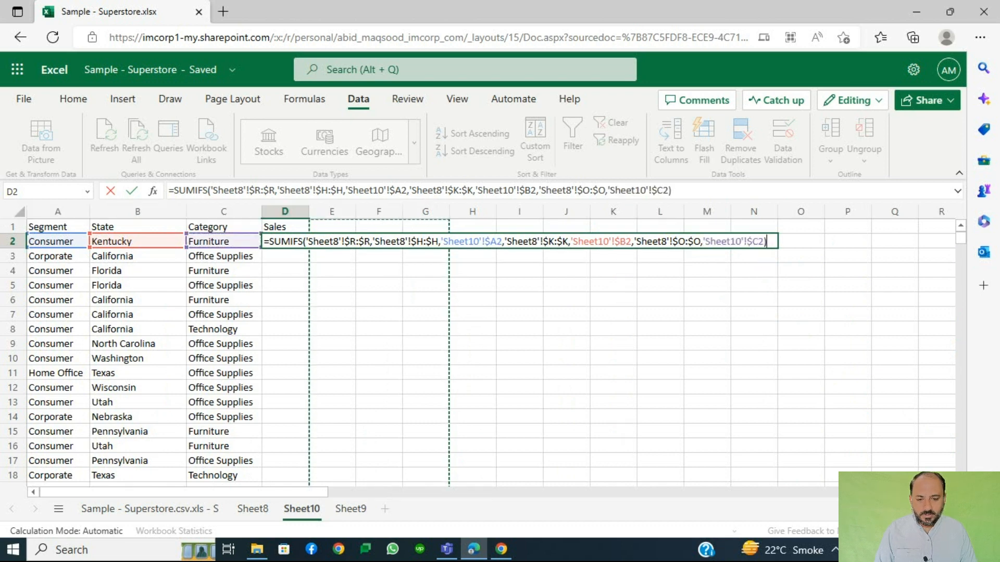
{"action": "key", "text": "Return"}
Fill the SUMIFS formula from D2 down the Sales column to the last row of the list
{"action": "key", "text": "Up"}
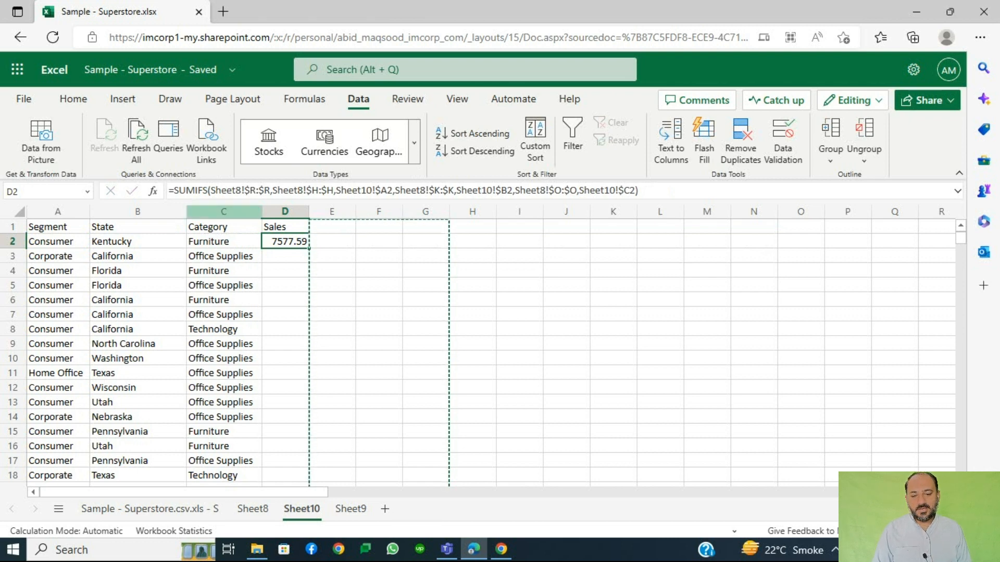
{"action": "key", "text": "Escape"}
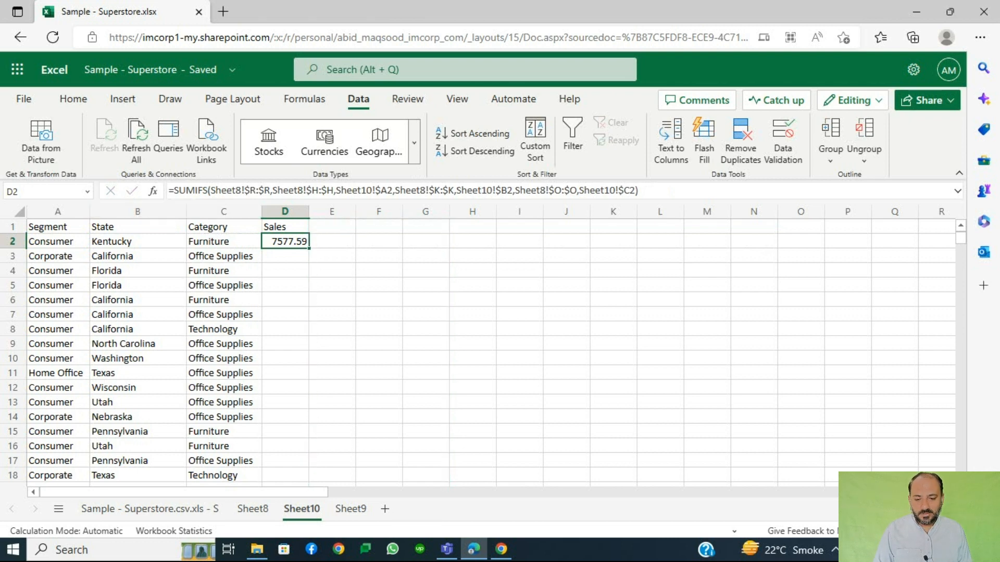
{"action": "double_click", "coordinate": [309, 249]}
Check the overall sales with a SUM of D2:D389 in D390, and delete that total
{"action": "key", "text": "ctrl+Down"}
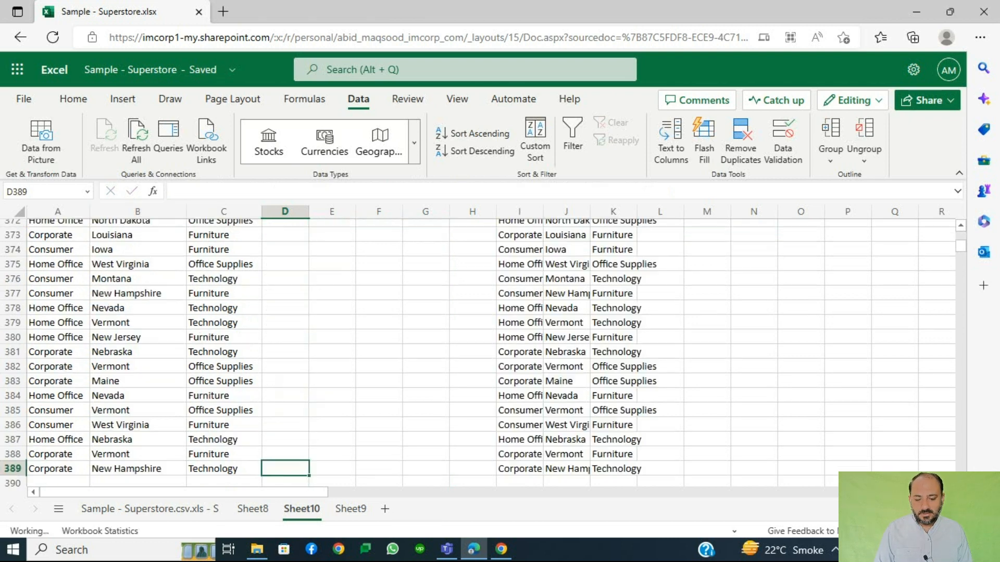
{"action": "key", "text": "Down"}
{"action": "key", "text": "alt+equal"}
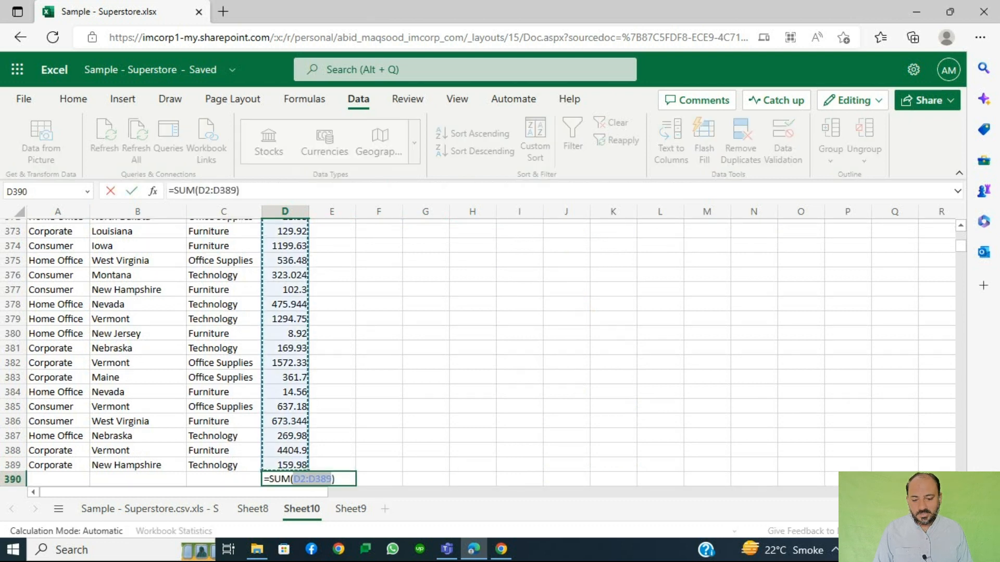
{"action": "key", "text": "Return"}
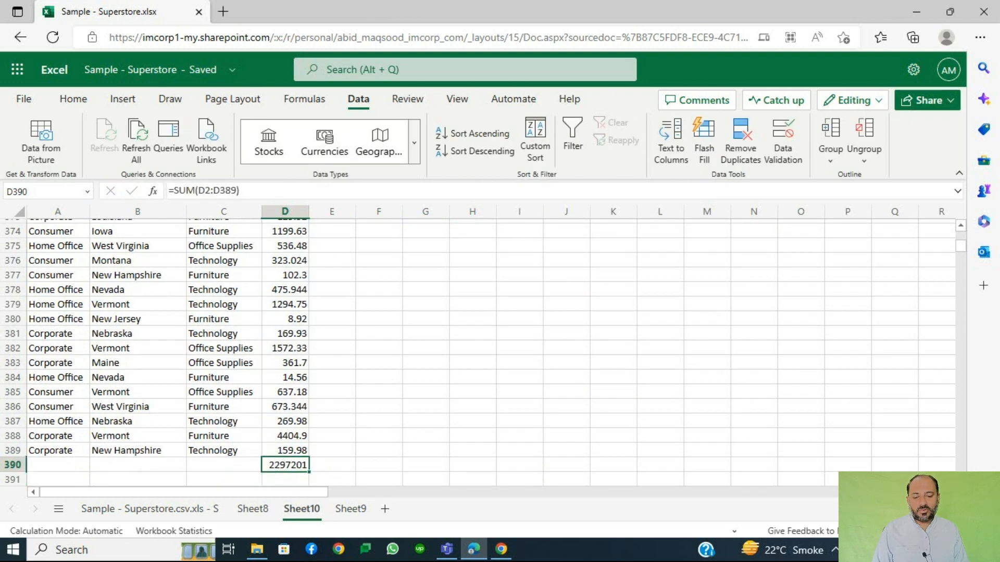
{"action": "key", "text": "Delete"}
Format the Sales values in D2:D389 with comma style and no decimal places
{"action": "key", "text": "Up"}
{"action": "key", "text": "ctrl+Up"}
{"action": "key", "text": "Down"}
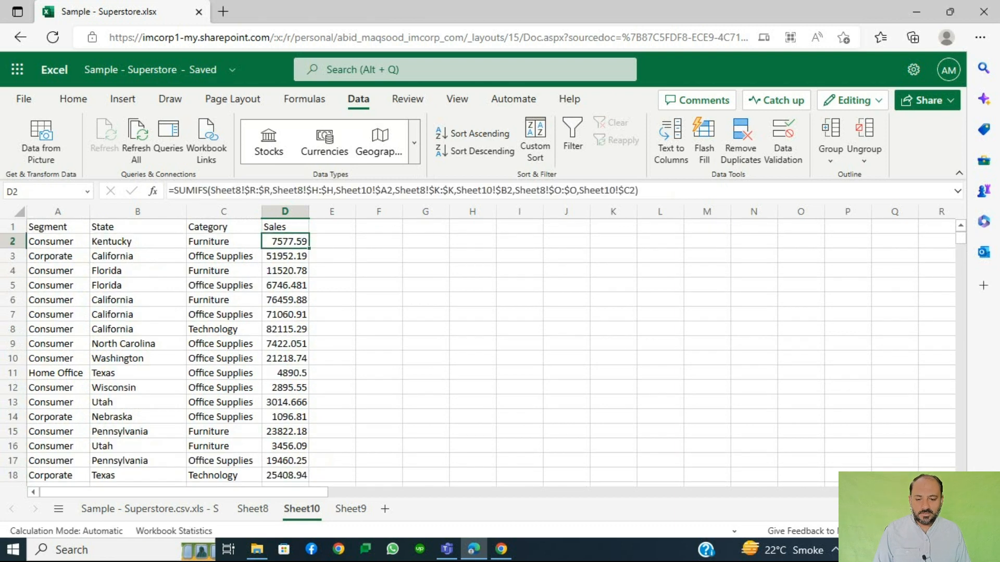
{"action": "key", "text": "ctrl+shift+Down"}
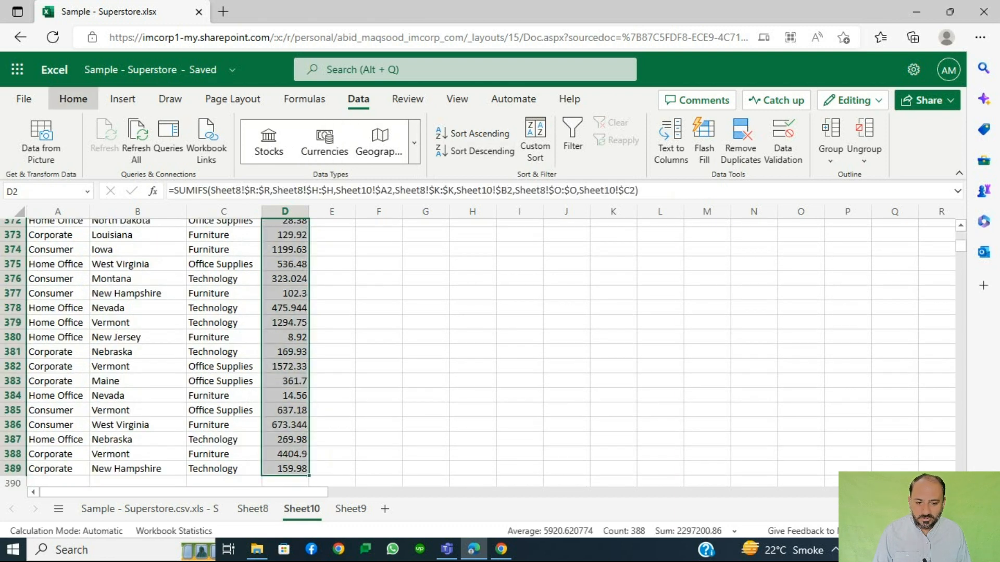
{"action": "left_click", "coordinate": [72, 99]}
{"action": "left_click", "coordinate": [492, 151]}
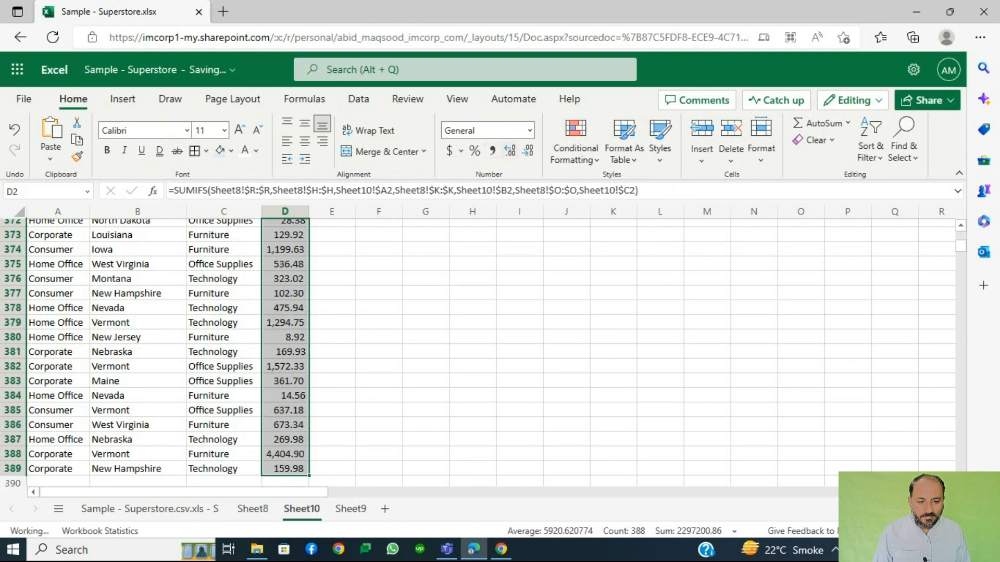
{"action": "left_click", "coordinate": [527, 151]}
{"action": "left_click", "coordinate": [527, 151]}
Copy the SUMIFS formula from D375 into G377 as plain text, prefixed with an apostrophe
{"action": "left_click", "coordinate": [289, 264]}
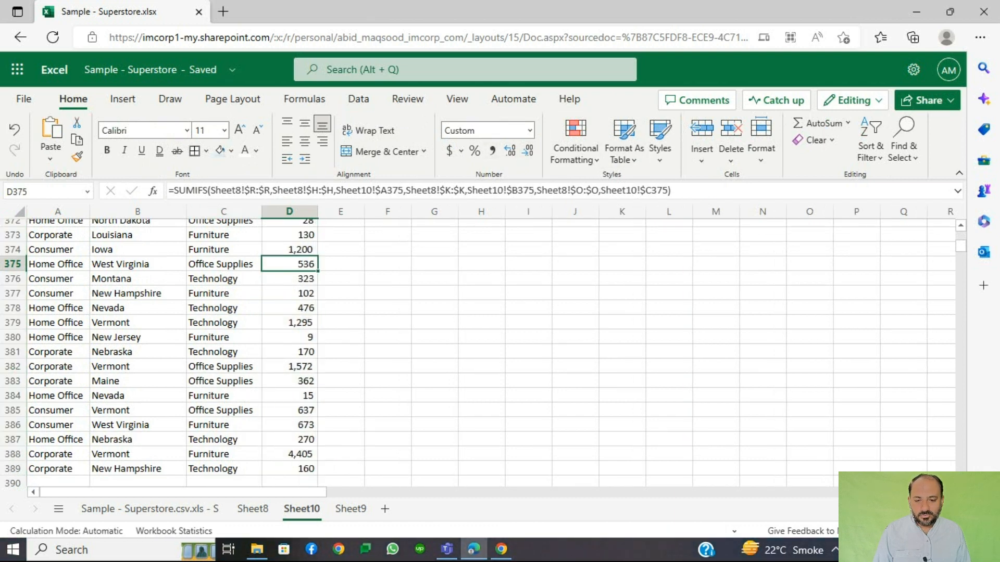
{"action": "key", "text": "F2"}
{"action": "left_click_drag", "start_coordinate": [168, 190], "coordinate": [672, 191]}
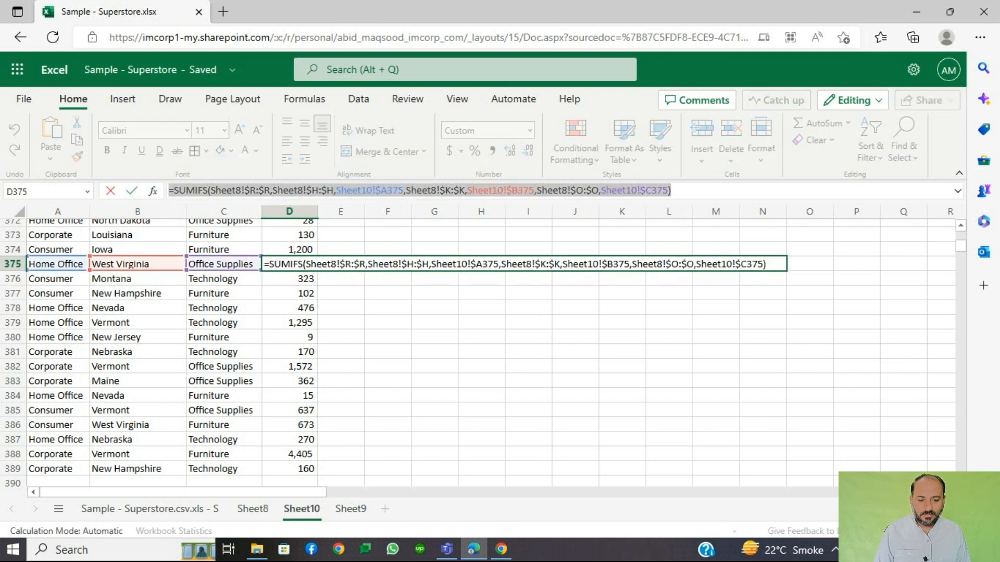
{"action": "left_click", "coordinate": [435, 294]}
{"action": "type", "text": "'"}
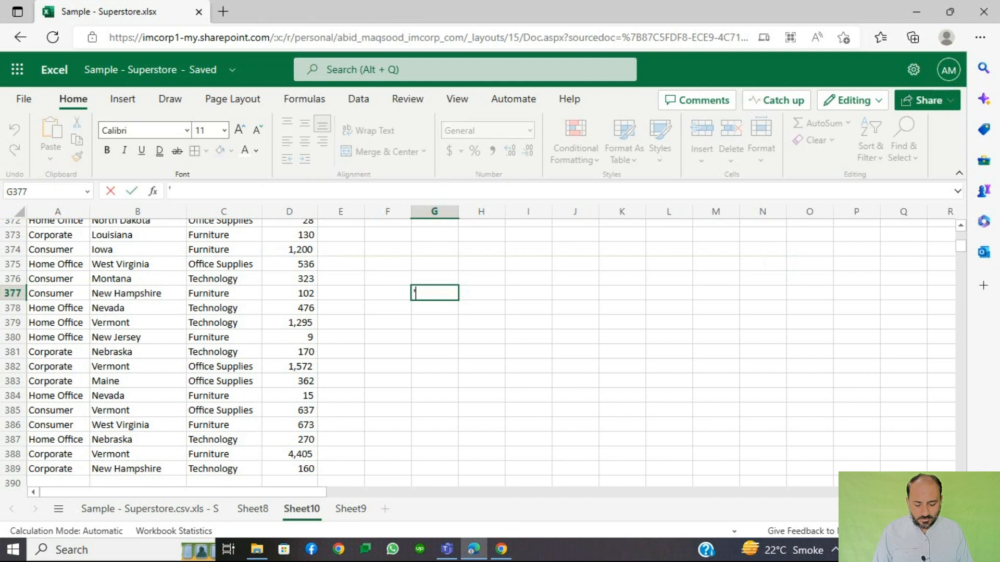
{"action": "key", "text": "ctrl+v"}
{"action": "key", "text": "ctrl+Return"}
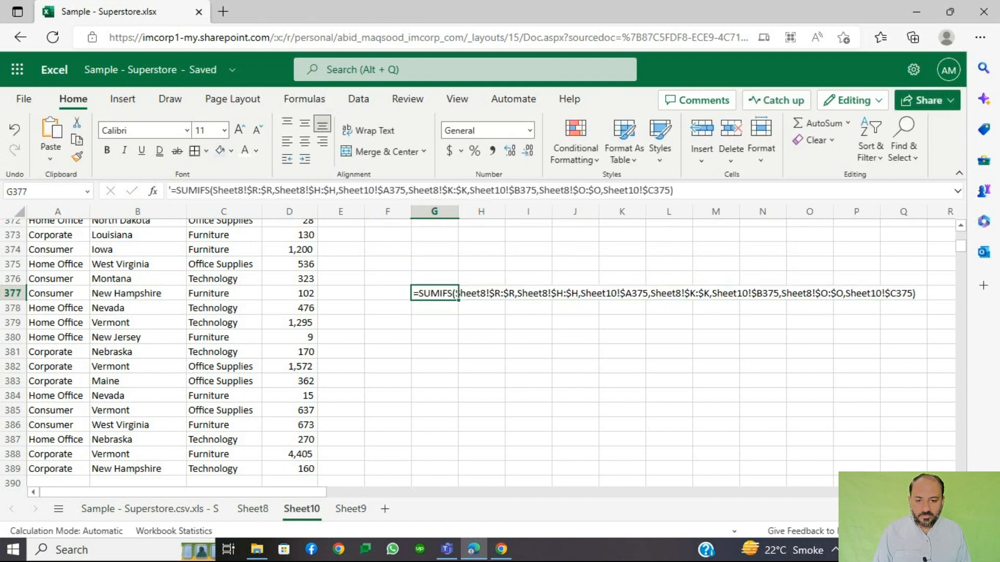
Enlarge the formula text in G377 to font size 14 and examine its full length
{"action": "key", "text": "ctrl+shift+period"}
{"action": "key", "text": "ctrl+shift+period"}
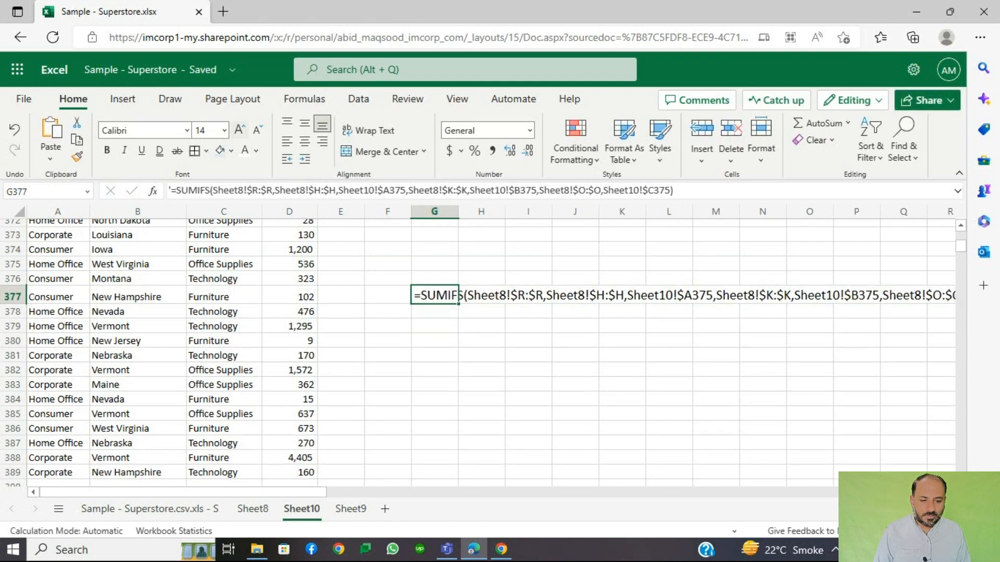
{"action": "scroll", "coordinate": [490, 348], "scroll_direction": "right", "scroll_amount": 3}
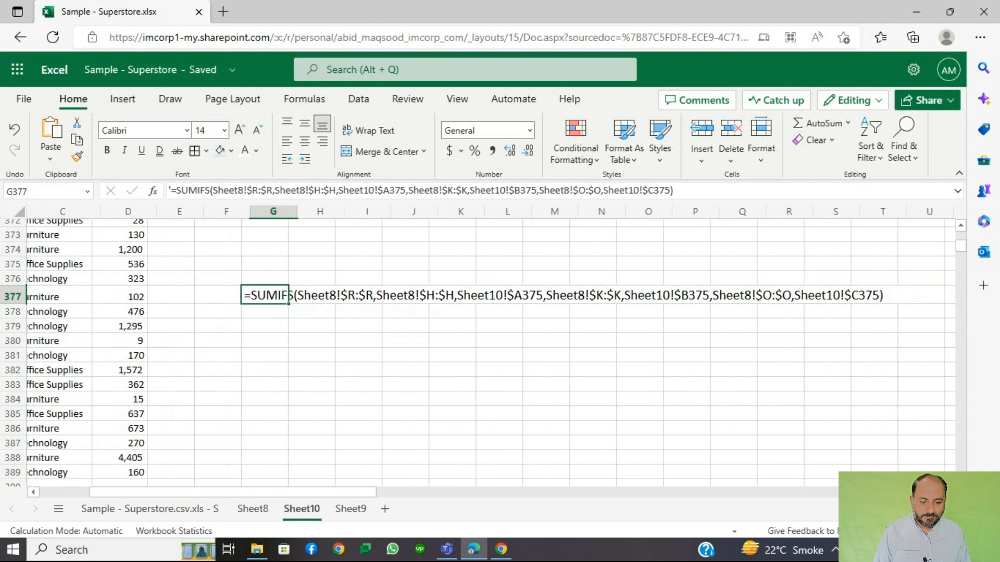
{"action": "left_click", "coordinate": [204, 370]}
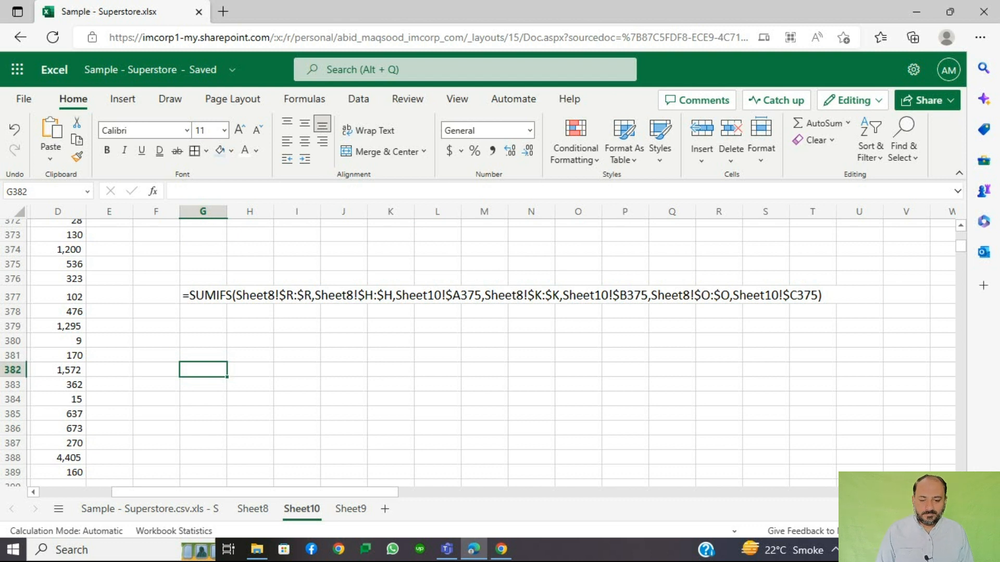
{"action": "left_click", "coordinate": [203, 295]}
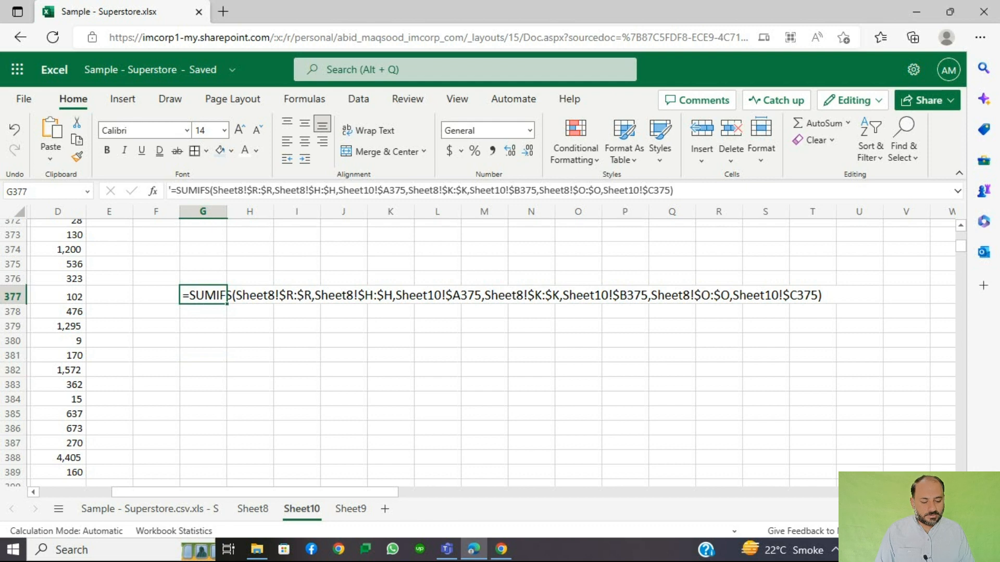
Delete the formula text from G377 and return to the State header in B1
{"action": "key", "text": "Delete"}
{"action": "key", "text": "ctrl+Up"}
{"action": "key", "text": "ctrl+Left"}
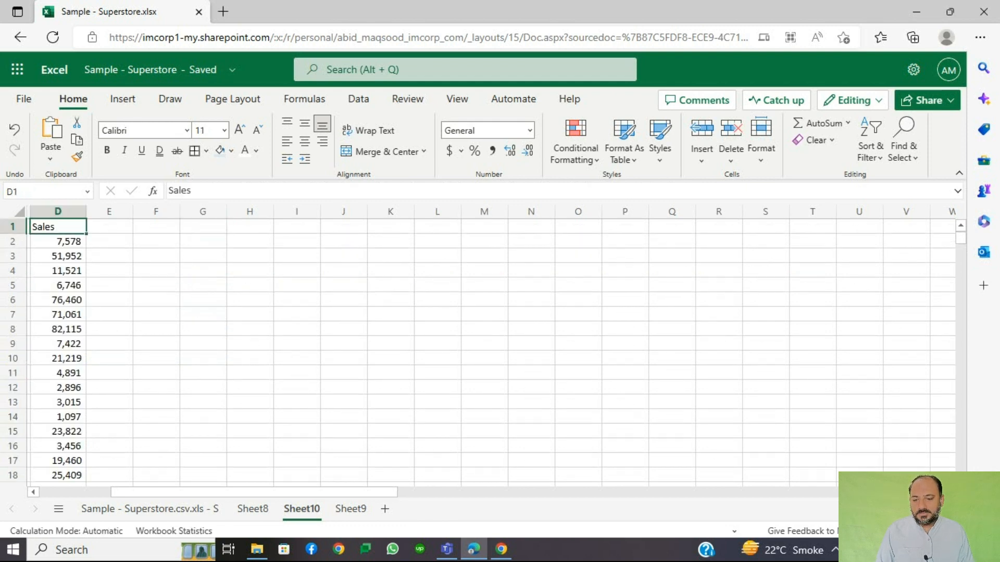
{"action": "key", "text": "ctrl+Left"}
{"action": "key", "text": "ctrl+Left"}
{"action": "key", "text": "Right"}
{"action": "key", "text": "Right"}
{"action": "key", "text": "Left"}
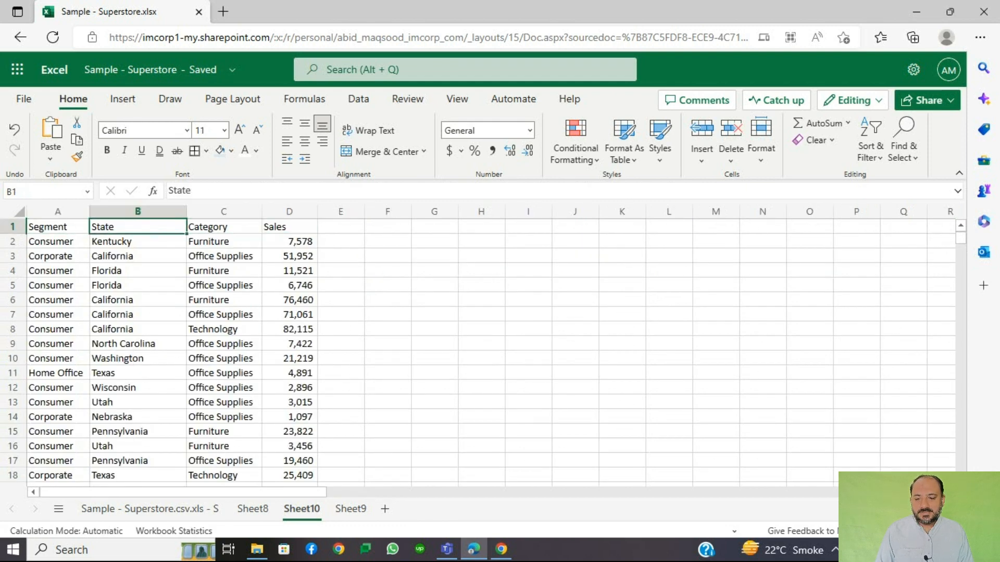
Add the header RANK in E1, directly beside the Sales column
{"action": "key", "text": "Left"}
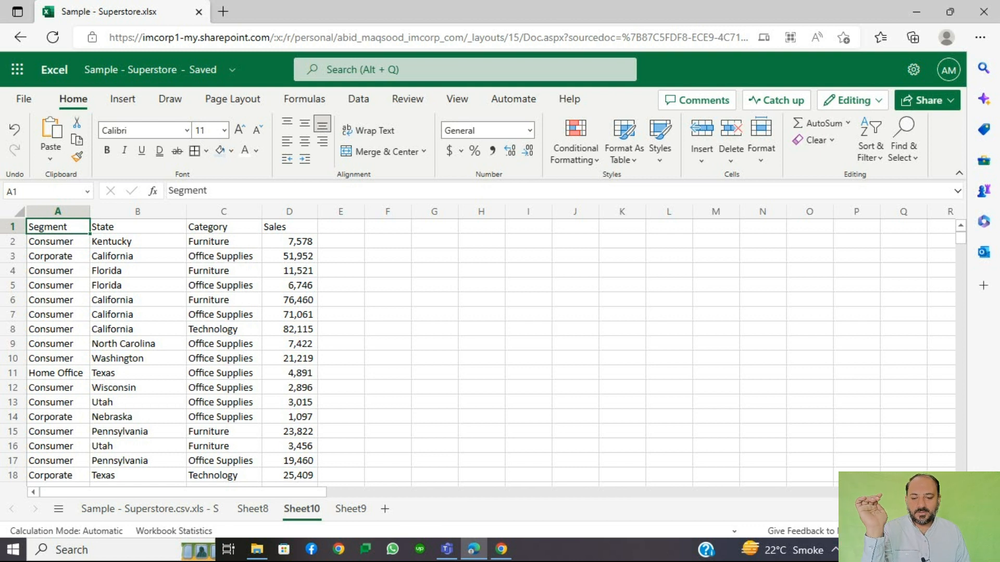
{"action": "key", "text": "Right"}
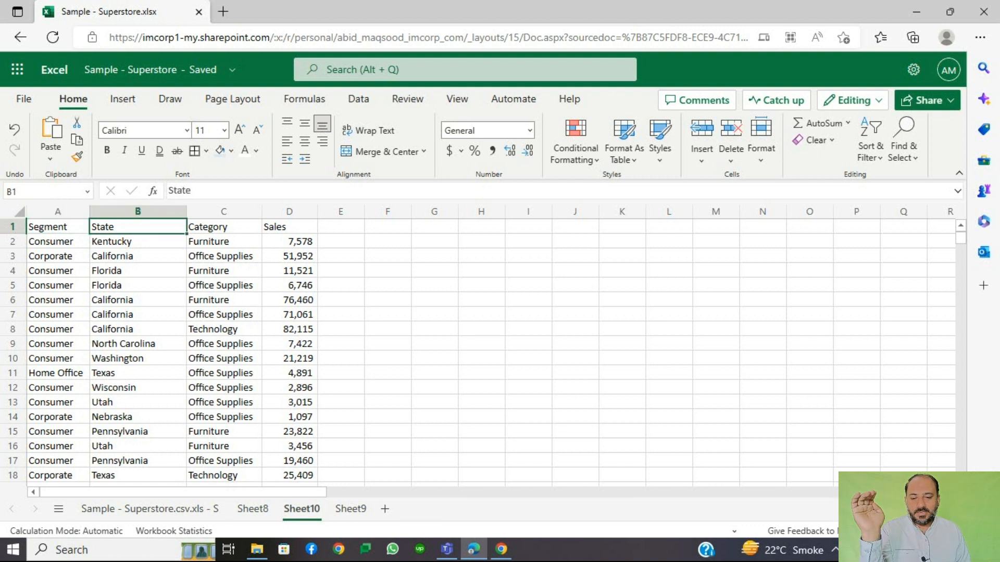
{"action": "key", "text": "ctrl+Right"}
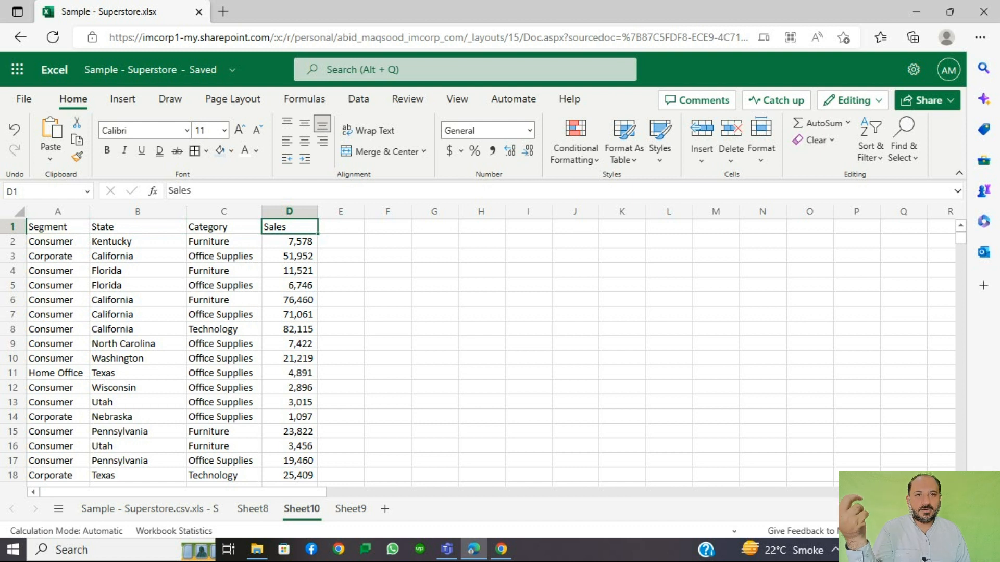
{"action": "key", "text": "Right"}
{"action": "type", "text": "rank"}
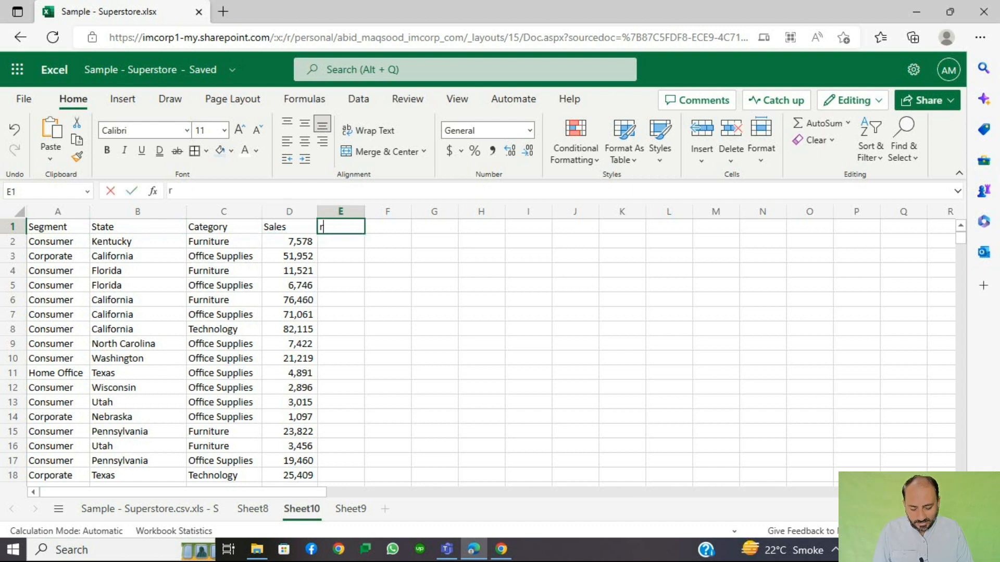
{"action": "key", "text": "BackSpace"}
{"action": "key", "text": "BackSpace"}
{"action": "key", "text": "BackSpace"}
{"action": "key", "text": "BackSpace"}
{"action": "type", "text": "RANK"}
{"action": "key", "text": "Return"}
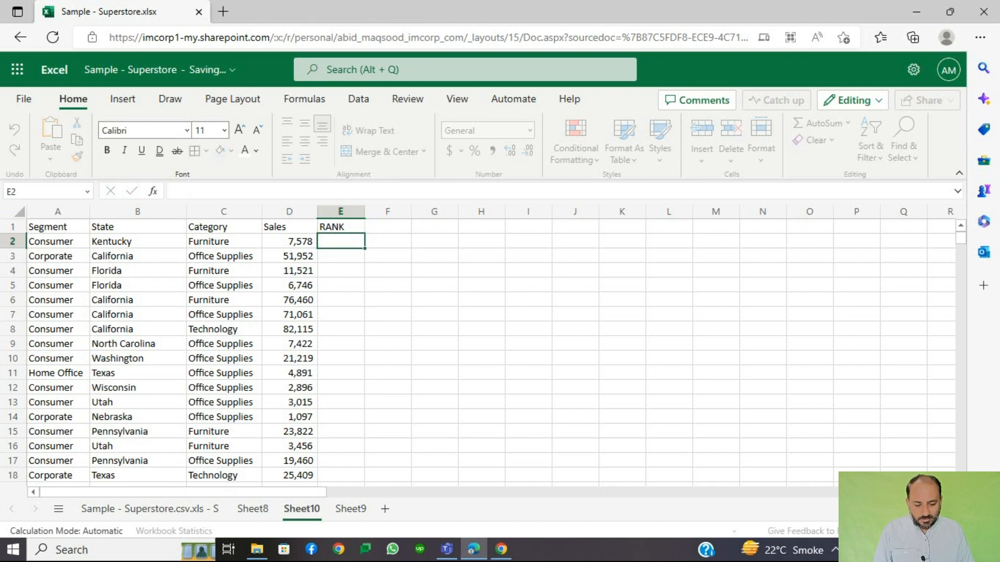
Enter =RANK($D2,$D$2:$D$389) in E2 to rank the row's sales against all sales, declining the incoming call
{"action": "type", "text": "=RANK"}
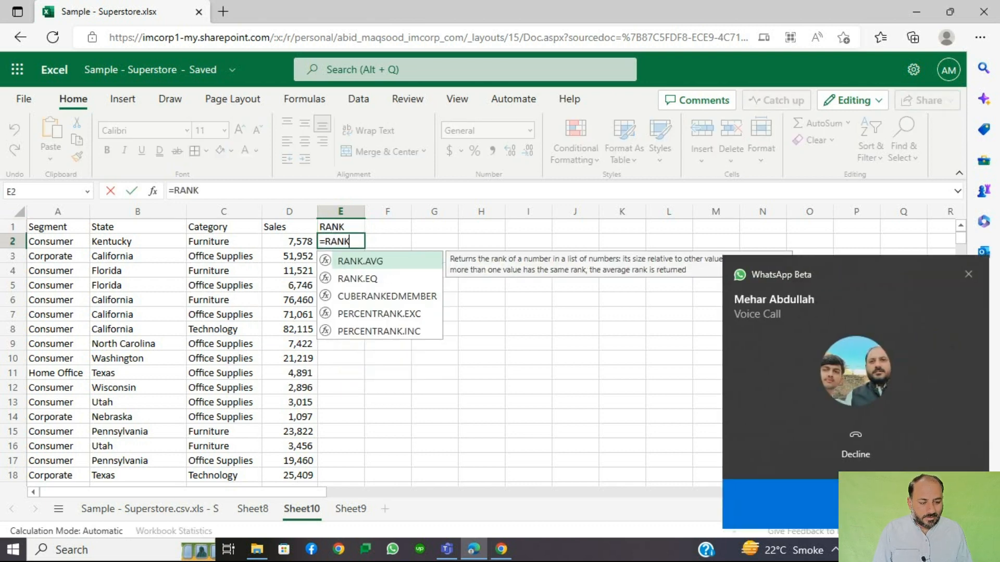
{"action": "left_click", "coordinate": [856, 444]}
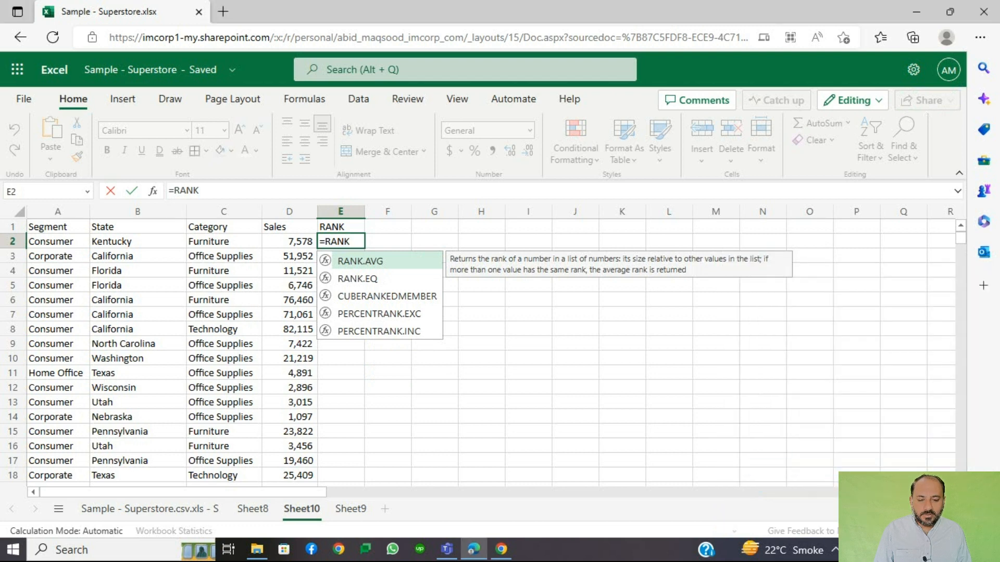
{"action": "type", "text": "("}
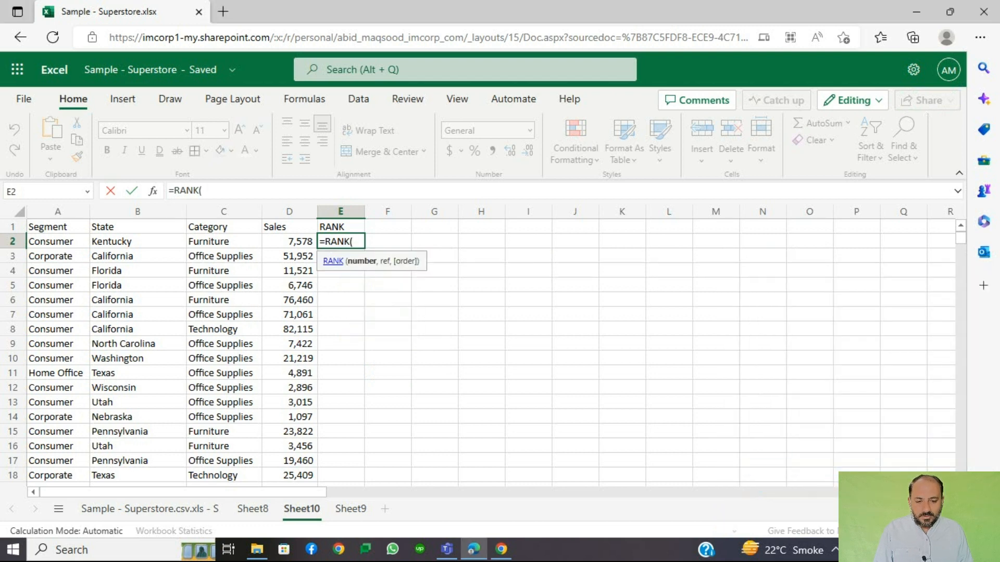
{"action": "key", "text": "Left"}
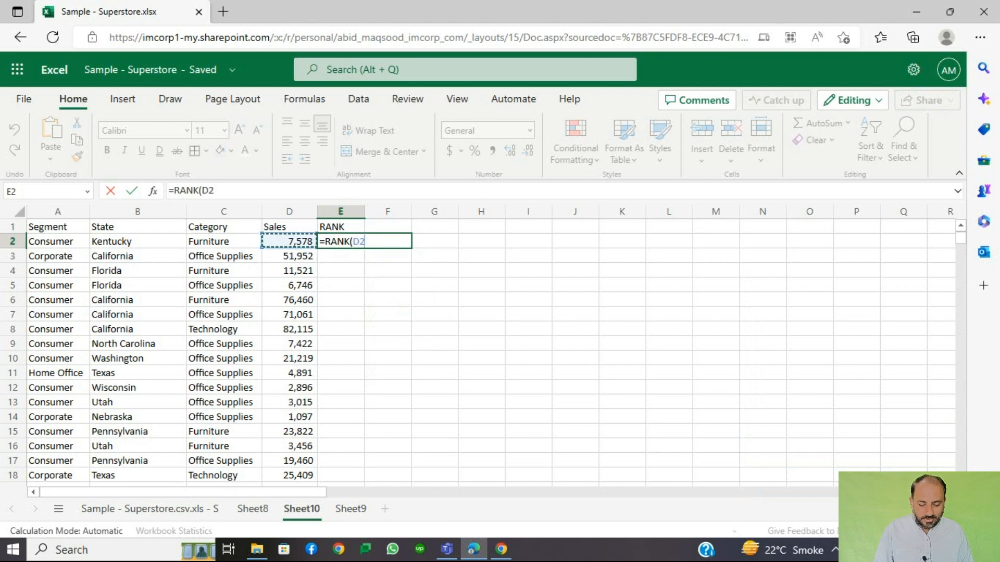
{"action": "key", "text": "F4"}
{"action": "key", "text": "F4"}
{"action": "key", "text": "F4"}
{"action": "type", "text": ","}
{"action": "key", "text": "Left"}
{"action": "key", "text": "ctrl+shift+Down"}
{"action": "key", "text": "F4"}
{"action": "type", "text": ")"}
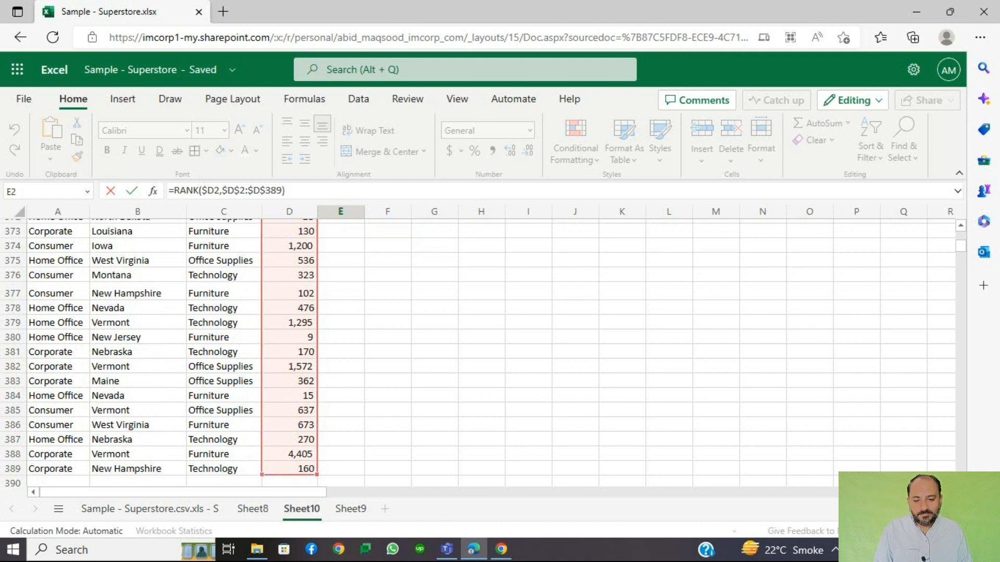
{"action": "key", "text": "ctrl+Return"}
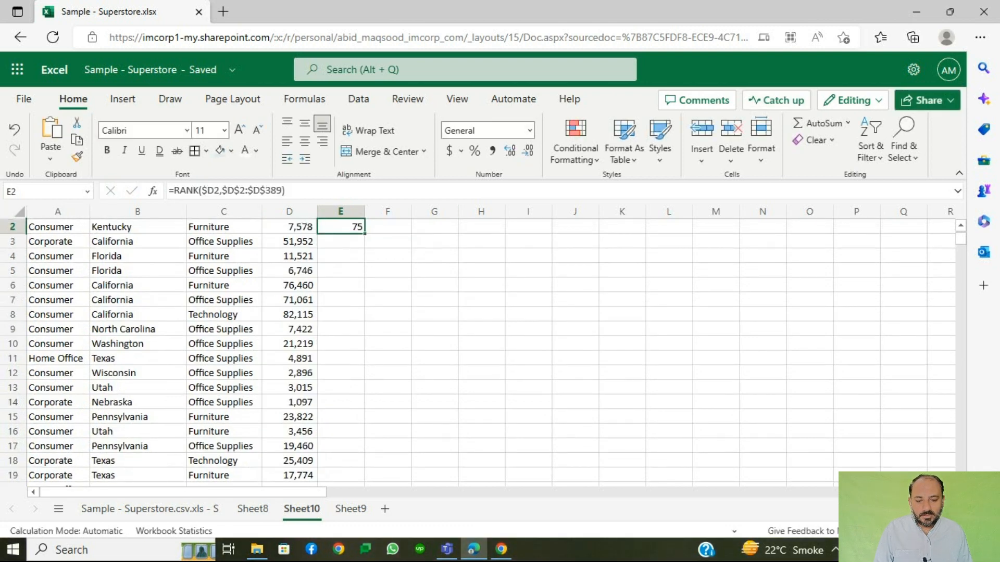
Fill the RANK formula from E2 down to E389 and check the ranks at the end of the list
{"action": "double_click", "coordinate": [365, 234]}
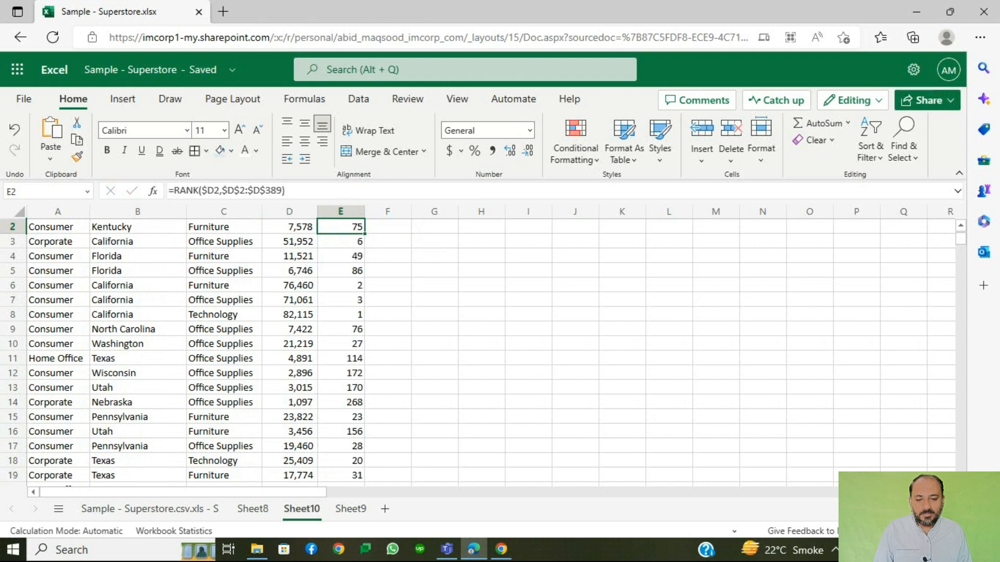
{"action": "left_click", "coordinate": [341, 315]}
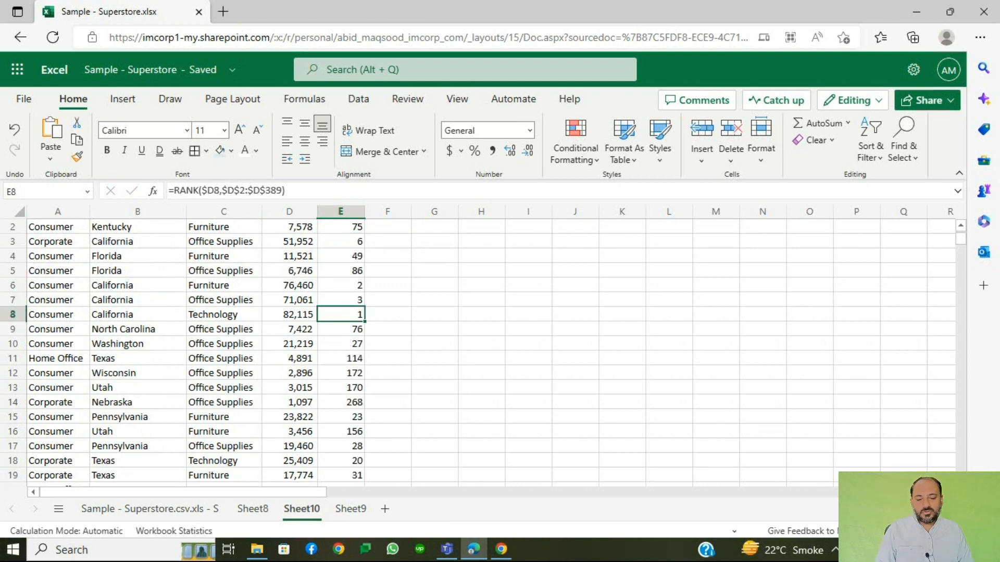
{"action": "key", "text": "ctrl+Down"}
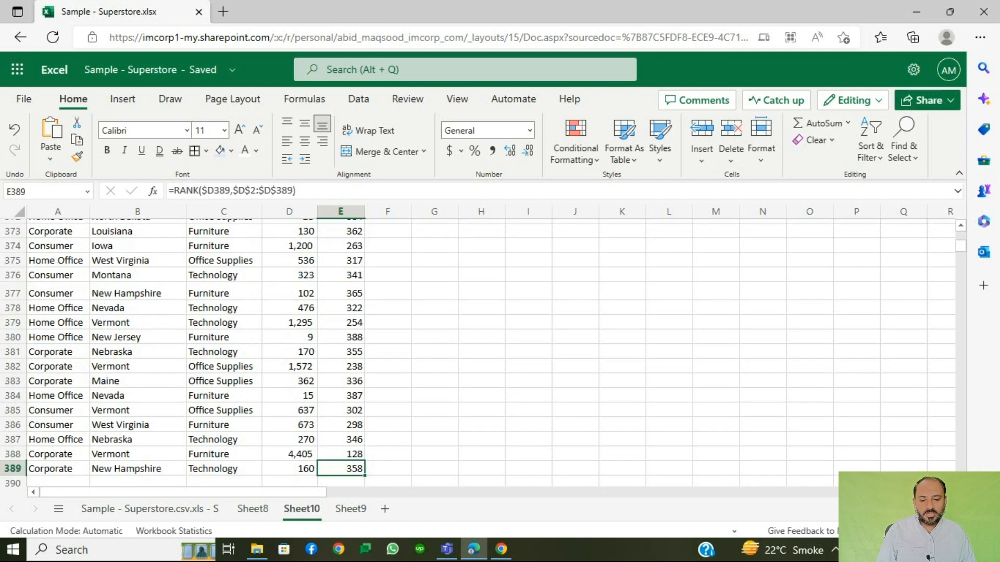
Check the highest rank with =MAX(E:E) in G1 and clear the cell again
{"action": "key", "text": "ctrl+Up"}
{"action": "key", "text": "Right"}
{"action": "key", "text": "Right"}
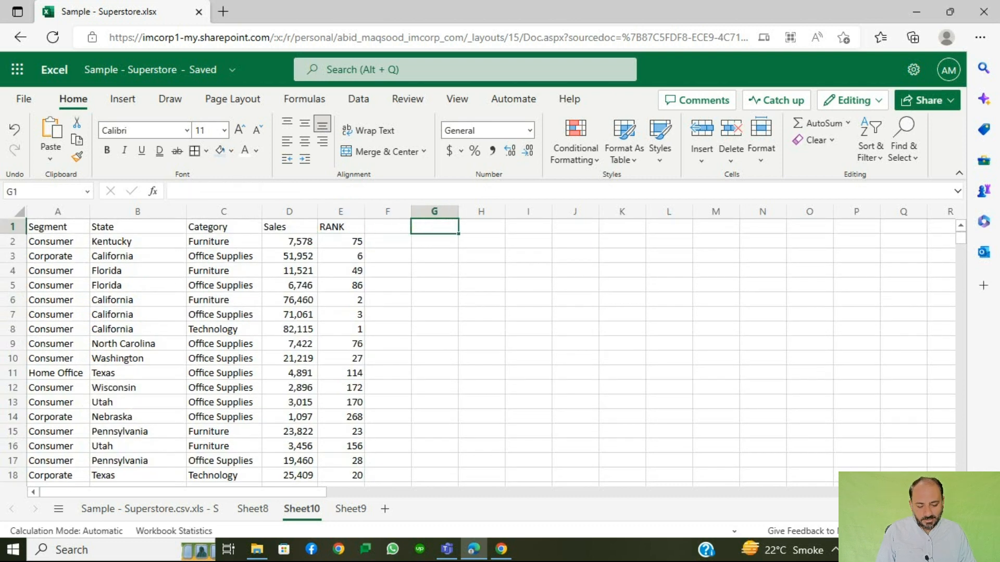
{"action": "type", "text": "=MI"}
{"action": "key", "text": "BackSpace"}
{"action": "type", "text": "A"}
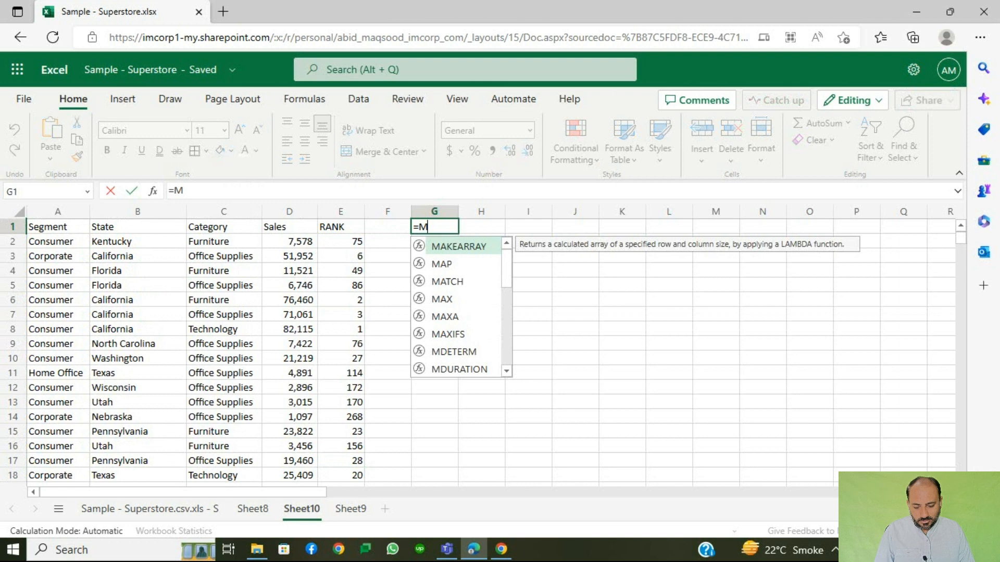
{"action": "type", "text": "X("}
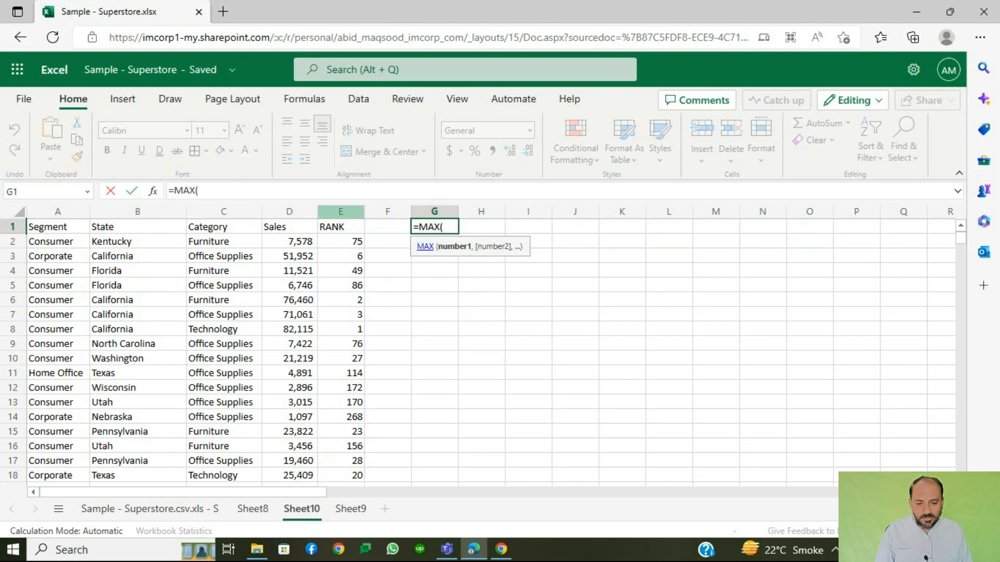
{"action": "type", "text": "E:E)"}
{"action": "key", "text": "ctrl+Return"}
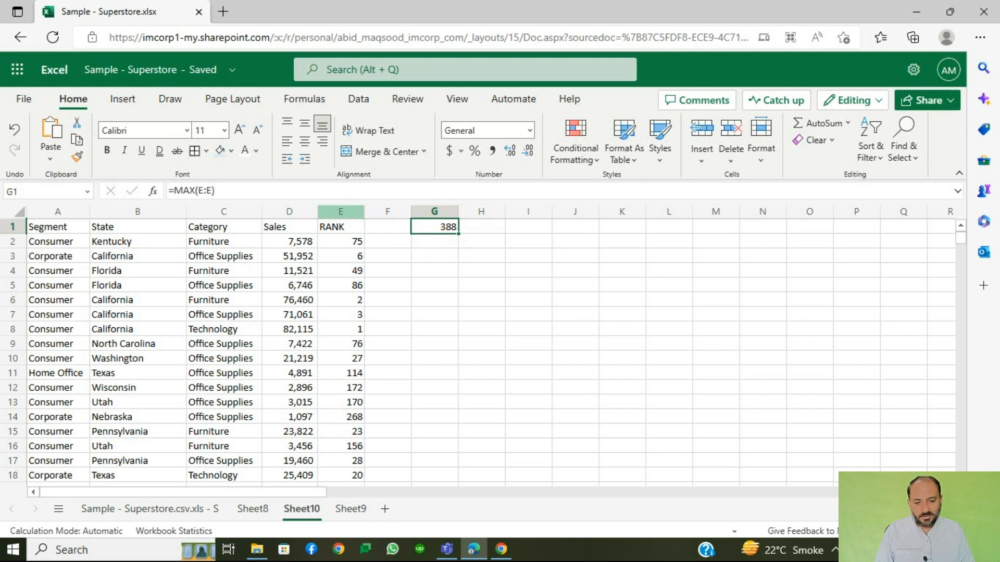
{"action": "key", "text": "Delete"}
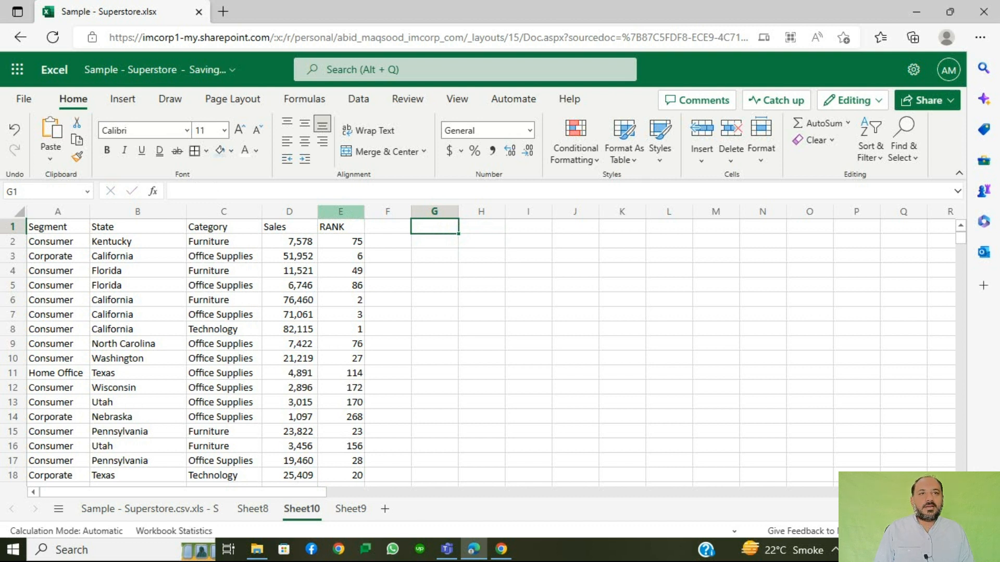
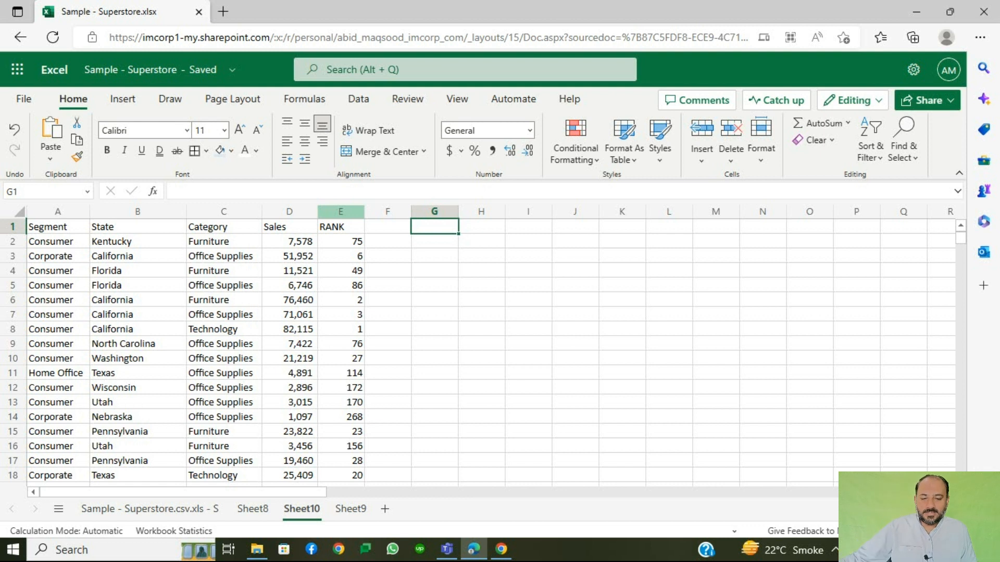
Add the header RANKIF in F1, beside the RANK column
{"action": "key", "text": "Down"}
{"action": "key", "text": "Up"}
{"action": "key", "text": "Left"}
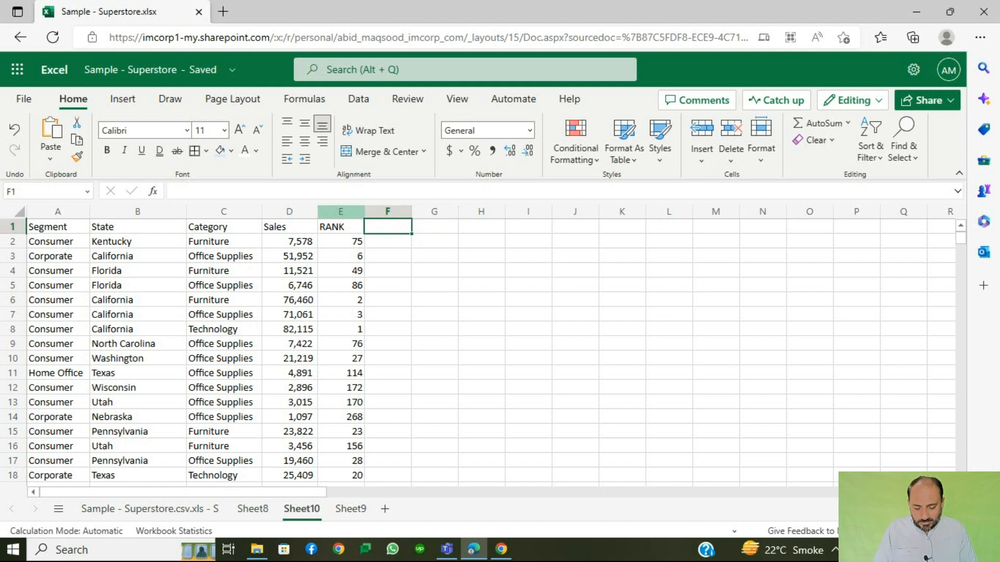
{"action": "type", "text": "R"}
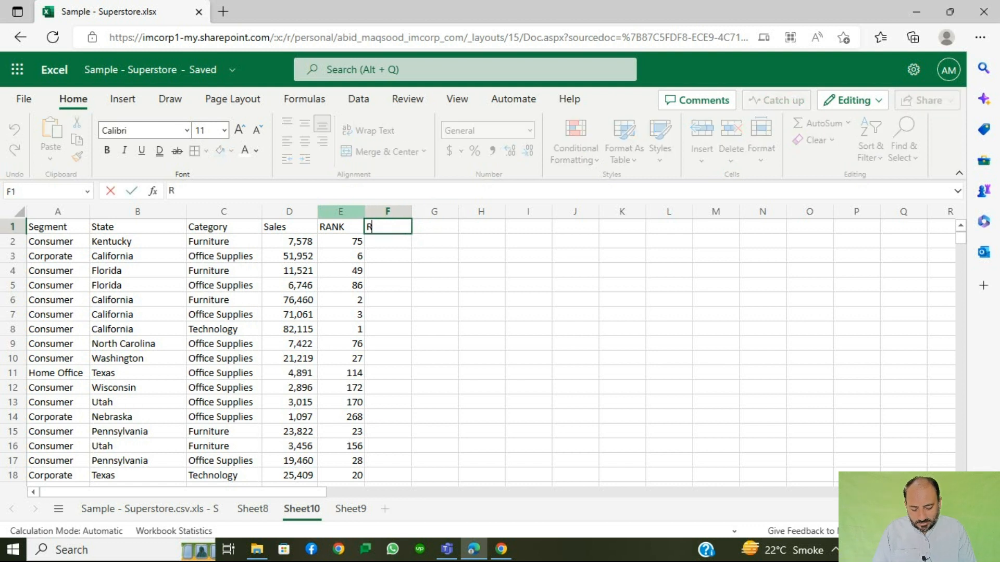
{"action": "type", "text": "ANKIF"}
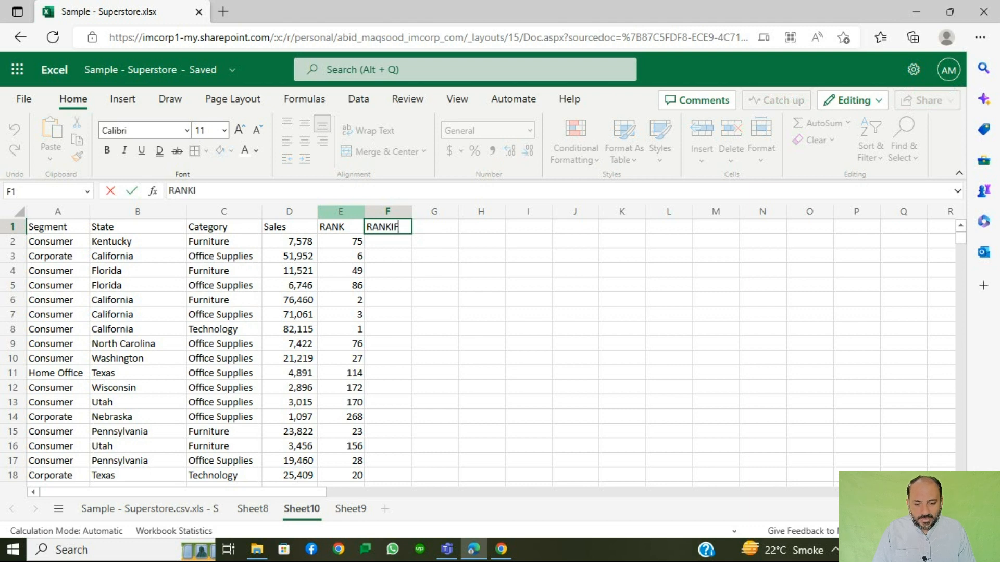
{"action": "key", "text": "Return"}
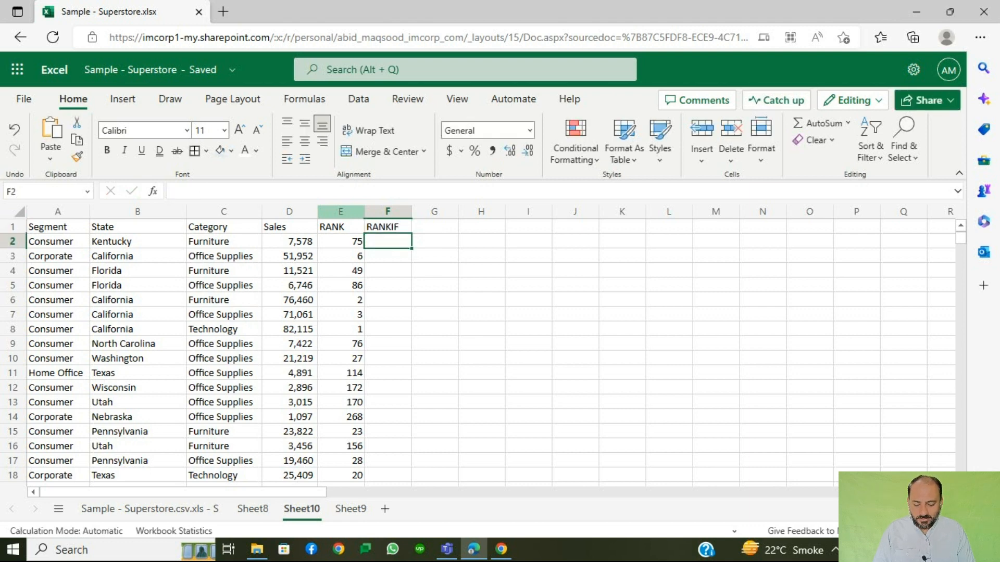
Start a SUMPRODUCT formula in F2 with the first condition --(E2>$E$2:$E$389)
{"action": "type", "text": "="}
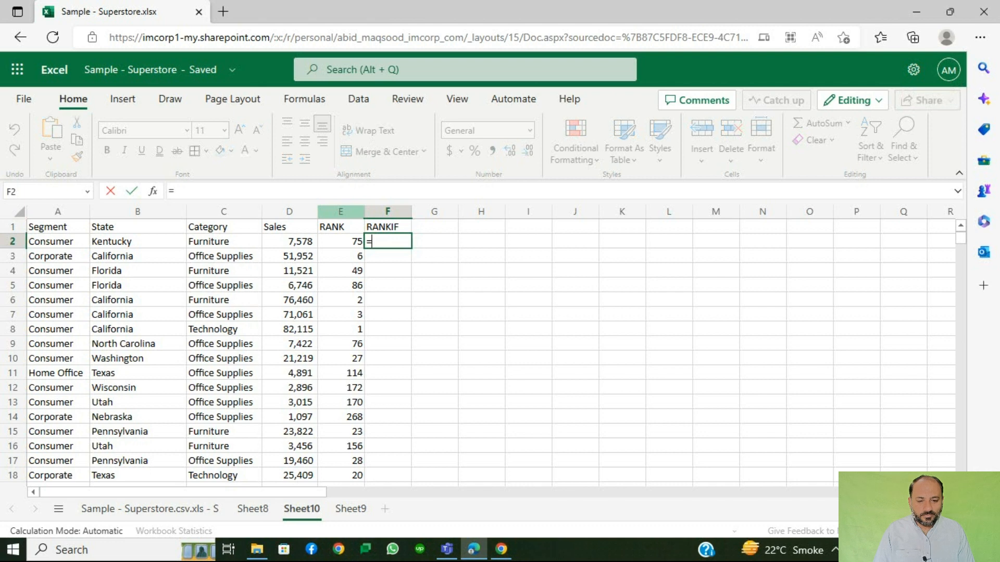
{"action": "type", "text": "sum"}
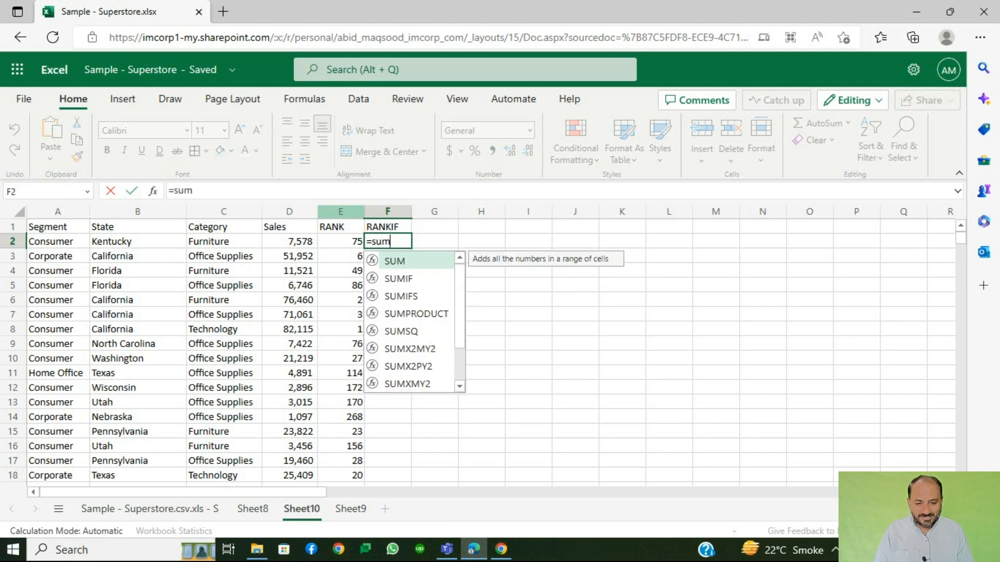
{"action": "key", "text": "Down"}
{"action": "key", "text": "Down"}
{"action": "key", "text": "Down"}
{"action": "key", "text": "Tab"}
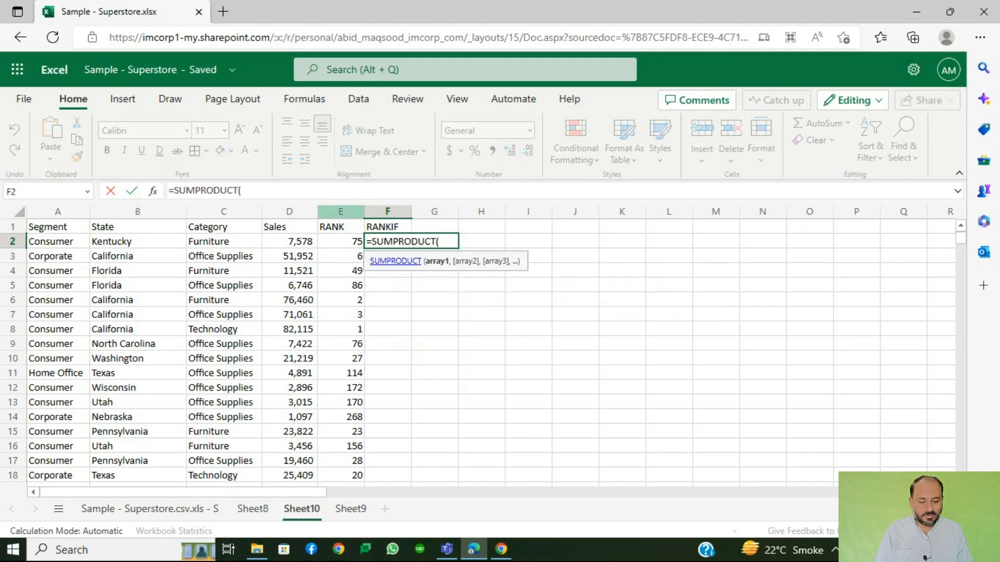
{"action": "type", "text": "--"}
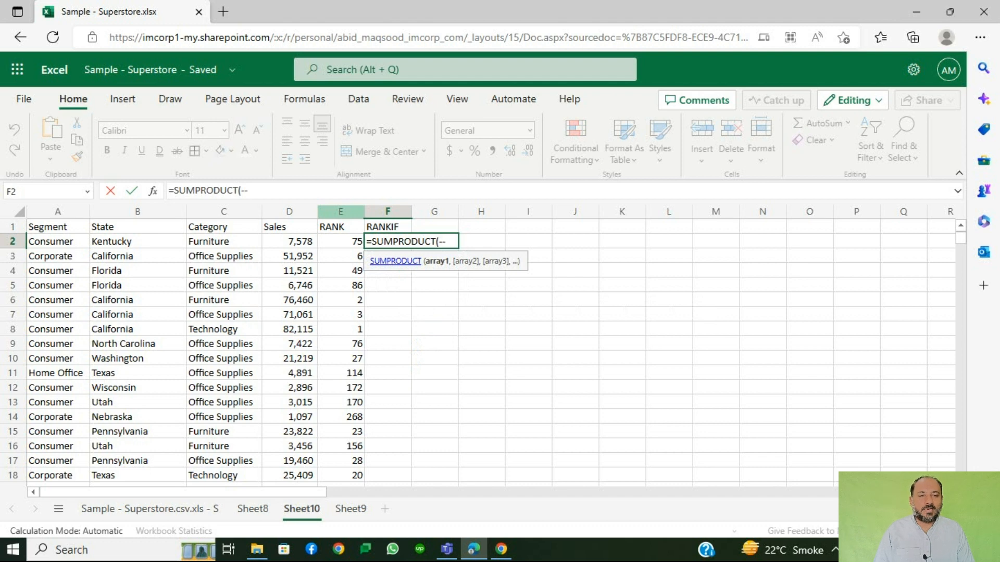
{"action": "type", "text": "("}
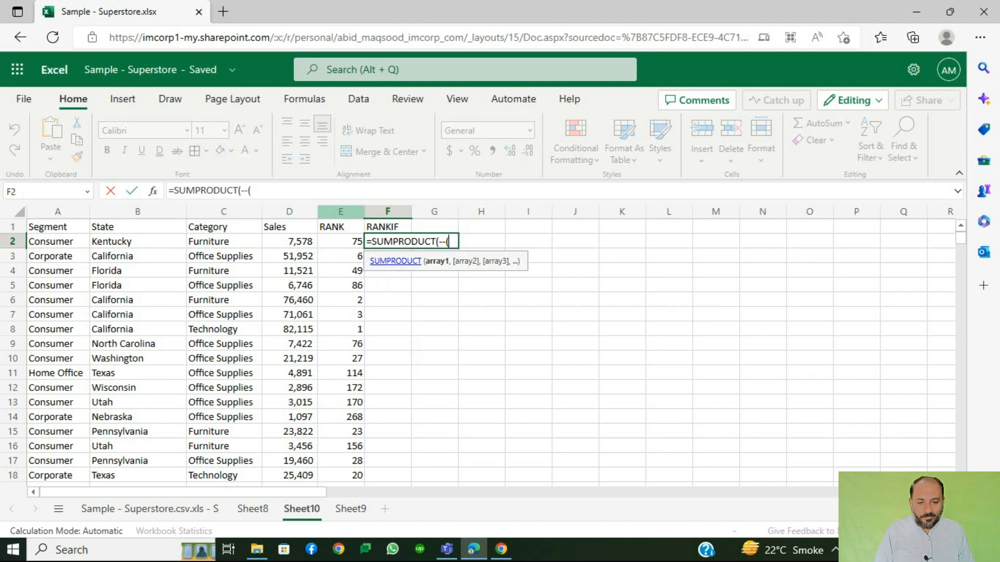
{"action": "key", "text": "Left"}
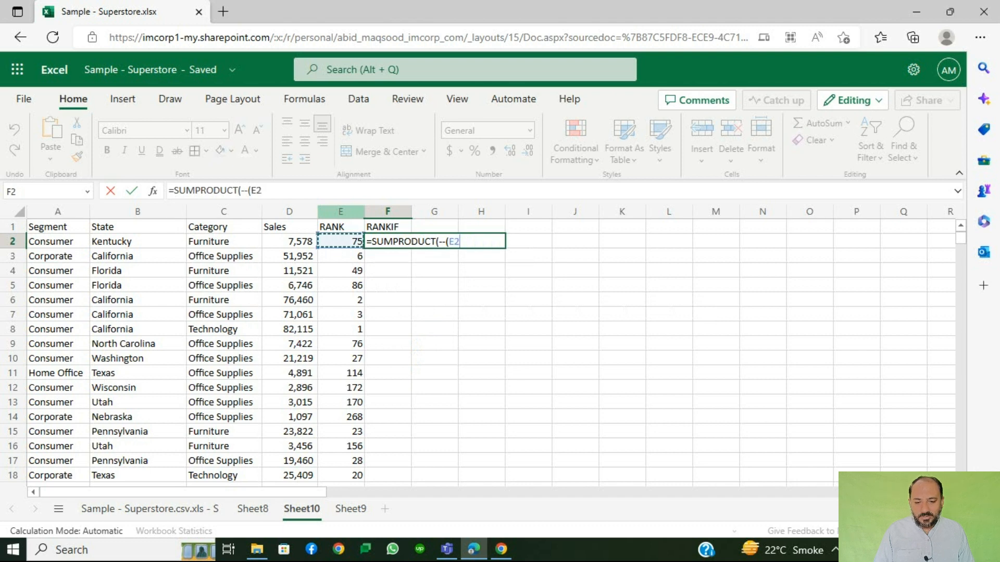
{"action": "type", "text": ">"}
{"action": "key", "text": "Left"}
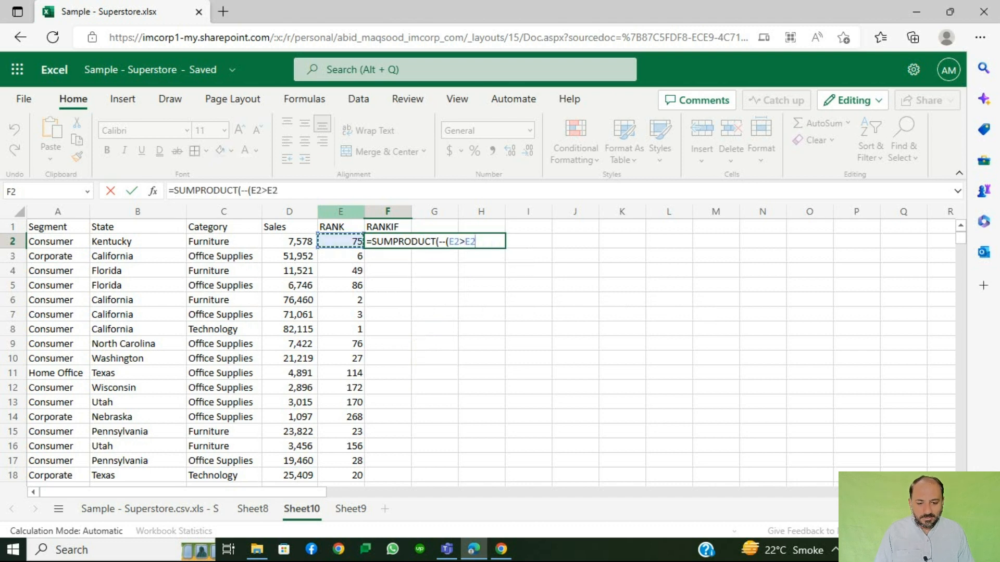
{"action": "key", "text": "ctrl+shift+Down"}
{"action": "key", "text": "F4"}
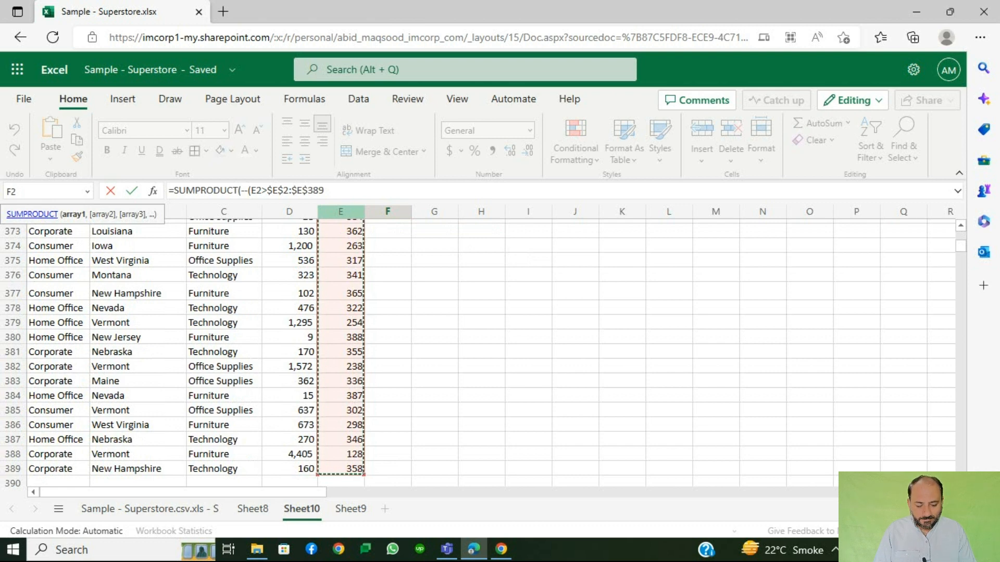
{"action": "type", "text": "),"}
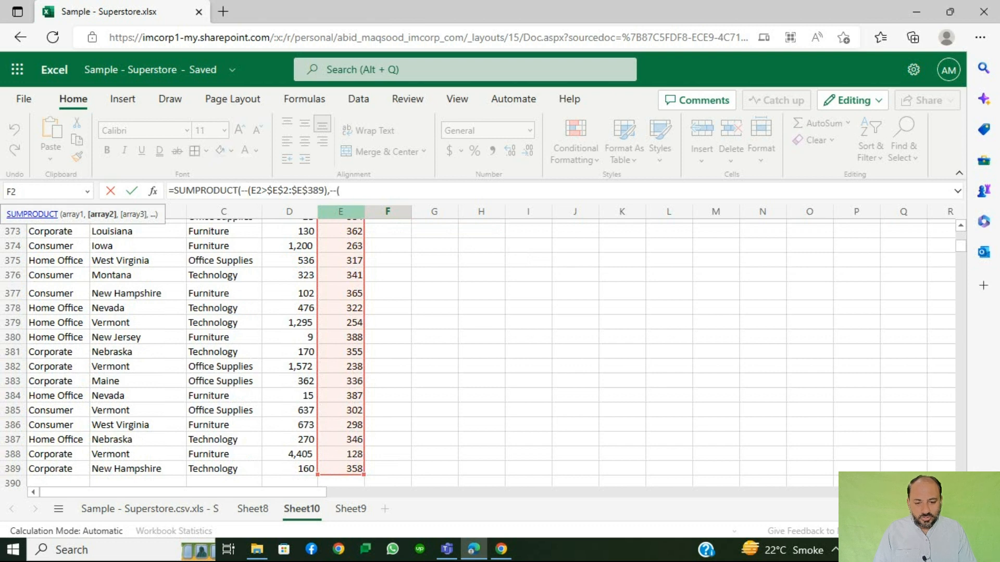
Complete the F2 SUMPRODUCT formula with the second condition --(B2=$B$2:$B$389) and fill it down the RANKIF column
{"action": "type", "text": "--("}
{"action": "key", "text": "Left"}
{"action": "key", "text": "Left"}
{"action": "key", "text": "Left"}
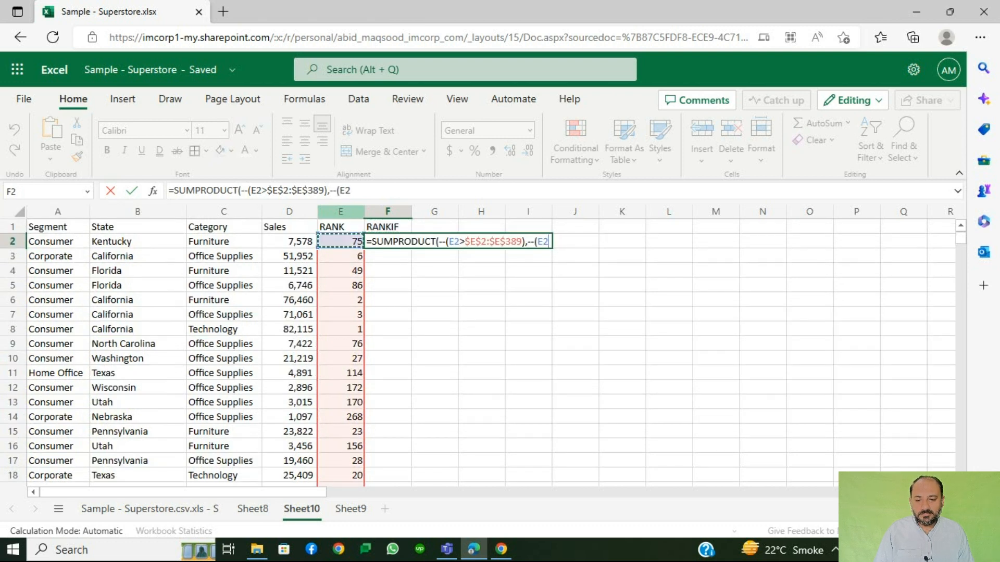
{"action": "key", "text": "Left"}
{"action": "type", "text": "="}
{"action": "key", "text": "Left"}
{"action": "key", "text": "Left"}
{"action": "key", "text": "Left"}
{"action": "key", "text": "Left"}
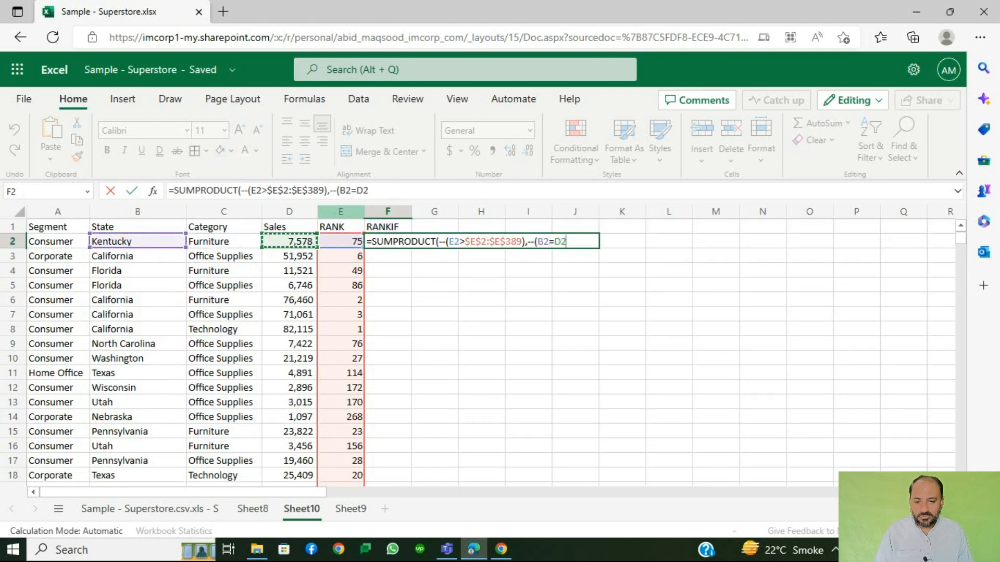
{"action": "key", "text": "ctrl+shift+Down"}
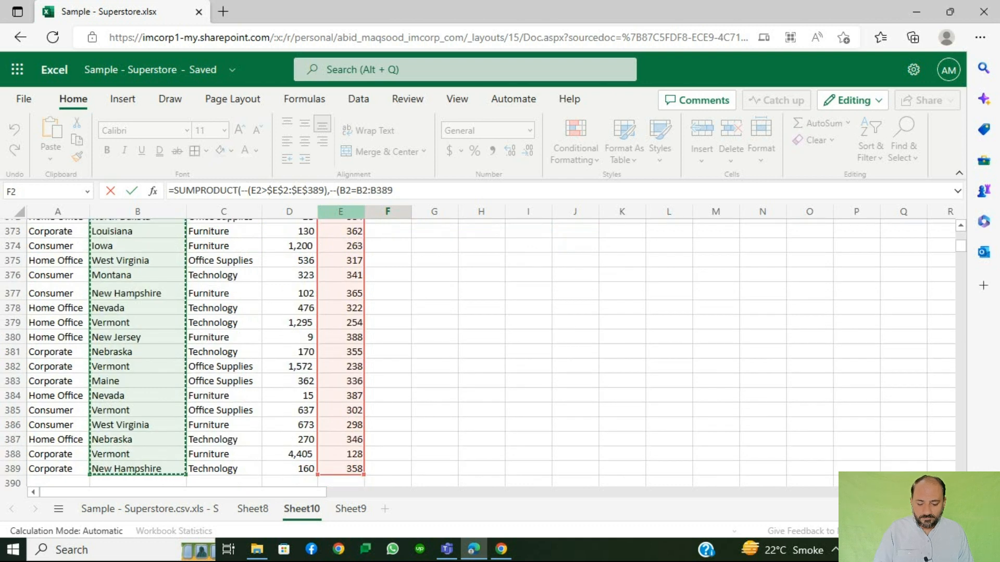
{"action": "key", "text": "F4"}
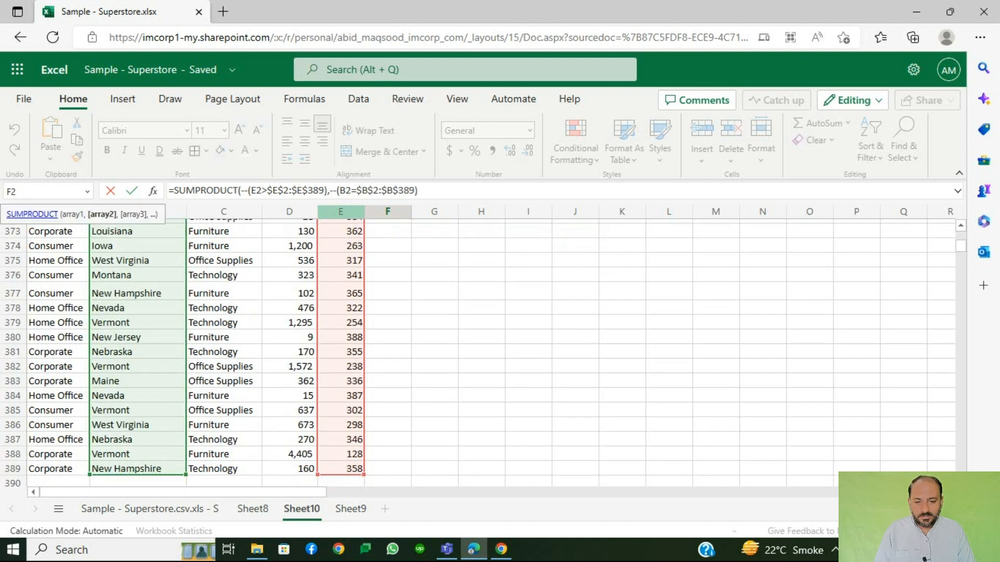
{"action": "type", "text": ")"}
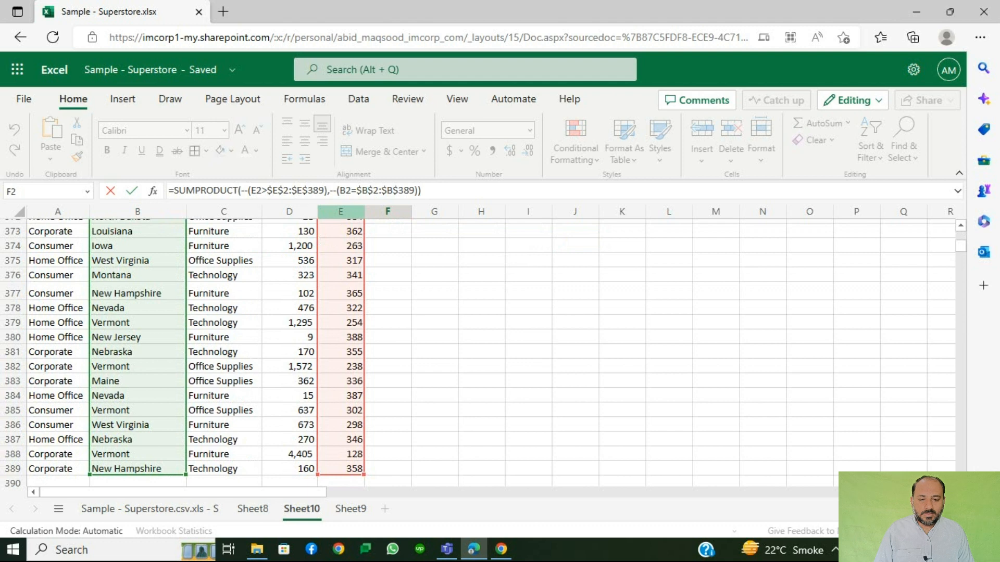
{"action": "key", "text": "Return"}
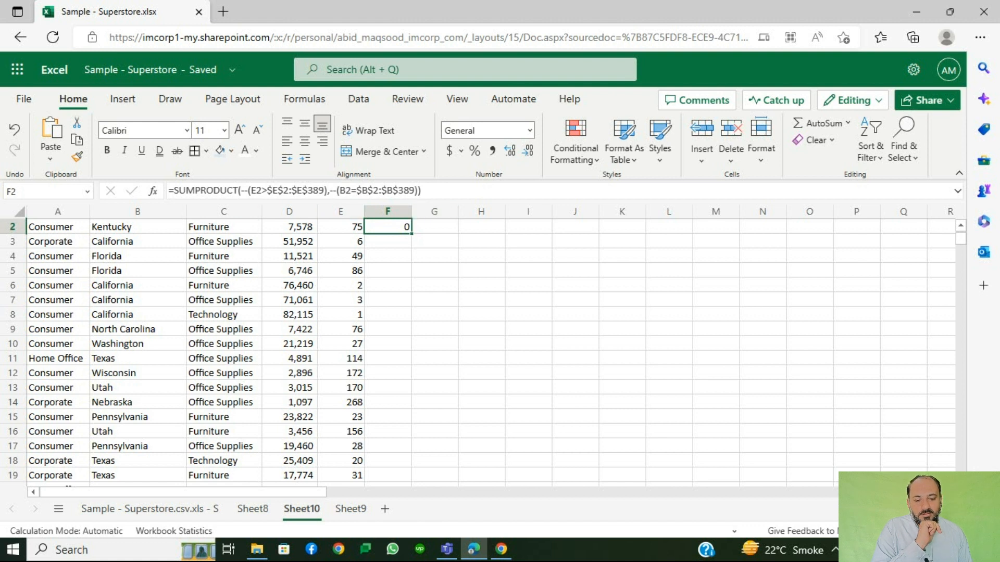
{"action": "double_click", "coordinate": [411, 234]}
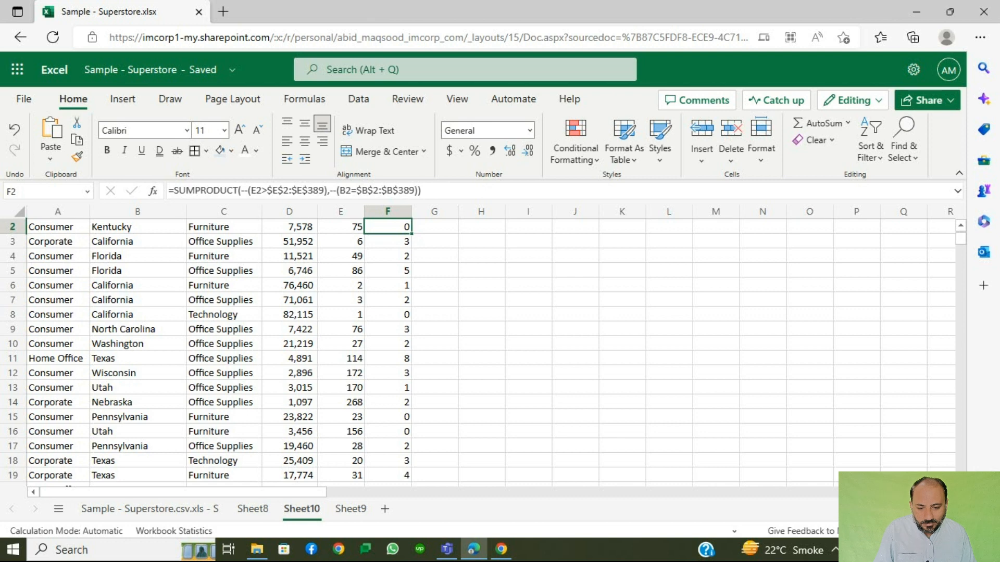
Append +1 to the SUMPRODUCT formula in F2 and copy it down the RANKIF column through F389
{"action": "key", "text": "F2"}
{"action": "type", "text": "+1"}
{"action": "key", "text": "ctrl+Return"}
{"action": "key", "text": "ctrl+c"}
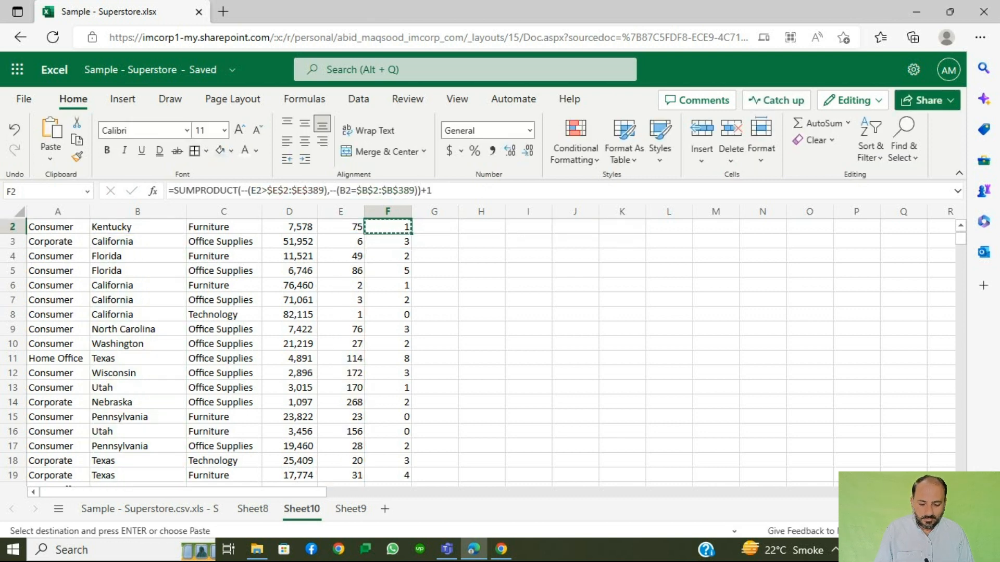
{"action": "key", "text": "ctrl+shift+Down"}
{"action": "key", "text": "ctrl+v"}
{"action": "key", "text": "ctrl+Up"}
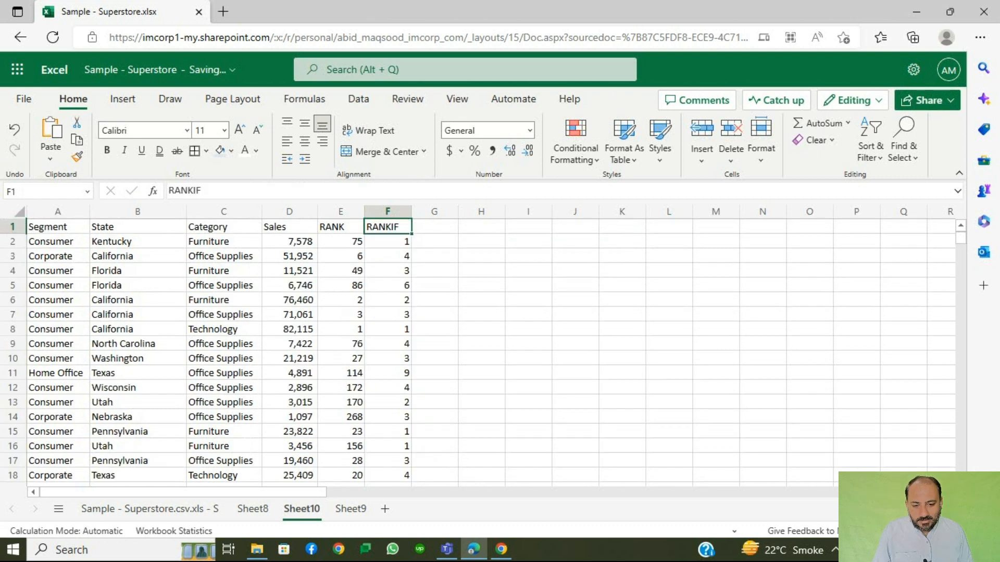
Add filters to the header row and filter the State column to California only
{"action": "key", "text": "ctrl+shift+l"}
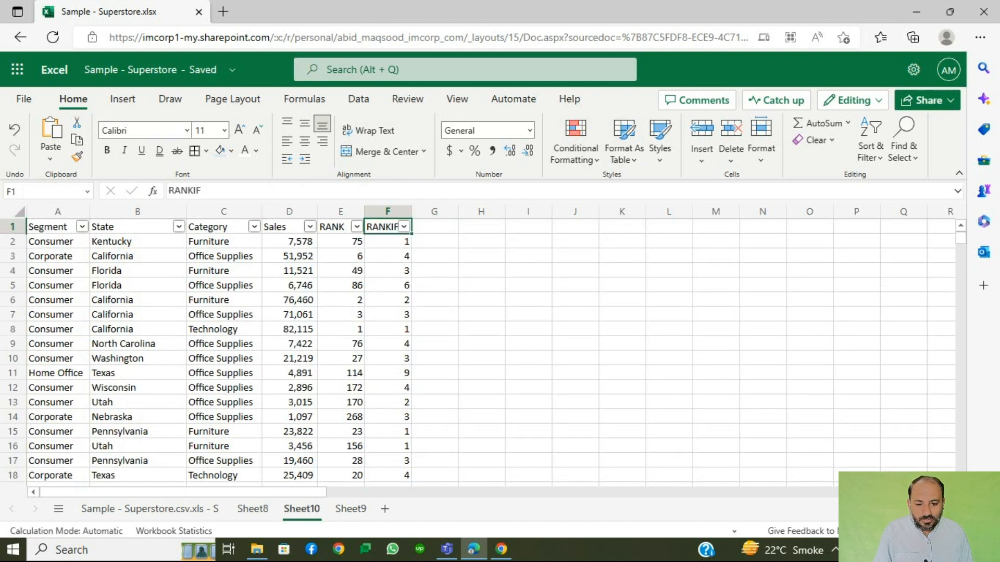
{"action": "left_click", "coordinate": [178, 227]}
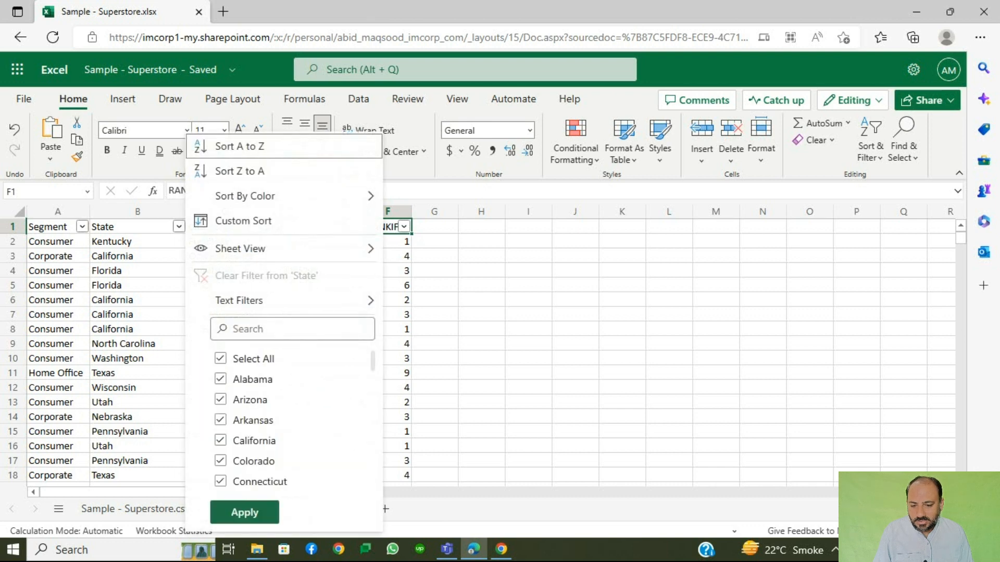
{"action": "left_click", "coordinate": [221, 359]}
{"action": "left_click", "coordinate": [221, 441]}
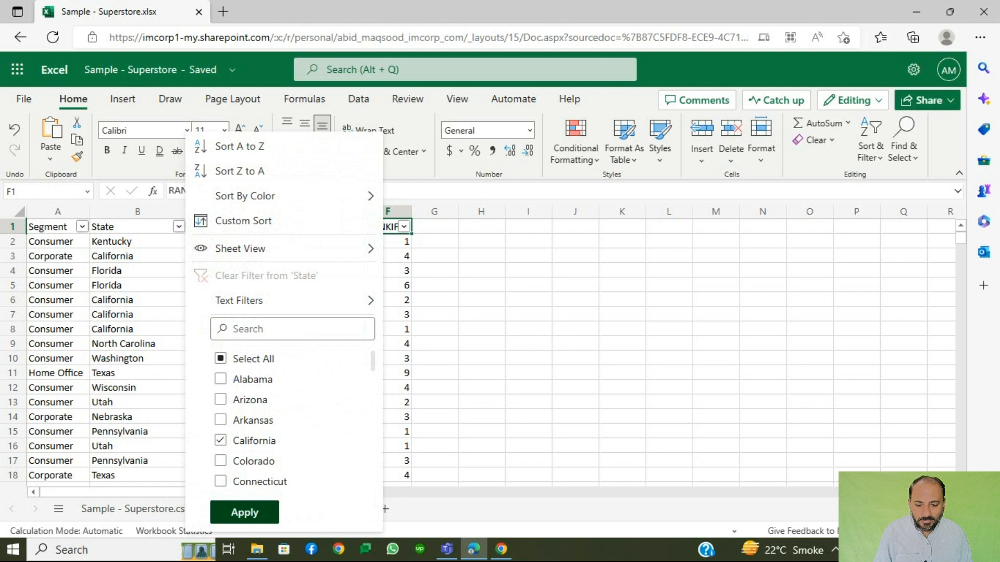
{"action": "left_click", "coordinate": [245, 513]}
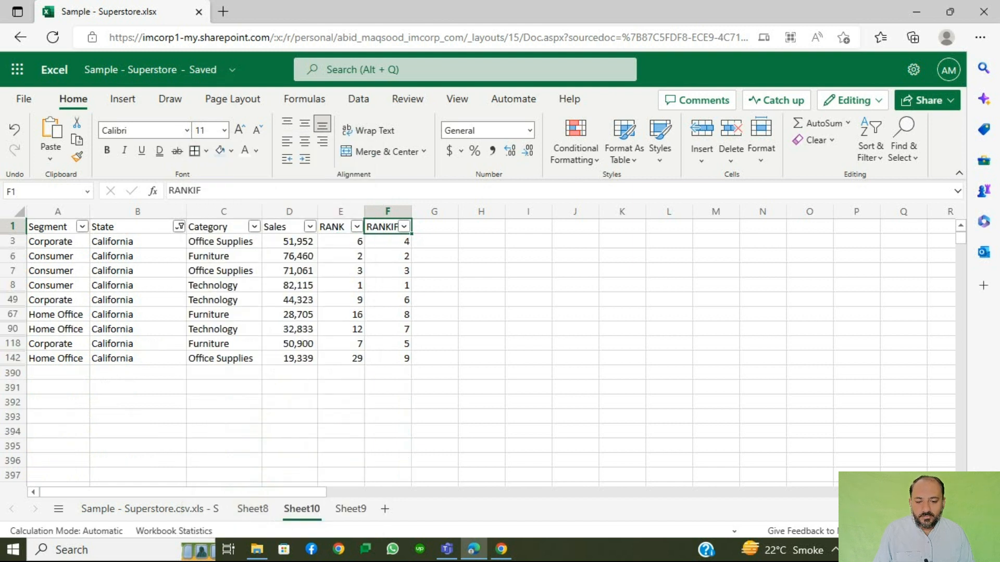
Compare the RANKIF values with the overall RANK and Sales values across the California rows, dismissing the chat notification
{"action": "key", "text": "Down"}
{"action": "key", "text": "Down"}
{"action": "key", "text": "Down"}
{"action": "key", "text": "Down"}
{"action": "key", "text": "Down"}
{"action": "key", "text": "Down"}
{"action": "key", "text": "Down"}
{"action": "key", "text": "Down"}
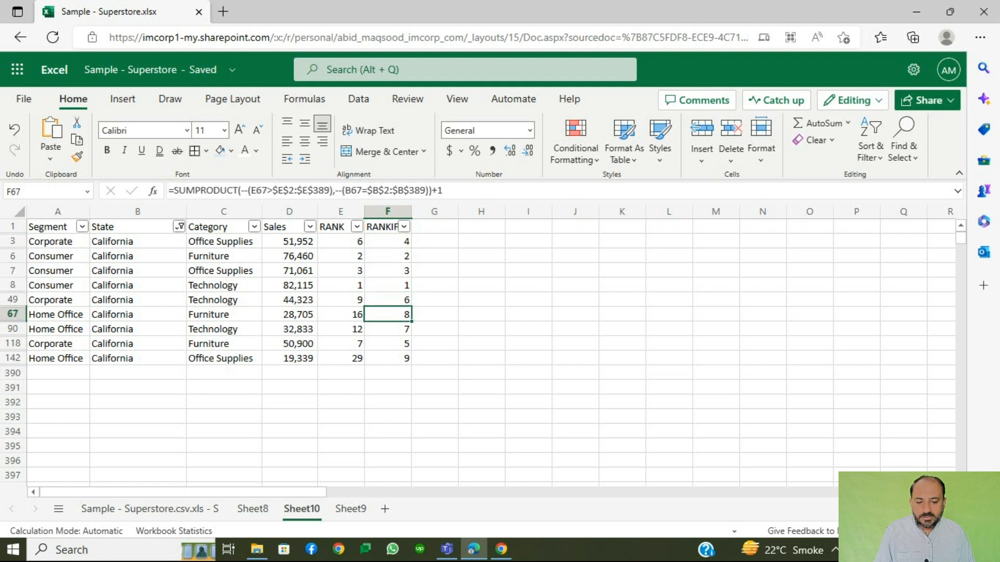
{"action": "key", "text": "Down"}
{"action": "key", "text": "Up"}
{"action": "key", "text": "Up"}
{"action": "key", "text": "Up"}
{"action": "key", "text": "Up"}
{"action": "key", "text": "Up"}
{"action": "key", "text": "Up"}
{"action": "key", "text": "Up"}
{"action": "key", "text": "Up"}
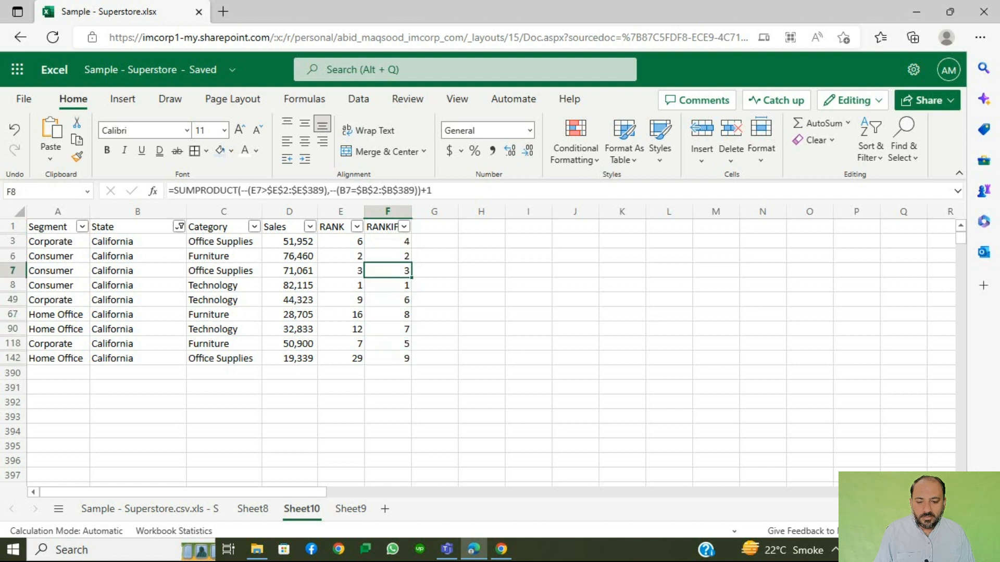
{"action": "key", "text": "Down"}
{"action": "key", "text": "Down"}
{"action": "key", "text": "Down"}
{"action": "key", "text": "Left"}
{"action": "key", "text": "Left"}
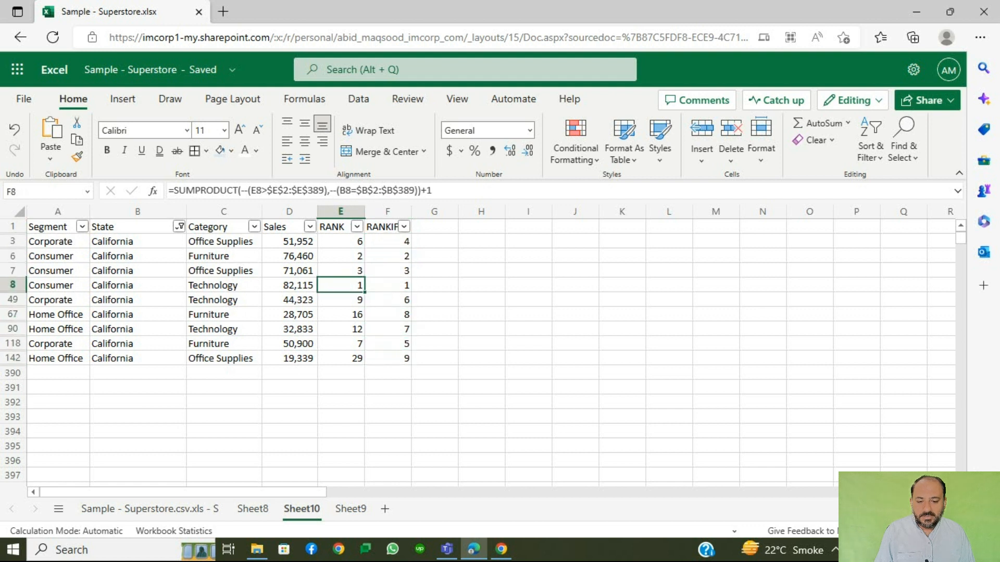
{"action": "key", "text": "Right"}
{"action": "key", "text": "Right"}
{"action": "key", "text": "Down"}
{"action": "key", "text": "Down"}
{"action": "key", "text": "Down"}
{"action": "key", "text": "Down"}
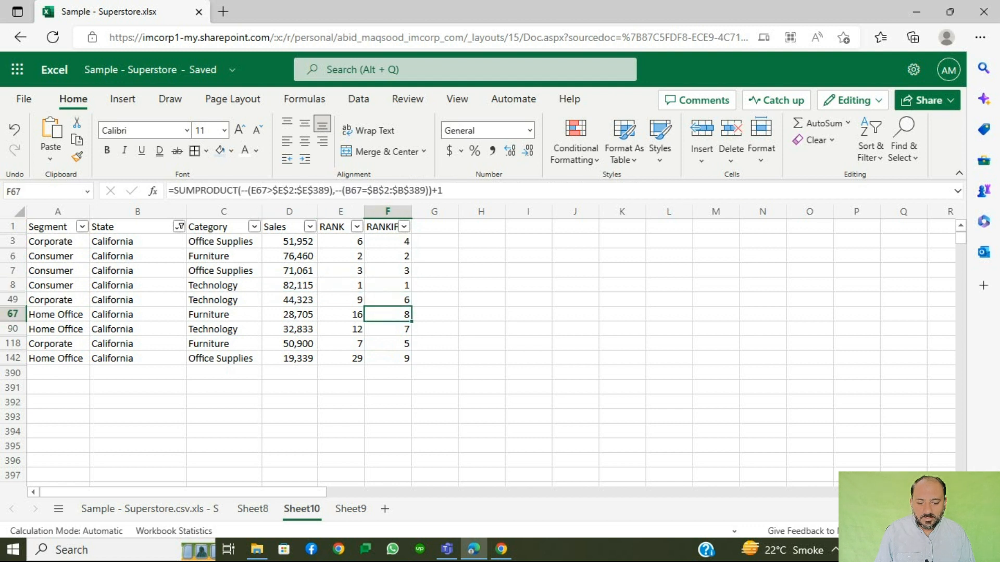
{"action": "key", "text": "Down"}
{"action": "key", "text": "Left"}
{"action": "key", "text": "Left"}
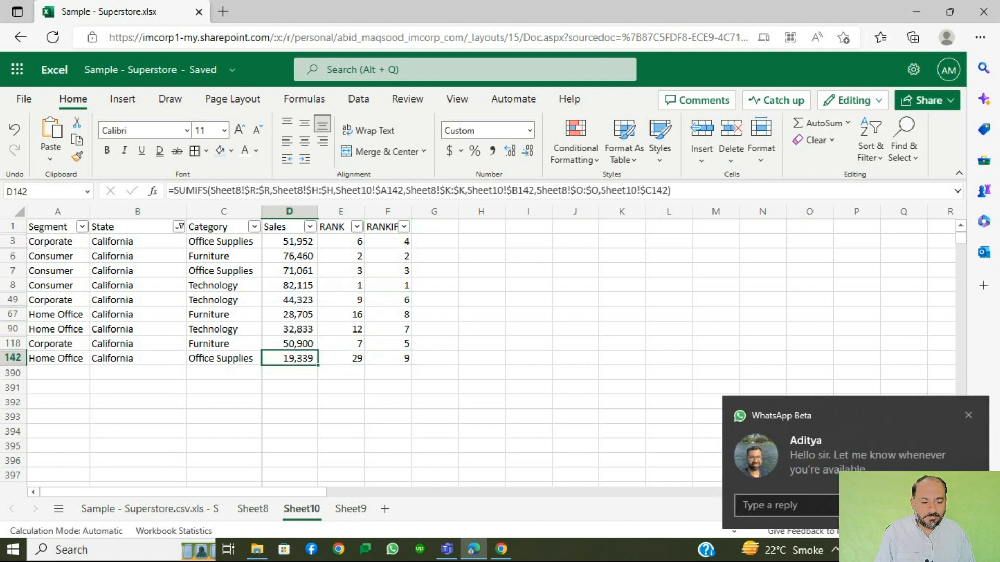
{"action": "left_click", "coordinate": [969, 416]}
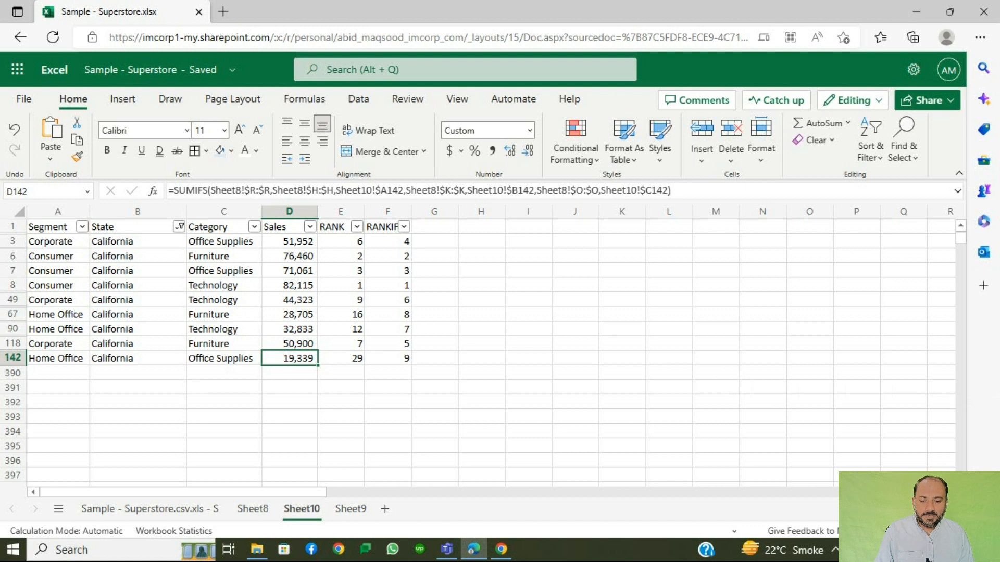
Remove the filter from the summary list to show all states again
{"action": "key", "text": "ctrl+Up"}
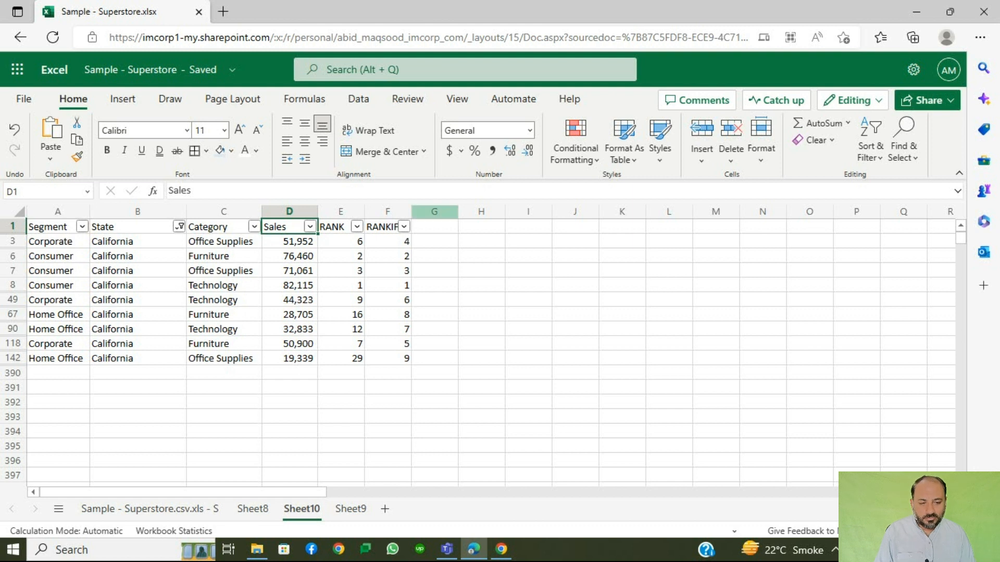
{"action": "left_click", "coordinate": [359, 99]}
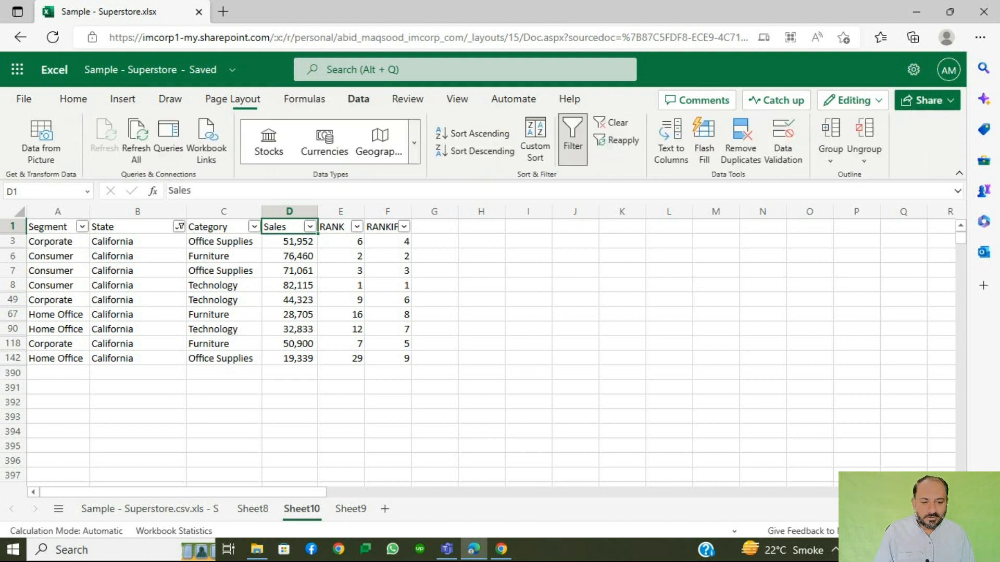
{"action": "left_click", "coordinate": [573, 140]}
Reverse the first condition of the SUMPRODUCT formula in F2 to E2<$E$2:$E$389
{"action": "left_click", "coordinate": [388, 227]}
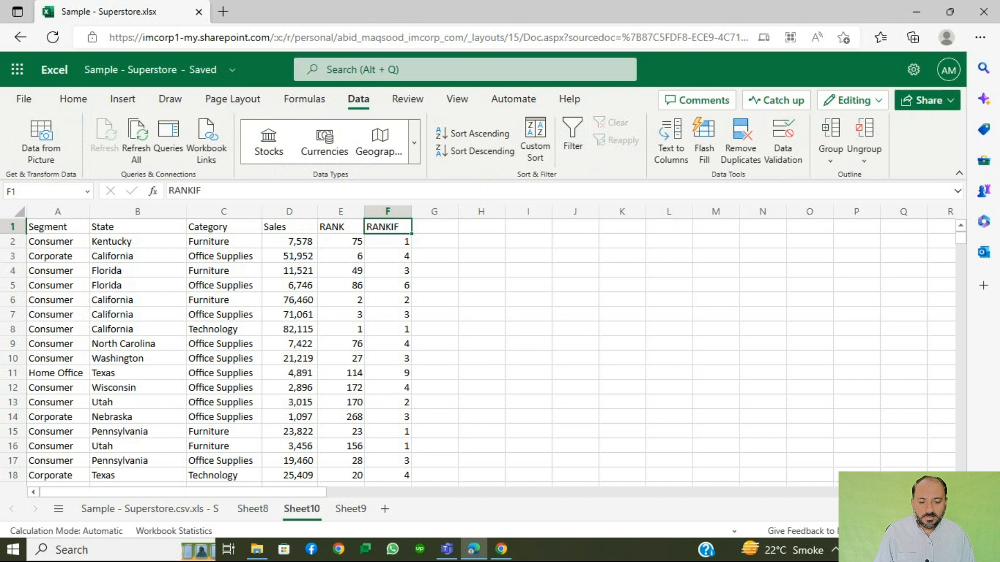
{"action": "left_click", "coordinate": [387, 242]}
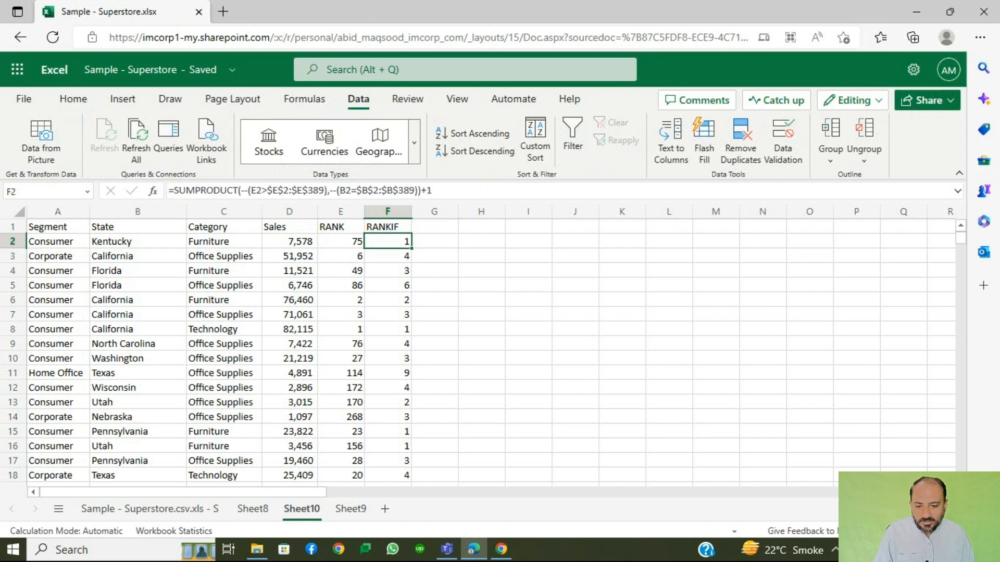
{"action": "left_click", "coordinate": [258, 191]}
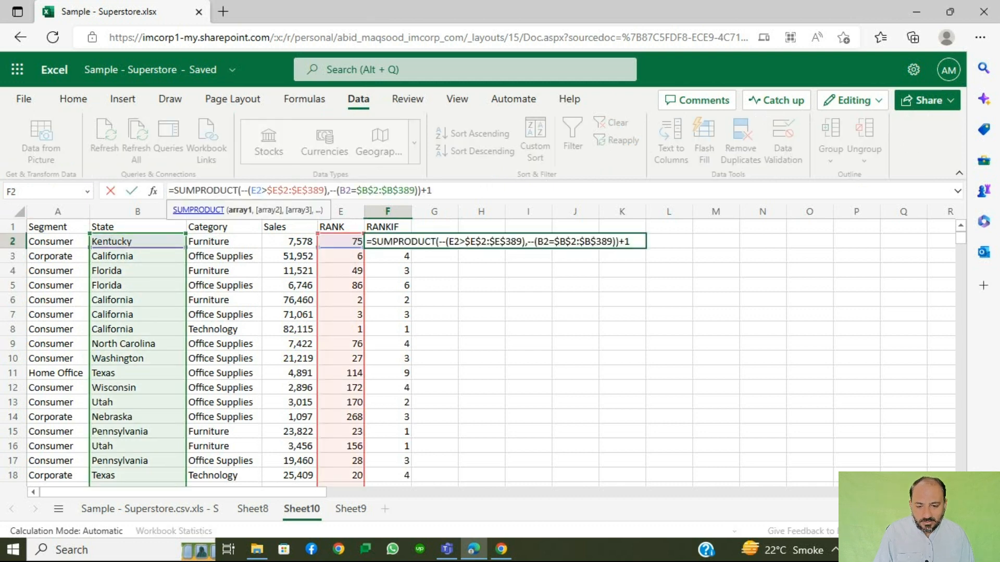
{"action": "type", "text": "<"}
{"action": "key", "text": "ctrl+Return"}
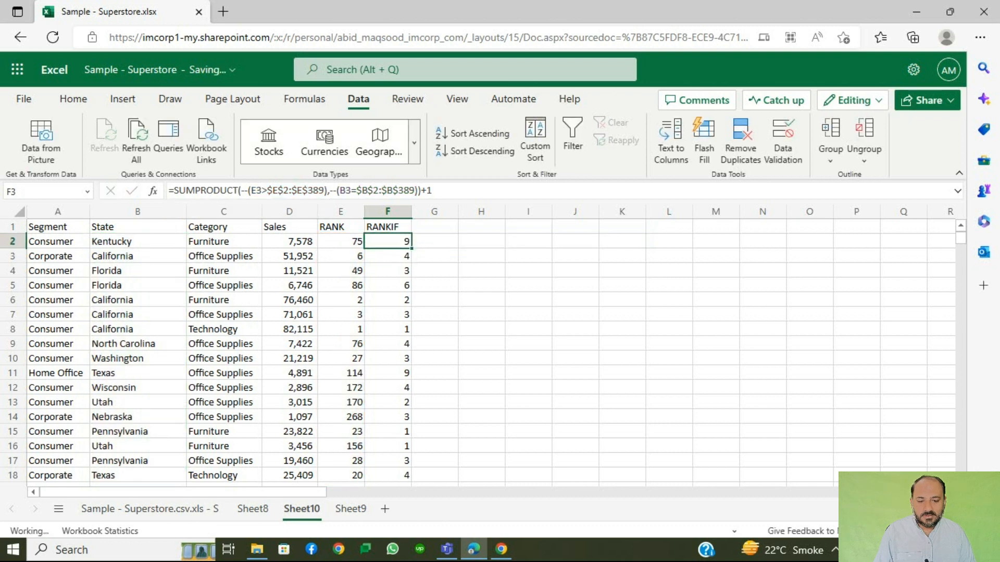
Copy the revised F2 formula down the RANKIF column through F389 and return to the header
{"action": "key", "text": "ctrl+c"}
{"action": "key", "text": "ctrl+shift+Down"}
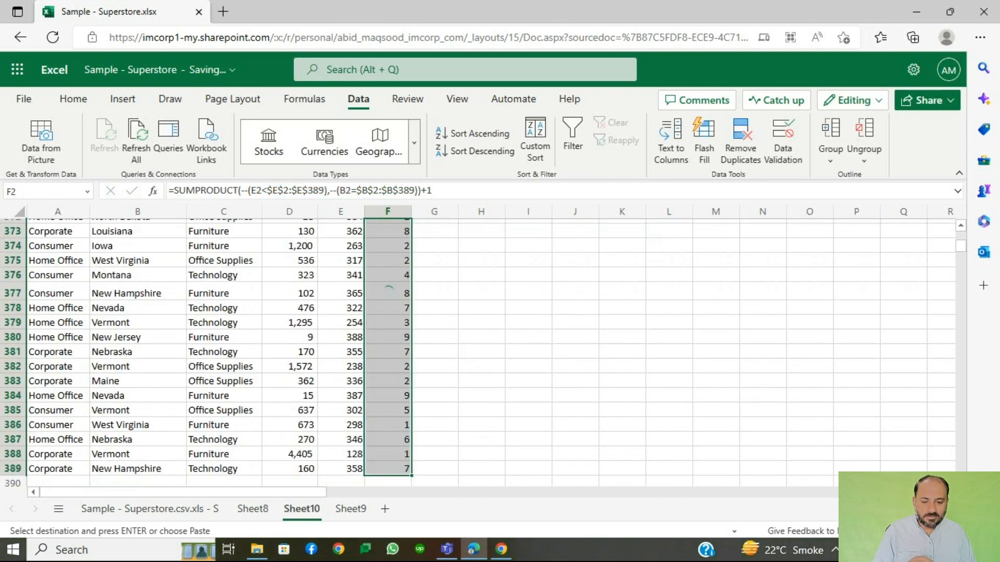
{"action": "key", "text": "ctrl+v"}
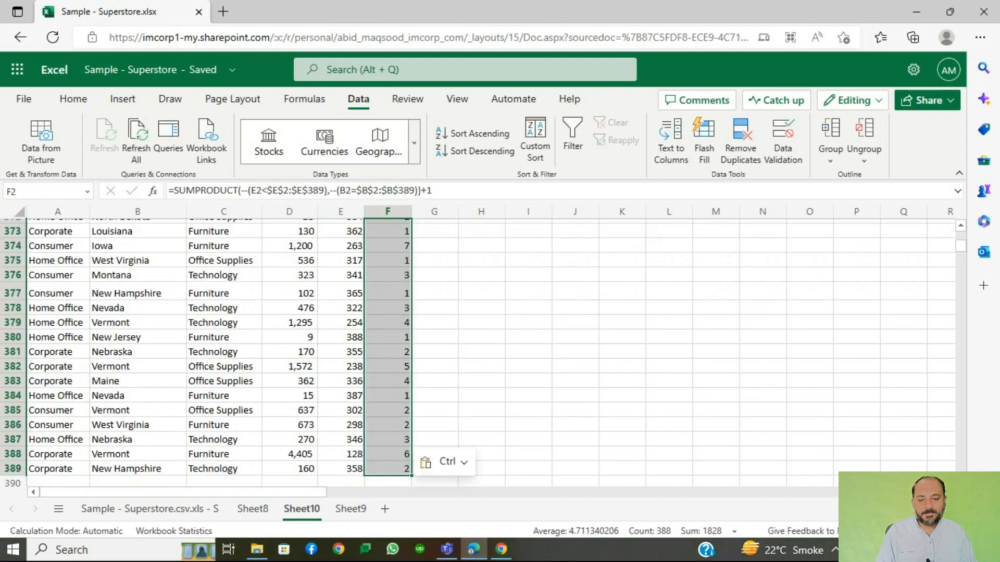
{"action": "key", "text": "ctrl+Up"}
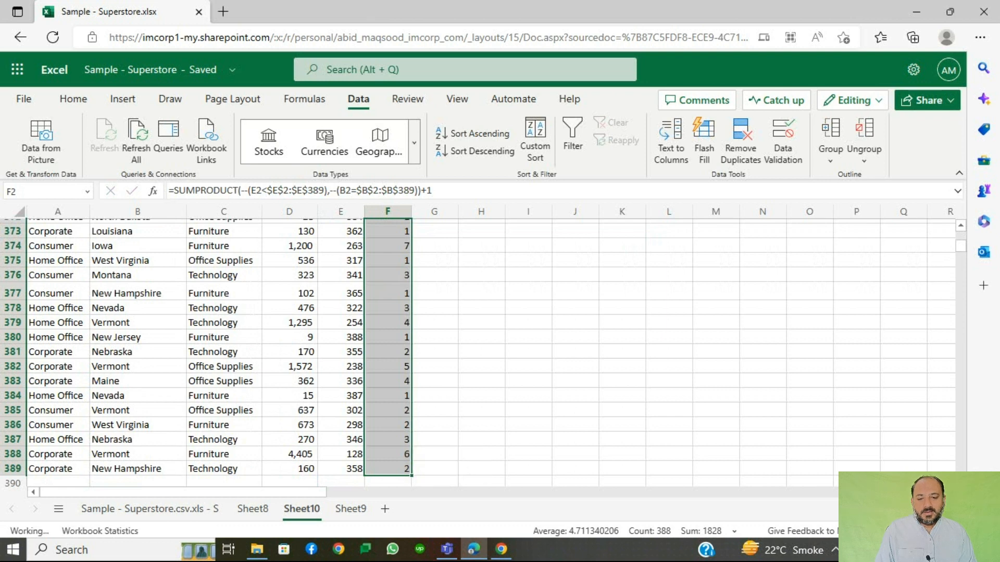
{"action": "key", "text": "Down"}
{"action": "key", "text": "Up"}
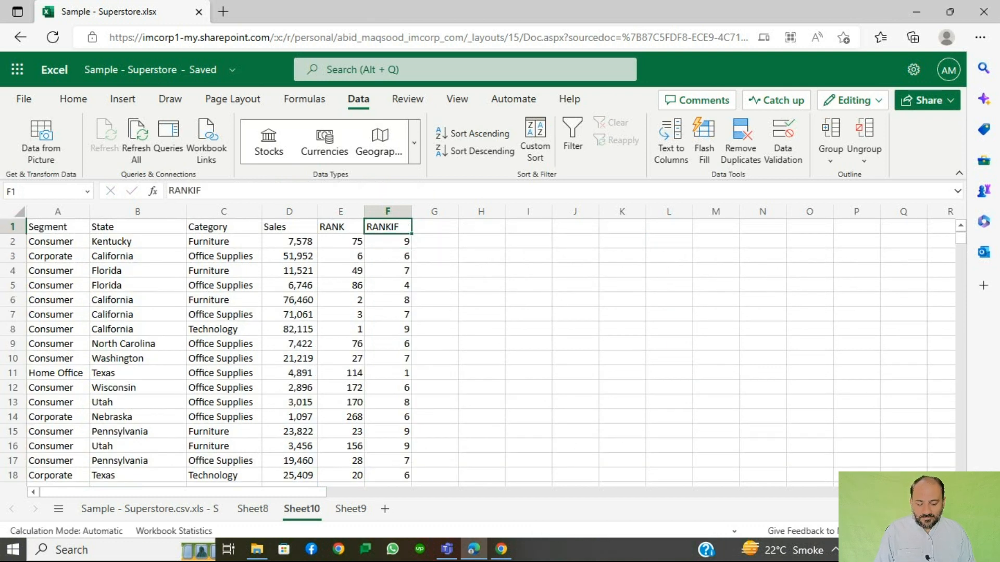
Copy the RANKIF header from F1 into G1 to head a second conditional rank column
{"action": "key", "text": "ctrl+c"}
{"action": "key", "text": "Right"}
{"action": "key", "text": "ctrl+v"}
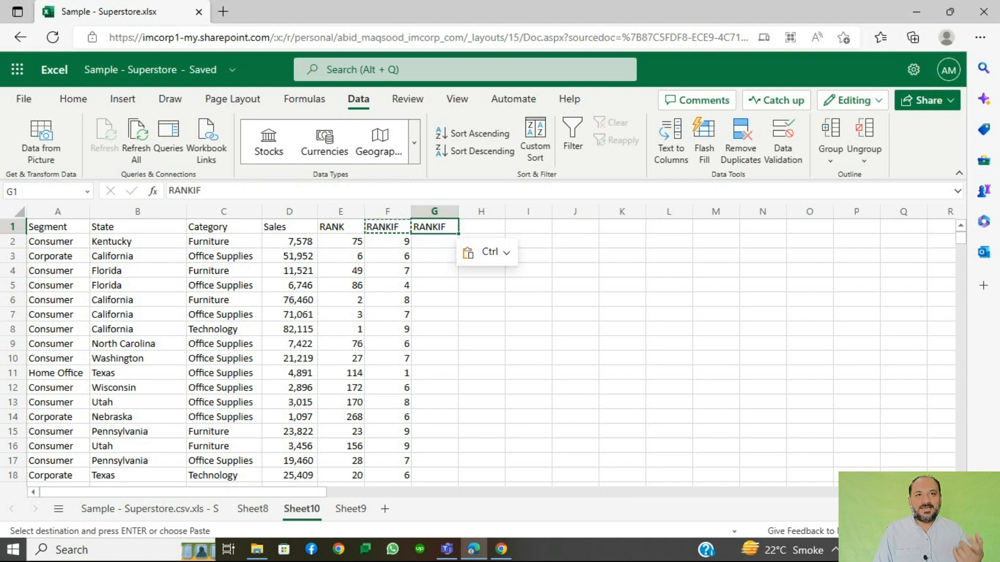
{"action": "key", "text": "Escape"}
Copy the text of the F2 SUMPRODUCT formula into G2, keeping its cell references unchanged
{"action": "key", "text": "Down"}
{"action": "key", "text": "Left"}
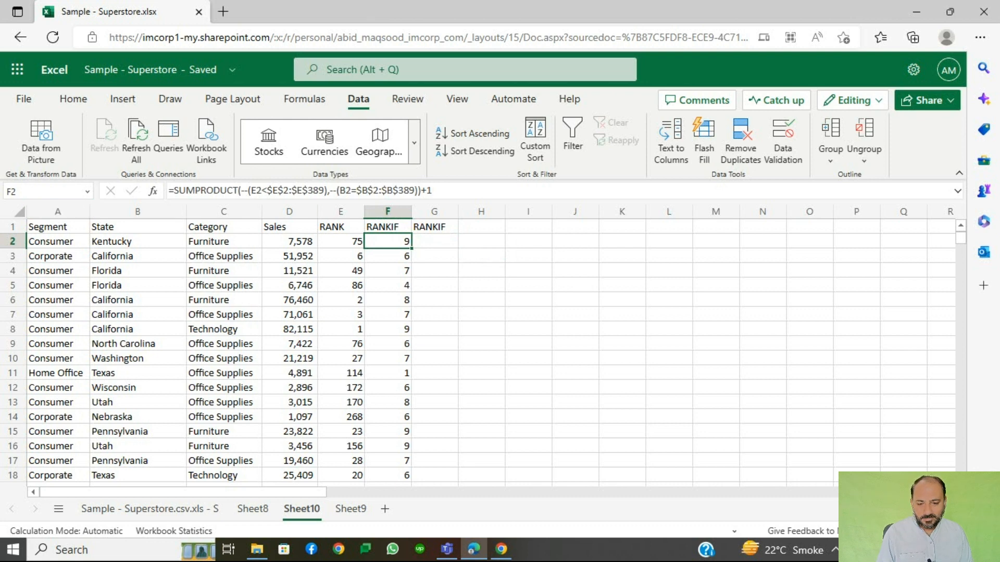
{"action": "key", "text": "F2"}
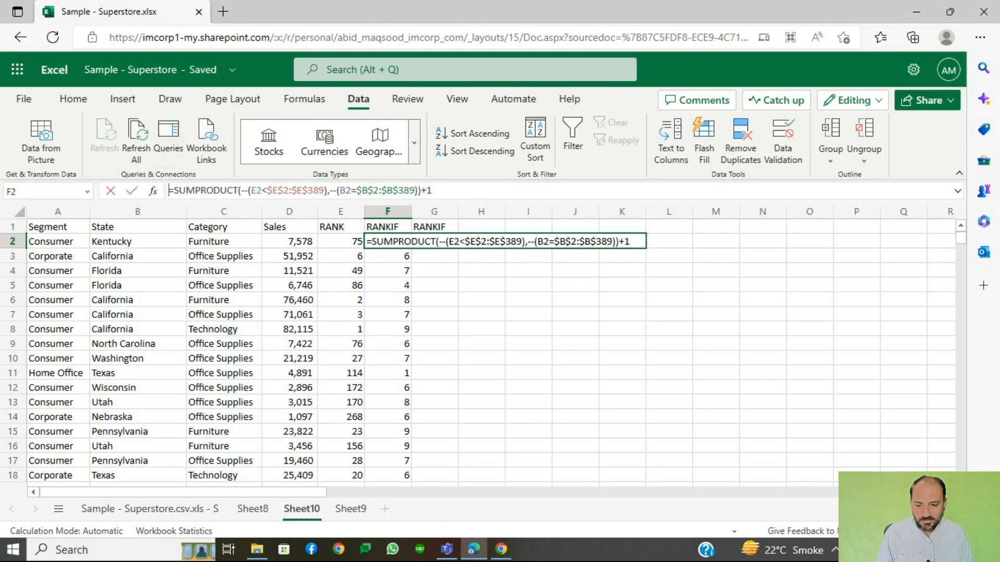
{"action": "key", "text": "ctrl+c"}
{"action": "key", "text": "Tab"}
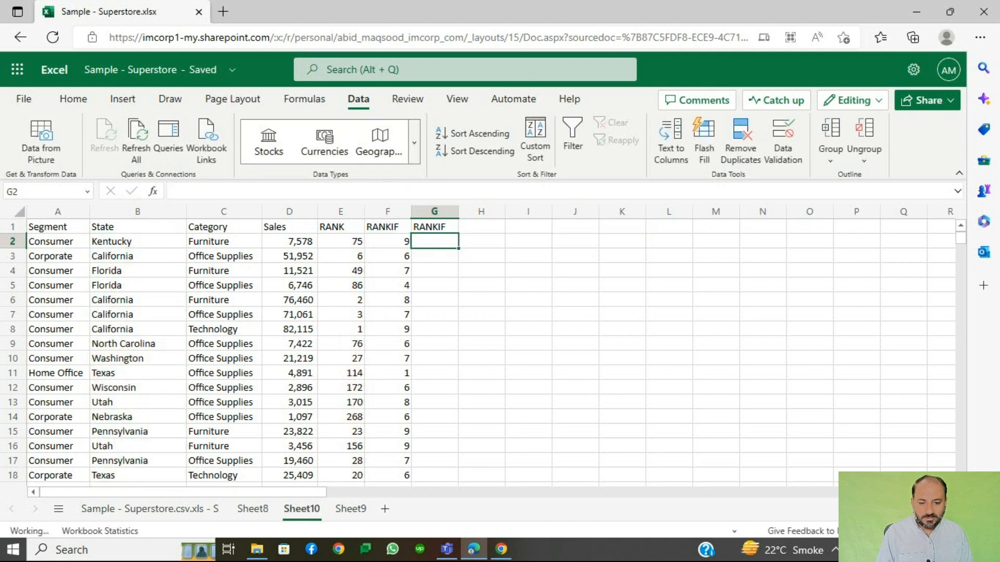
{"action": "key", "text": "F2"}
{"action": "key", "text": "ctrl+v"}
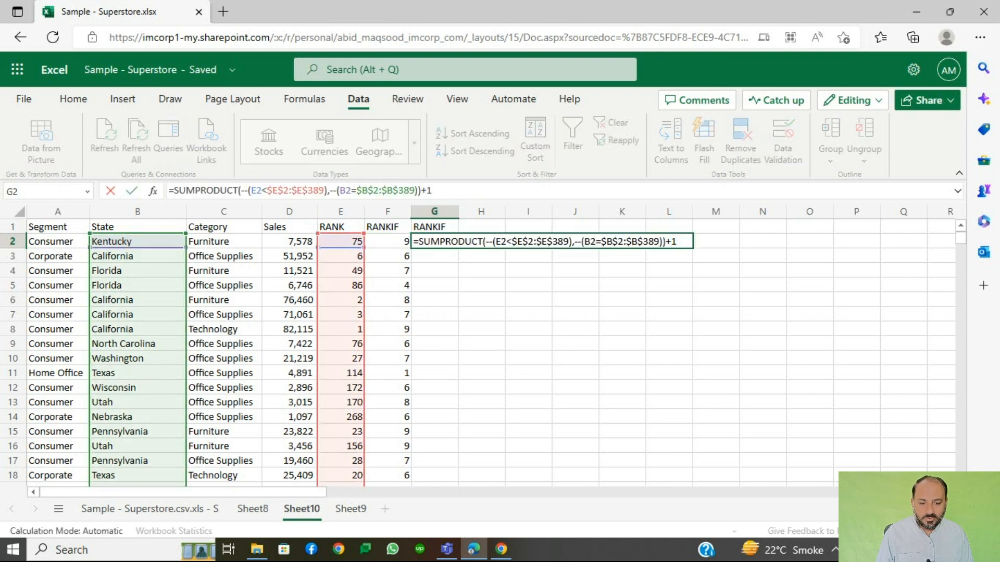
Start a third condition, --(A2=A2, after the state condition in the G2 SUMPRODUCT formula to compare the Segment column
{"action": "left_click", "coordinate": [418, 191]}
{"action": "type", "text": ",--("}
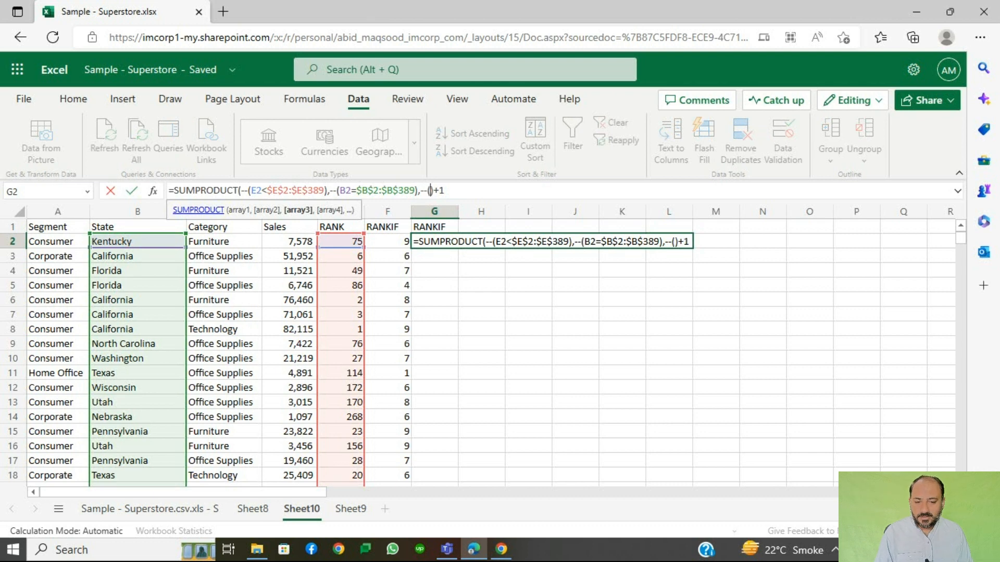
{"action": "left_click", "coordinate": [70, 242]}
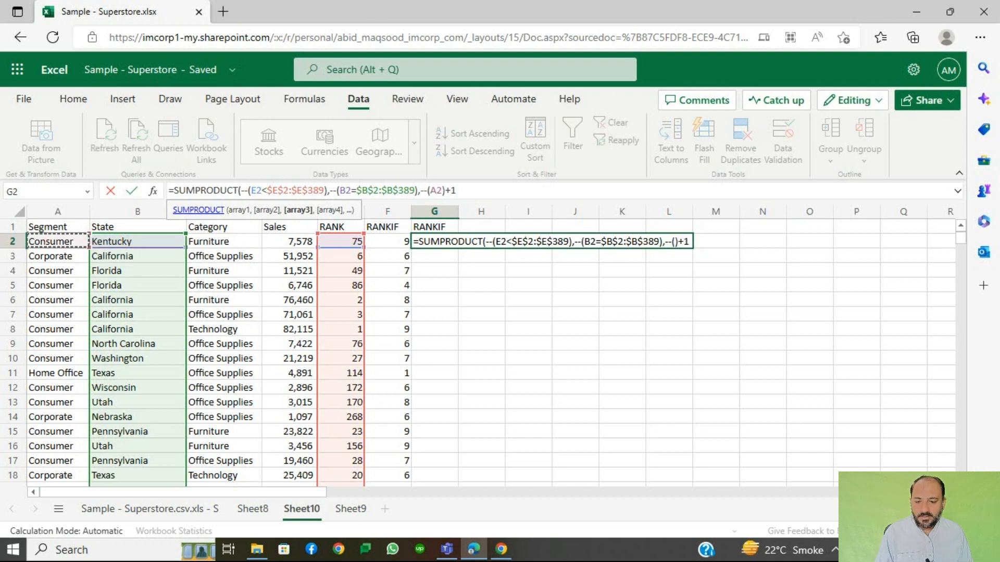
{"action": "key", "text": "ctrl+shift+Down"}
{"action": "key", "text": "Home"}
{"action": "key", "text": "Down"}
{"action": "key", "text": "Up"}
{"action": "type", "text": "="}
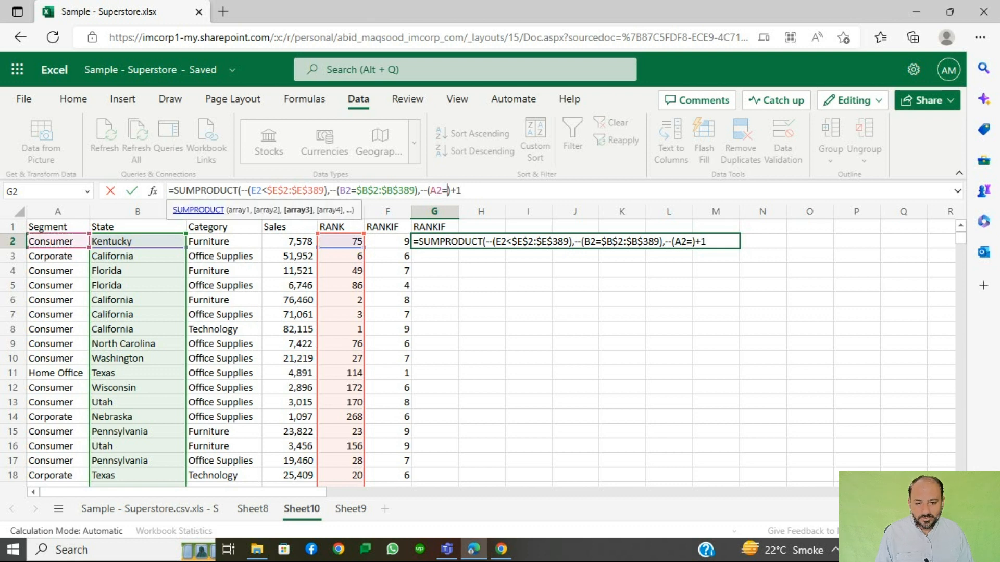
{"action": "left_click", "coordinate": [58, 242]}
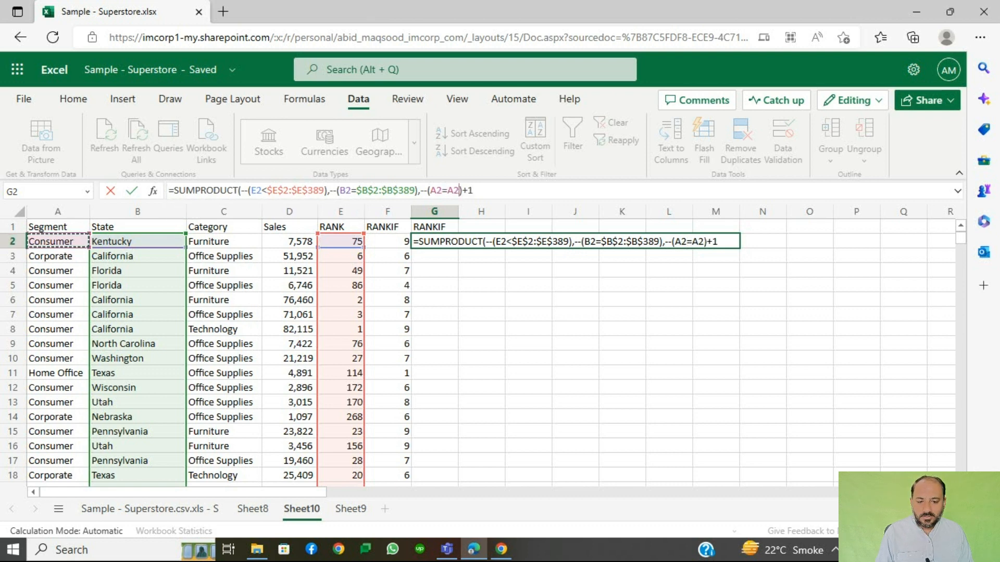
Try to extend the second A2 reference in the G2 formula to the absolute range $A$2:$A$389
{"action": "scroll", "coordinate": [484, 354], "scroll_direction": "down", "scroll_amount": 15}
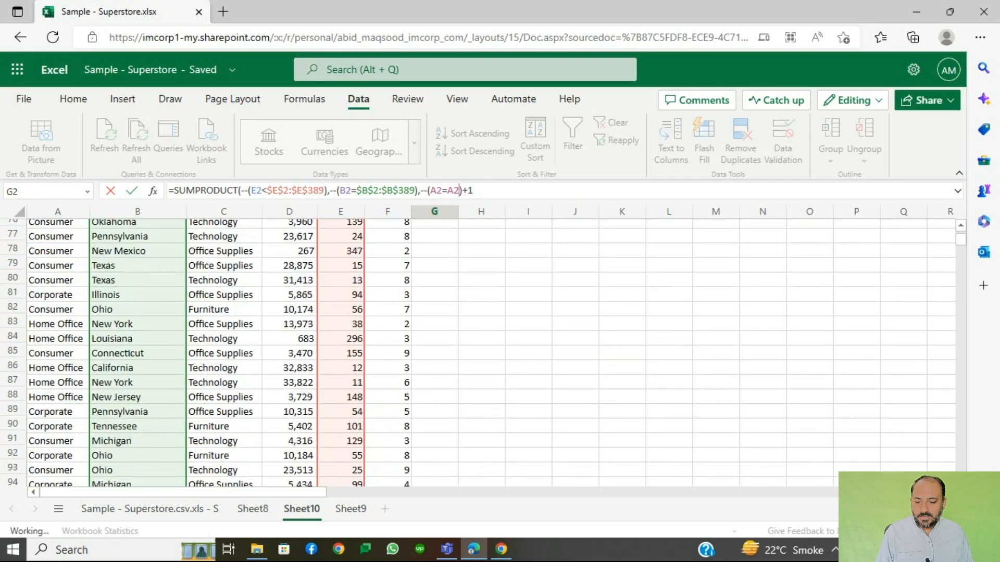
{"action": "scroll", "coordinate": [485, 354], "scroll_direction": "down", "scroll_amount": 14}
{"action": "scroll", "coordinate": [485, 355], "scroll_direction": "down", "scroll_amount": 17}
{"action": "scroll", "coordinate": [484, 355], "scroll_direction": "down", "scroll_amount": 19}
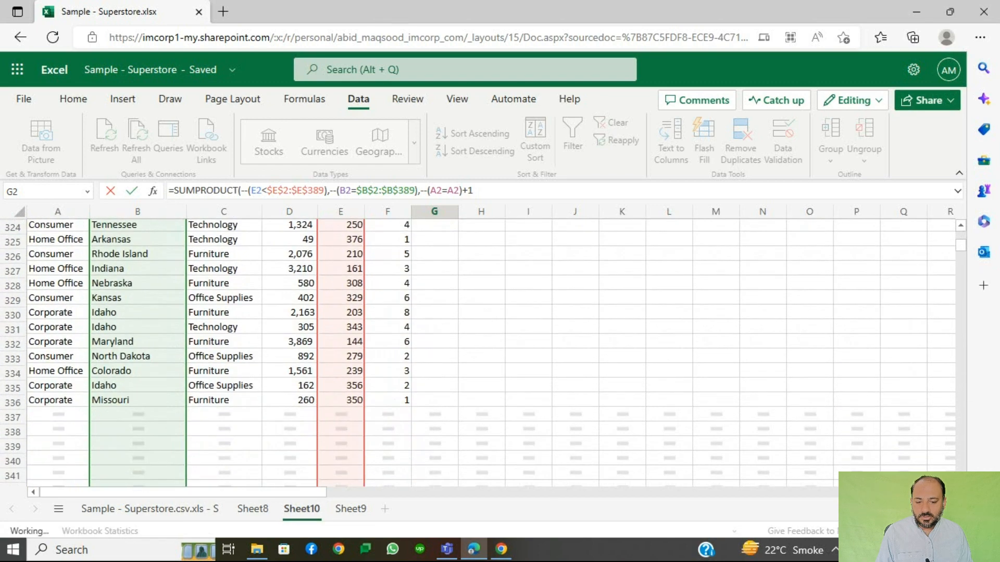
{"action": "scroll", "coordinate": [484, 354], "scroll_direction": "down", "scroll_amount": 17}
{"action": "scroll", "coordinate": [484, 355], "scroll_direction": "up", "scroll_amount": 5}
{"action": "left_click", "coordinate": [58, 325], "text": "shift"}
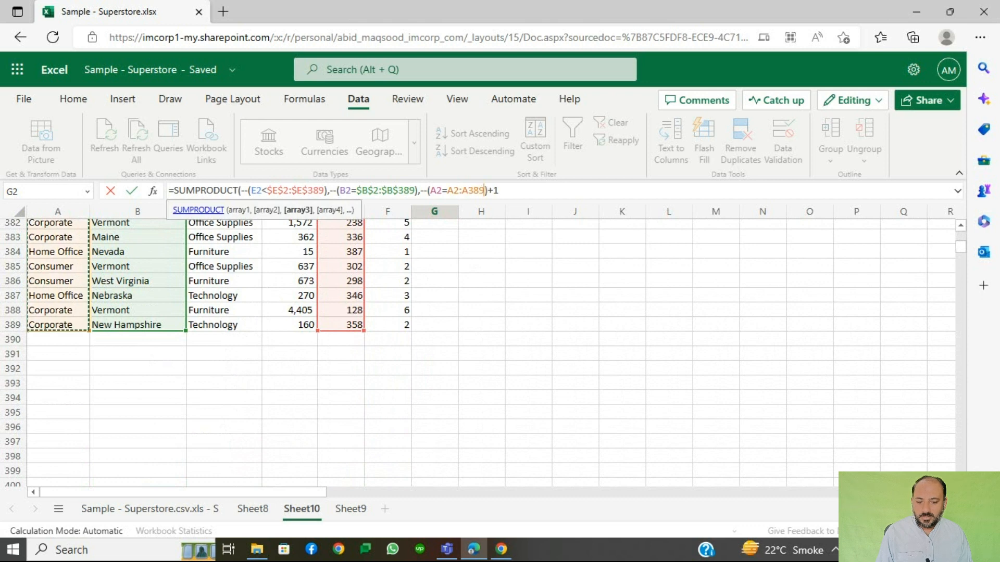
{"action": "key", "text": "F4"}
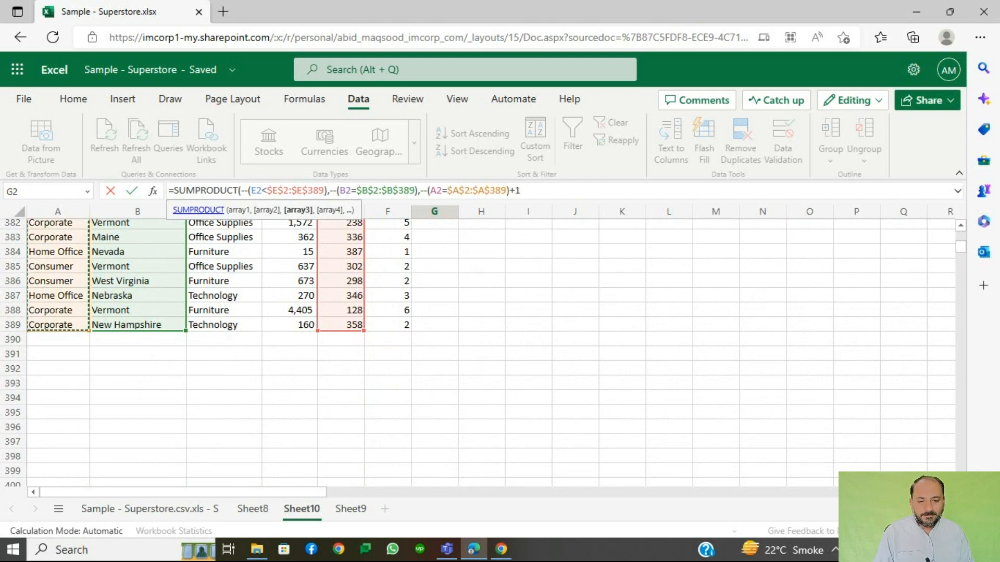
{"action": "key", "text": "Right"}
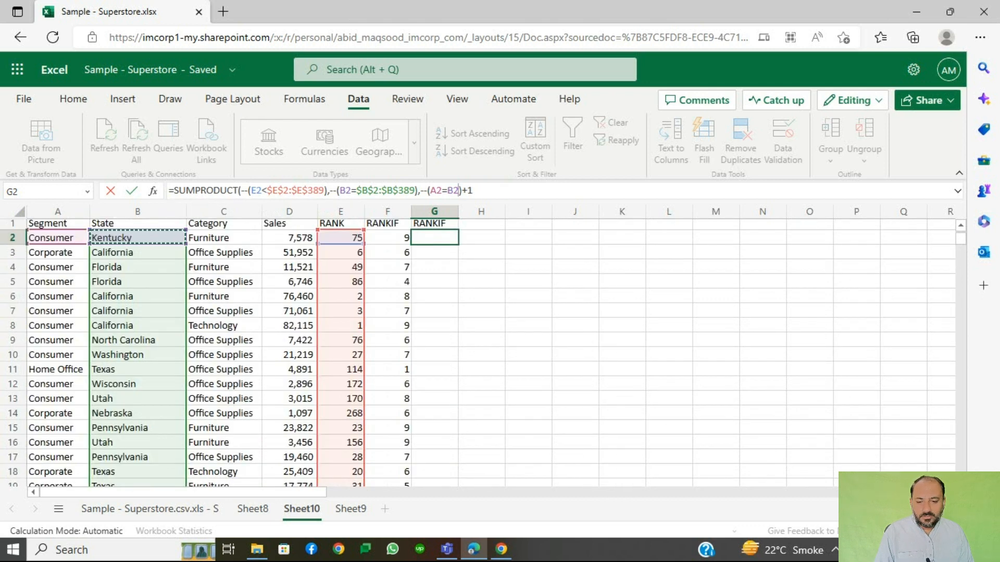
{"action": "key", "text": "Left"}
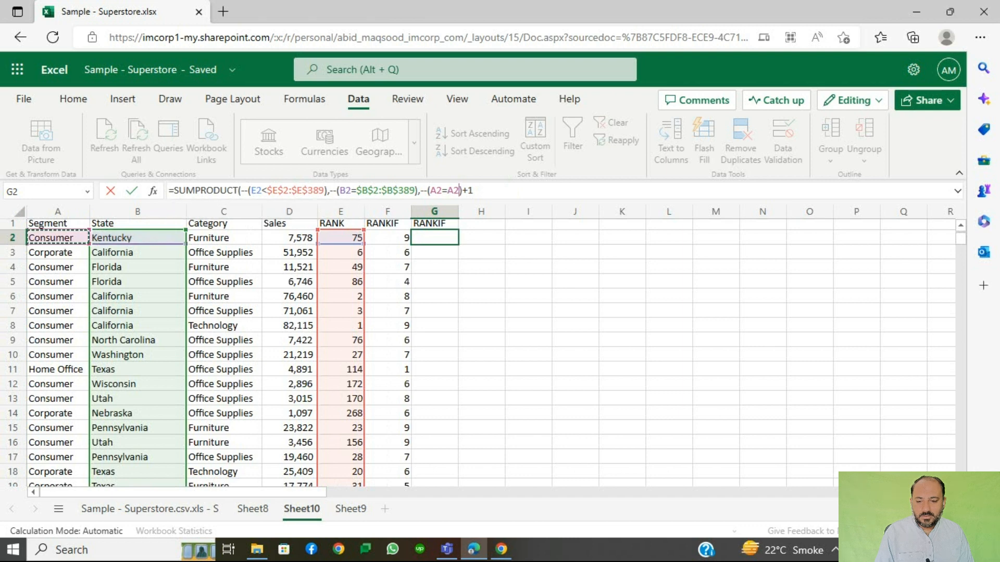
Complete the segment condition in G2 as A2=$A$2:$A$389, close the SUMPRODUCT parenthesis and enter the formula
{"action": "type", "text": ":"}
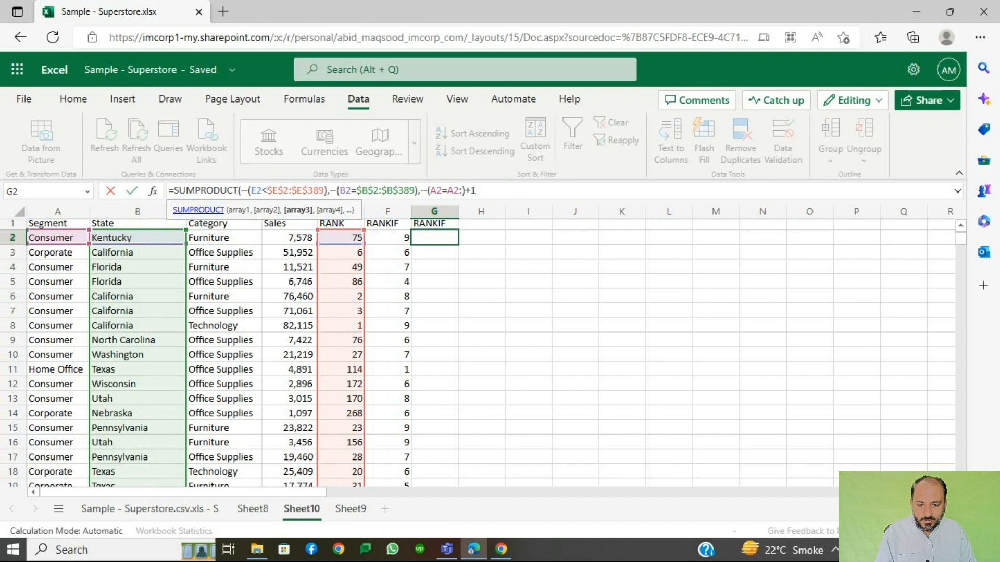
{"action": "type", "text": "A389"}
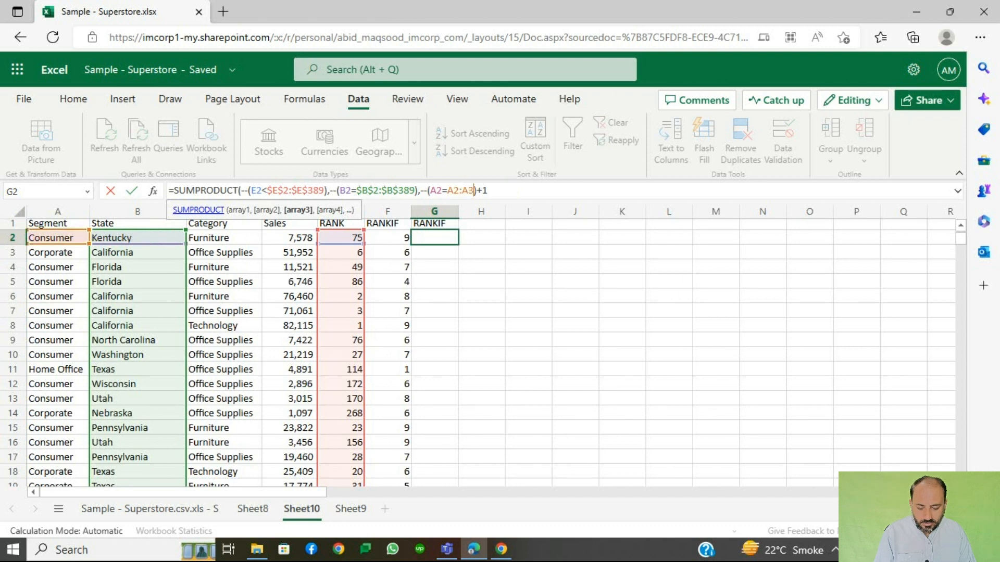
{"action": "key", "text": "F4"}
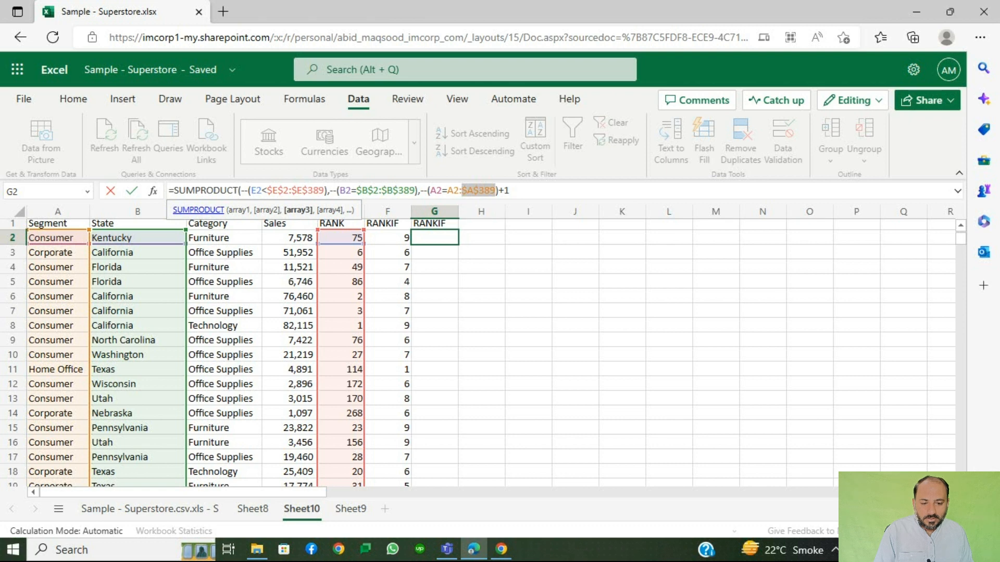
{"action": "key", "text": "Left"}
{"action": "key", "text": "Left"}
{"action": "key", "text": "F4"}
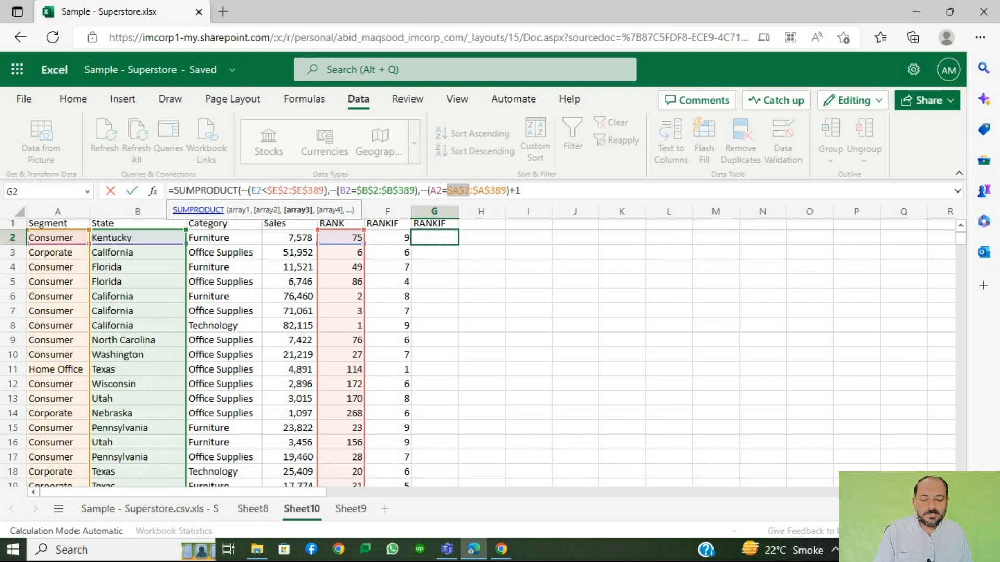
{"action": "left_click", "coordinate": [508, 191]}
{"action": "type", "text": ")"}
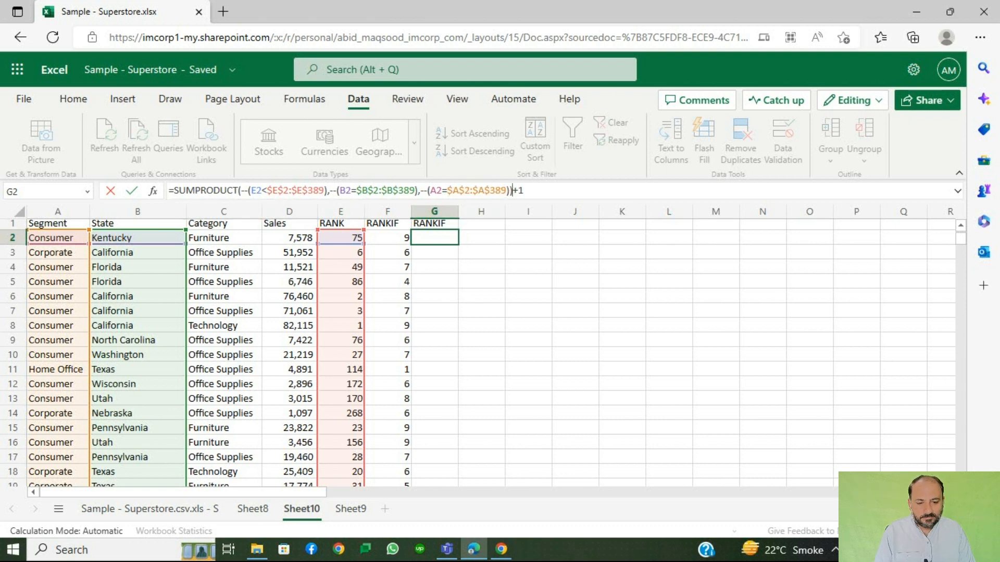
{"action": "key", "text": "Return"}
Copy the G2 formula down the second RANKIF column through G389 and return to its header
{"action": "key", "text": "ctrl+c"}
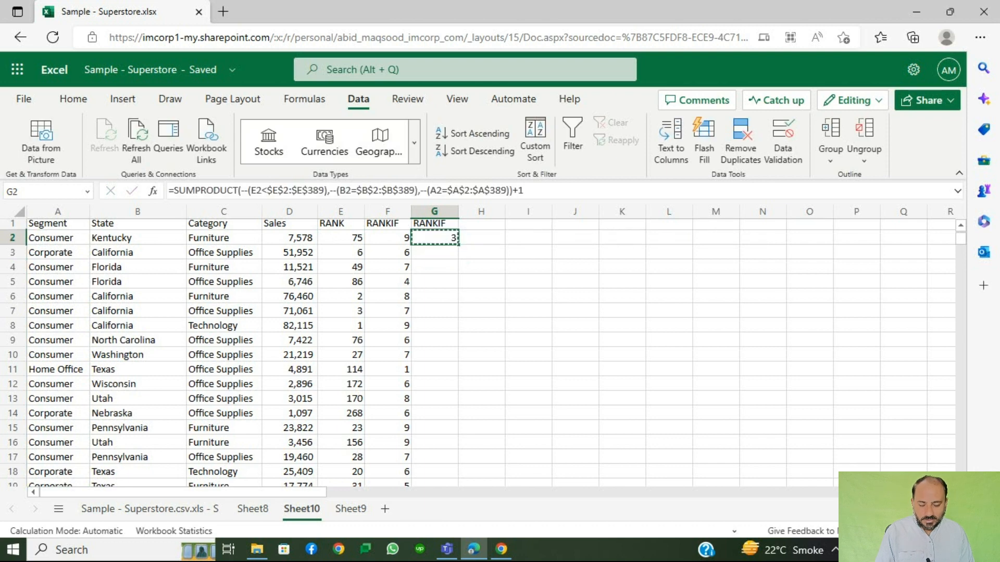
{"action": "key", "text": "Left"}
{"action": "key", "text": "ctrl+Down"}
{"action": "key", "text": "Right"}
{"action": "key", "text": "ctrl+shift+Up"}
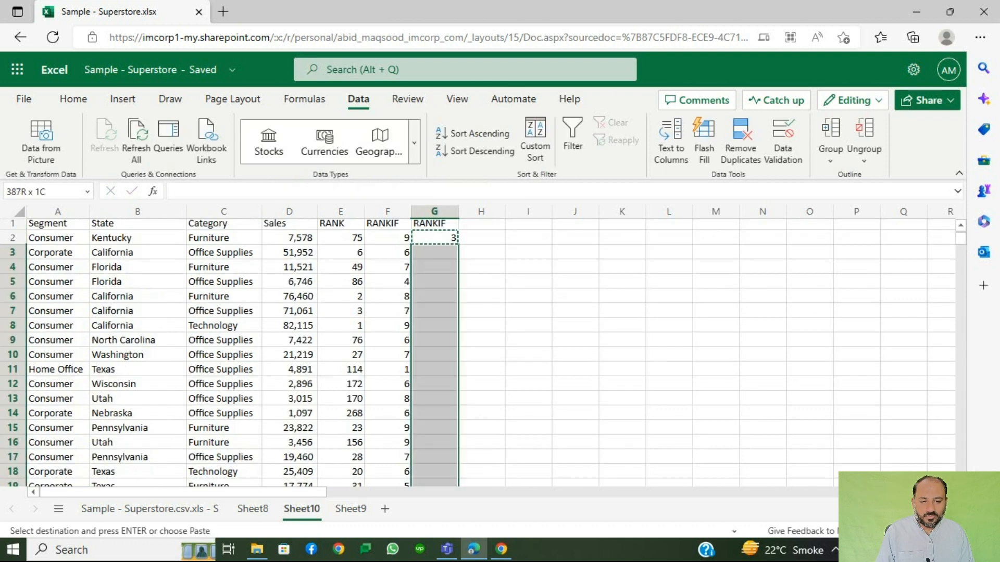
{"action": "key", "text": "ctrl+v"}
{"action": "key", "text": "ctrl+Up"}
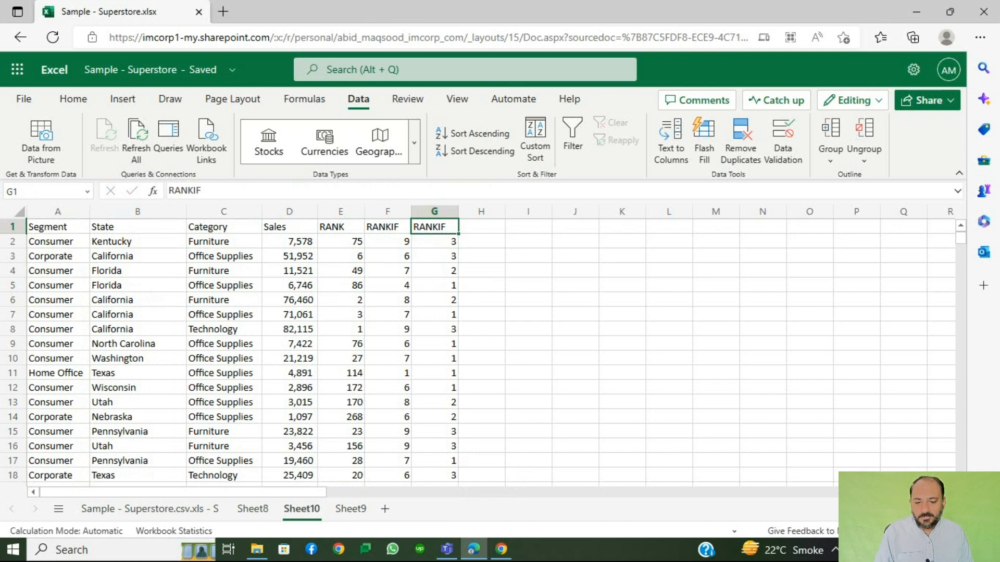
Add filters to the header row and filter the State column to California only
{"action": "key", "text": "ctrl+shift+l"}
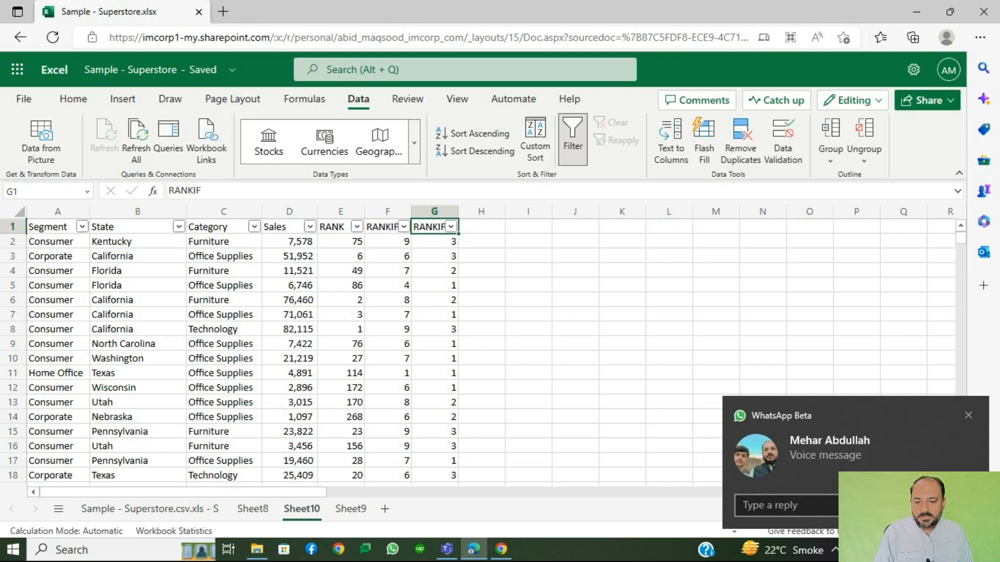
{"action": "left_click", "coordinate": [179, 226]}
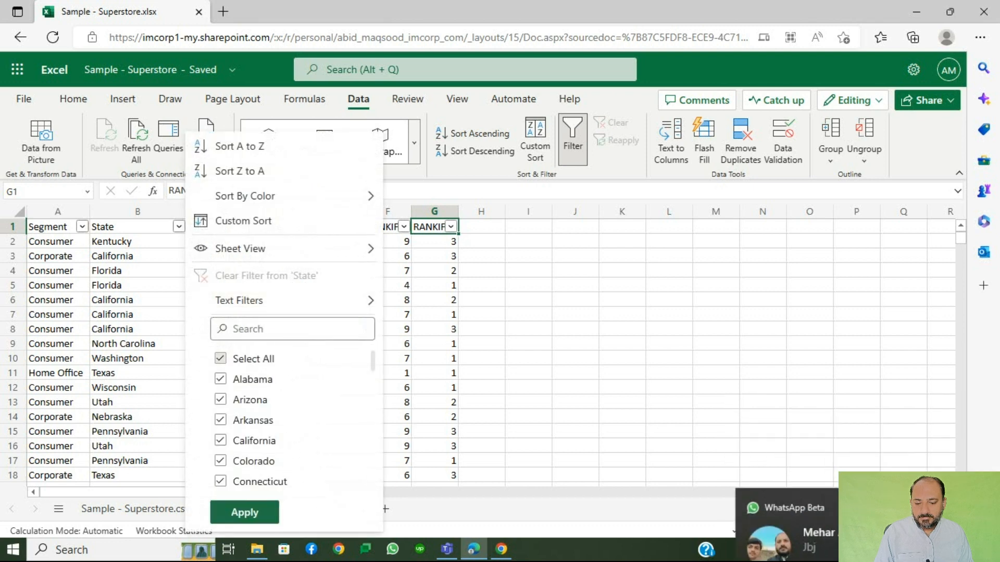
{"action": "left_click", "coordinate": [221, 359]}
{"action": "left_click", "coordinate": [221, 441]}
{"action": "left_click", "coordinate": [245, 513]}
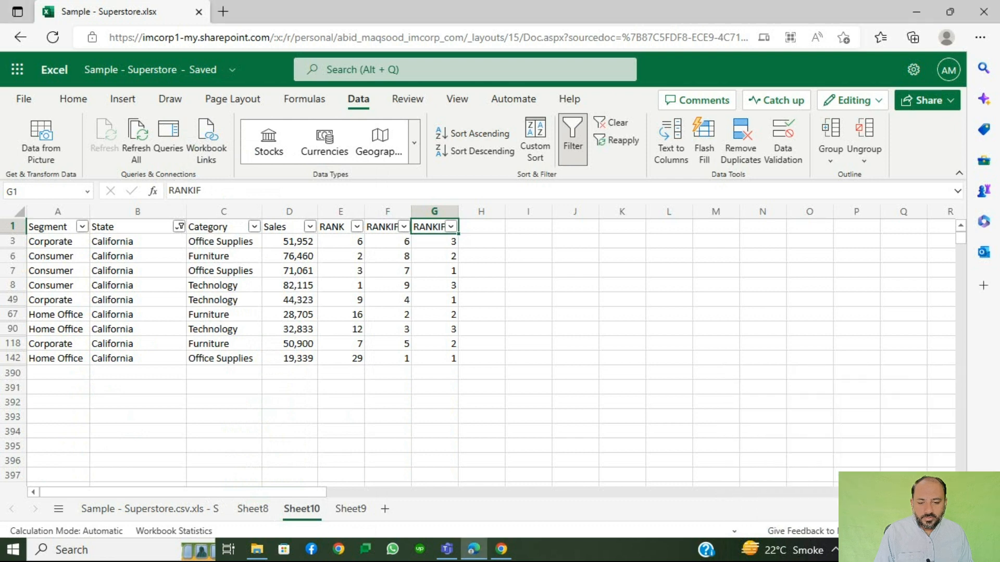
Select the second RANKIF values in G7, G49 and G142 together to compare the first-ranked row of each segment
{"action": "left_click", "coordinate": [434, 271]}
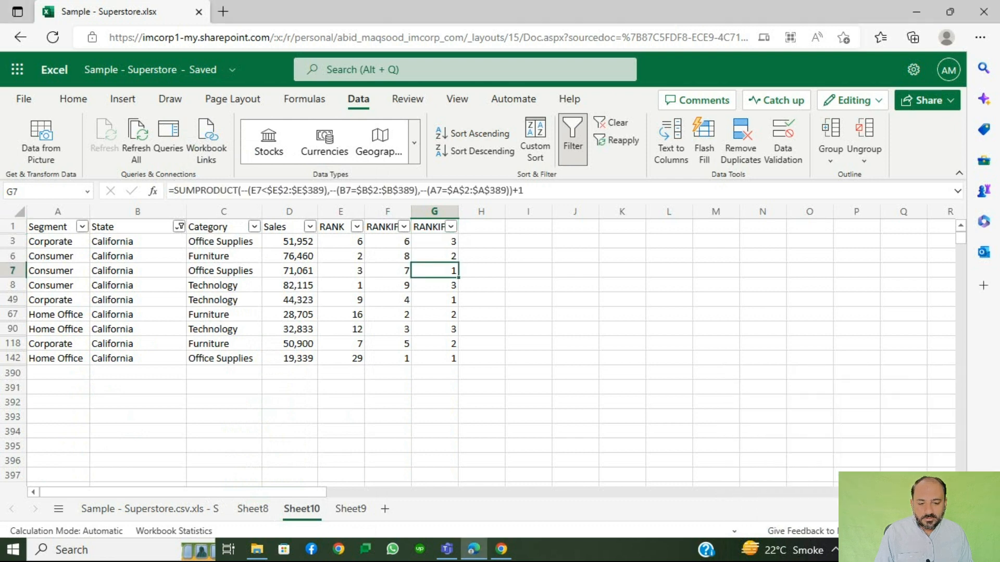
{"action": "left_click", "coordinate": [434, 300], "text": "ctrl"}
{"action": "left_click", "coordinate": [435, 358], "text": "ctrl"}
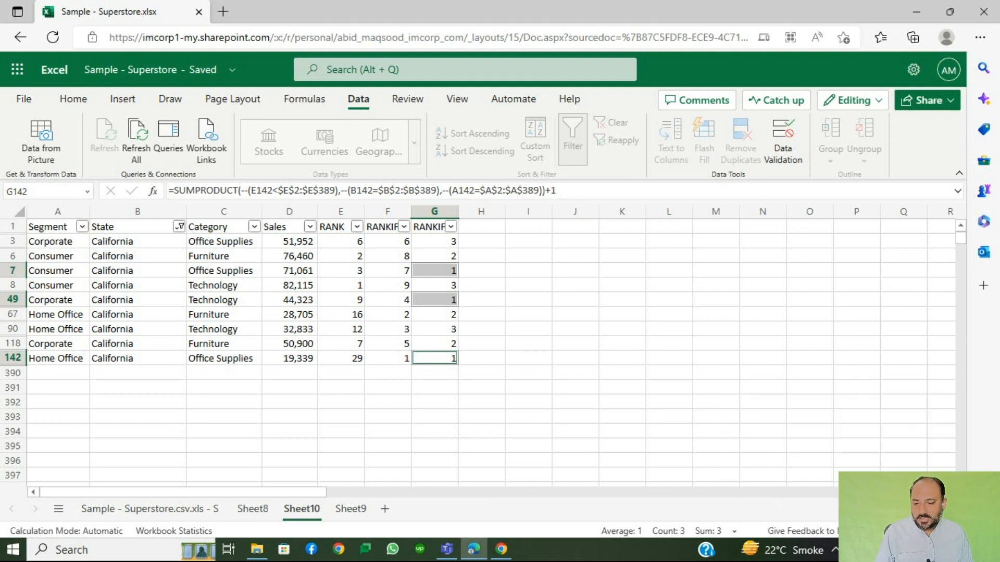
Filter the Segment column to Consumer only
{"action": "left_click", "coordinate": [82, 226]}
{"action": "left_click", "coordinate": [123, 358]}
{"action": "left_click", "coordinate": [123, 379]}
{"action": "left_click", "coordinate": [148, 512]}
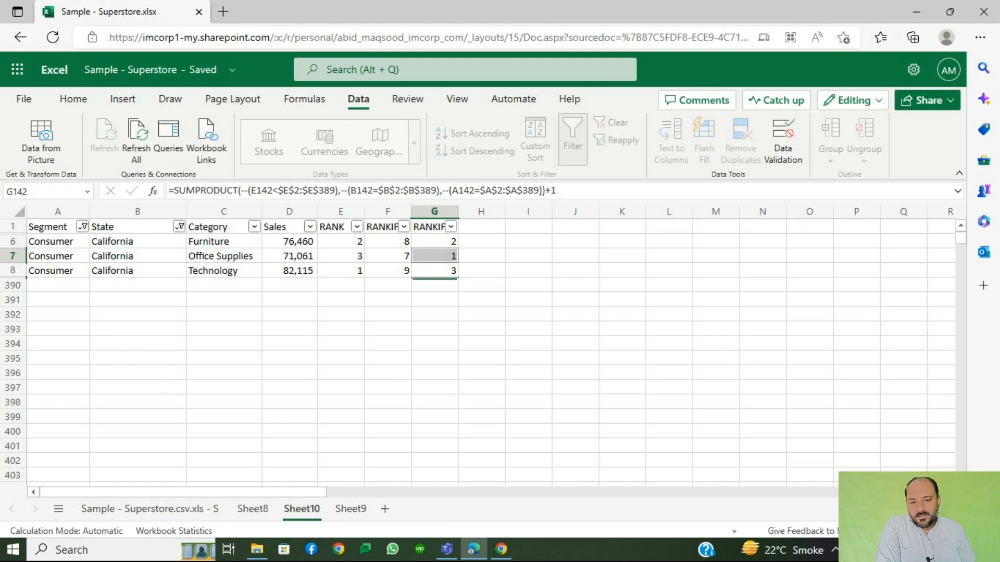
Browse the Lookup & Reference and Math & Trig function lists, including the SUM family of functions
{"action": "left_click", "coordinate": [304, 99]}
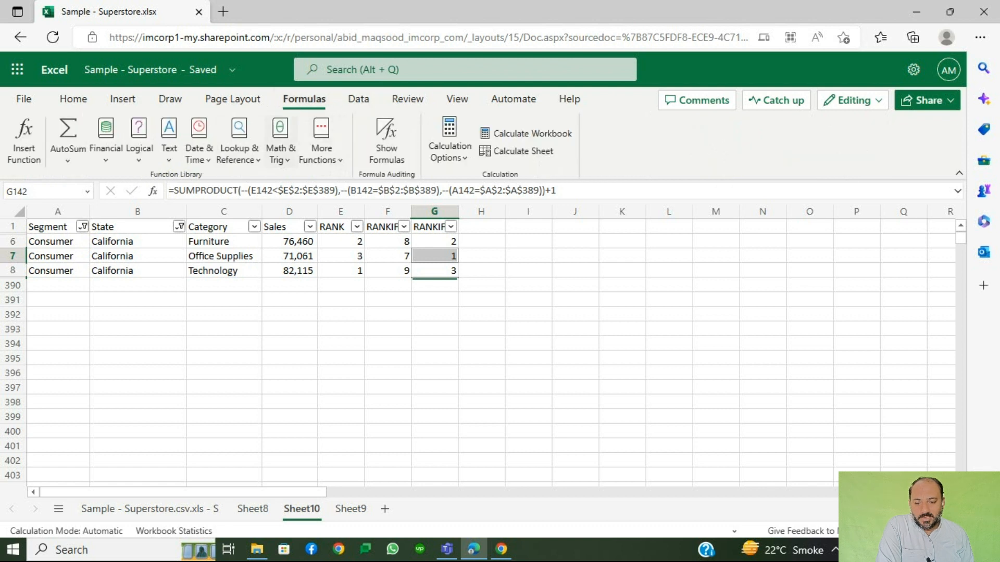
{"action": "left_click", "coordinate": [239, 141]}
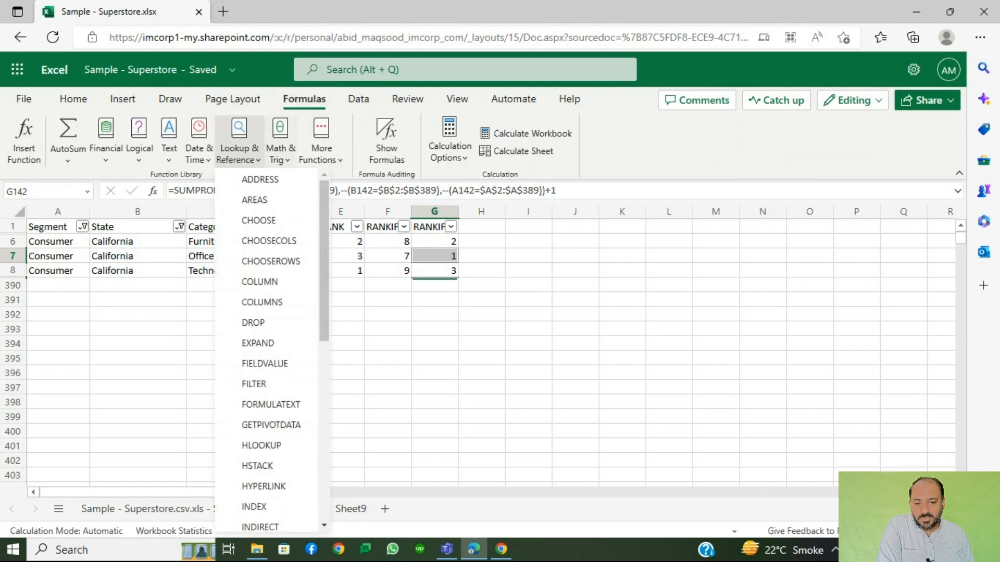
{"action": "left_click", "coordinate": [280, 141]}
{"action": "scroll", "coordinate": [312, 245], "scroll_direction": "down", "scroll_amount": 5}
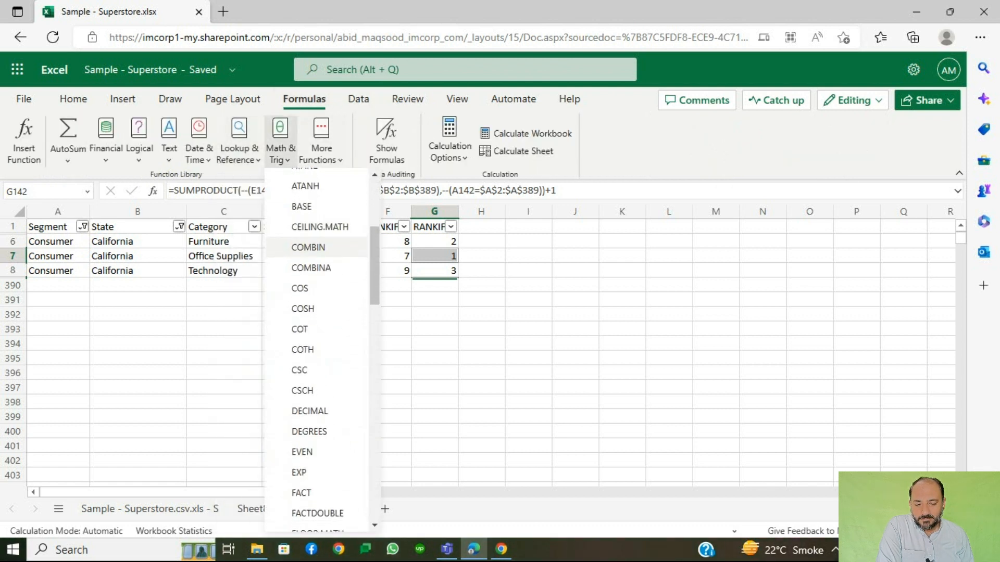
{"action": "scroll", "coordinate": [320, 349], "scroll_direction": "down", "scroll_amount": 10}
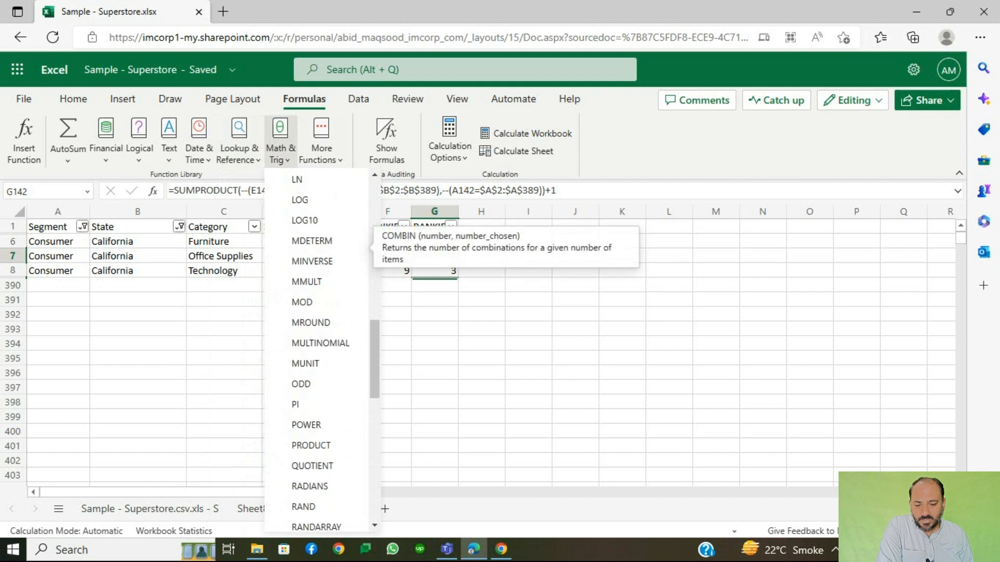
{"action": "scroll", "coordinate": [320, 349], "scroll_direction": "down", "scroll_amount": 3}
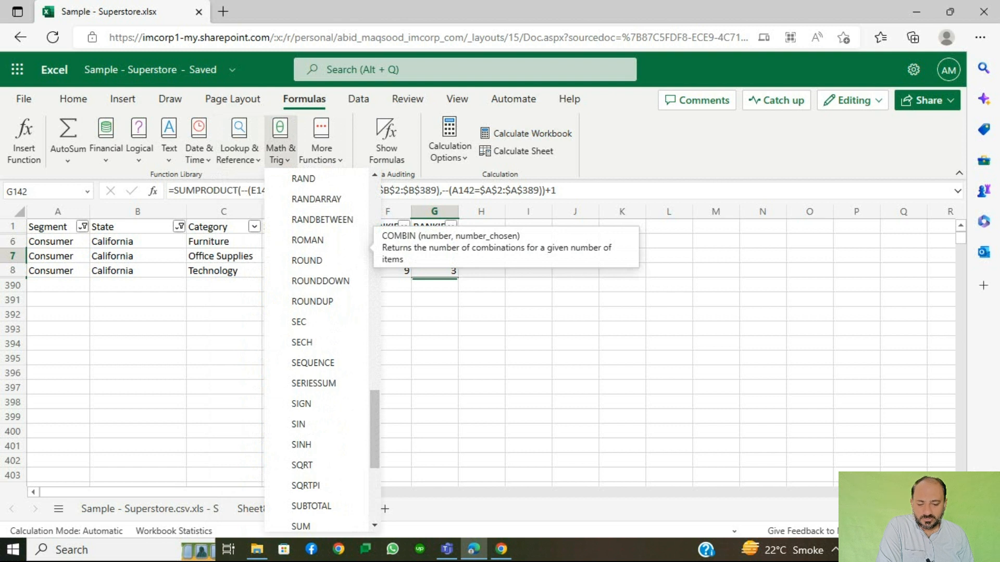
{"action": "scroll", "coordinate": [320, 349], "scroll_direction": "down", "scroll_amount": 7}
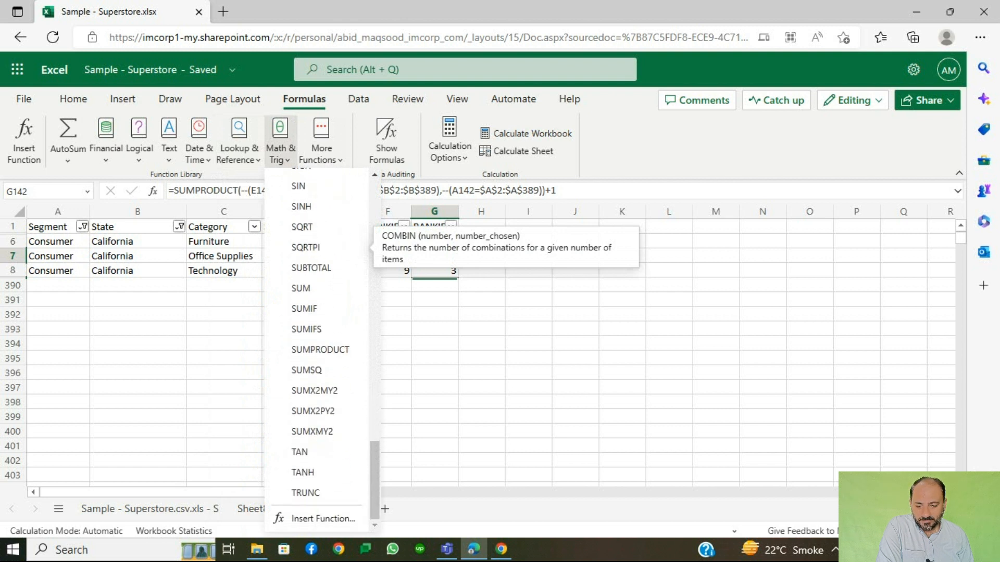
{"action": "key", "text": "Escape"}
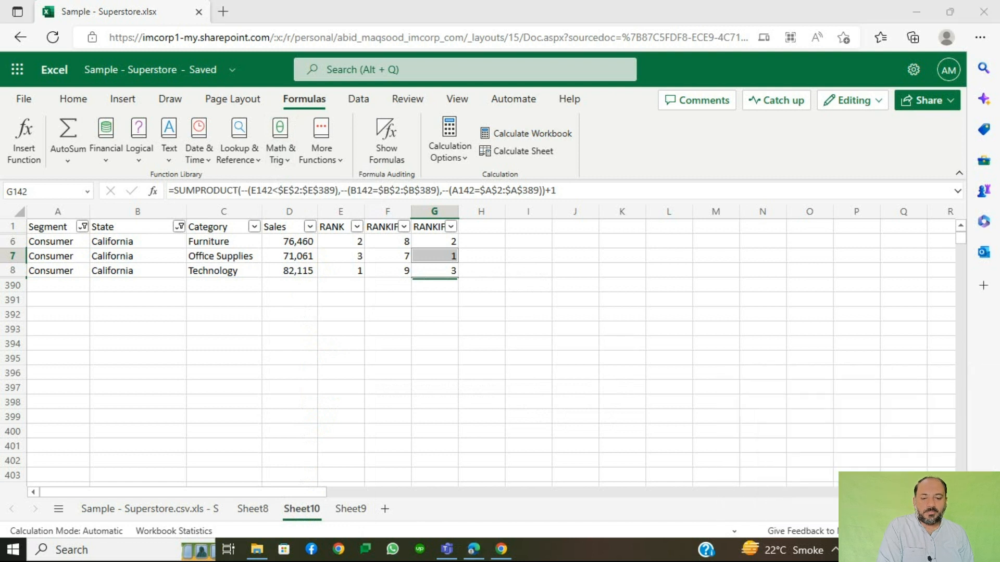
Examine the Sales formula in D6 and the Consumer segment's Sale formula in C2 on Sheet9
{"action": "left_click", "coordinate": [528, 285]}
{"action": "left_click", "coordinate": [528, 241]}
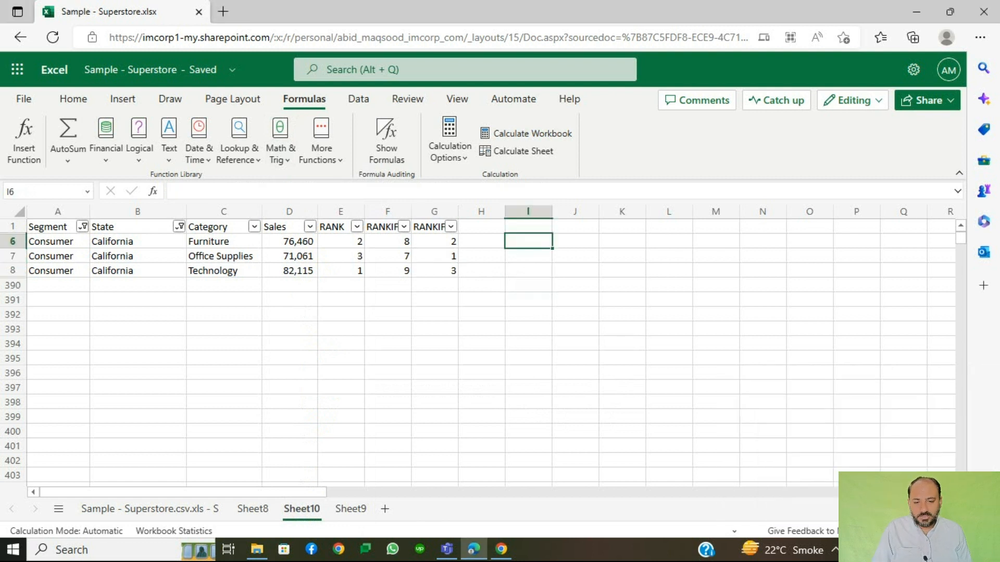
{"action": "key", "text": "Left"}
{"action": "key", "text": "Left"}
{"action": "key", "text": "Left"}
{"action": "key", "text": "Left"}
{"action": "key", "text": "Left"}
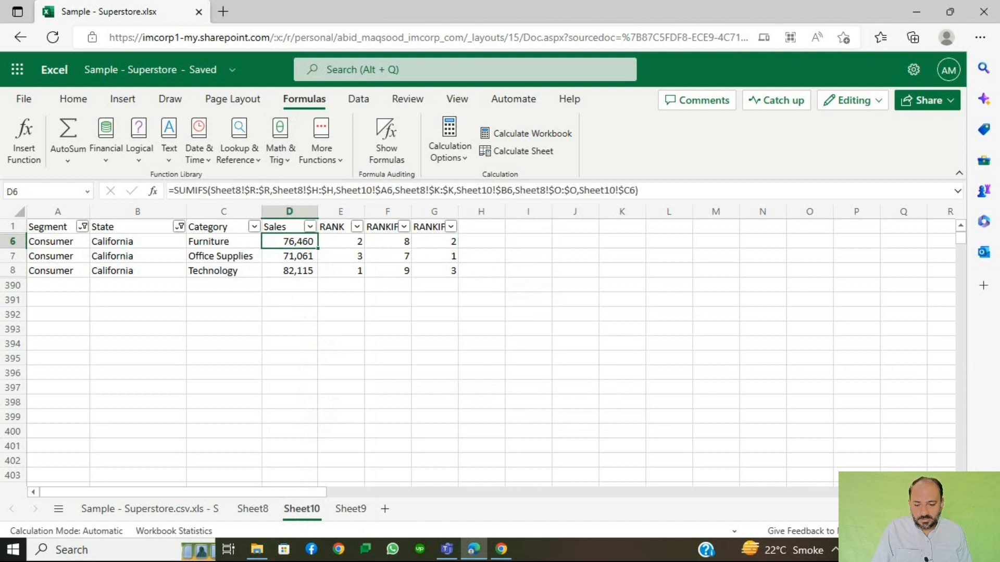
{"action": "left_click", "coordinate": [350, 509]}
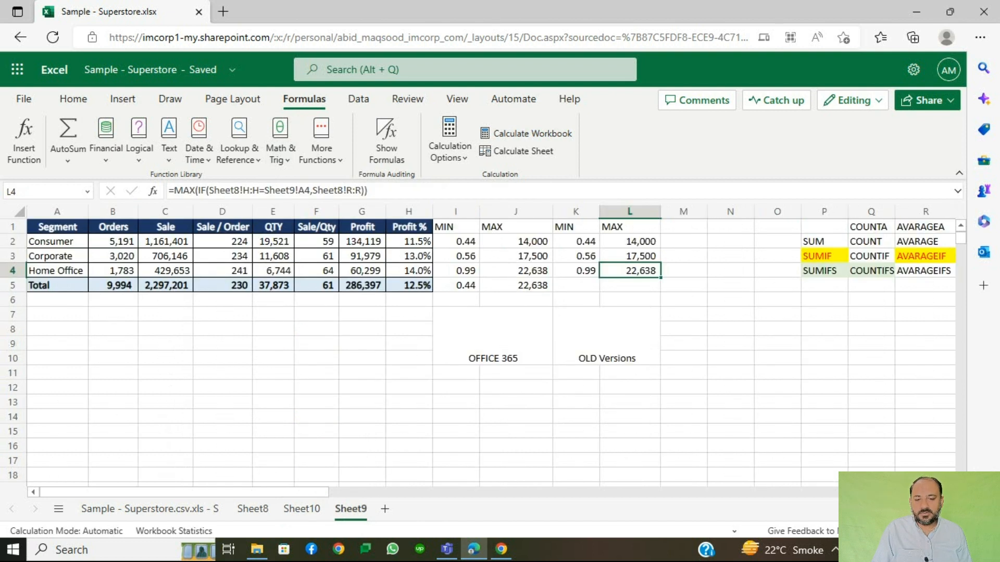
{"action": "left_click", "coordinate": [165, 242]}
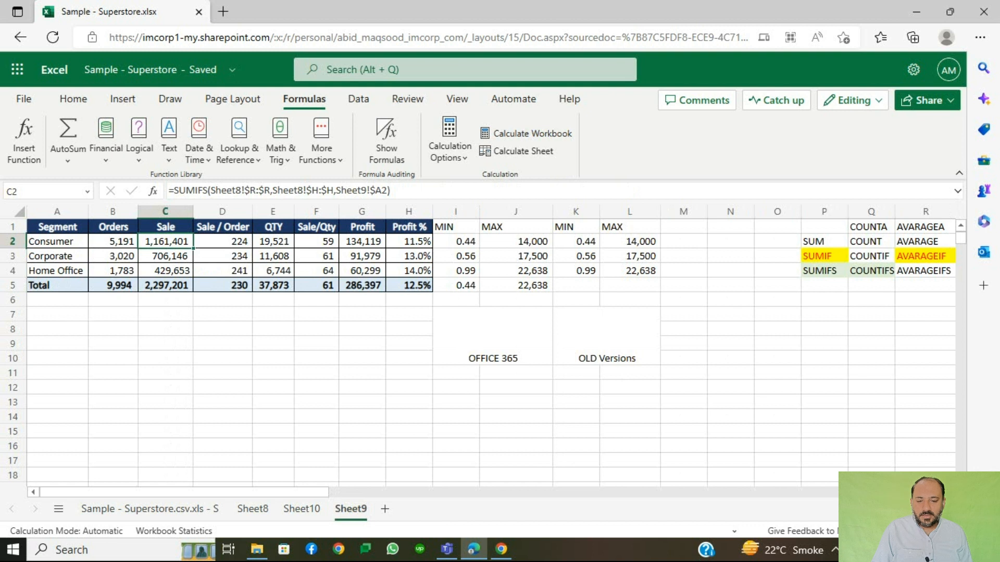
Display the Sale / Order values of the three segments in D2:D4 with five decimal places
{"action": "key", "text": "Right"}
{"action": "key", "text": "shift+Down"}
{"action": "key", "text": "shift+Down"}
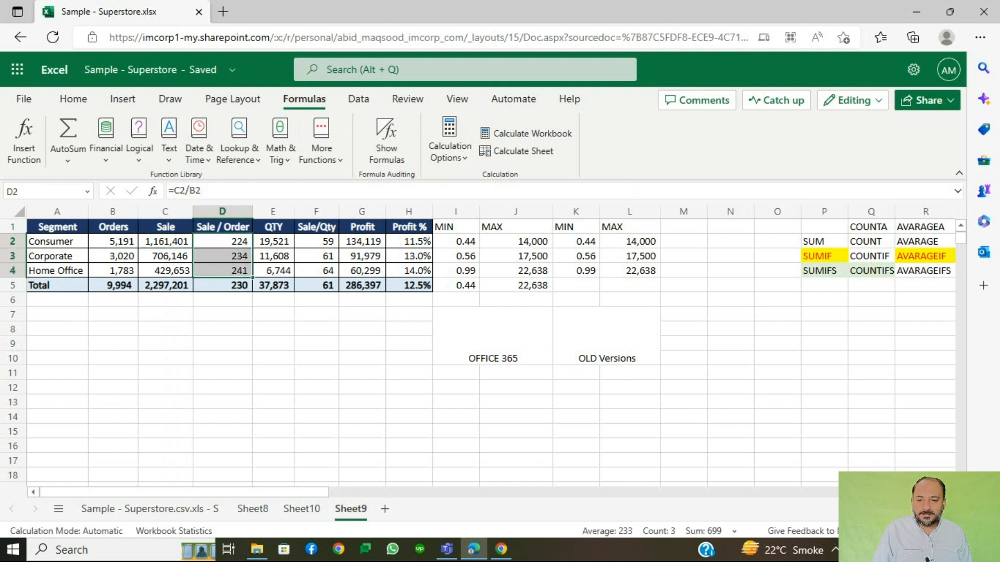
{"action": "left_click", "coordinate": [73, 99]}
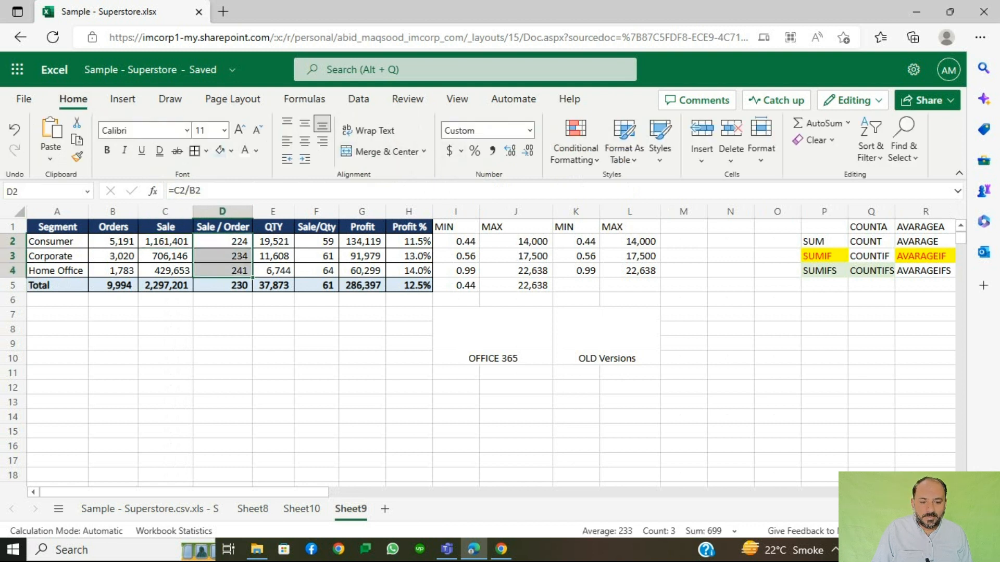
{"action": "left_click", "coordinate": [510, 151]}
{"action": "left_click", "coordinate": [510, 151]}
{"action": "left_click", "coordinate": [510, 150]}
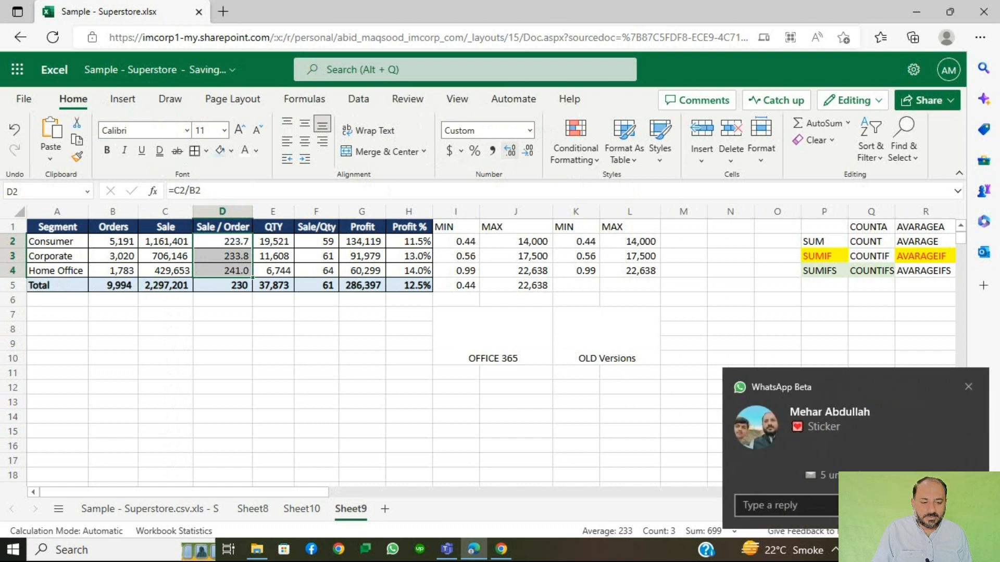
{"action": "left_click", "coordinate": [509, 151]}
{"action": "left_click", "coordinate": [510, 151]}
{"action": "left_click", "coordinate": [969, 387]}
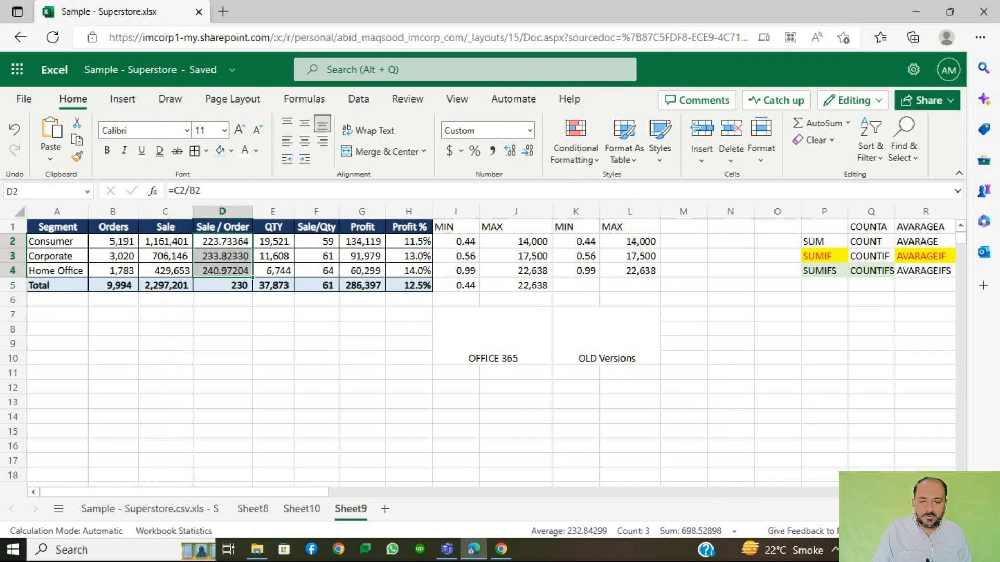
{"action": "left_click", "coordinate": [222, 241]}
Enter =ROUND(D2,0) in M2 to round the Consumer segment's Sale / Order value to a whole number
{"action": "left_click", "coordinate": [683, 257]}
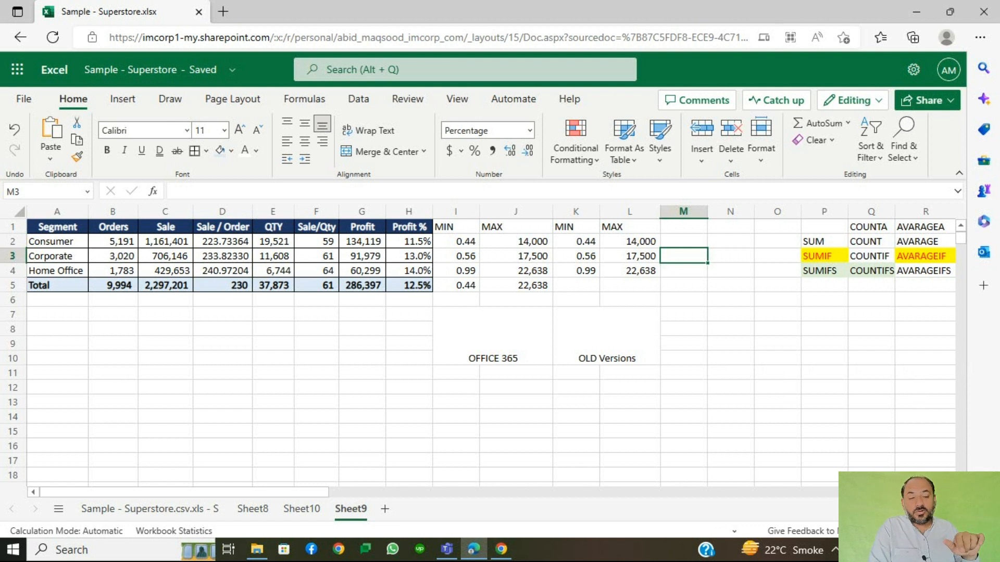
{"action": "left_click", "coordinate": [683, 242]}
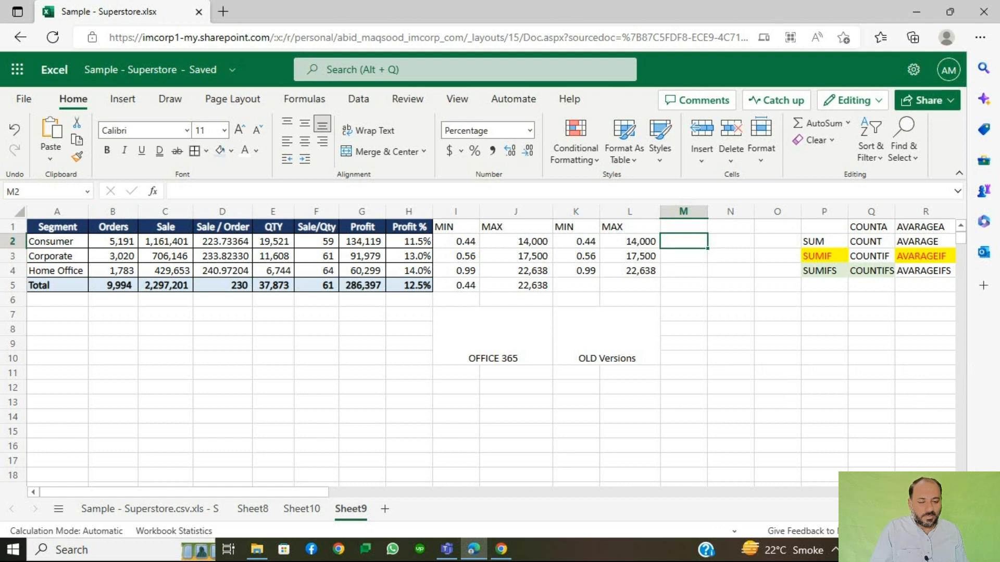
{"action": "type", "text": "=rou"}
{"action": "key", "text": "Tab"}
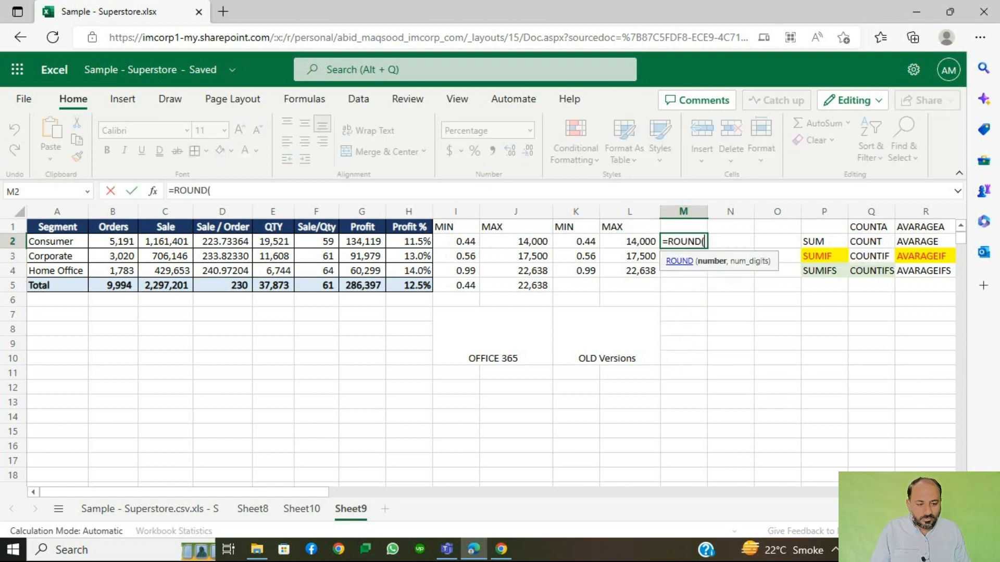
{"action": "type", "text": "D2)"}
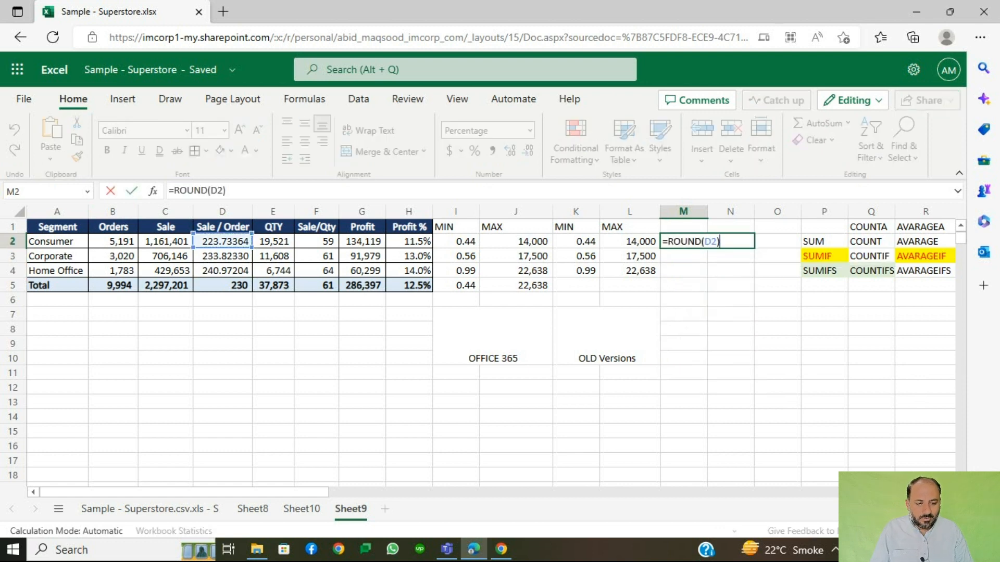
{"action": "key", "text": "Return"}
{"action": "left_click", "coordinate": [707, 241]}
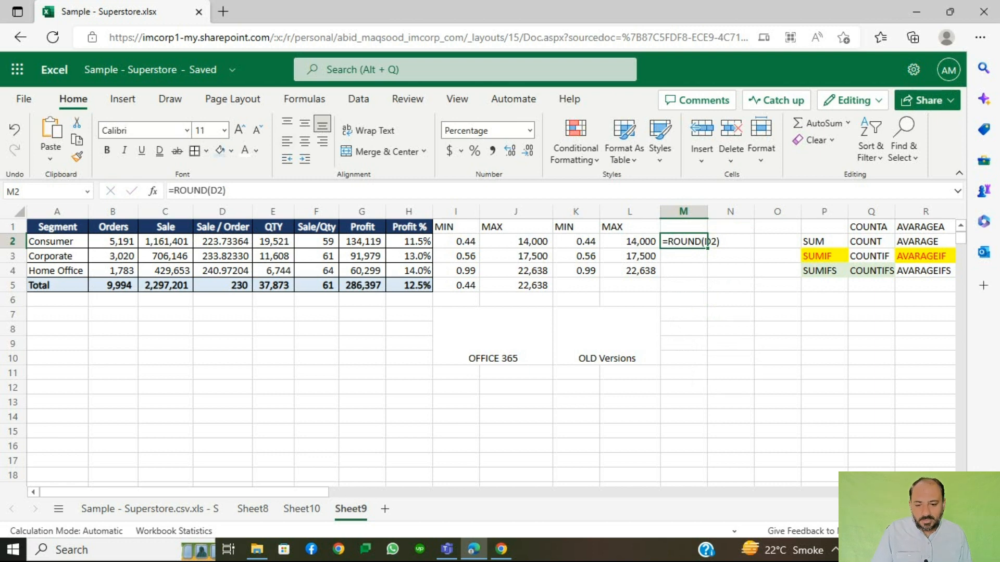
{"action": "type", "text": ",0"}
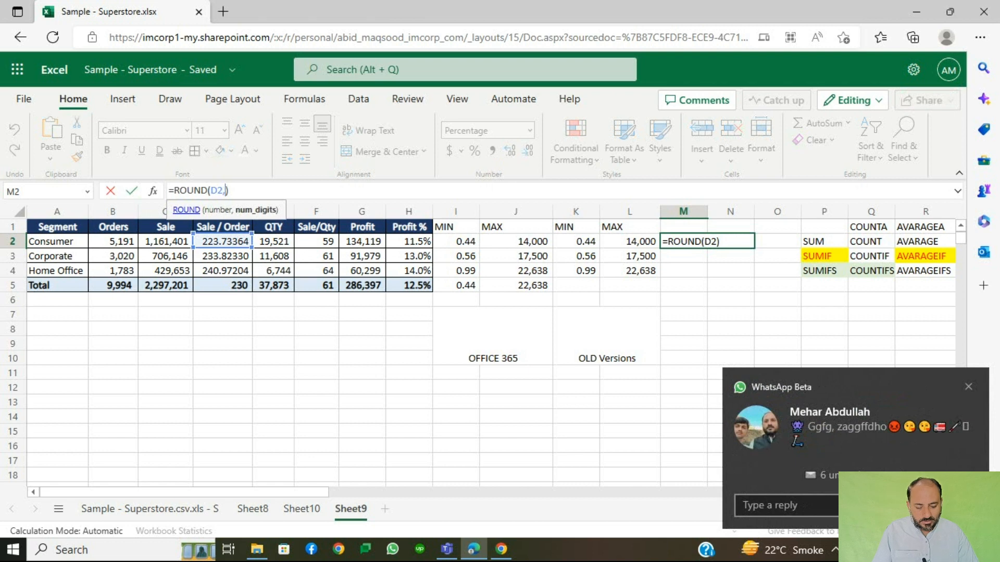
{"action": "key", "text": "ctrl+Return"}
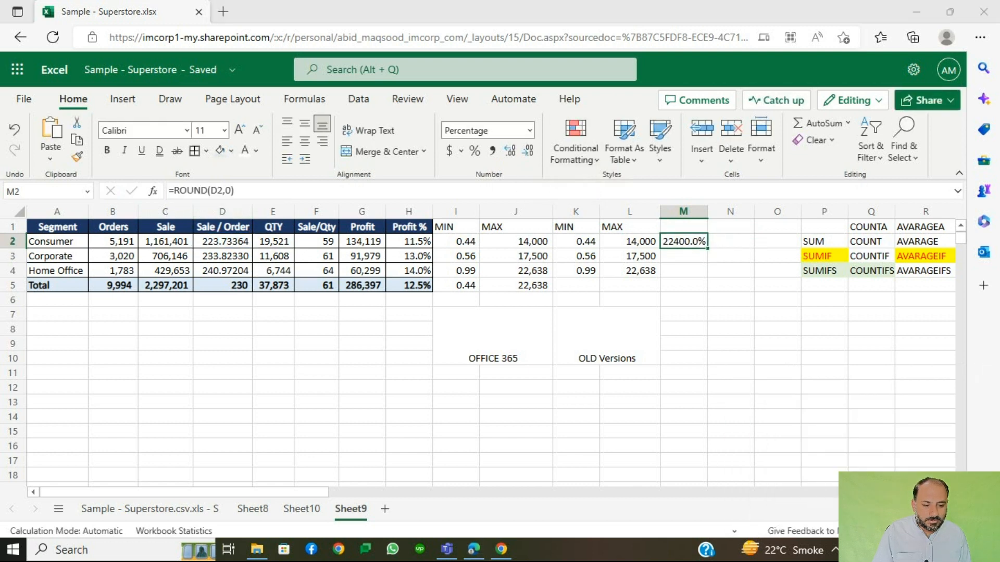
Apply the number format of L2 to M2:M4 and display M2 with three decimal places
{"action": "left_click", "coordinate": [630, 242]}
{"action": "key", "text": "ctrl+c"}
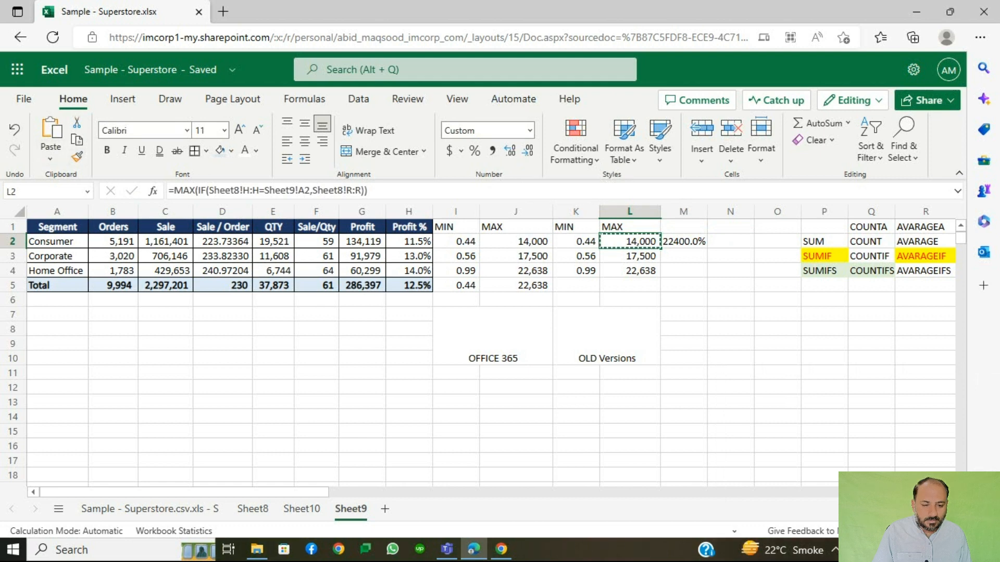
{"action": "left_click_drag", "start_coordinate": [684, 241], "coordinate": [683, 270]}
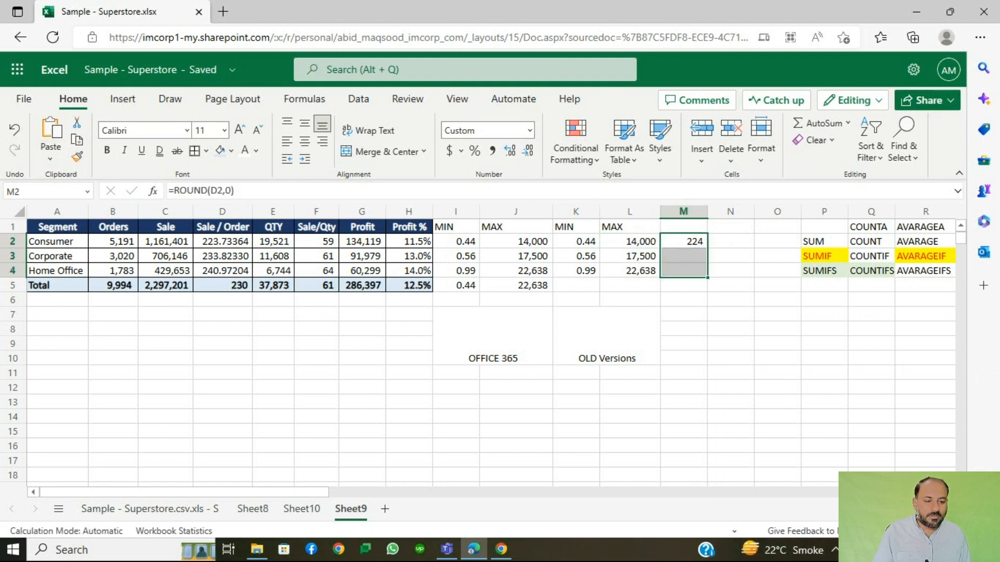
{"action": "left_click", "coordinate": [684, 241]}
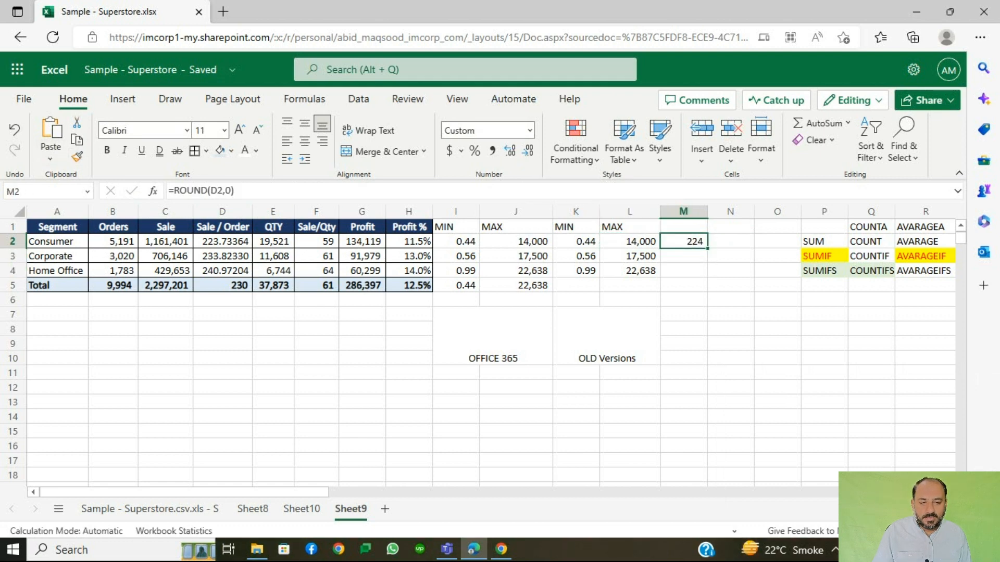
{"action": "left_click", "coordinate": [510, 151]}
{"action": "left_click", "coordinate": [510, 151]}
{"action": "left_click", "coordinate": [509, 151]}
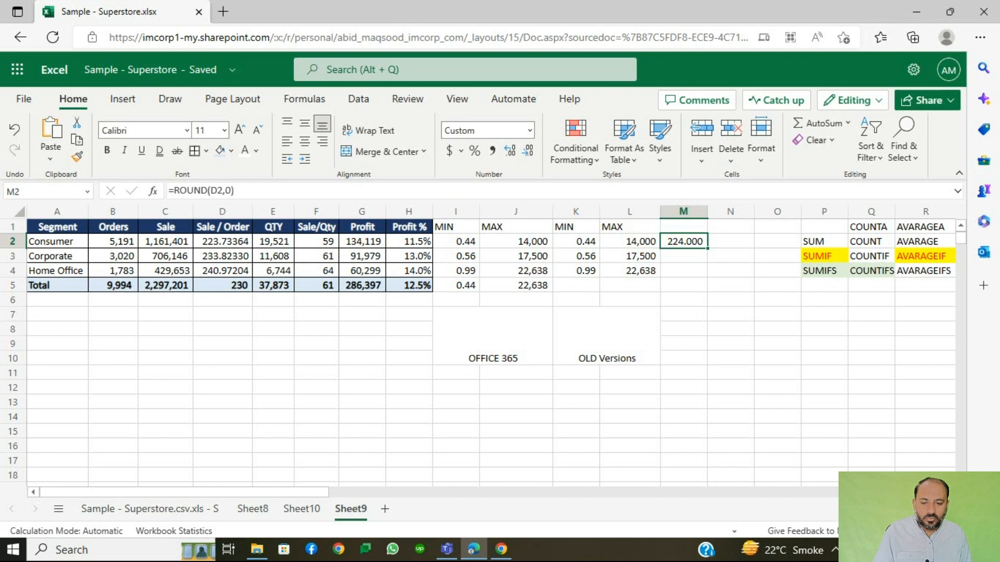
Calculate the rounding difference in N2 with the formula =D2-M2
{"action": "key", "text": "Right"}
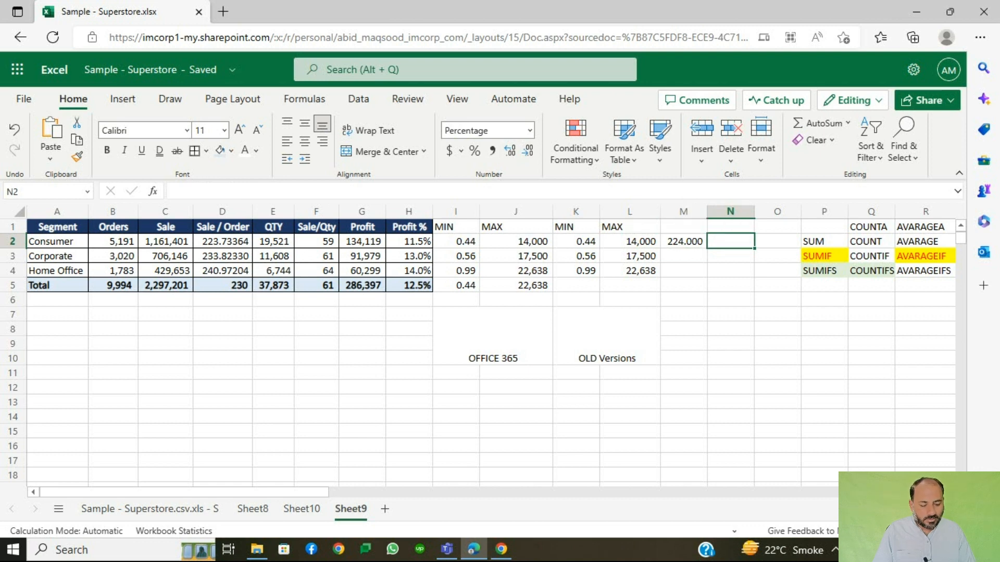
{"action": "type", "text": "="}
{"action": "key", "text": "Left"}
{"action": "key", "text": "Left"}
{"action": "key", "text": "Left"}
{"action": "key", "text": "Left"}
{"action": "key", "text": "Left"}
{"action": "key", "text": "Left"}
{"action": "key", "text": "Left"}
{"action": "key", "text": "Left"}
{"action": "key", "text": "Left"}
{"action": "key", "text": "Left"}
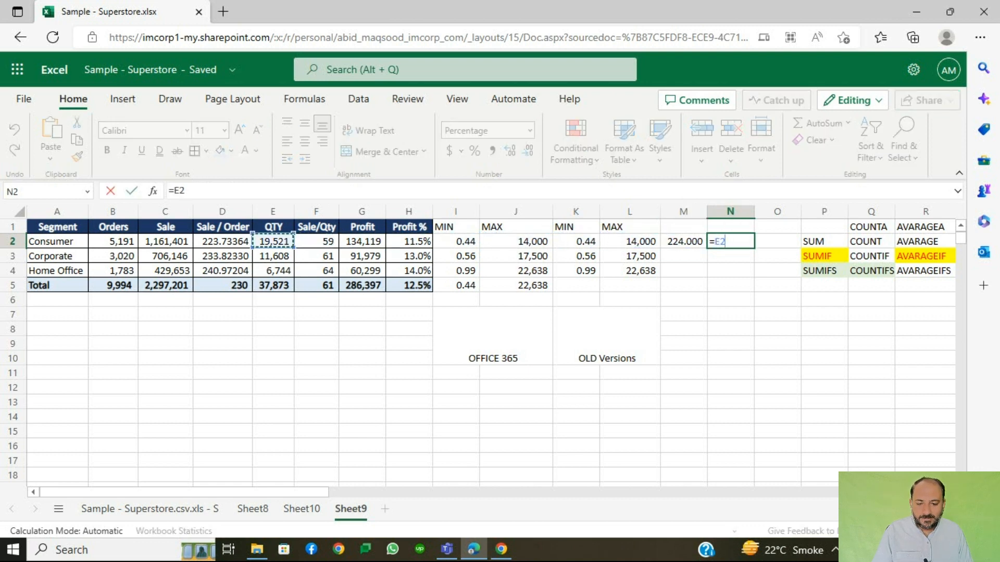
{"action": "type", "text": "-"}
{"action": "key", "text": "Left"}
{"action": "key", "text": "Return"}
{"action": "key", "text": "Up"}
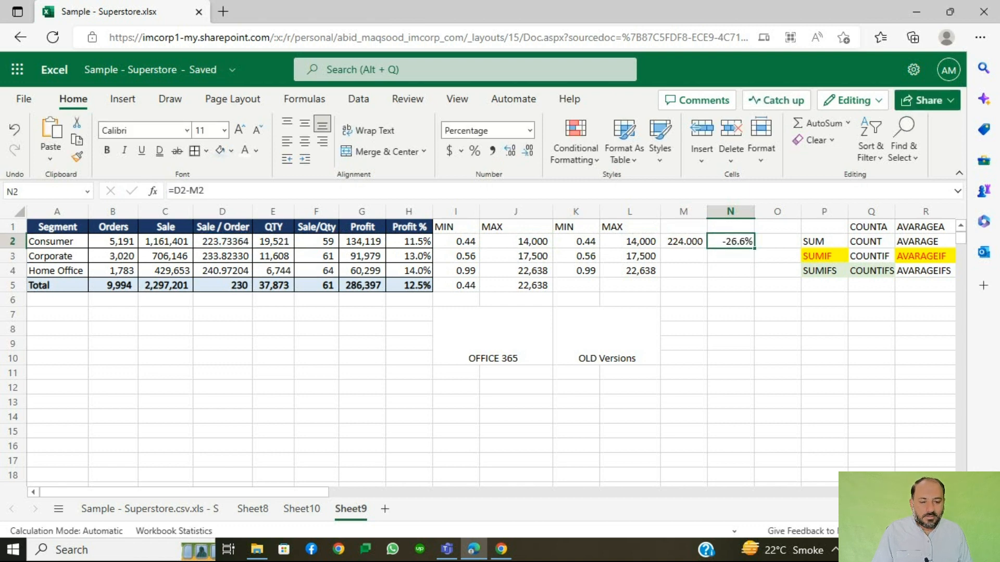
Copy the number format of M2 onto N2
{"action": "key", "text": "Left"}
{"action": "left_click", "coordinate": [77, 157]}
{"action": "left_click", "coordinate": [731, 241]}
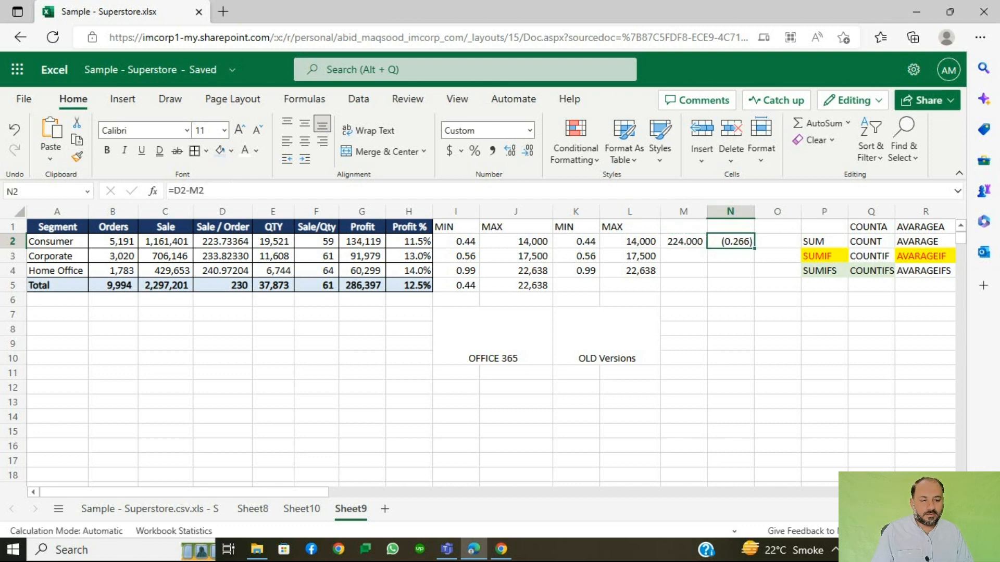
Enter =ROUNDUP(D3,0) in M3 to round up the Corporate segment's Sale / Order value
{"action": "key", "text": "Down"}
{"action": "key", "text": "Left"}
{"action": "type", "text": "=ro"}
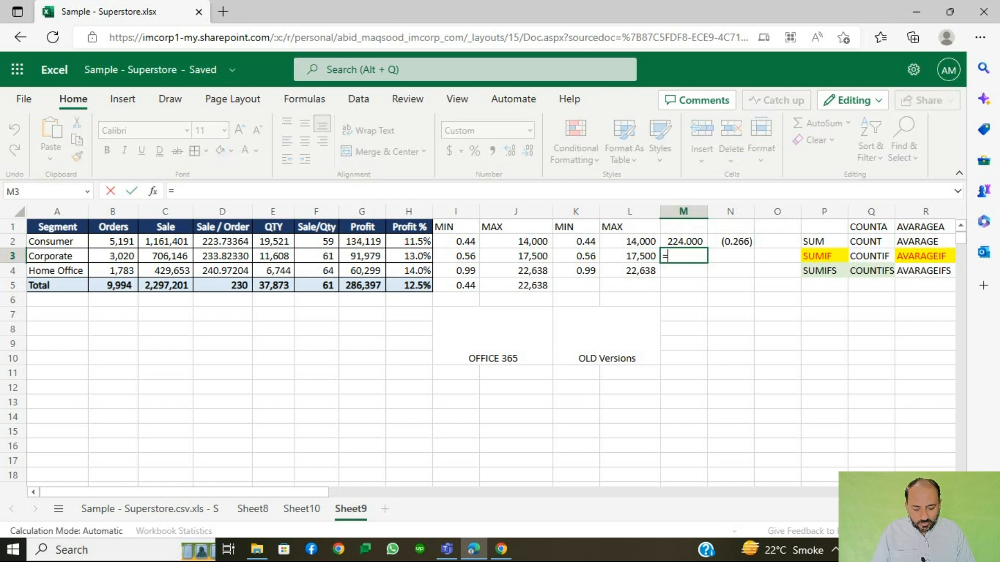
{"action": "key", "text": "Down"}
{"action": "key", "text": "Down"}
{"action": "key", "text": "Down"}
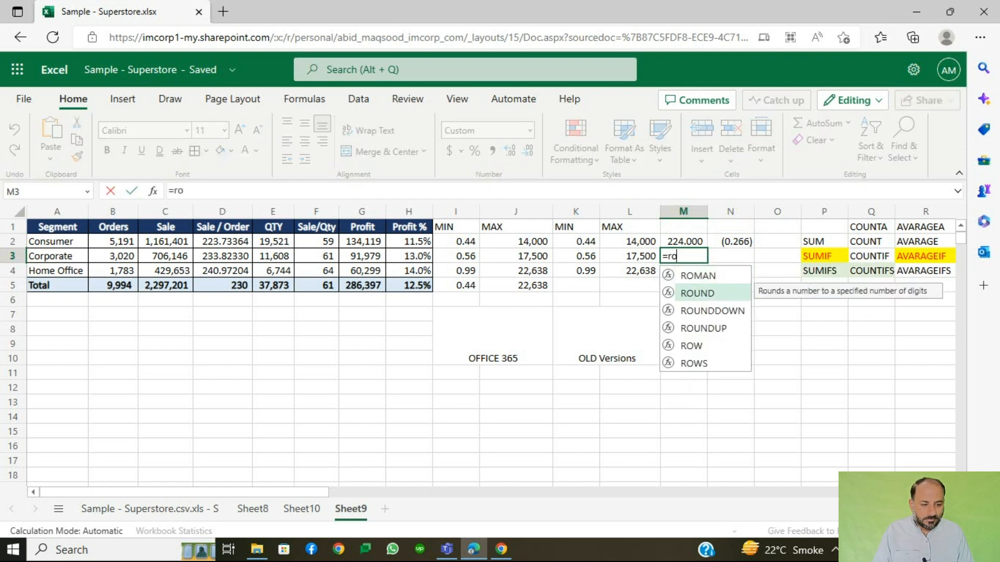
{"action": "key", "text": "Tab"}
{"action": "key", "text": "Left"}
{"action": "key", "text": "Left"}
{"action": "key", "text": "Left"}
{"action": "key", "text": "Left"}
{"action": "key", "text": "Left"}
{"action": "key", "text": "Left"}
{"action": "key", "text": "Left"}
{"action": "key", "text": "Left"}
{"action": "key", "text": "Left"}
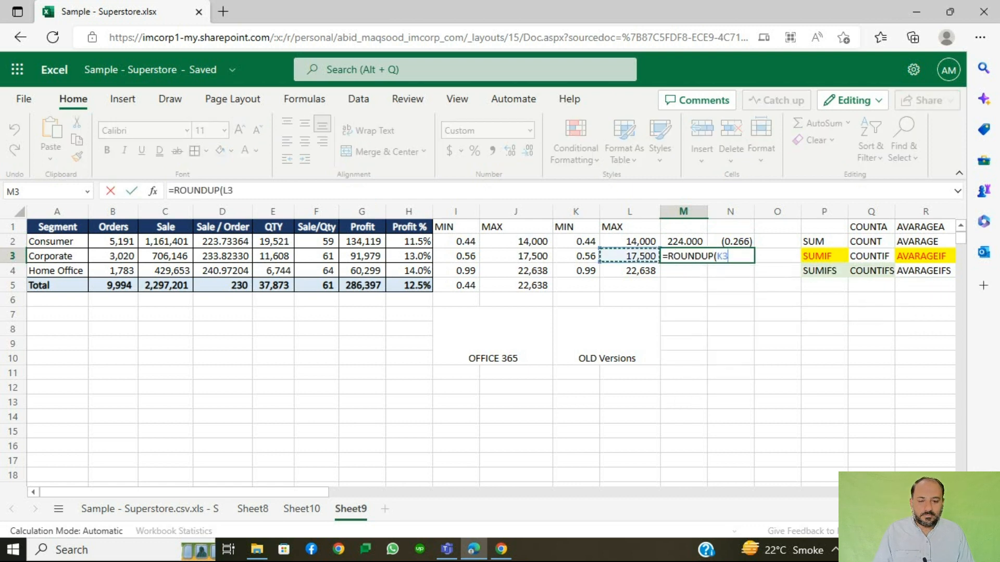
{"action": "type", "text": ",0)"}
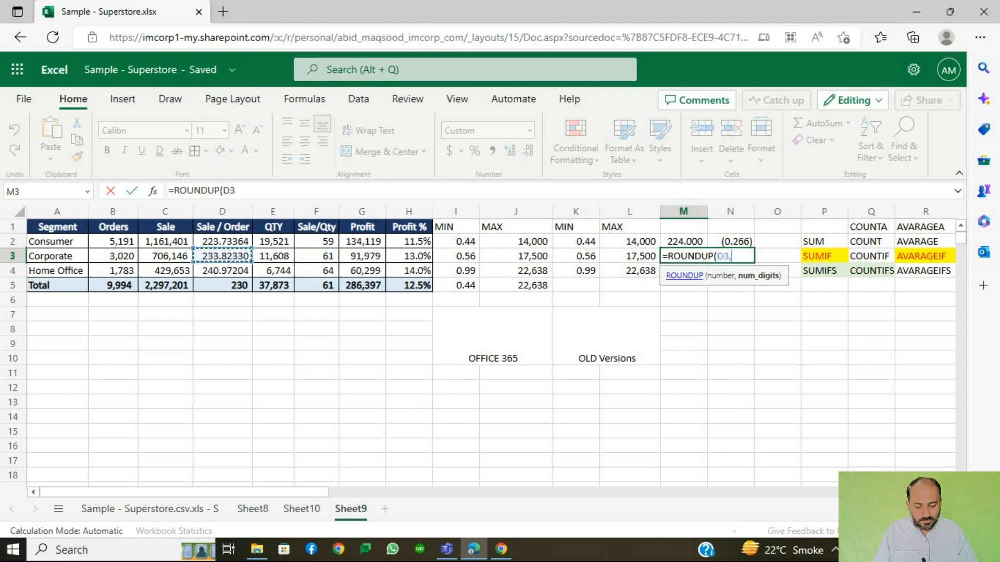
{"action": "key", "text": "Return"}
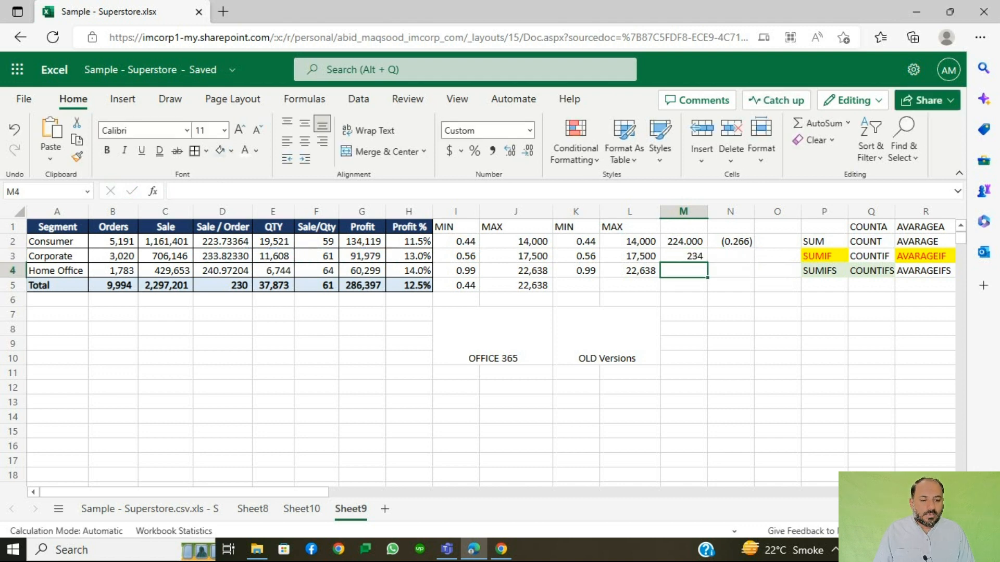
Change the digits argument of the ROUNDUP formula in M3 to -1
{"action": "key", "text": "Up"}
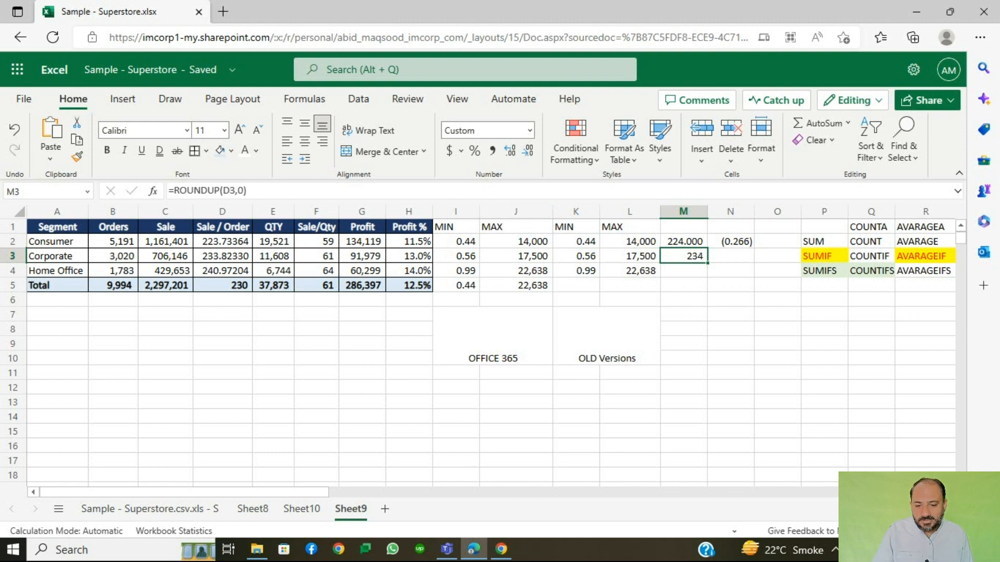
{"action": "left_click_drag", "start_coordinate": [244, 191], "coordinate": [237, 191]}
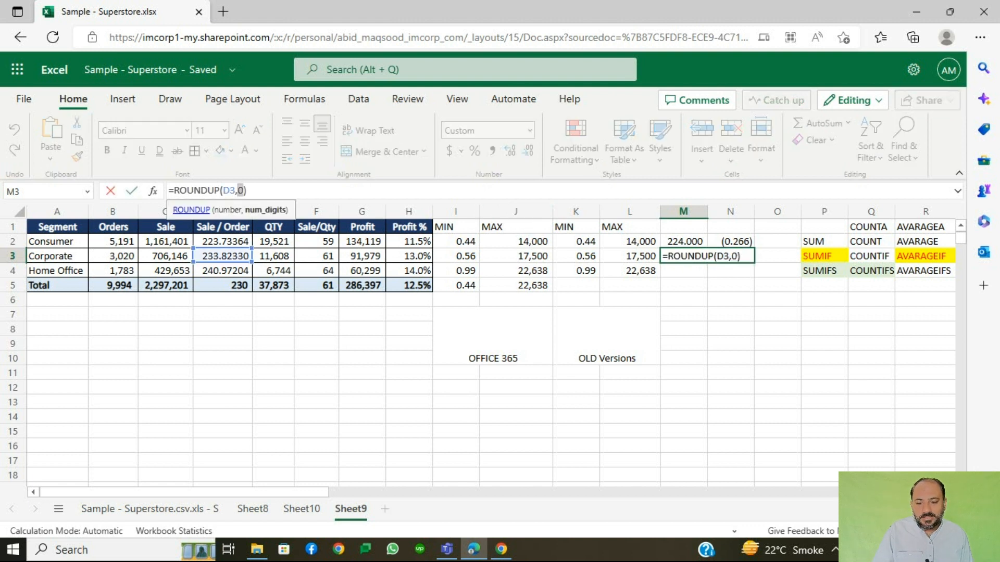
{"action": "type", "text": "-1"}
{"action": "key", "text": "Return"}
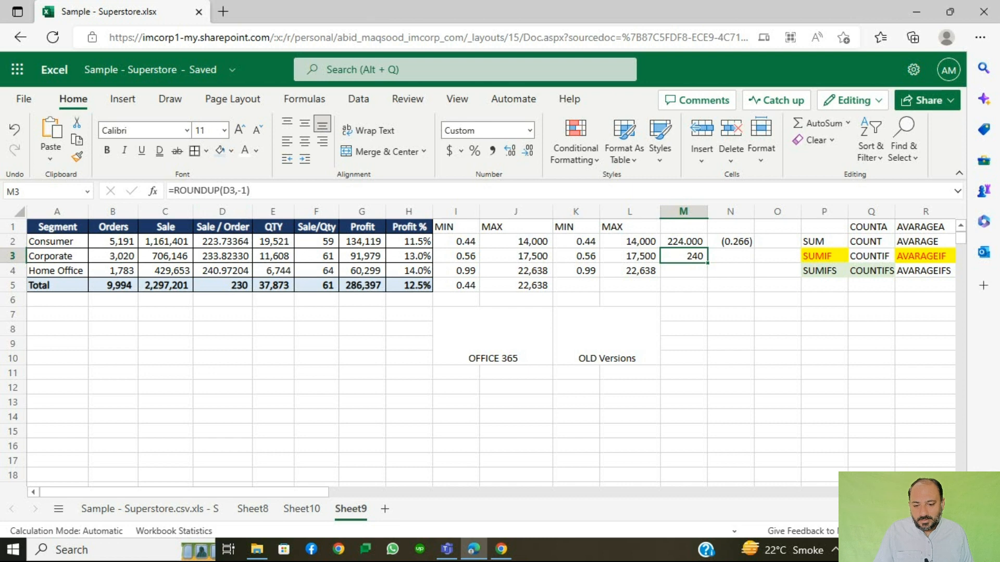
Change the digits argument of the ROUNDUP formula in M3 to -2
{"action": "key", "text": "F2"}
{"action": "key", "text": "Left"}
{"action": "key", "text": "BackSpace"}
{"action": "type", "text": "2"}
{"action": "key", "text": "Return"}
{"action": "key", "text": "Up"}
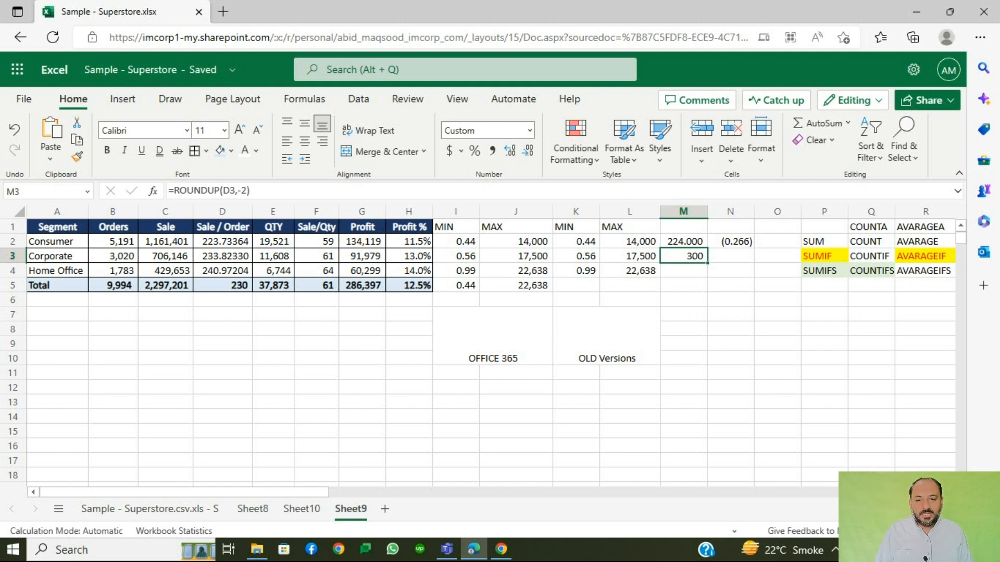
Fill the M3 formula down to M4 and change its function there to ROUNDDOWN, giving =ROUNDDOWN(D4,-2)
{"action": "key", "text": "Down"}
{"action": "key", "text": "ctrl+d"}
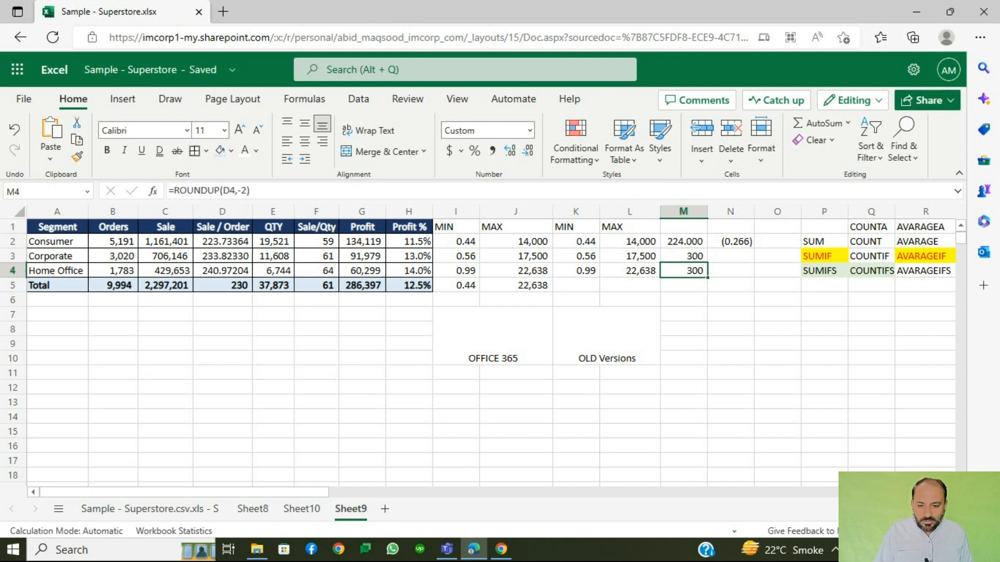
{"action": "key", "text": "F2"}
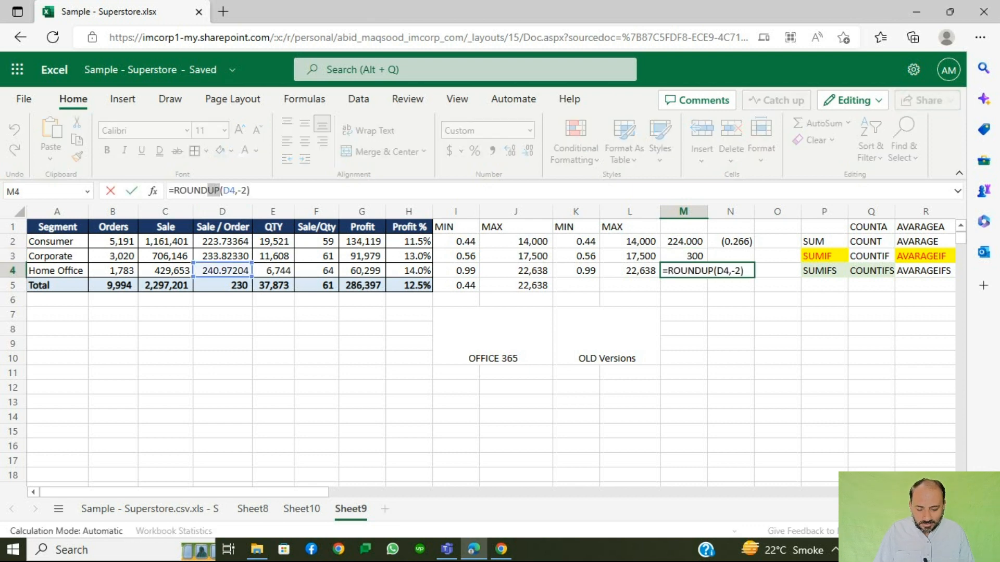
{"action": "type", "text": "DOWN"}
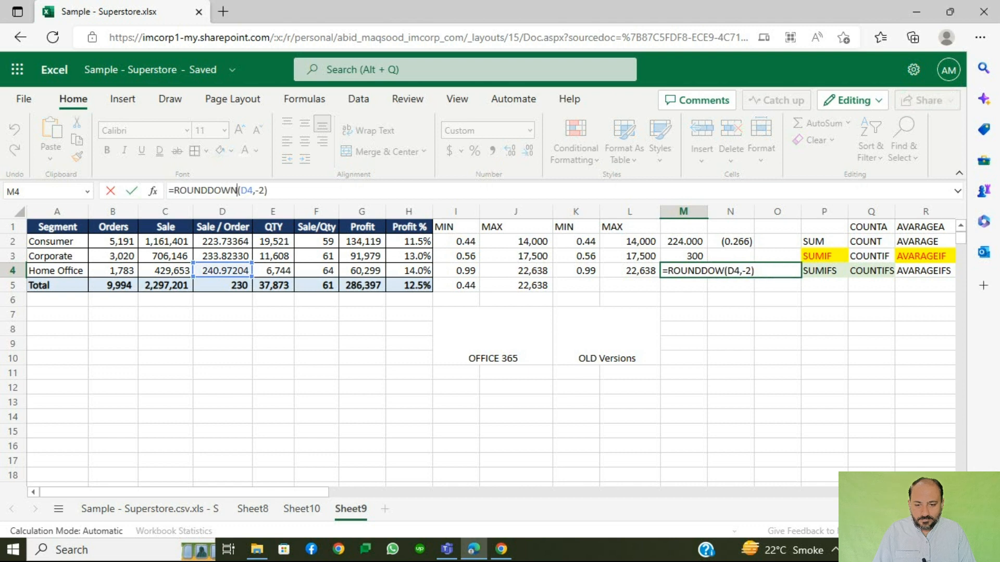
{"action": "key", "text": "Right"}
{"action": "key", "text": "Right"}
{"action": "key", "text": "Right"}
{"action": "key", "text": "Right"}
{"action": "key", "text": "Return"}
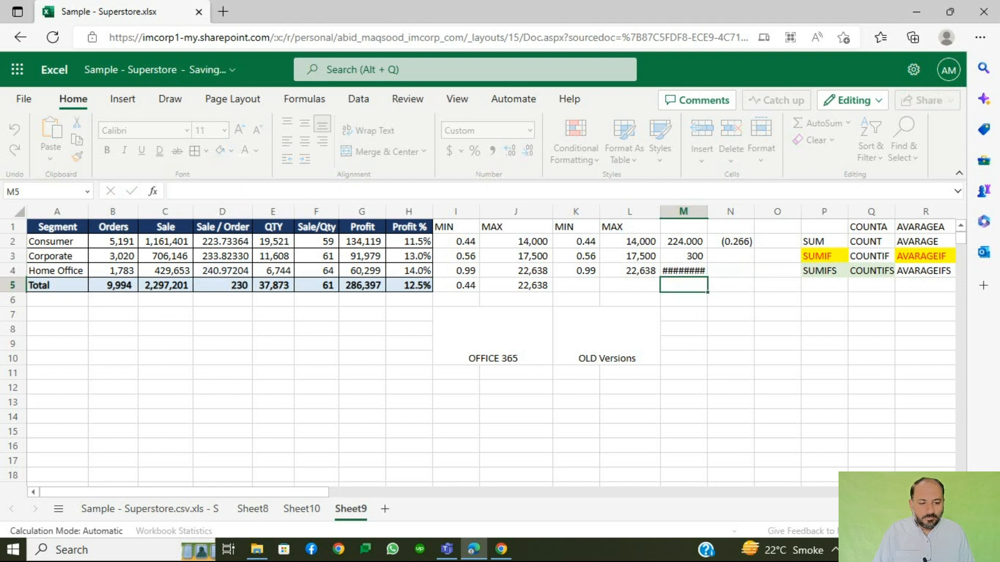
{"action": "key", "text": "Up"}
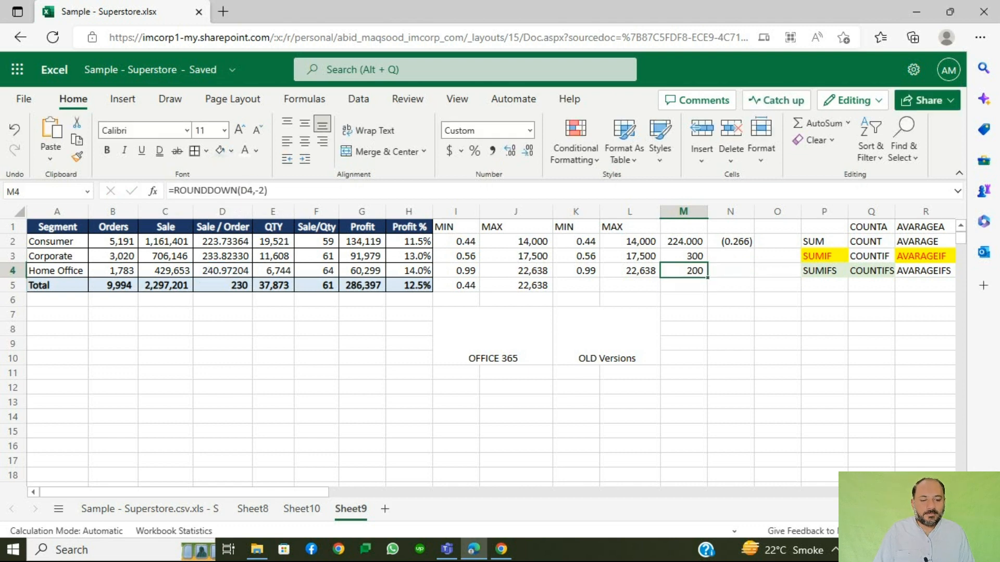
Change the digits argument of the ROUNDDOWN formula in M4 to -1
{"action": "left_click", "coordinate": [263, 191]}
{"action": "key", "text": "BackSpace"}
{"action": "type", "text": "1"}
{"action": "key", "text": "Return"}
{"action": "key", "text": "Up"}
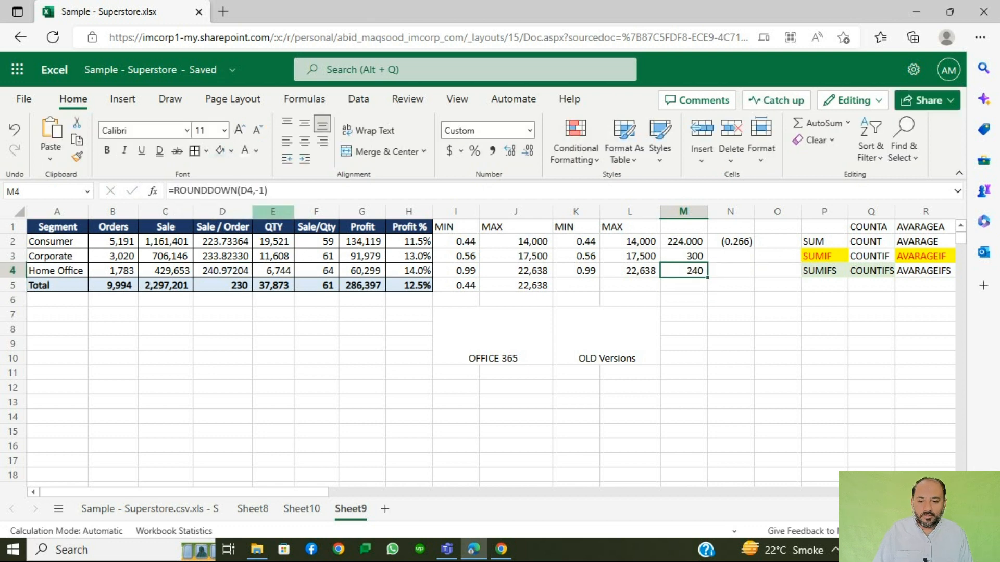
Change the digits argument of the ROUNDDOWN formula in M4 to 0
{"action": "left_click", "coordinate": [264, 191]}
{"action": "key", "text": "BackSpace"}
{"action": "key", "text": "BackSpace"}
{"action": "type", "text": "0"}
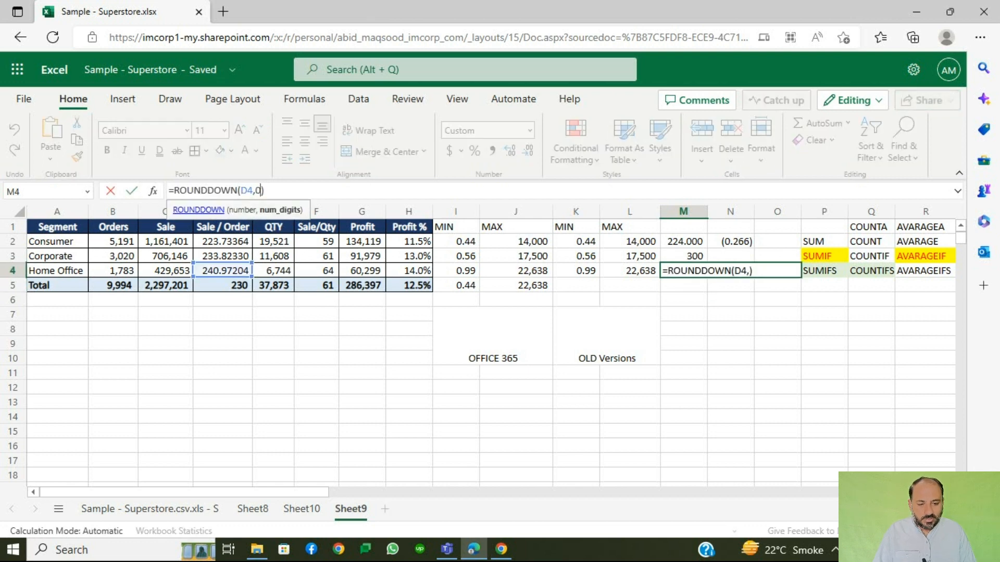
{"action": "key", "text": "Return"}
{"action": "key", "text": "Up"}
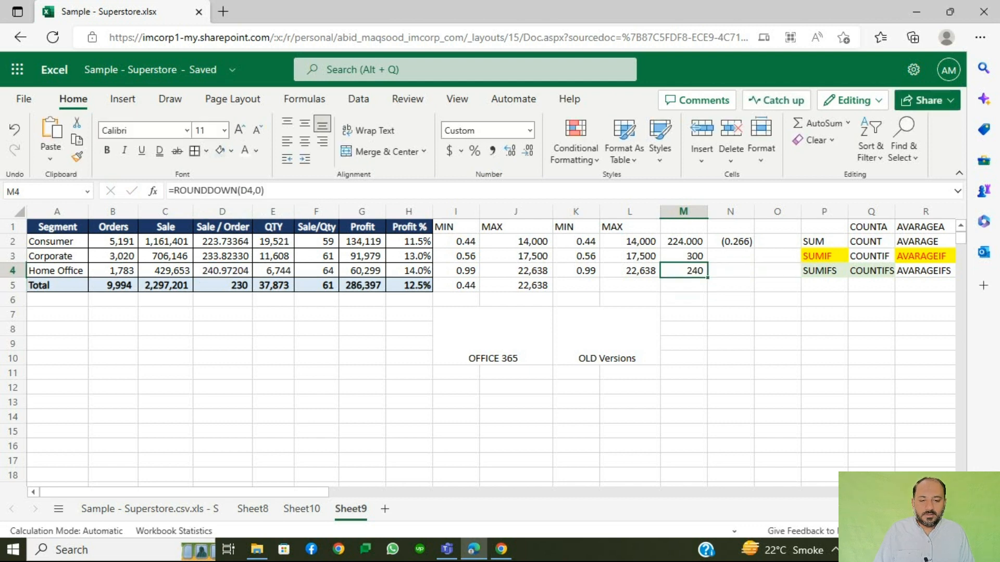